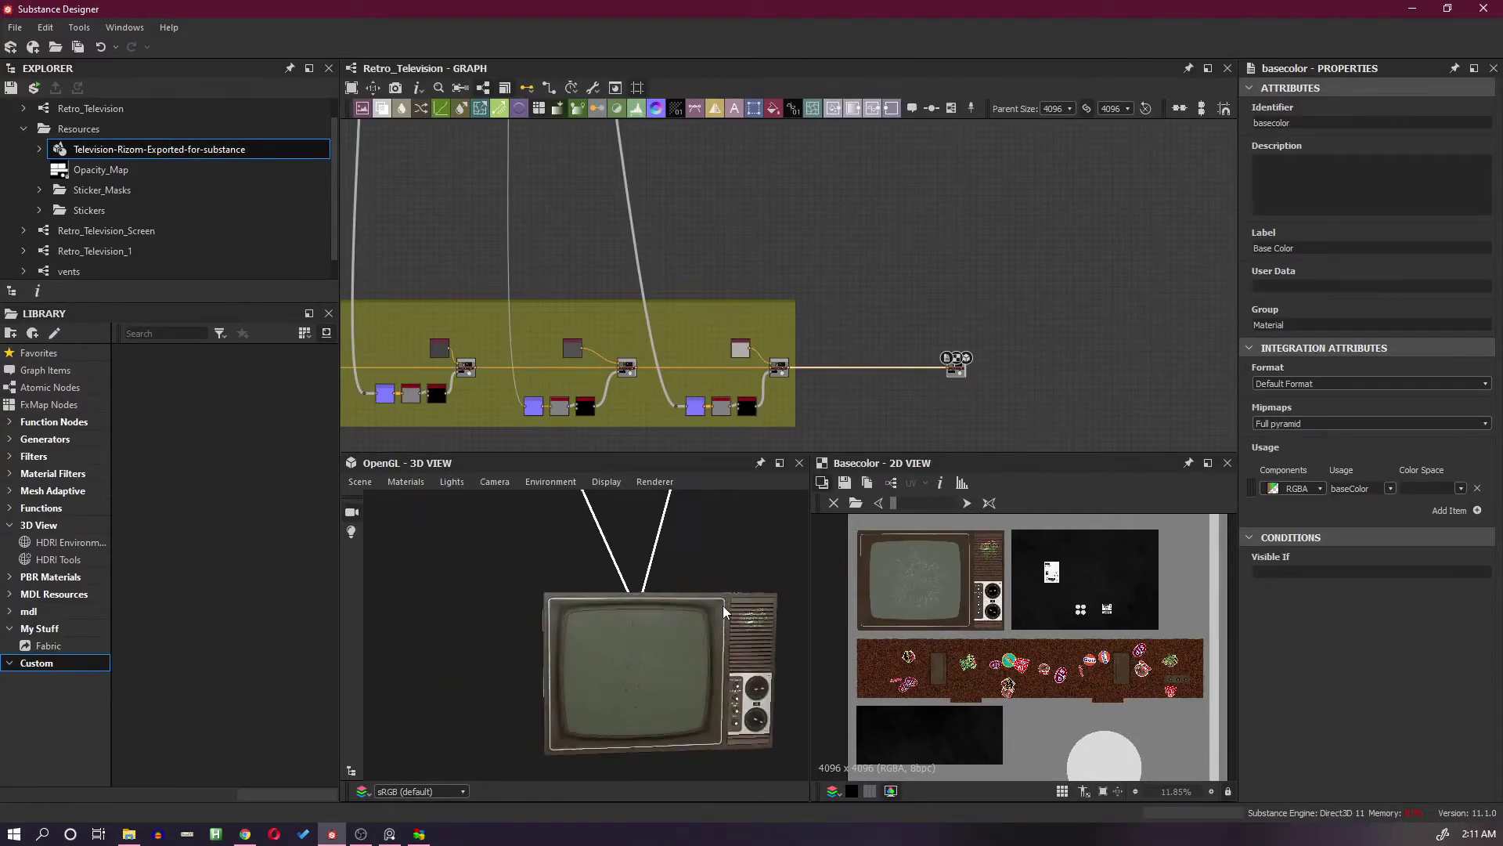
pyautogui.click(962, 578)
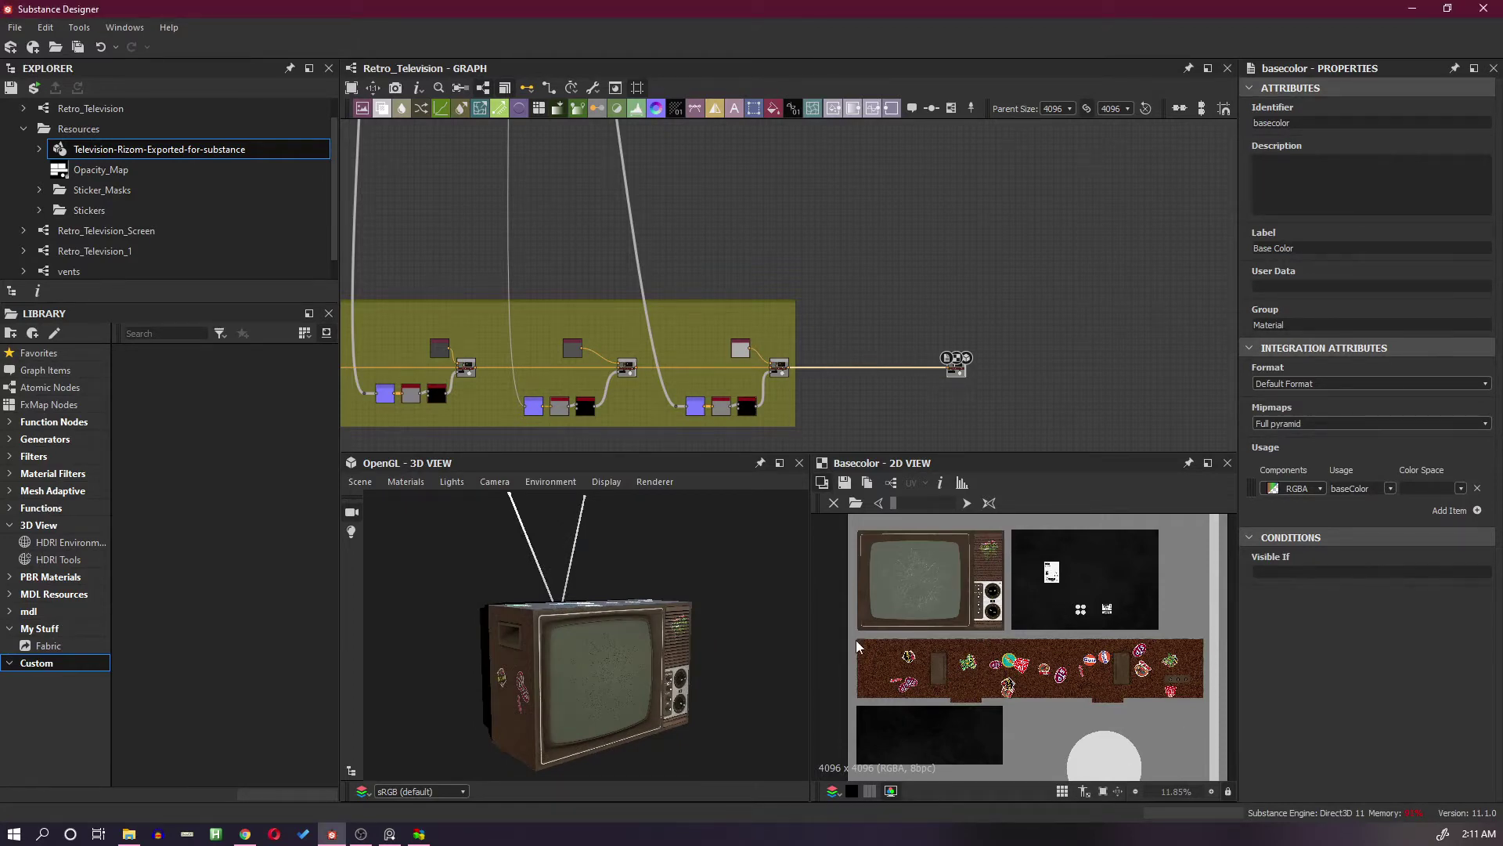
pyautogui.scroll(-2, 1041, 686)
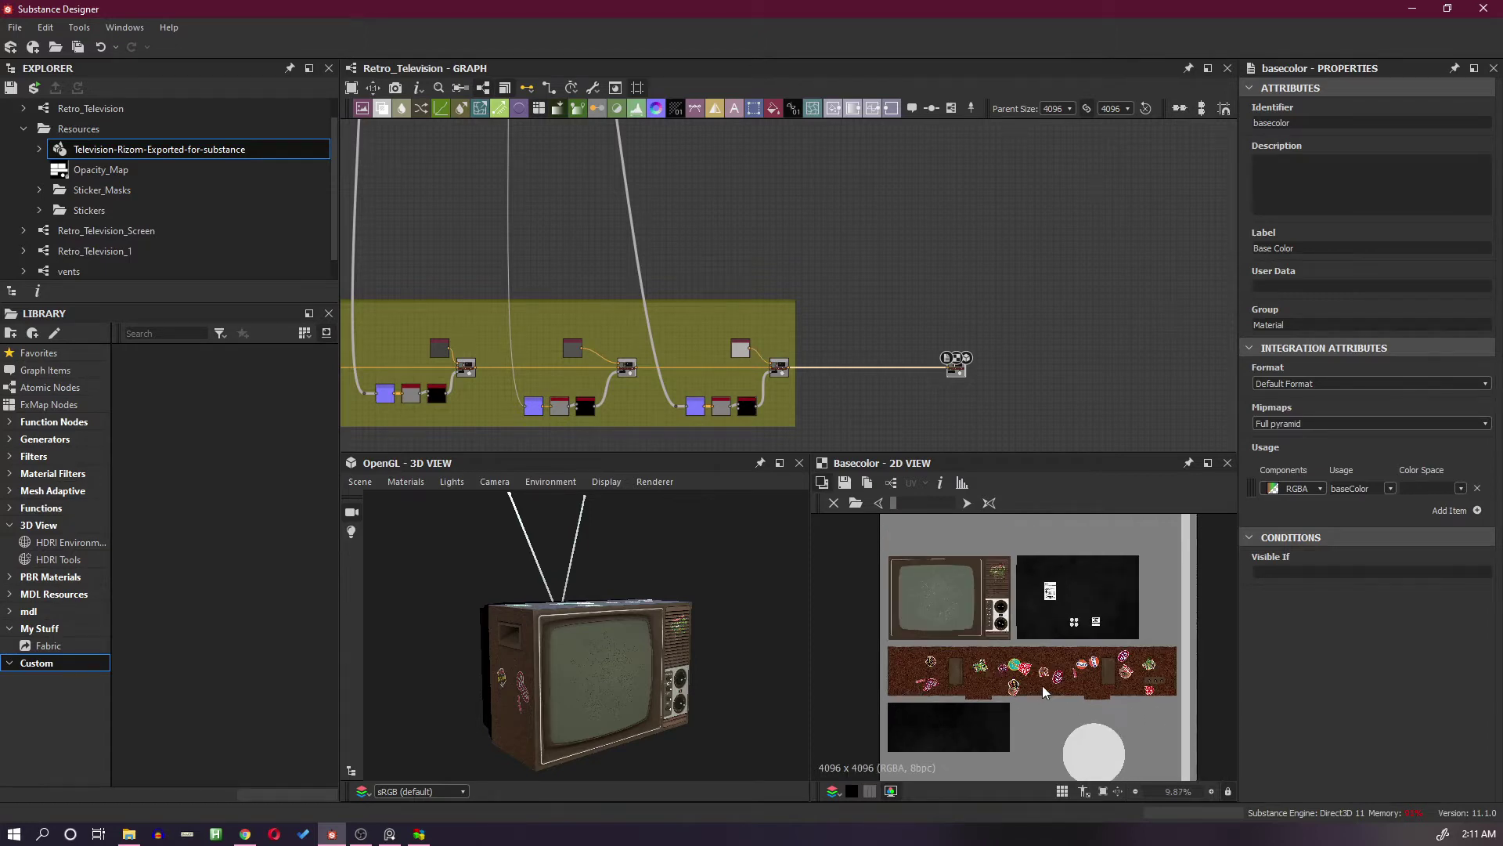
pyautogui.scroll(1, 1021, 703)
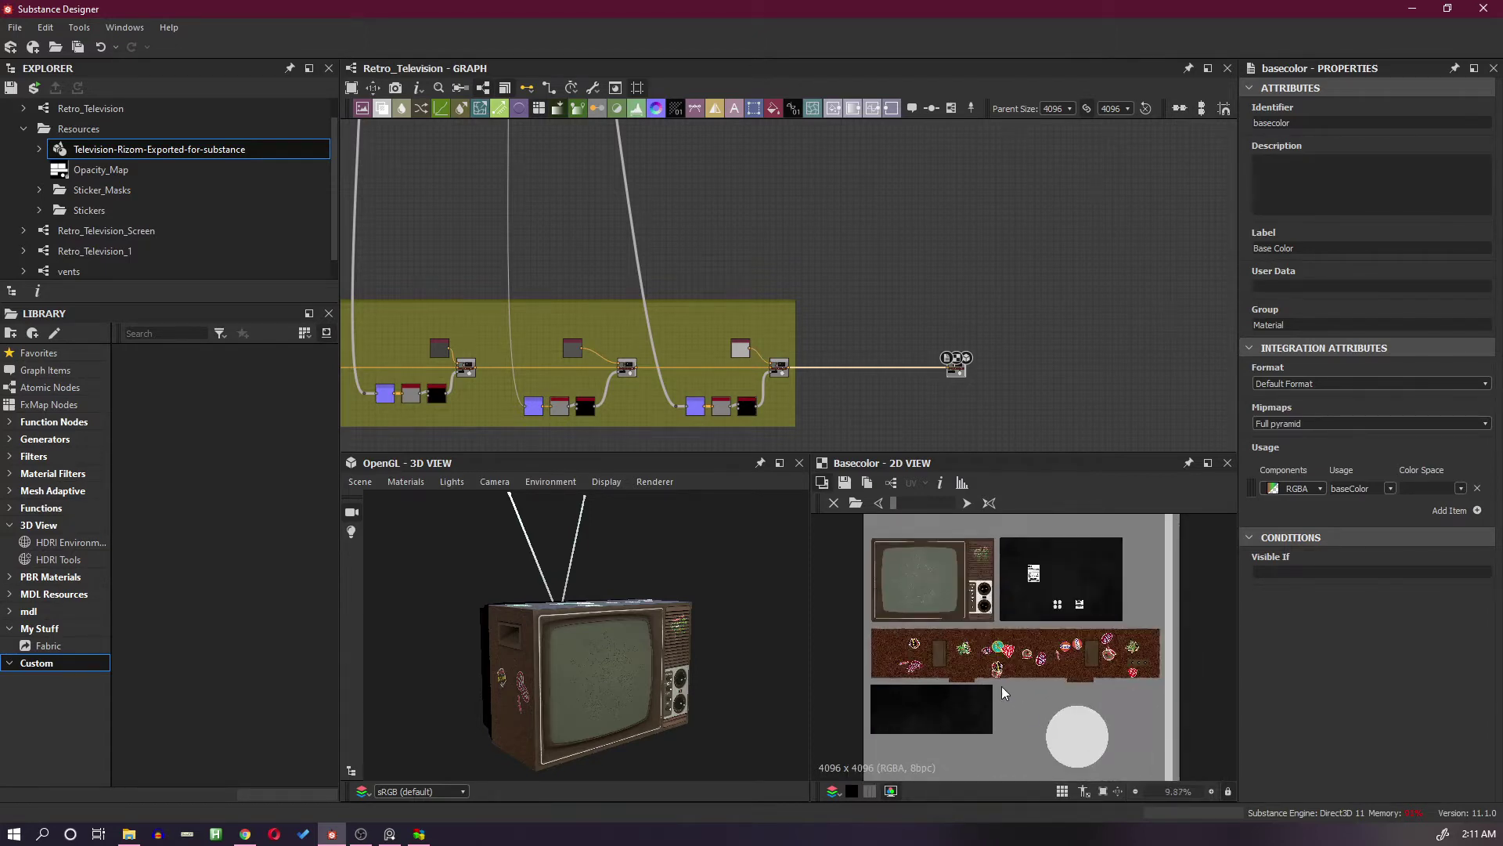
# Align the Normal output node above the Ambient Occlusion output and add a Tri Planar Grayscale node in the empty space beside them
pyautogui.moveTo(625, 312); pyautogui.dragTo(1096, 328, button='middle')
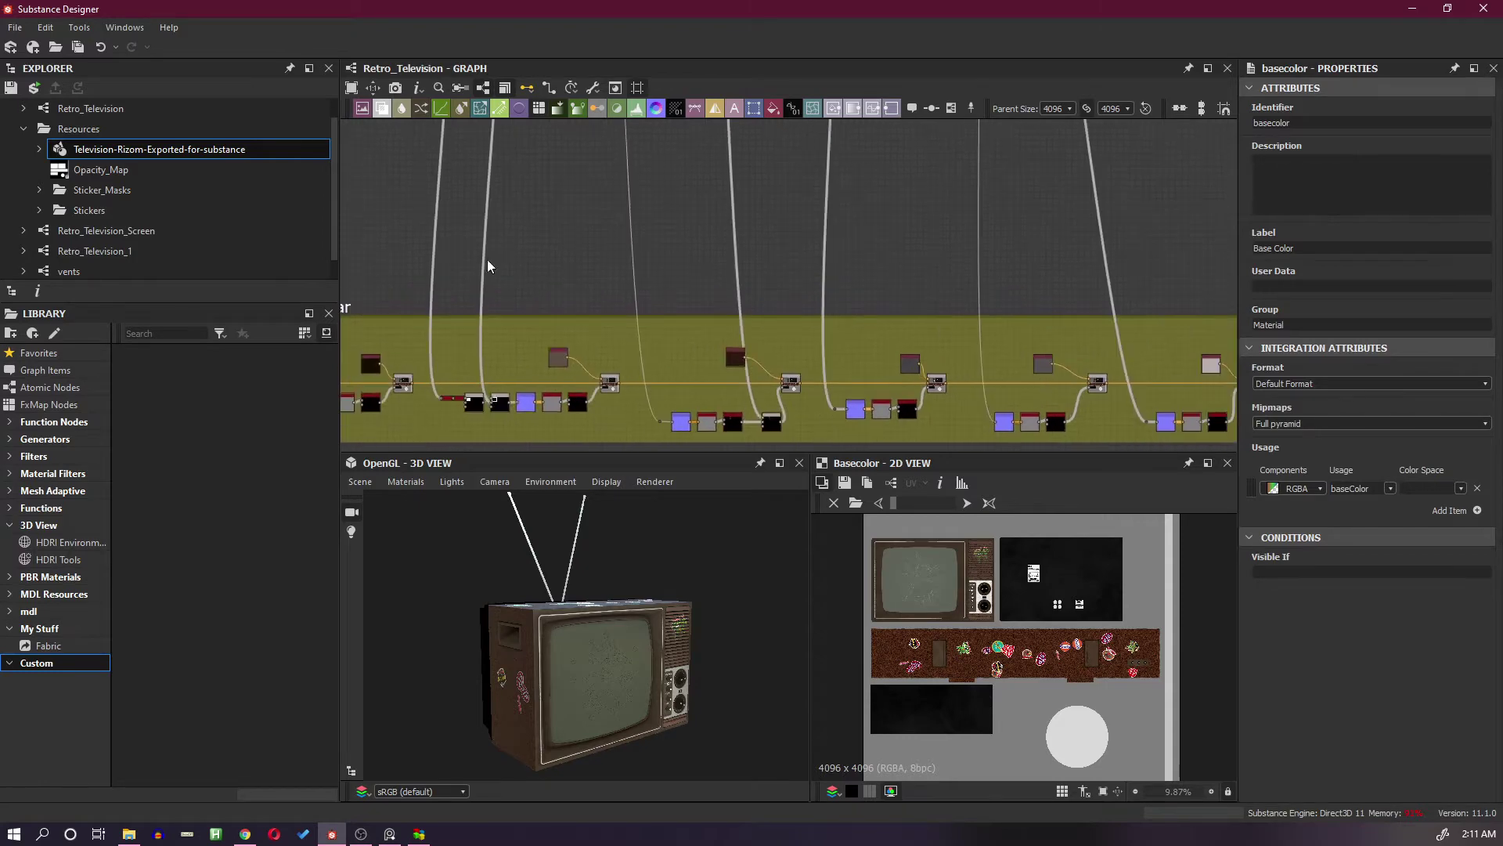
pyautogui.moveTo(489, 263); pyautogui.dragTo(1072, 337, button='middle')
pyautogui.scroll(1, 686, 156)
pyautogui.scroll(4, 813, 210)
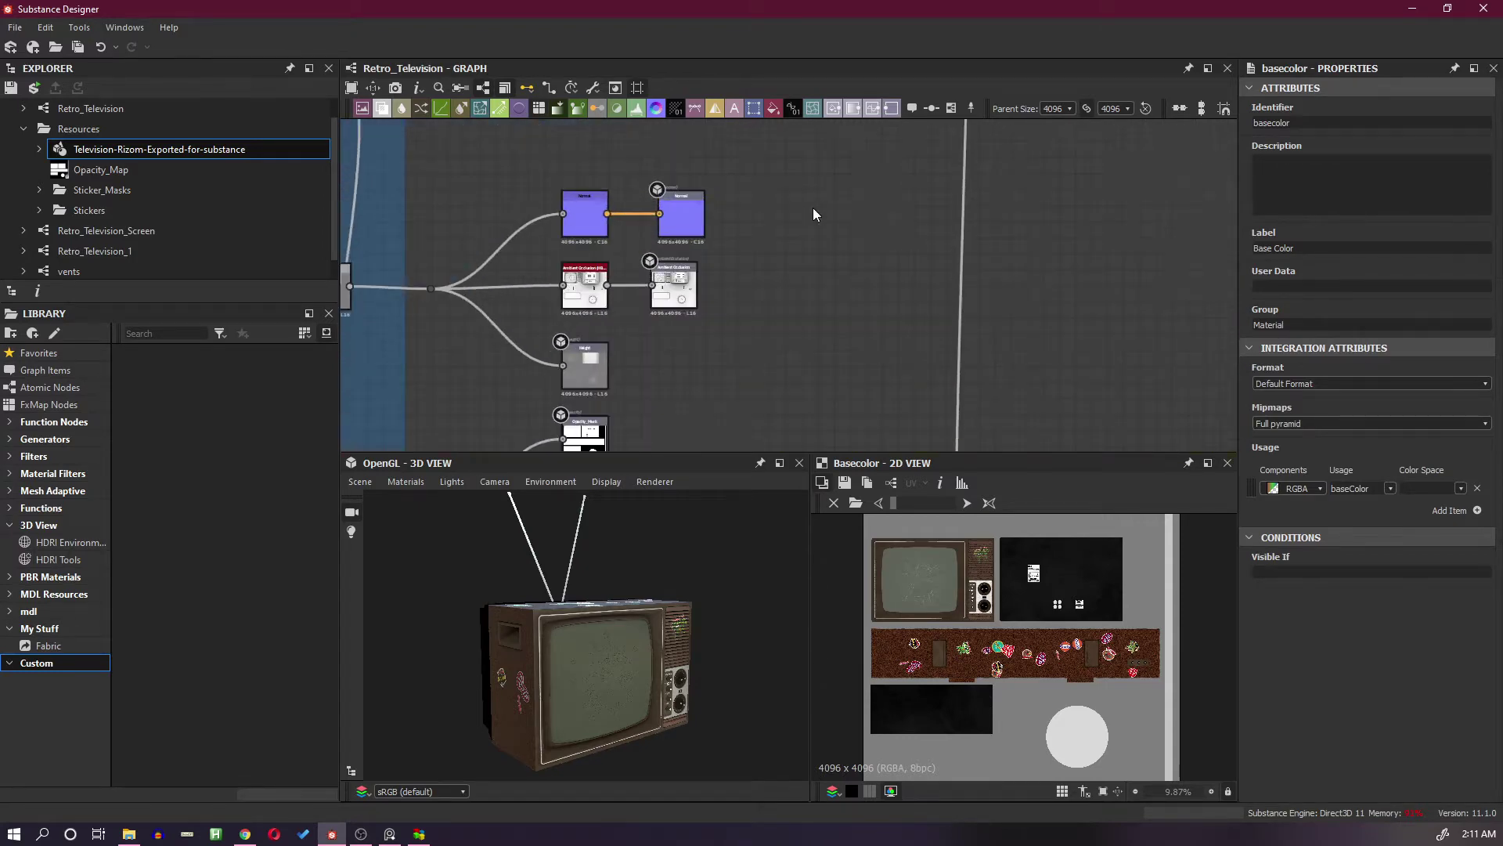
pyautogui.moveTo(675, 228); pyautogui.dragTo(670, 230)
pyautogui.press('space')
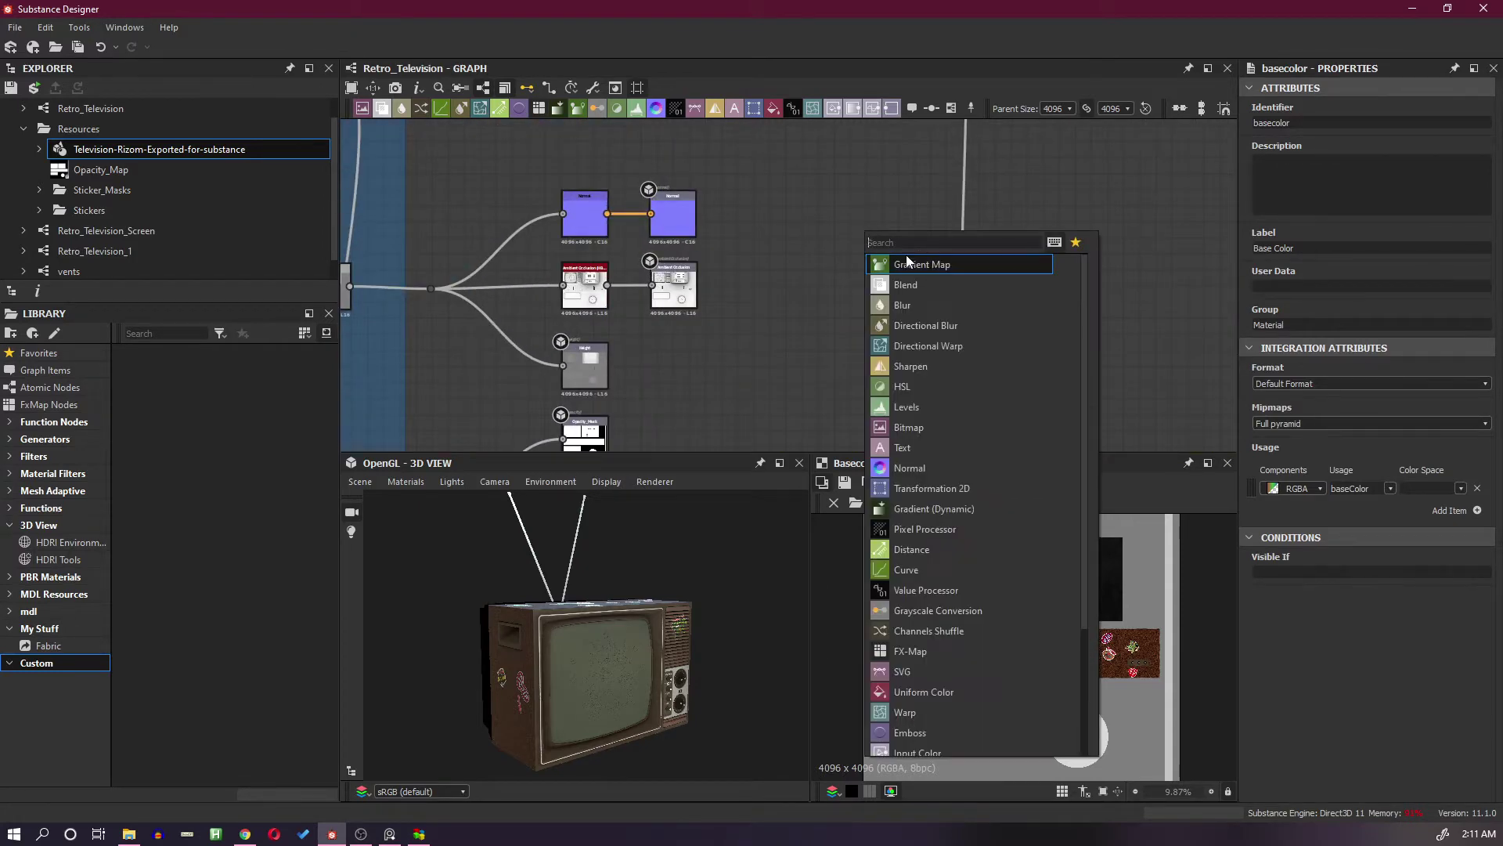
pyautogui.write('trip')
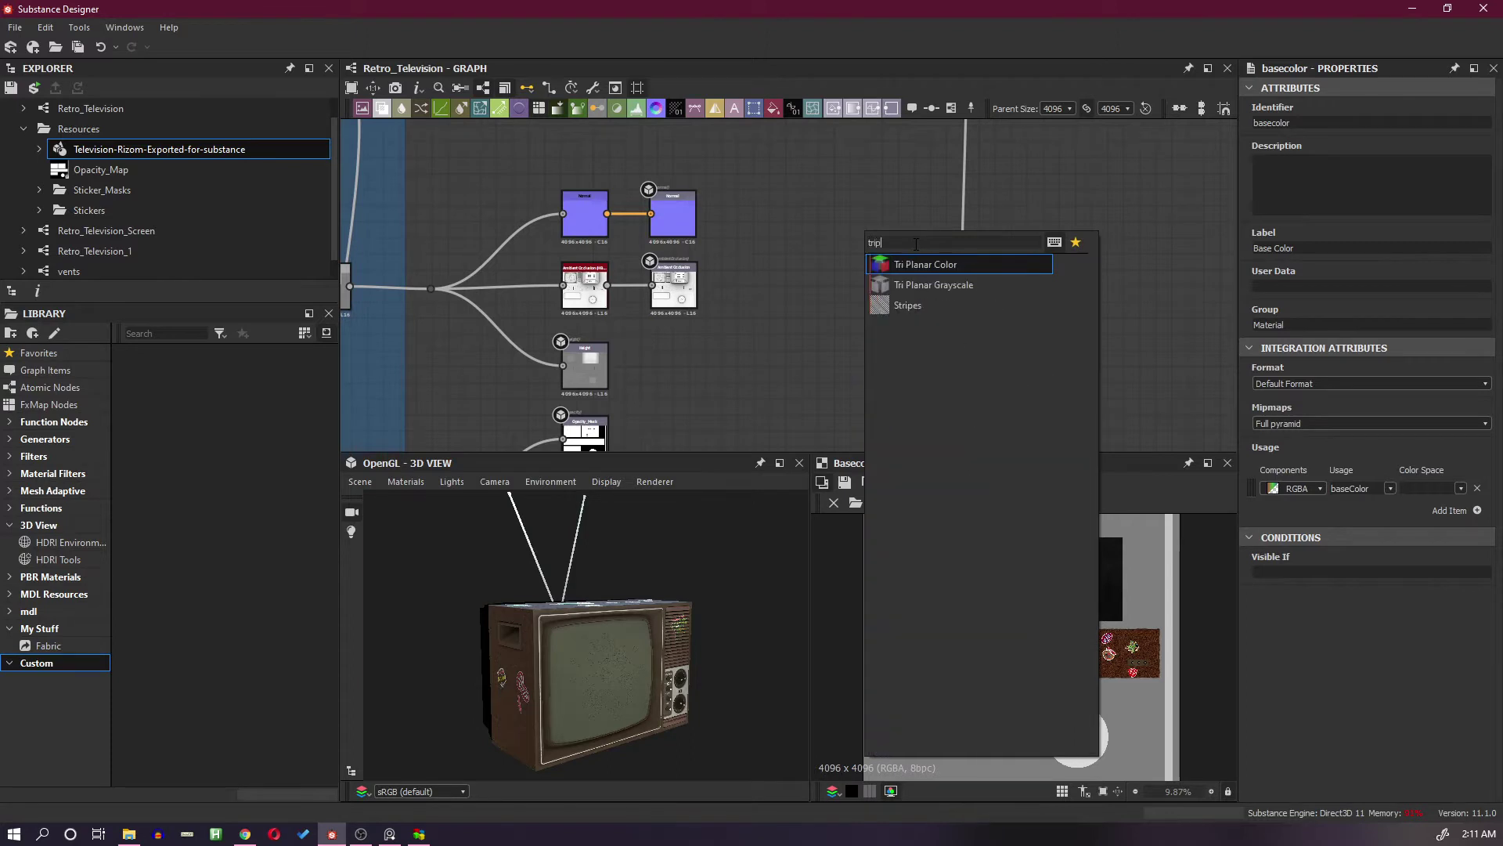
pyautogui.click(933, 282)
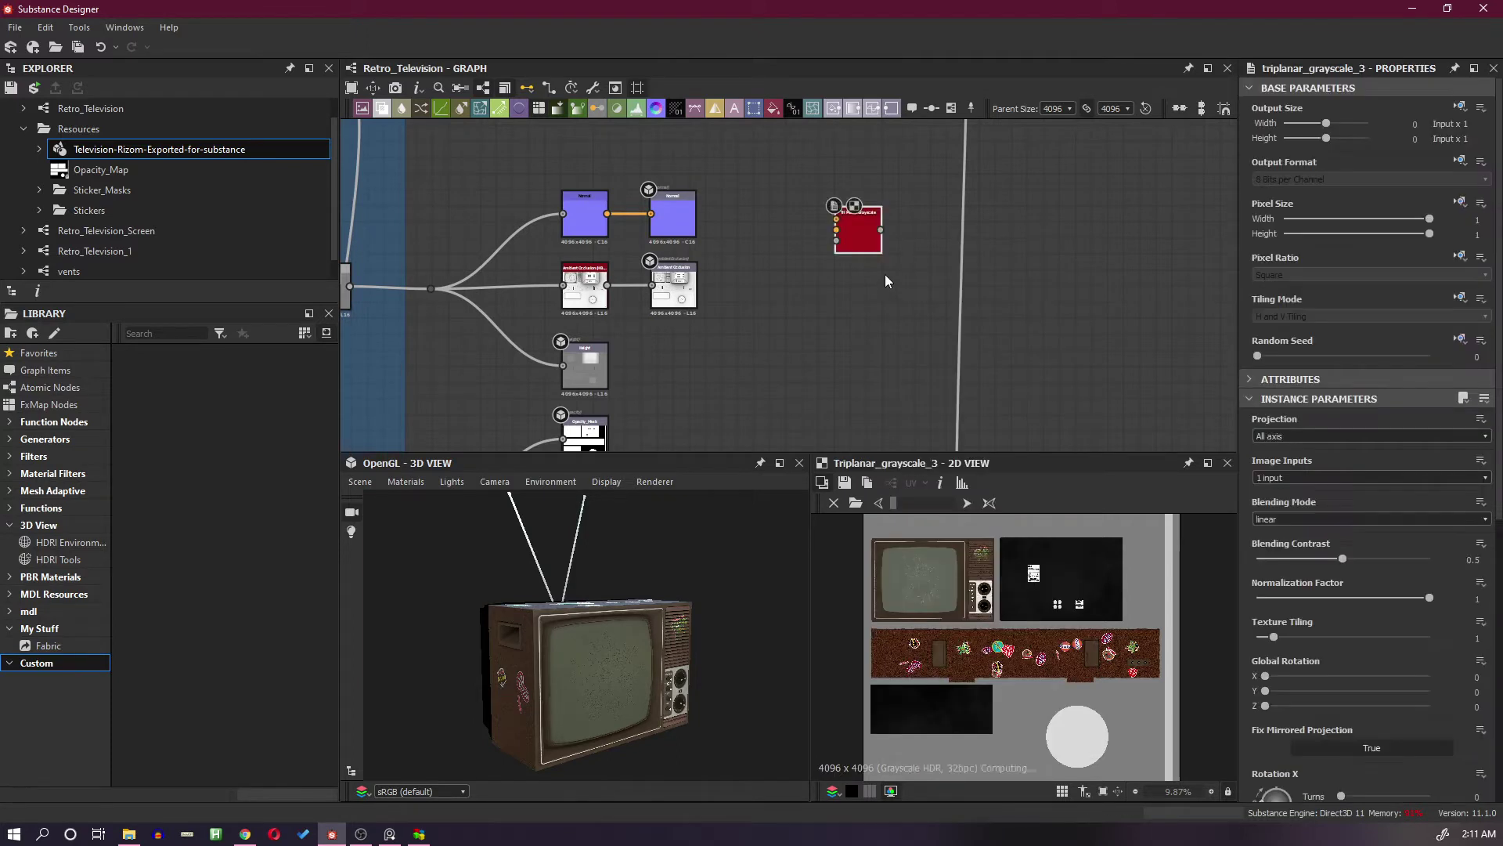
pyautogui.scroll(3, 812, 247)
pyautogui.moveTo(898, 267); pyautogui.dragTo(847, 267)
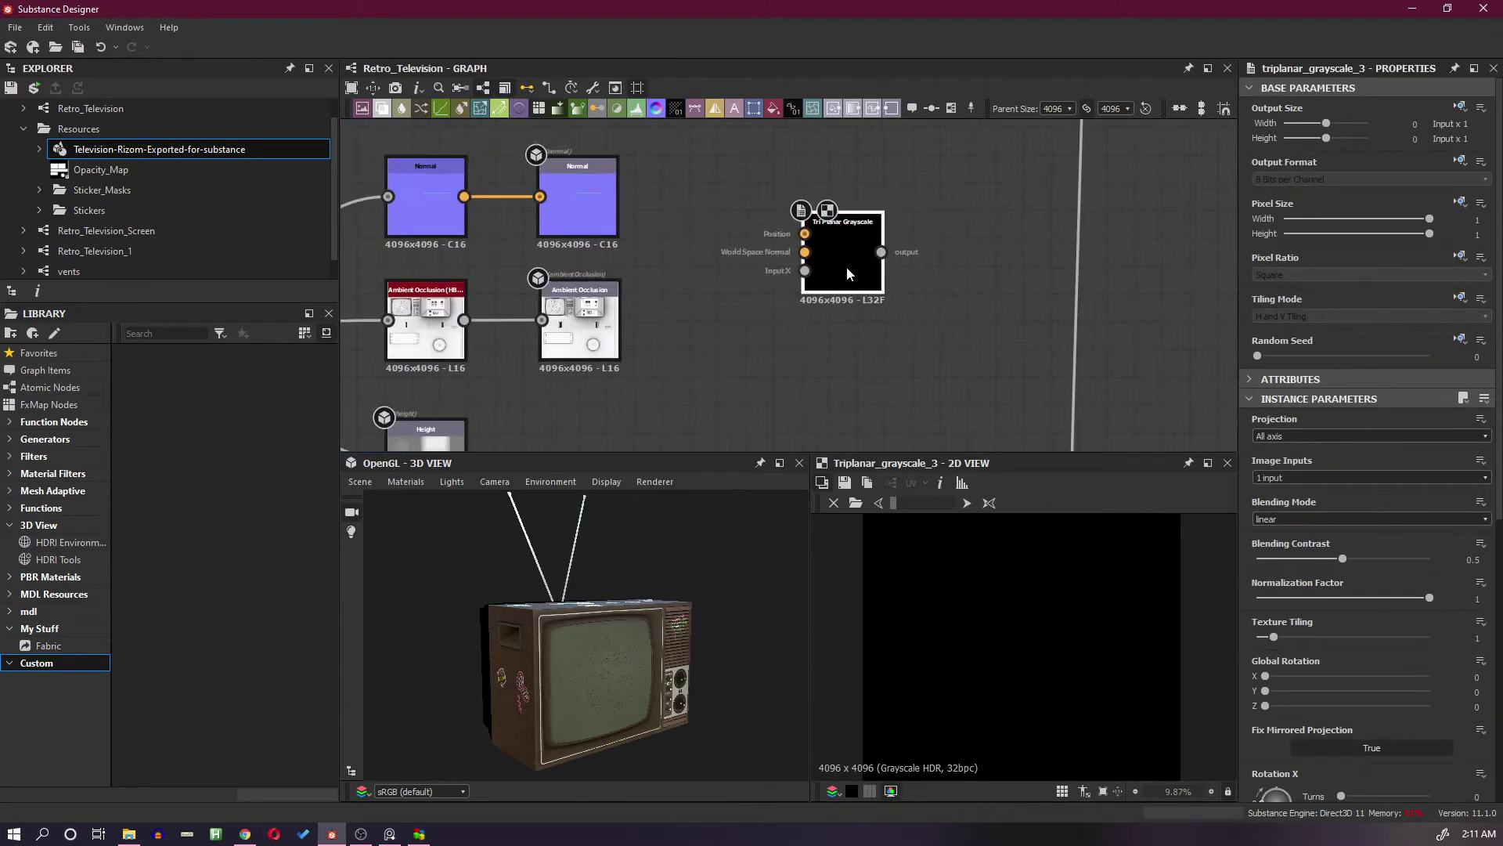
# In the bake setup of the Television-Rizom-Exported-for-substance mesh, disable the opacity mask baker and add World Space Normals and Position bakers
pyautogui.scroll(1, 712, 249)
pyautogui.moveTo(714, 247); pyautogui.dragTo(784, 309, button='middle')
pyautogui.scroll(1, 805, 254)
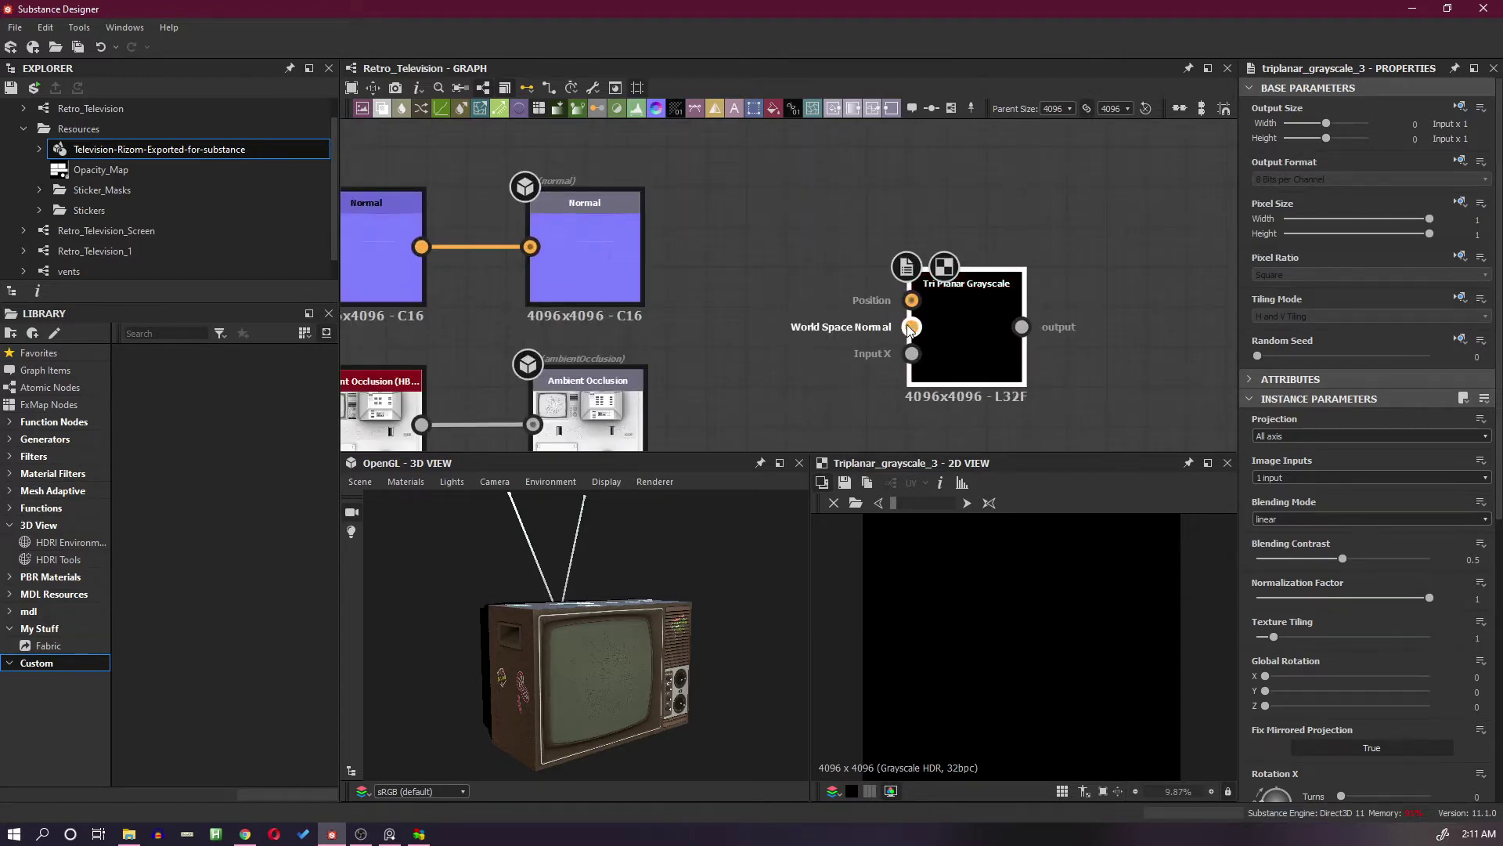
pyautogui.scroll(-4, 885, 312)
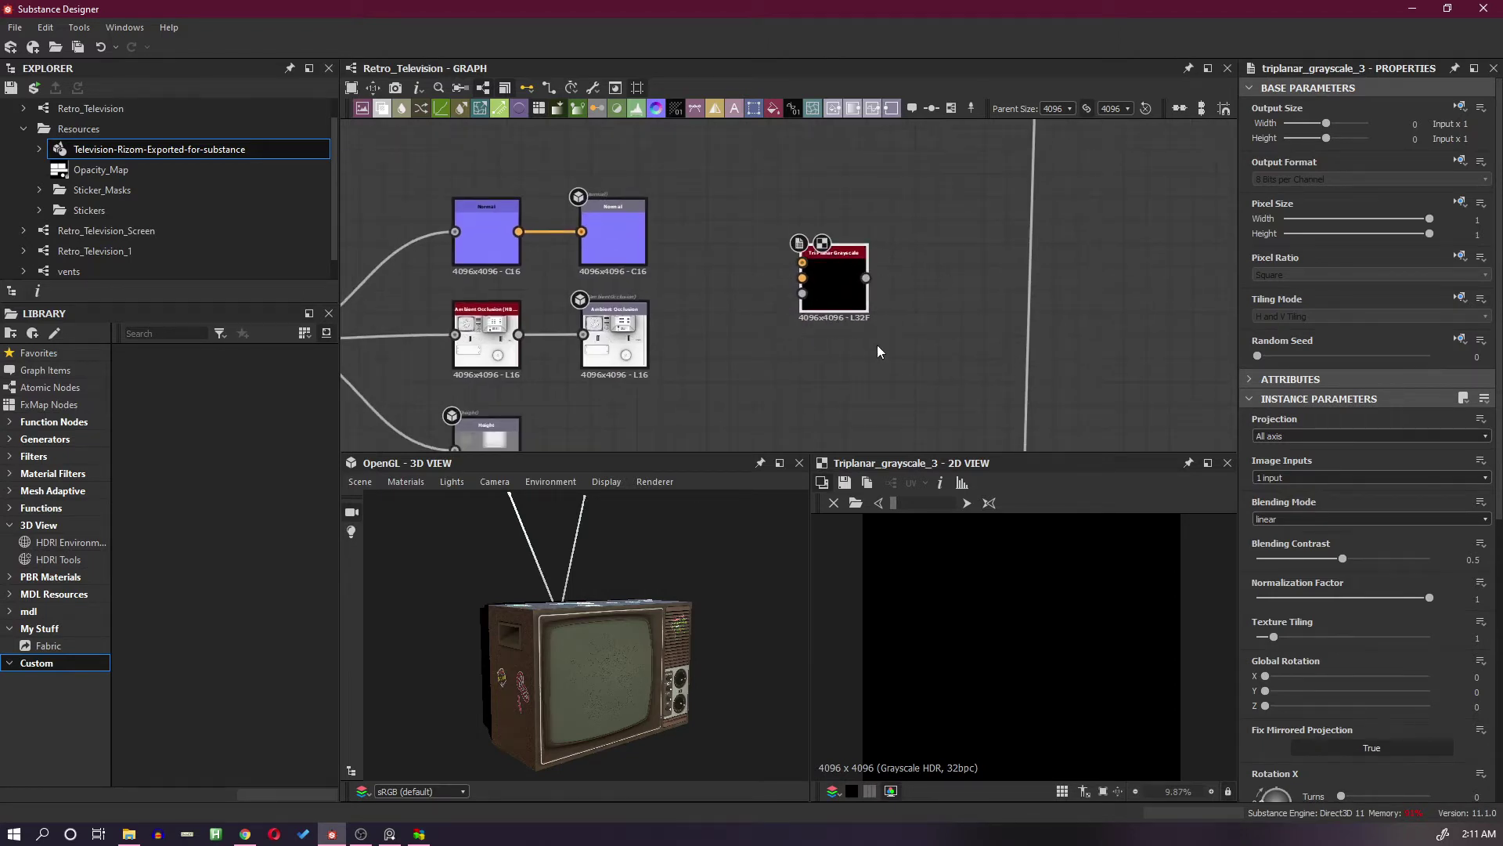
pyautogui.moveTo(877, 351); pyautogui.dragTo(960, 380, button='middle')
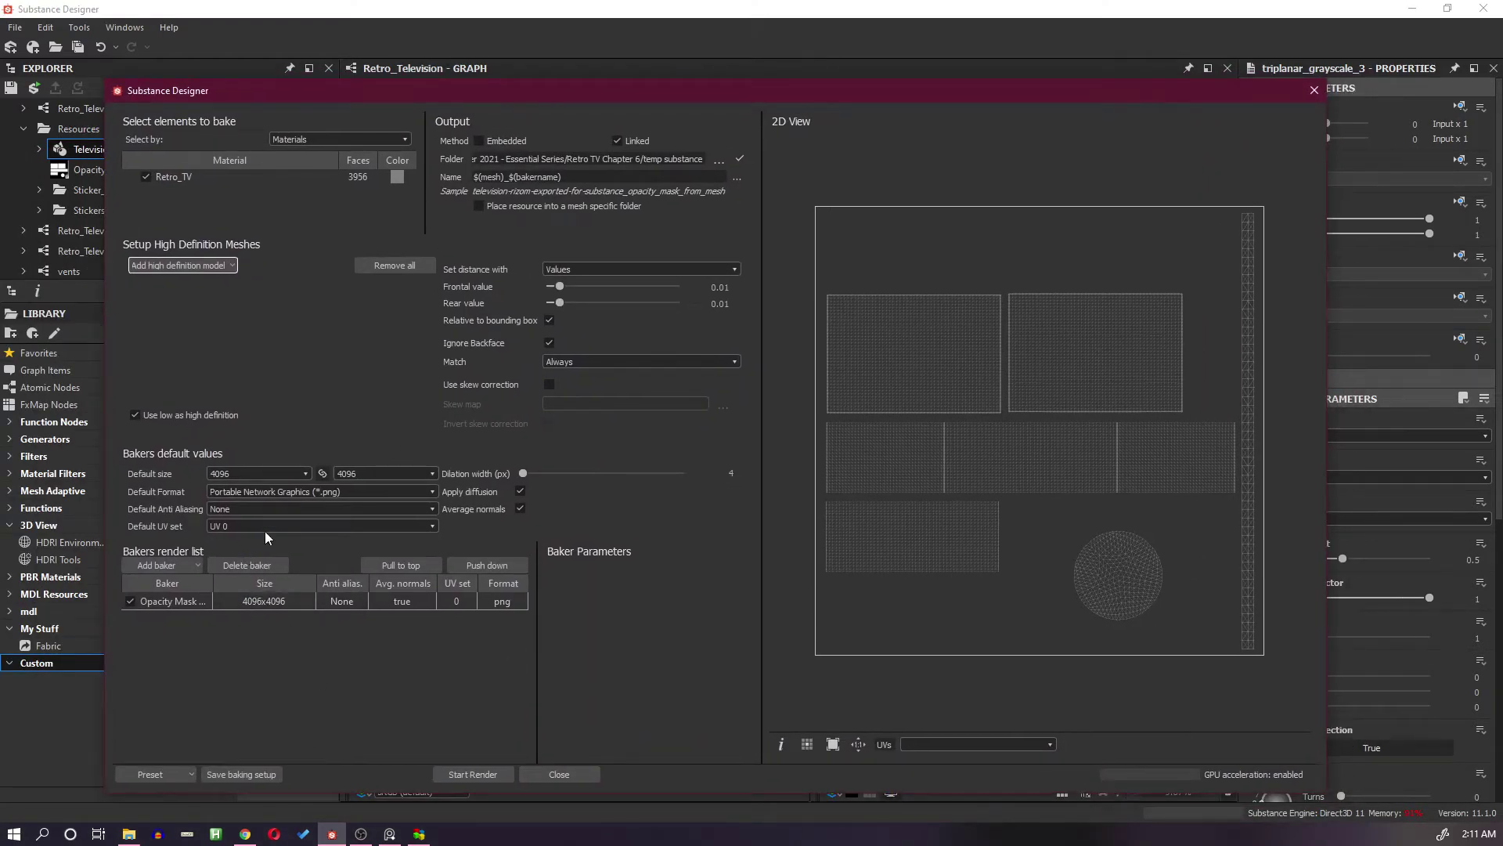
pyautogui.click(180, 562)
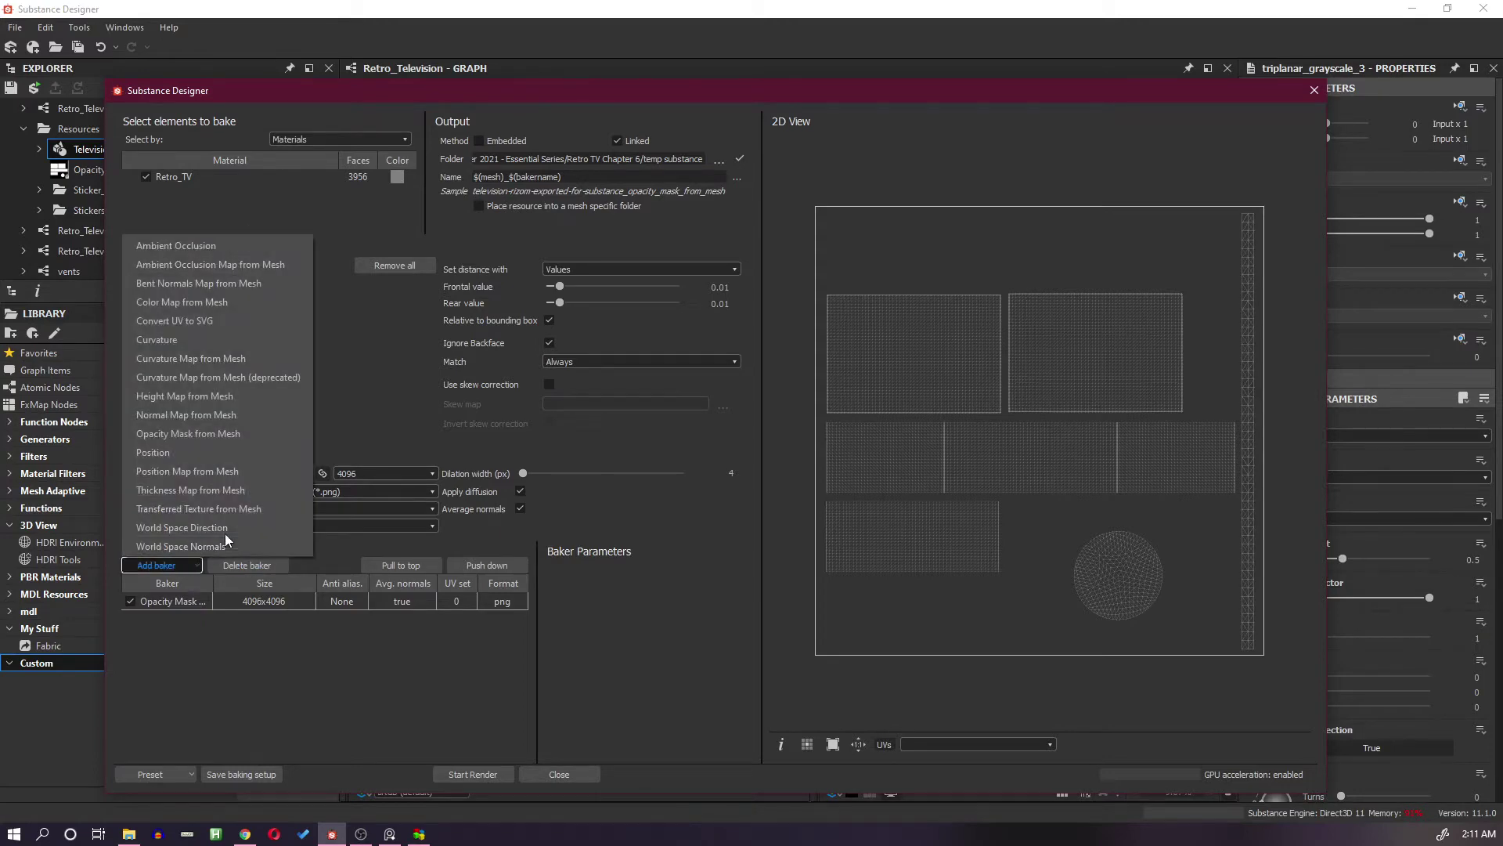
pyautogui.click(209, 543)
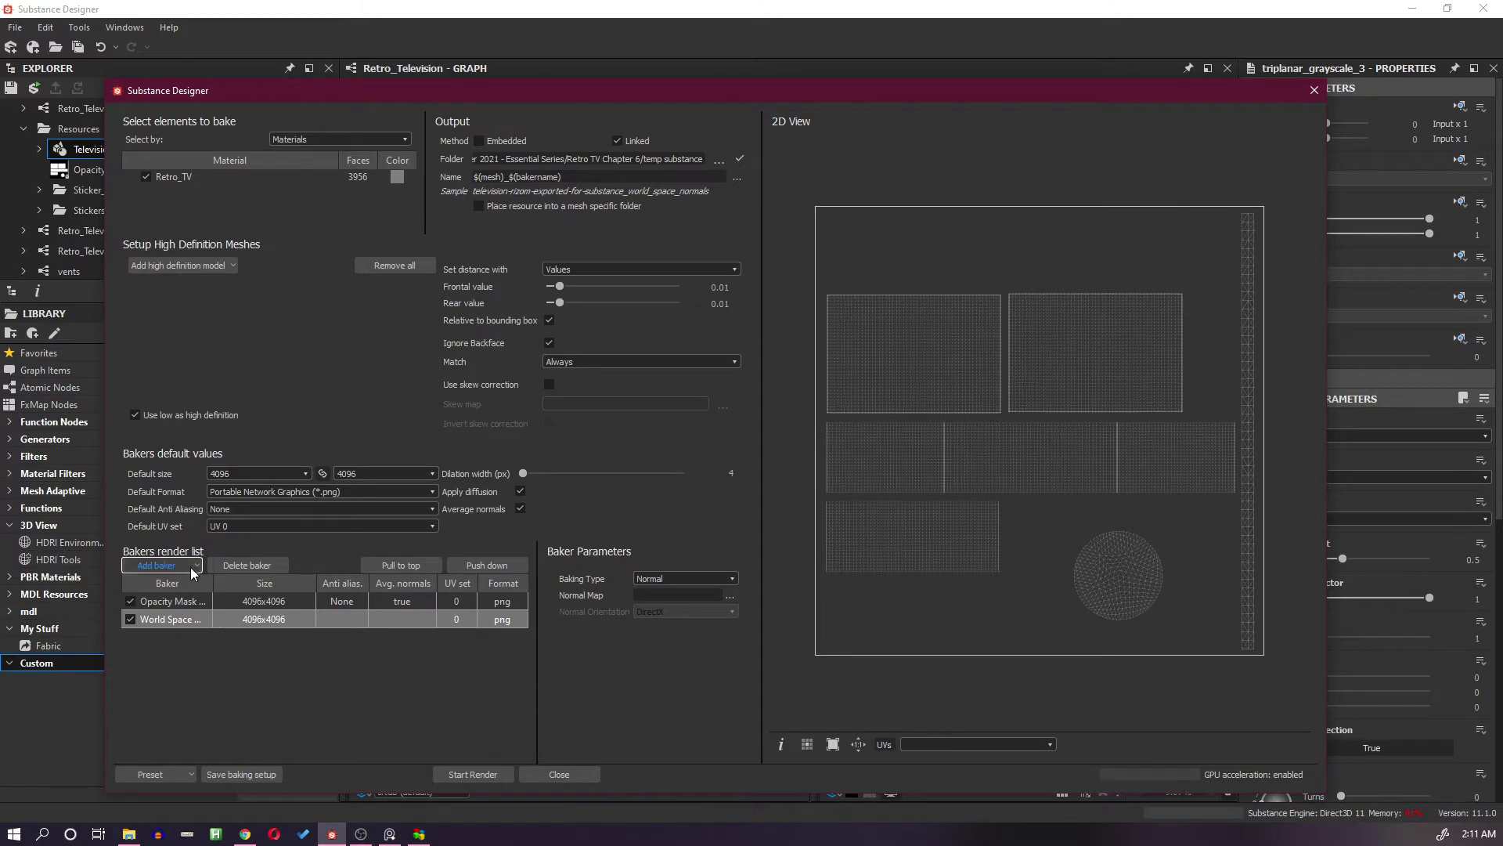
pyautogui.click(130, 601)
pyautogui.click(180, 559)
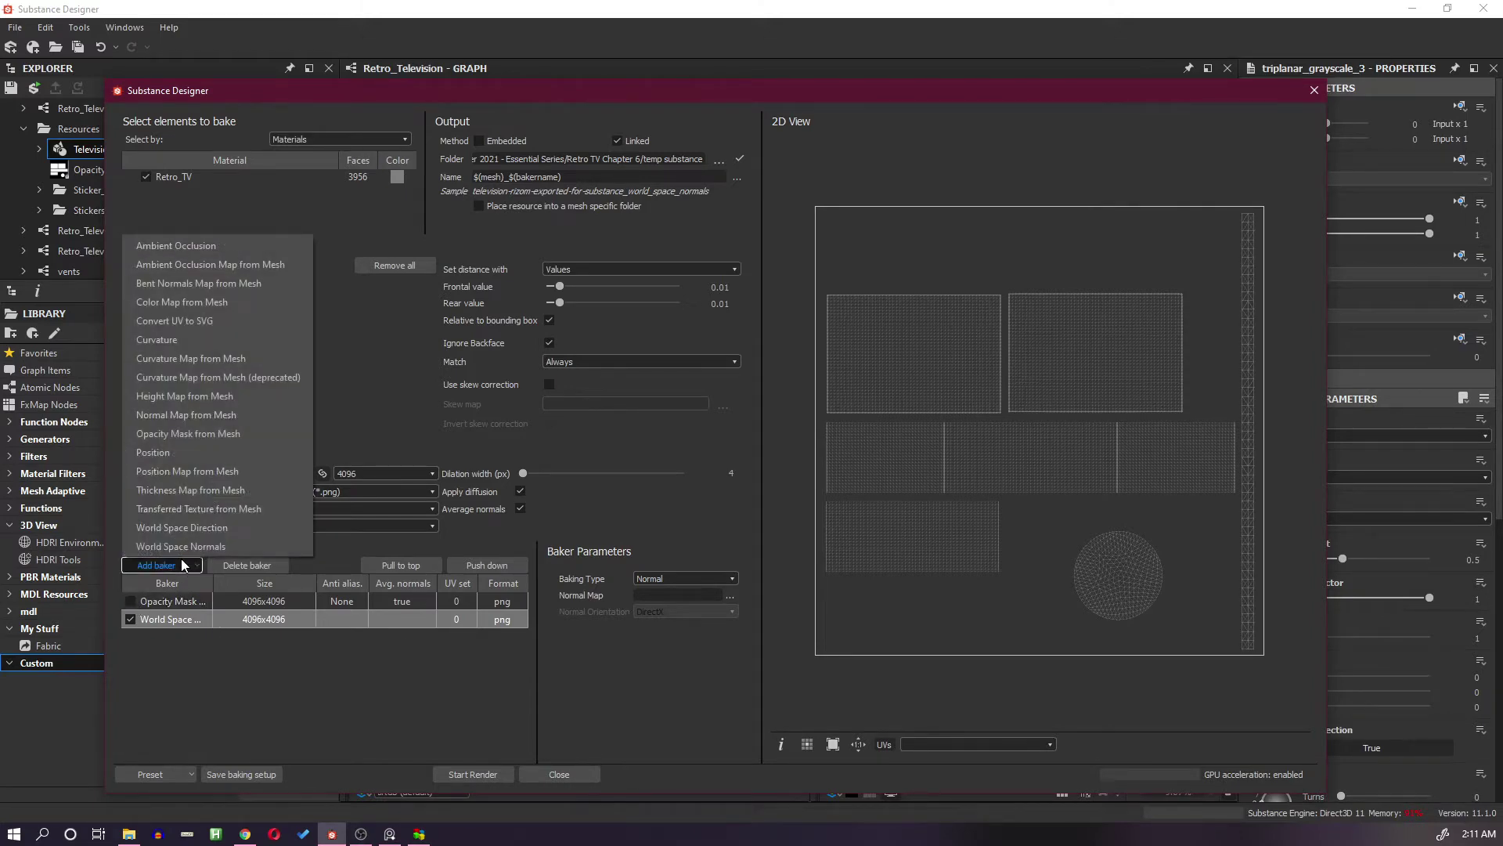
pyautogui.click(228, 446)
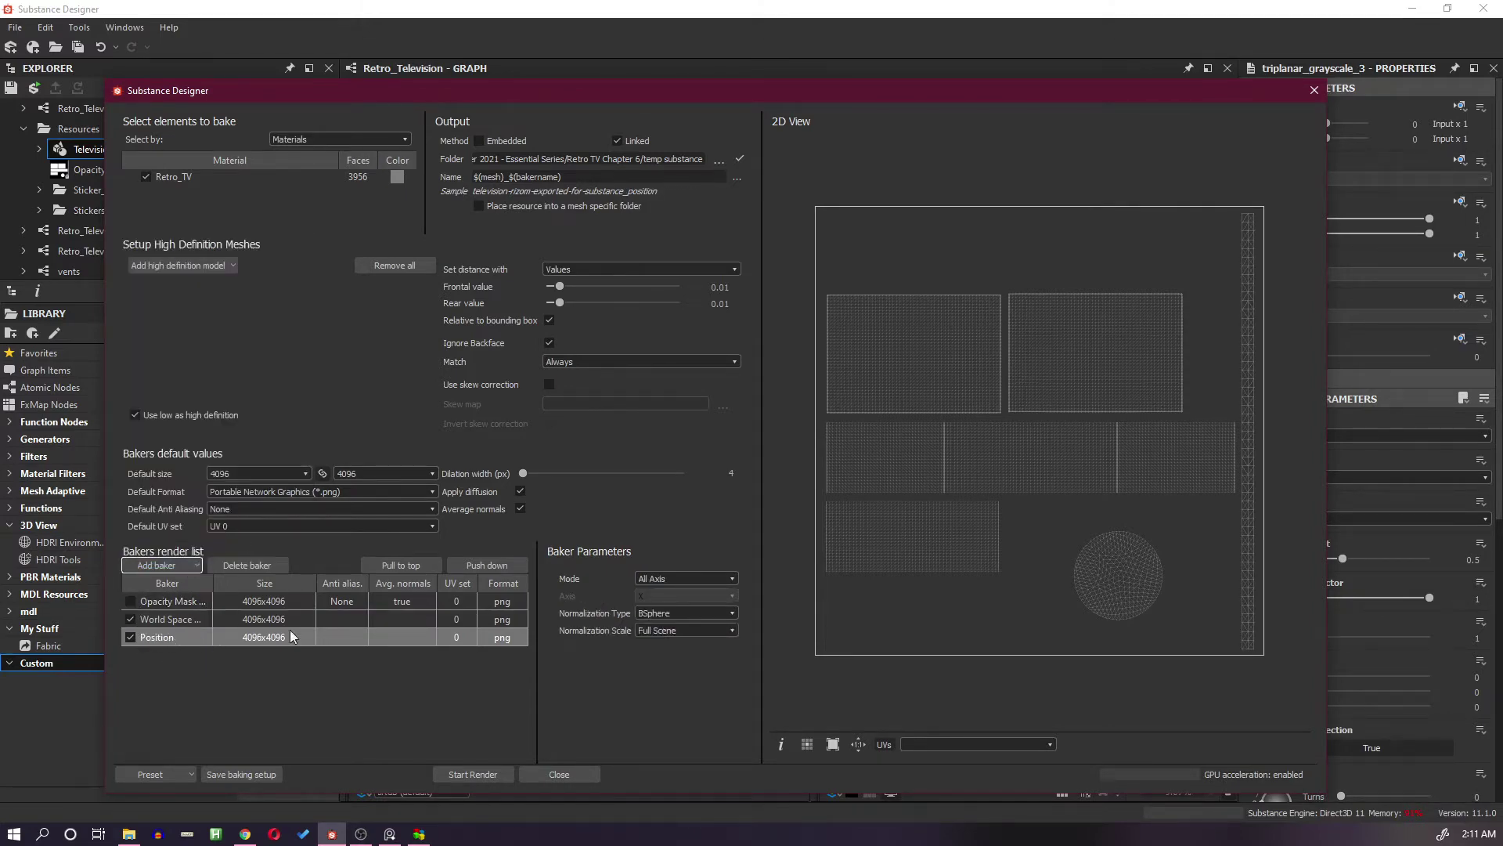
# Keep the Position baker's normalization type at BSphere, bake the enabled maps and close the baking window
pyautogui.click(663, 610)
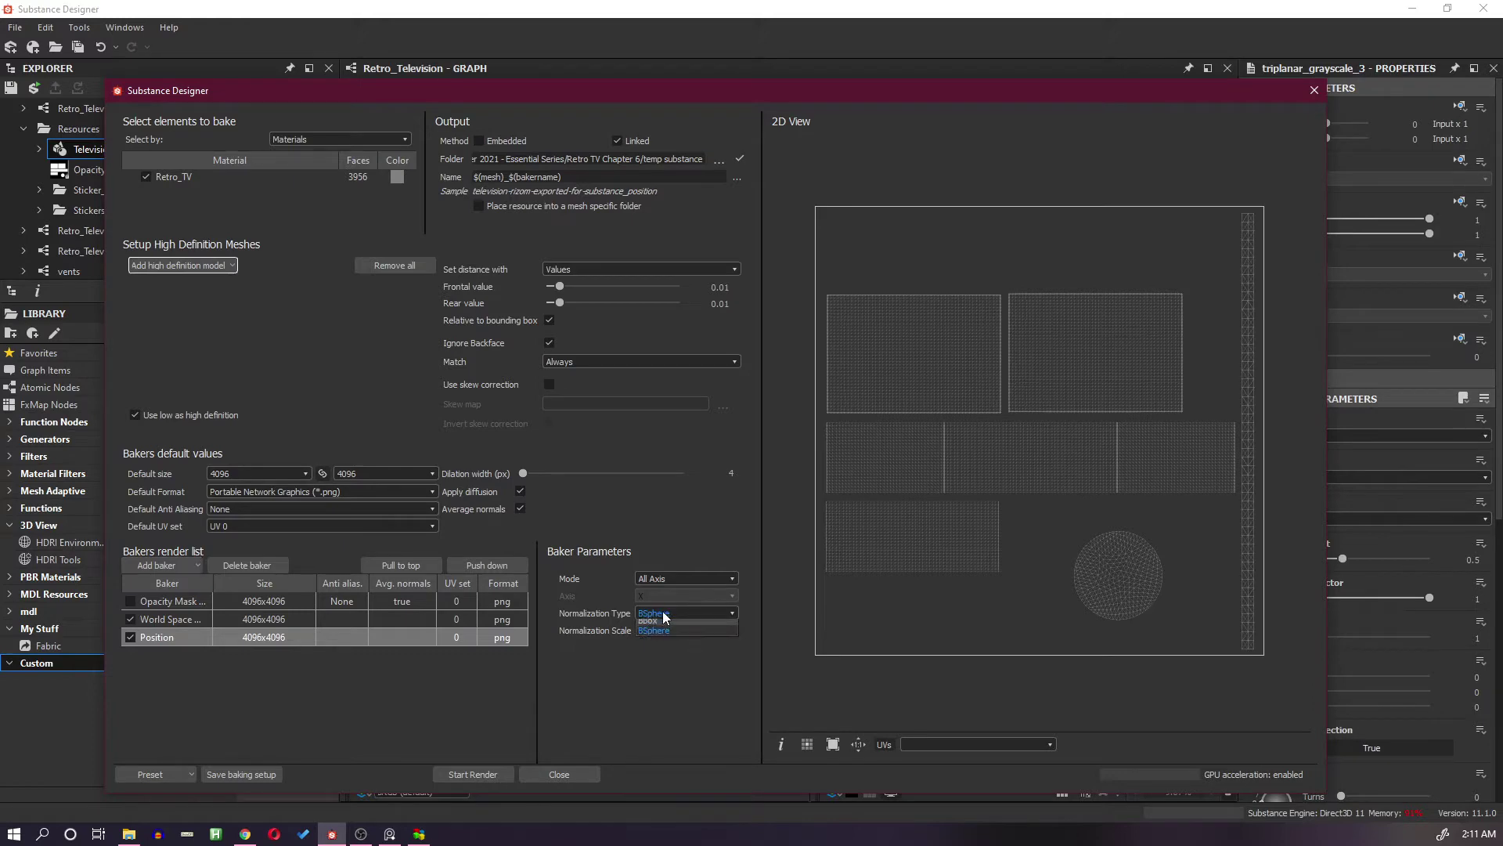
pyautogui.click(656, 636)
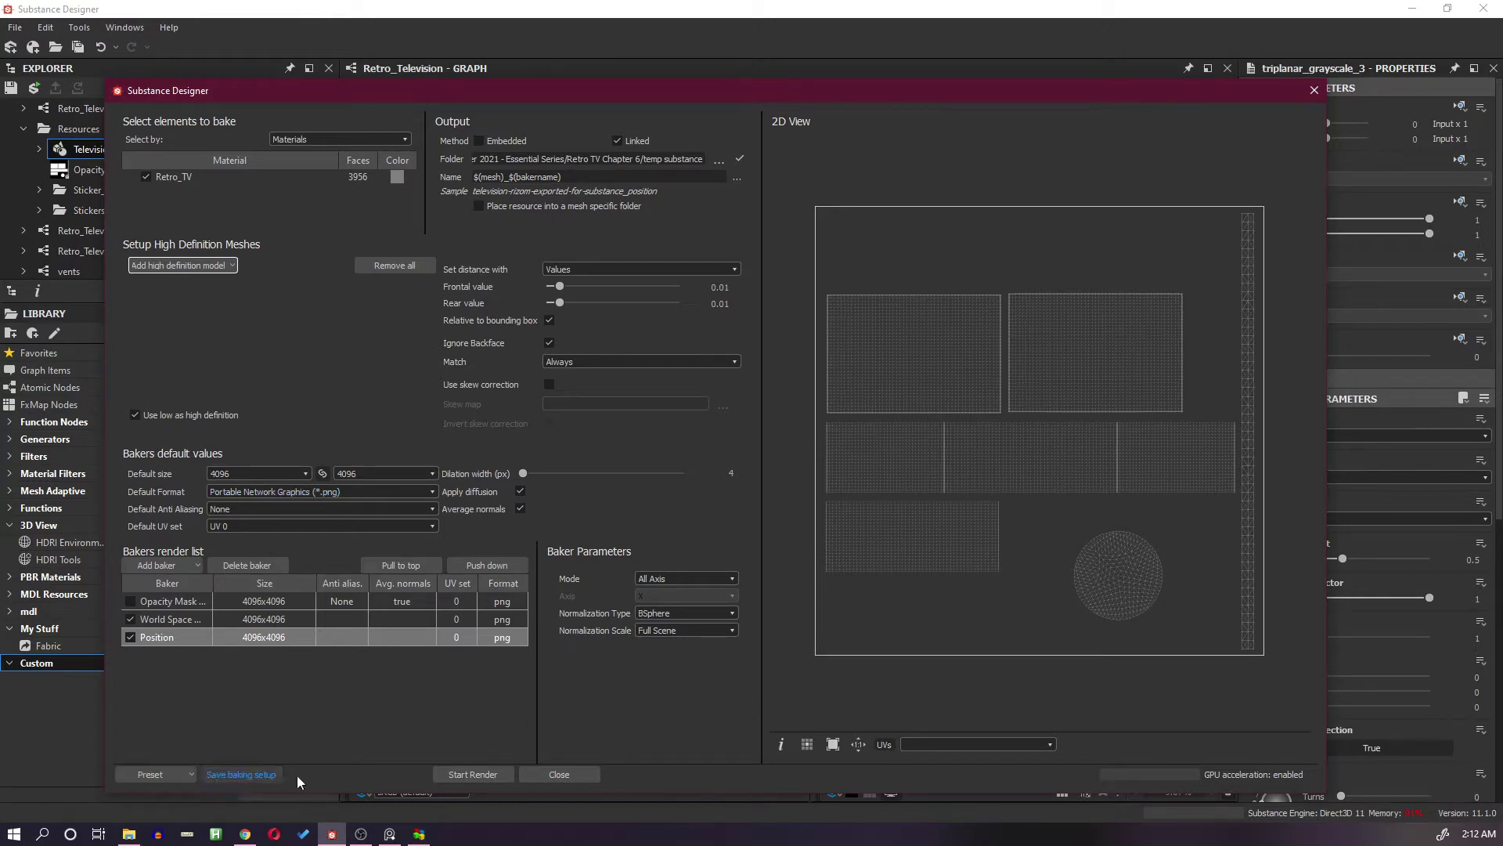
pyautogui.click(472, 773)
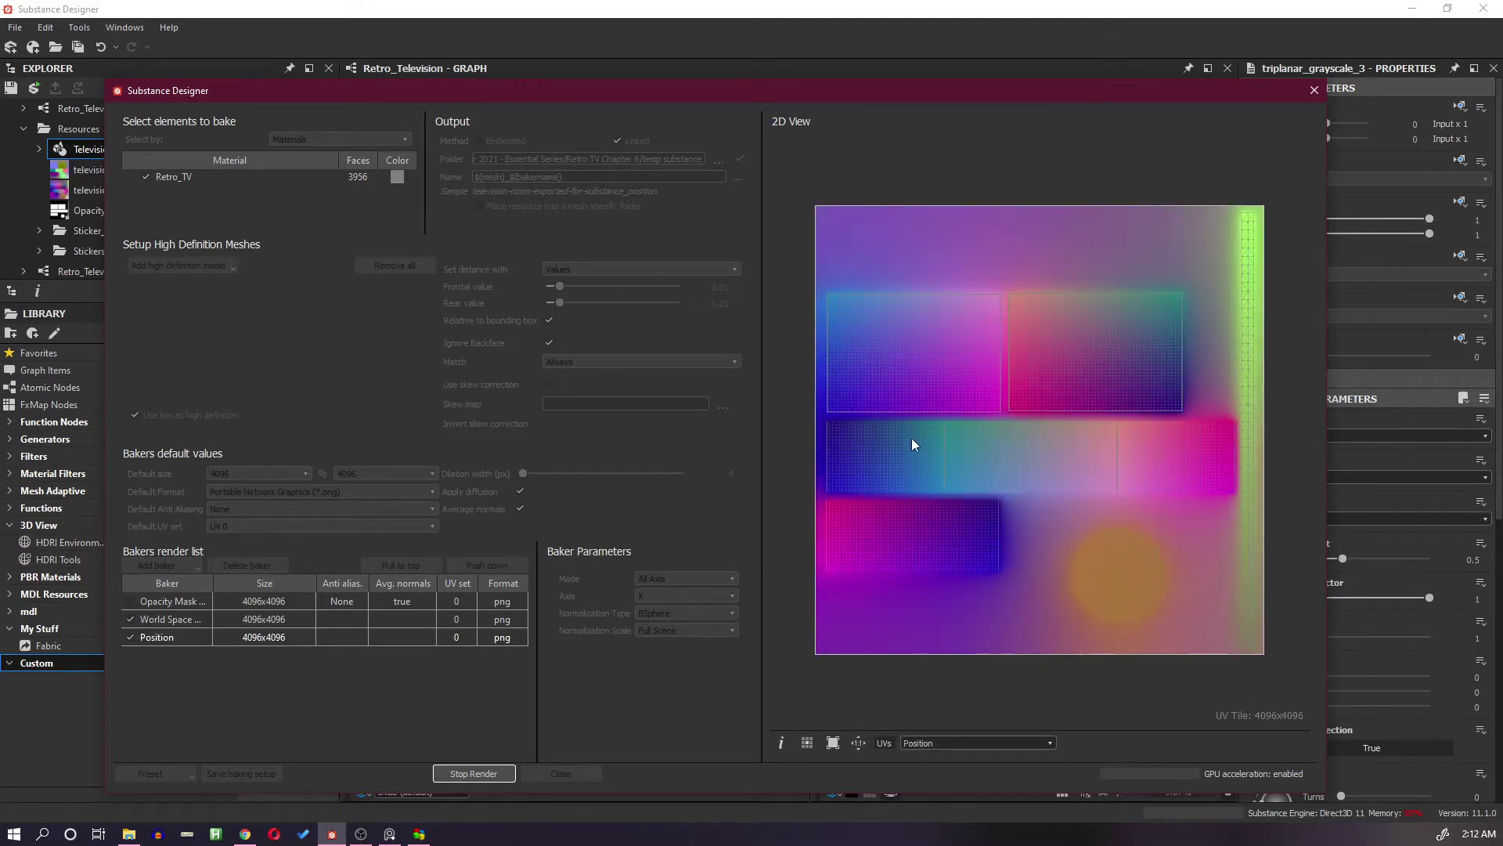
pyautogui.click(1314, 92)
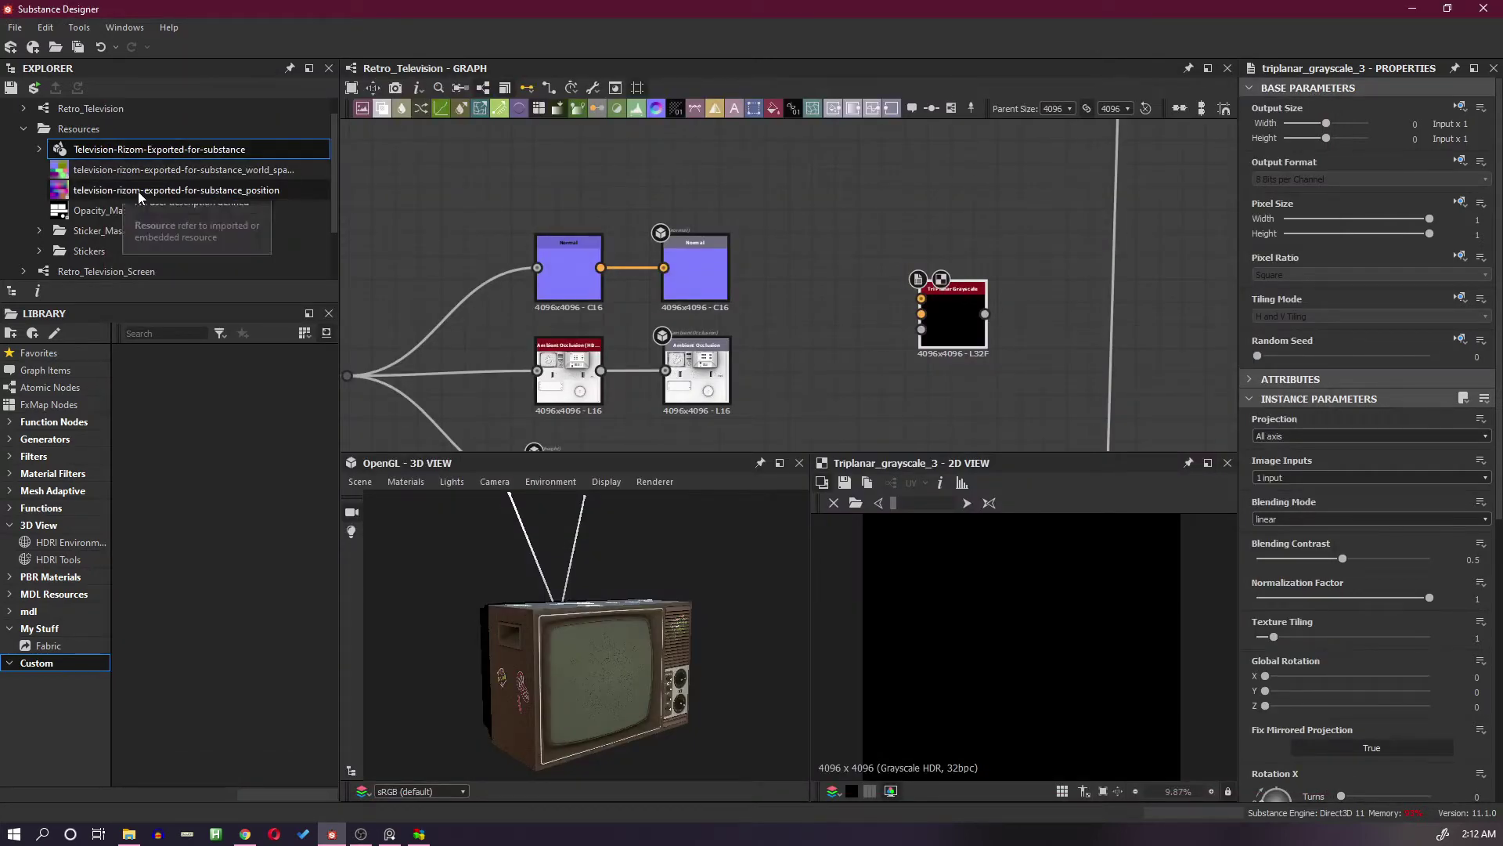
# Place the baked position map in the graph as a bitmap and connect it to the Tri Planar Grayscale's Position input
pyautogui.click(227, 193)
pyautogui.moveTo(269, 200); pyautogui.dragTo(835, 245)
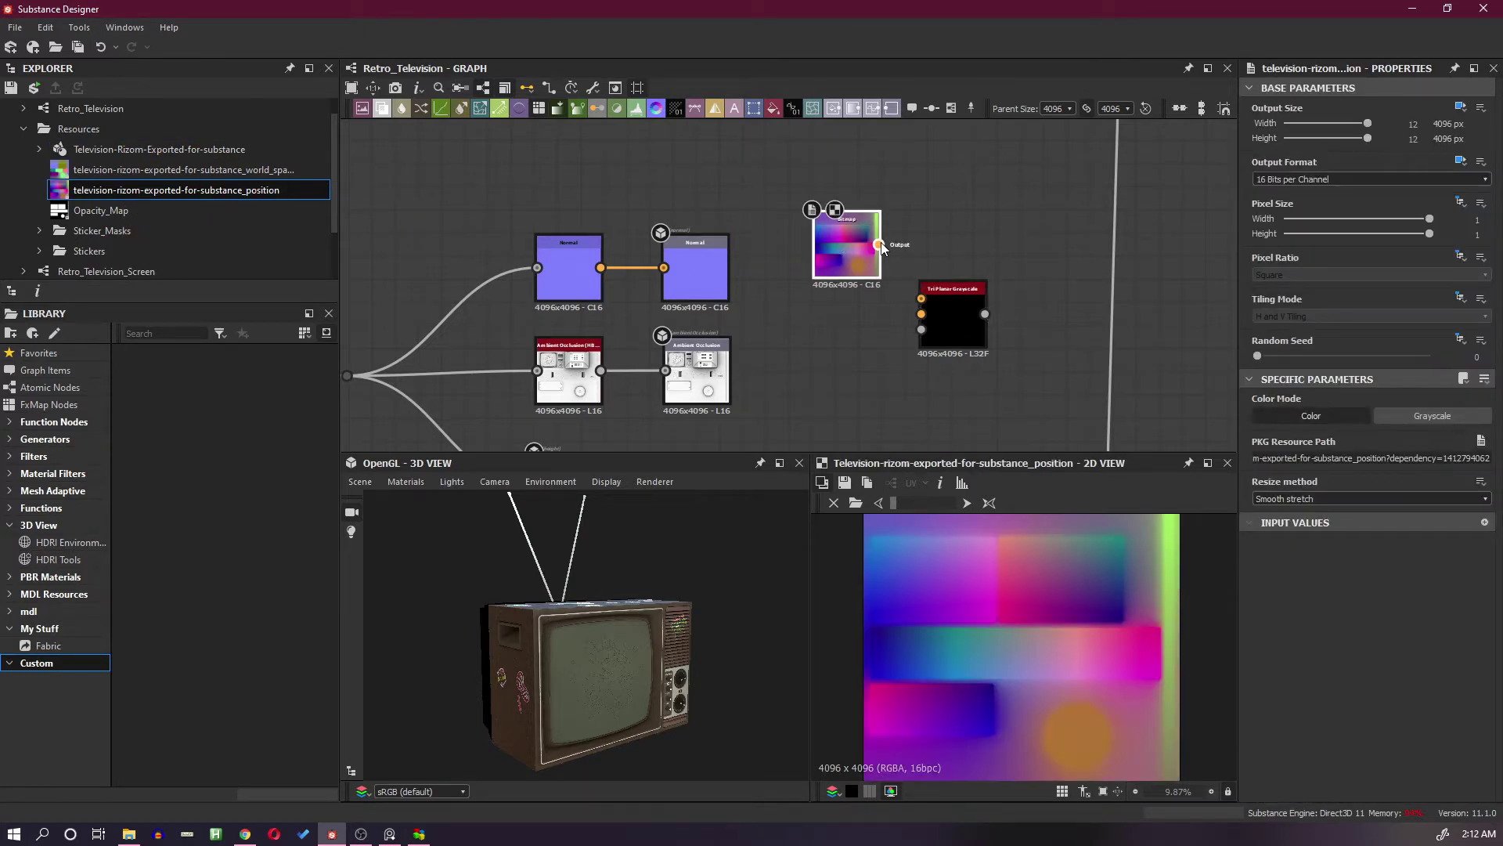
pyautogui.moveTo(923, 307); pyautogui.dragTo(922, 300)
# Place the baked world space normals map in the graph and connect it to the Tri Planar Grayscale's World Space Normal input
pyautogui.click(204, 173)
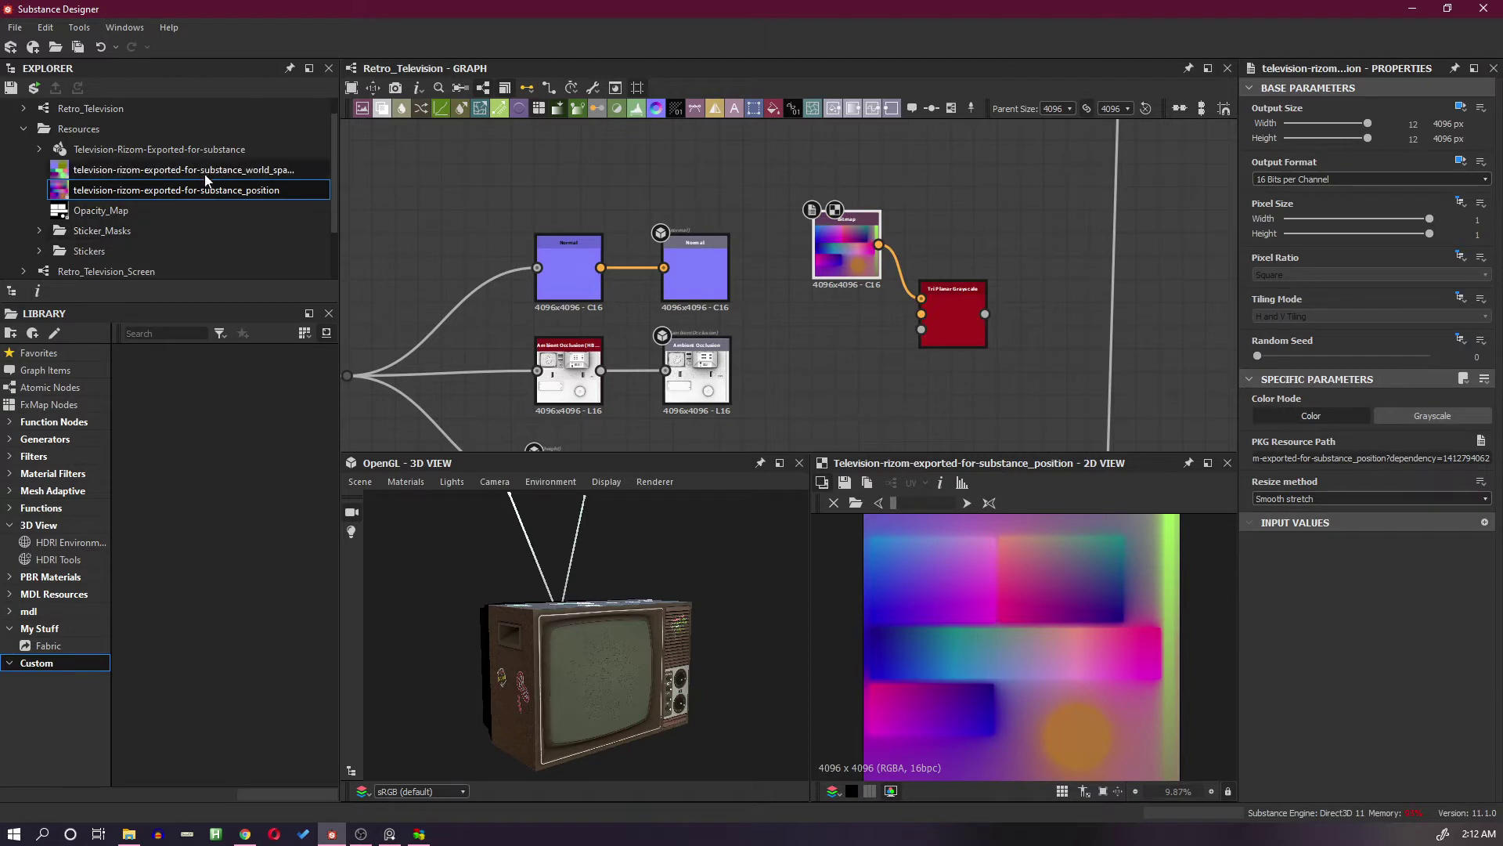
pyautogui.moveTo(206, 171); pyautogui.dragTo(841, 376)
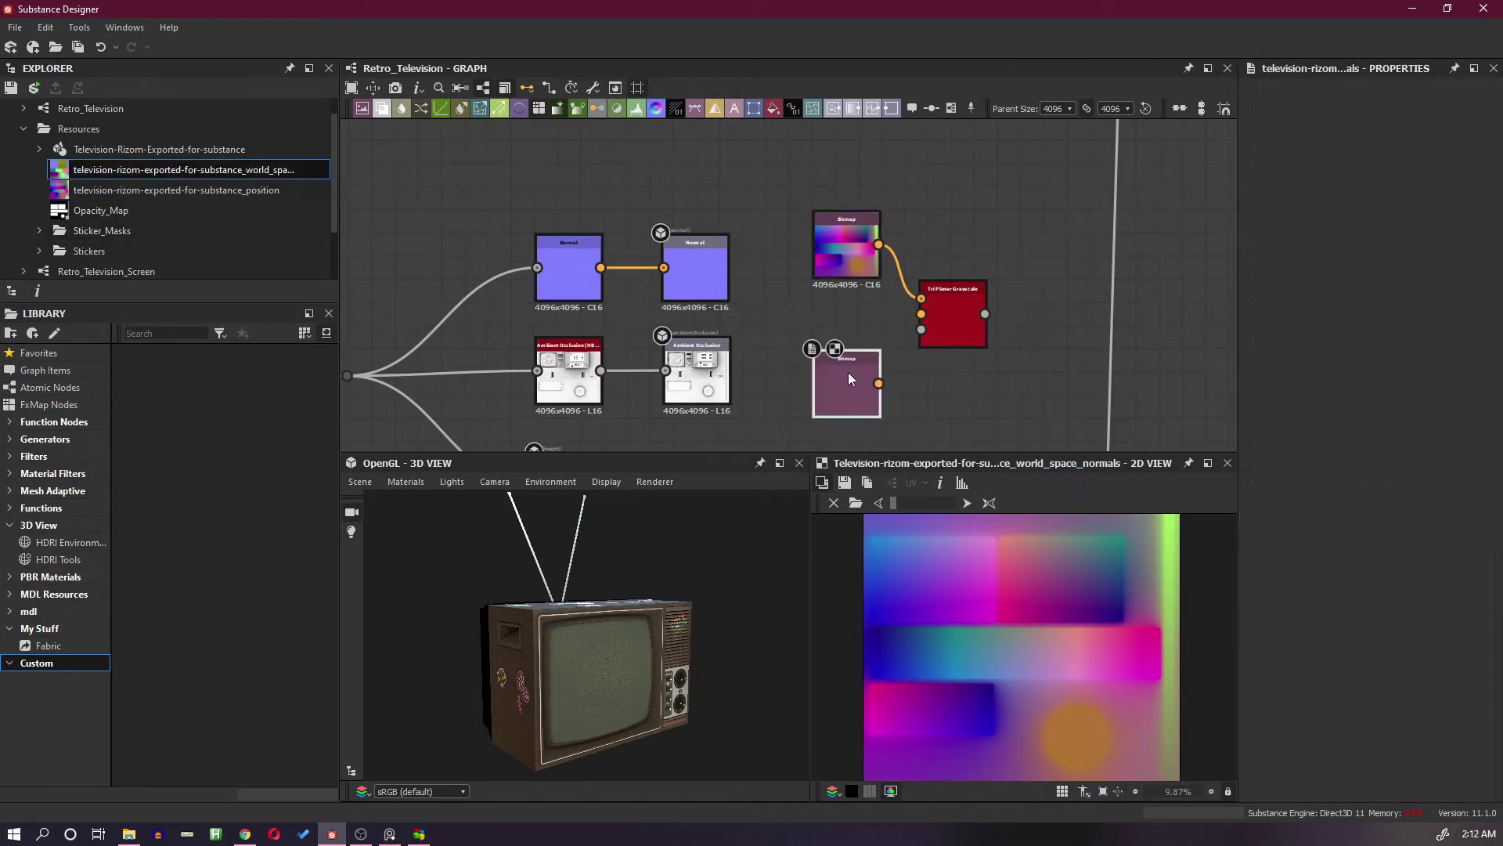
pyautogui.scroll(1, 913, 360)
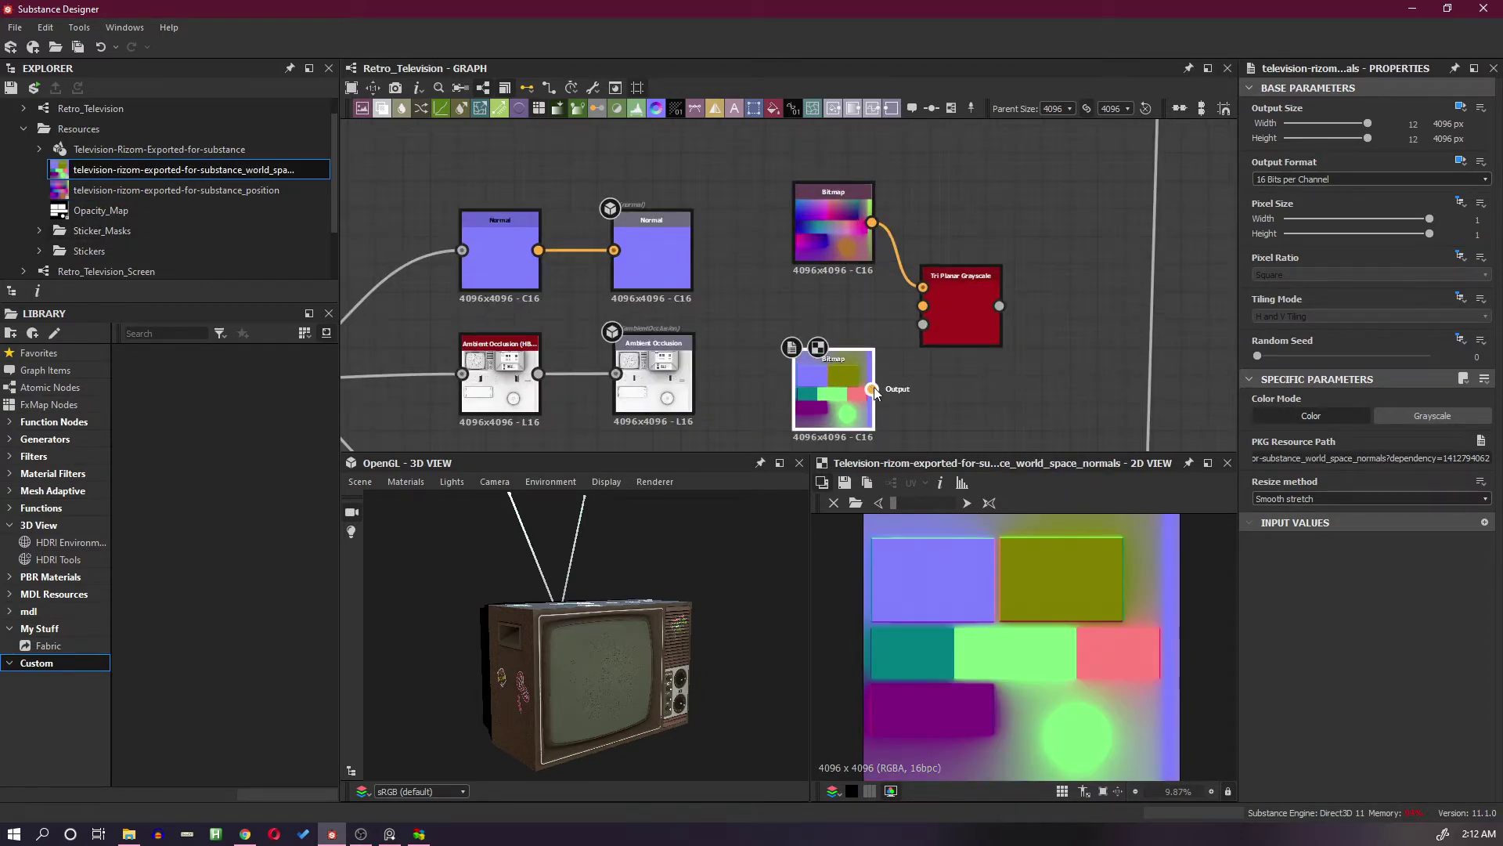
pyautogui.moveTo(871, 389); pyautogui.dragTo(924, 306)
# Dock the position and world space normals bitmap nodes to the Tri Planar Grayscale node
pyautogui.moveTo(839, 382); pyautogui.dragTo(839, 342)
pyautogui.press('d')
pyautogui.click(847, 231)
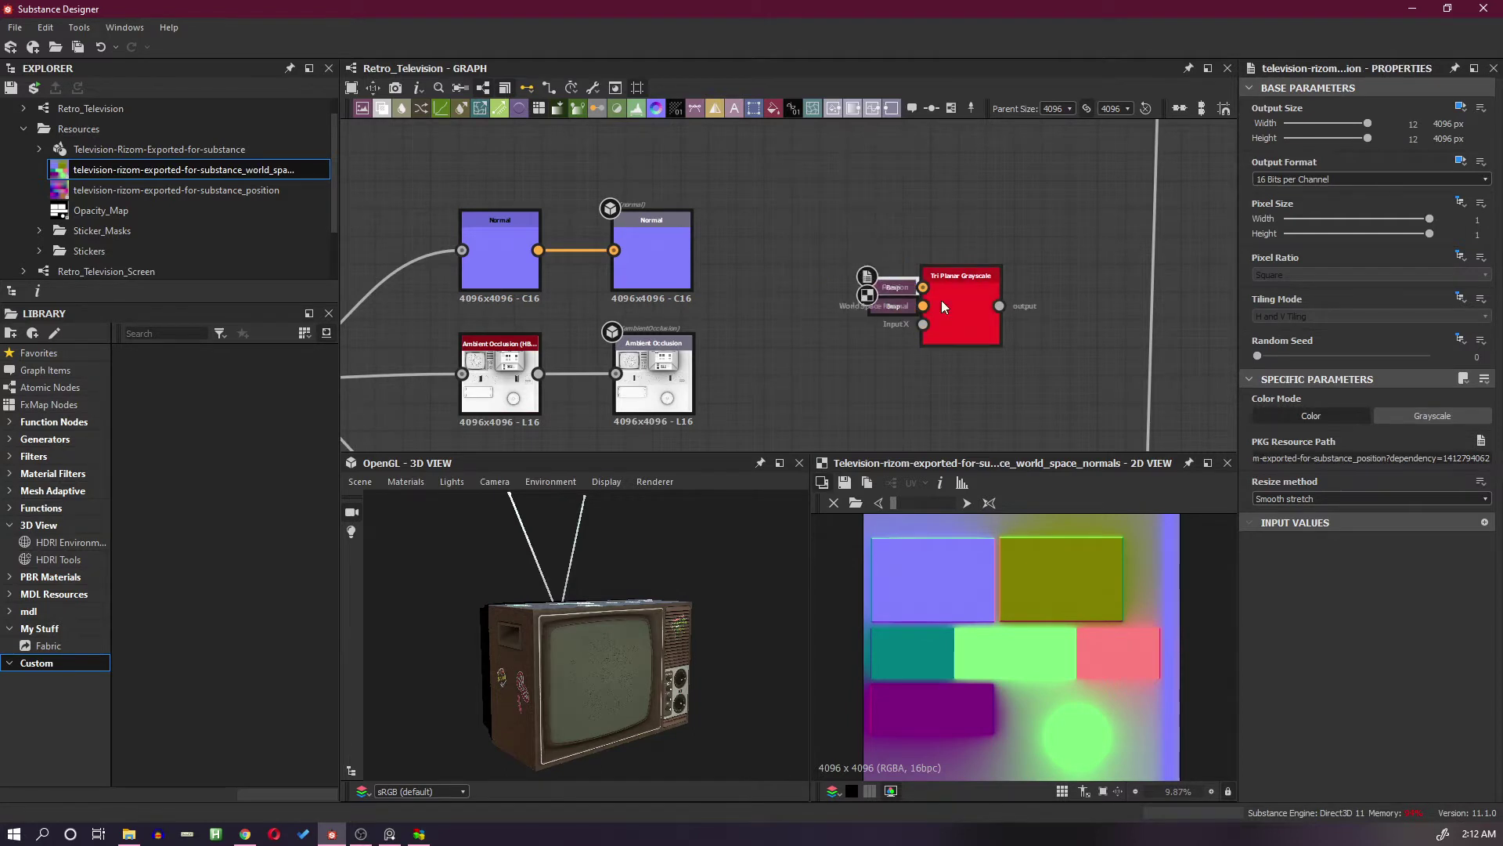
pyautogui.moveTo(941, 299); pyautogui.dragTo(1000, 307)
pyautogui.scroll(1, 918, 287)
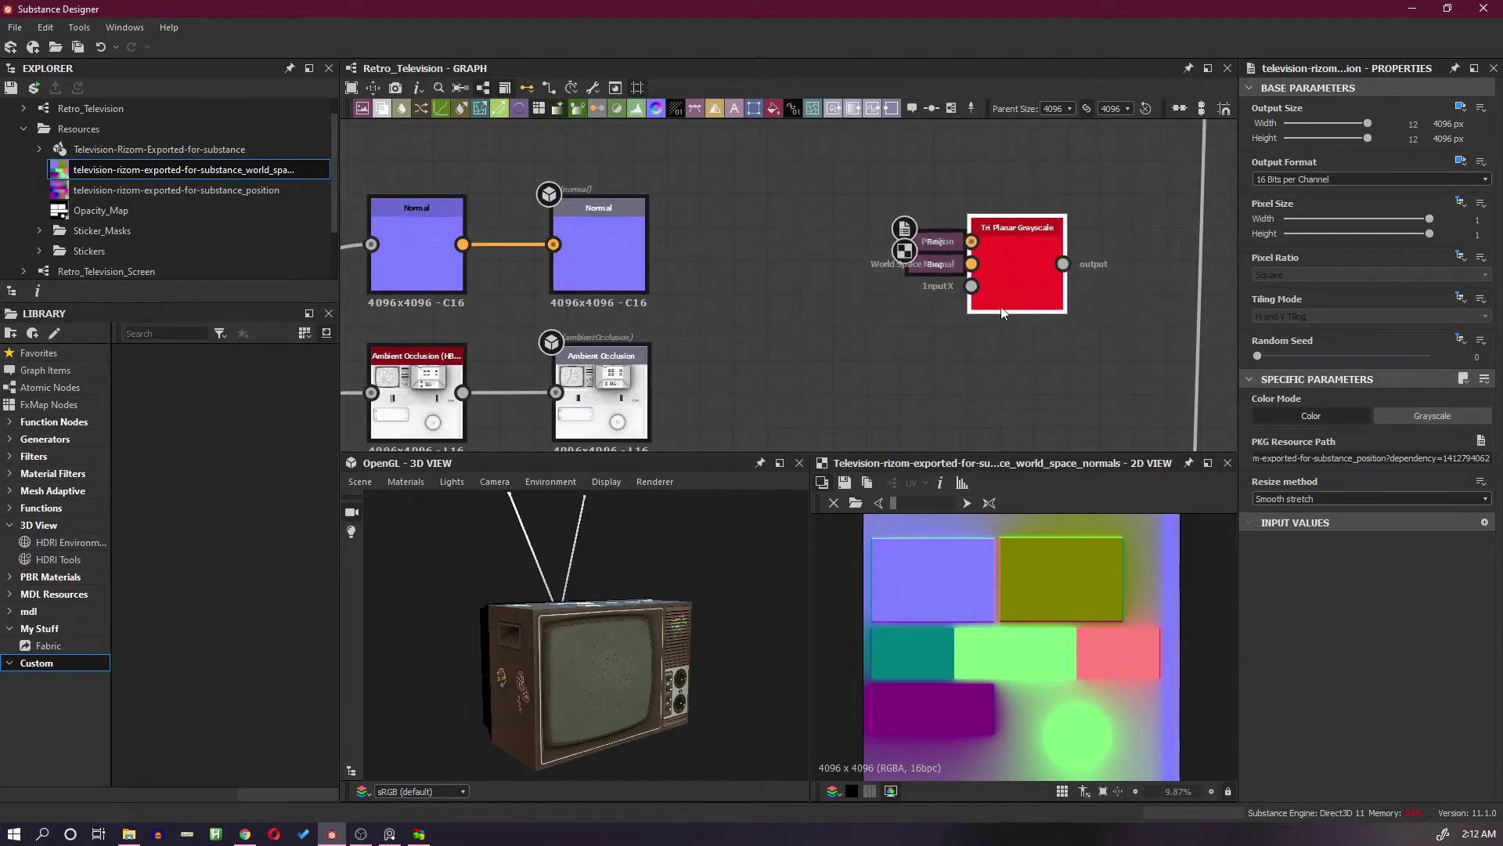
# Add a Grunge Map 015 node, connect it to the Tri Planar Grayscale's Input X and dock it there
pyautogui.press('space')
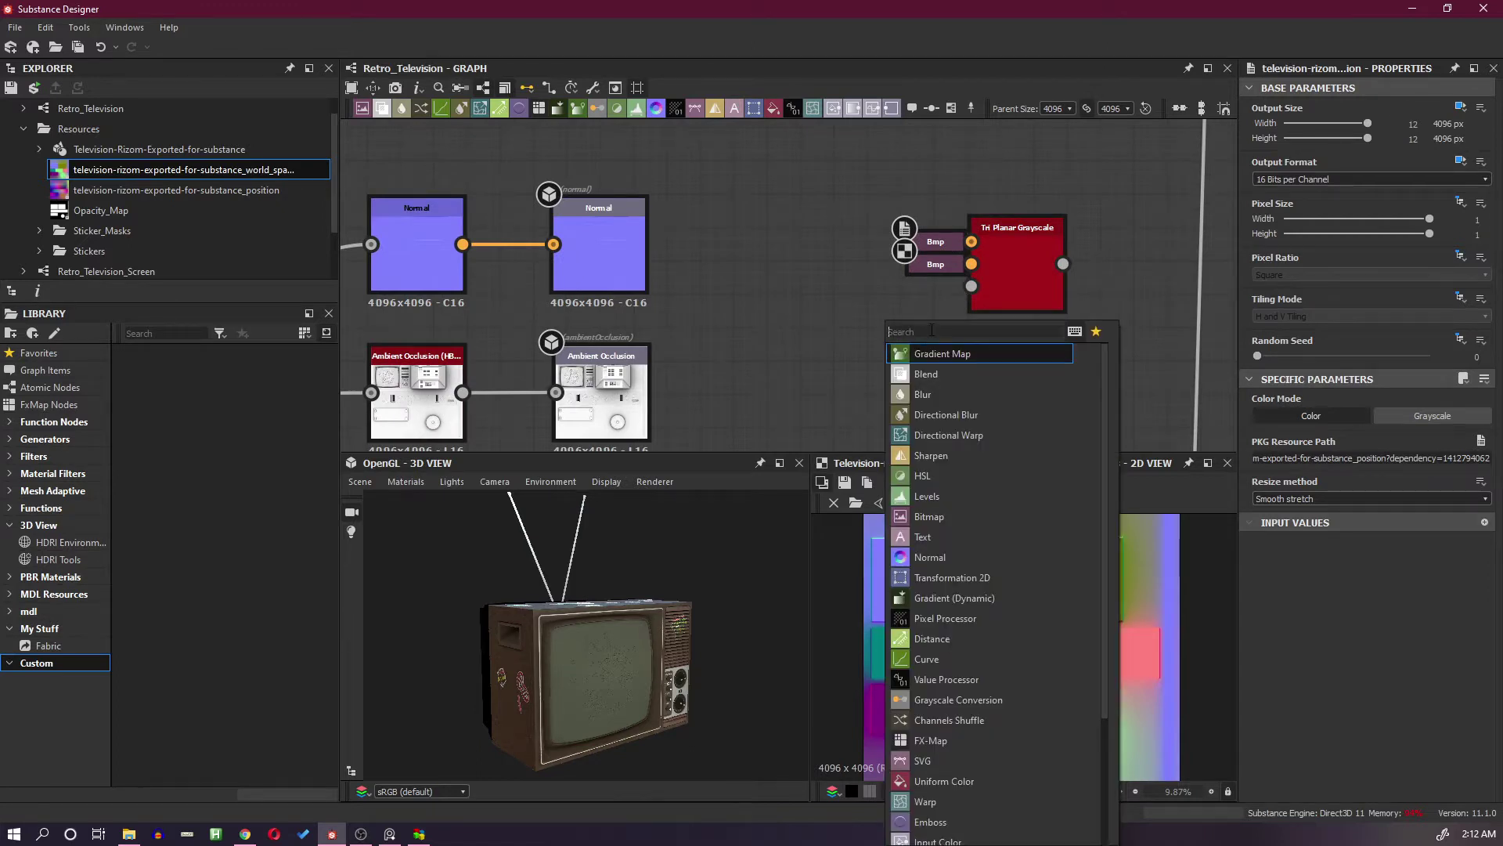
pyautogui.write('grung')
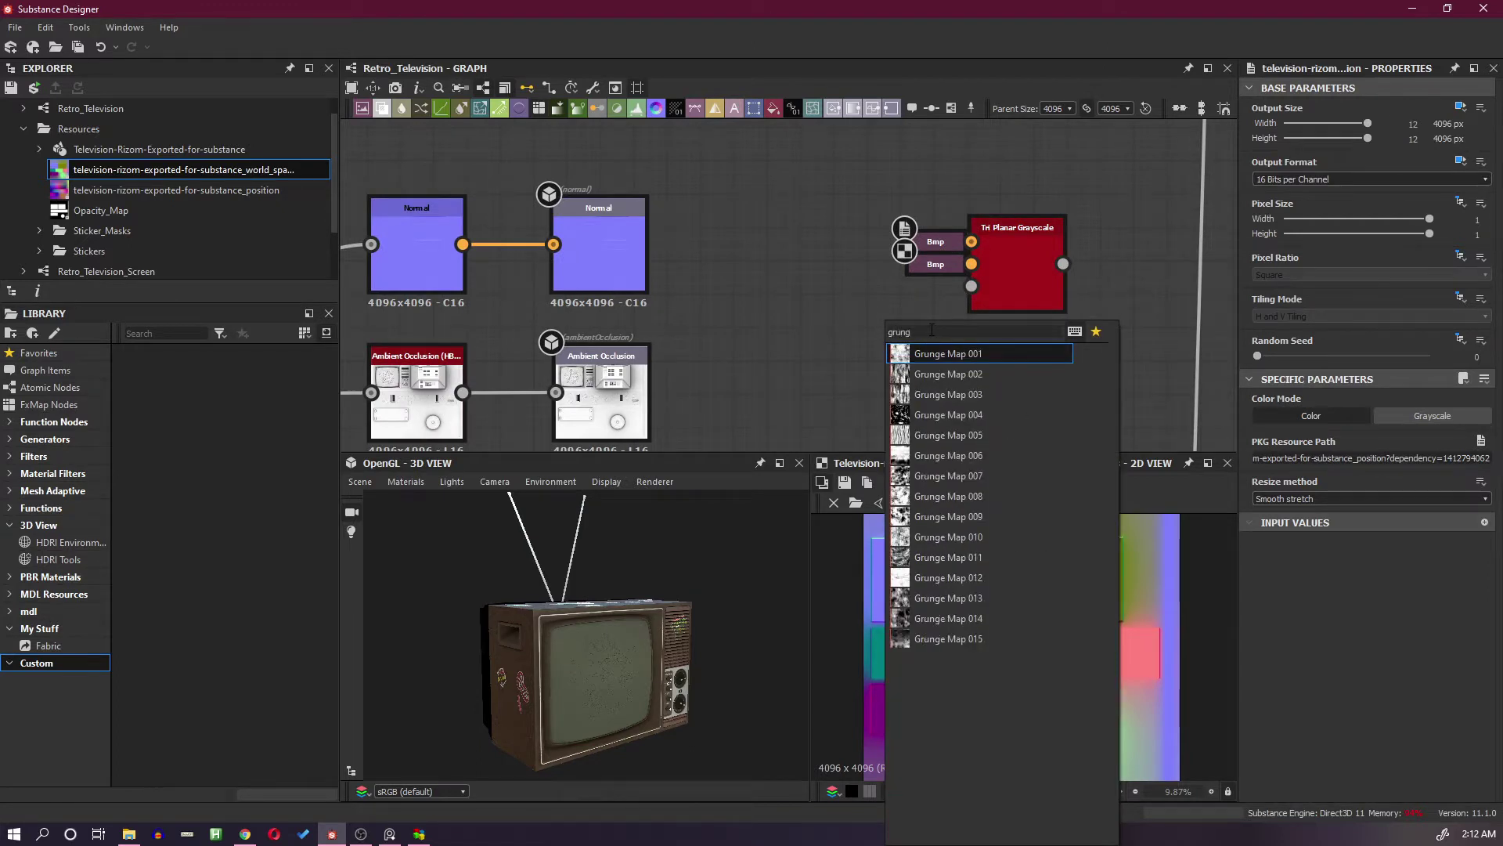
pyautogui.click(949, 640)
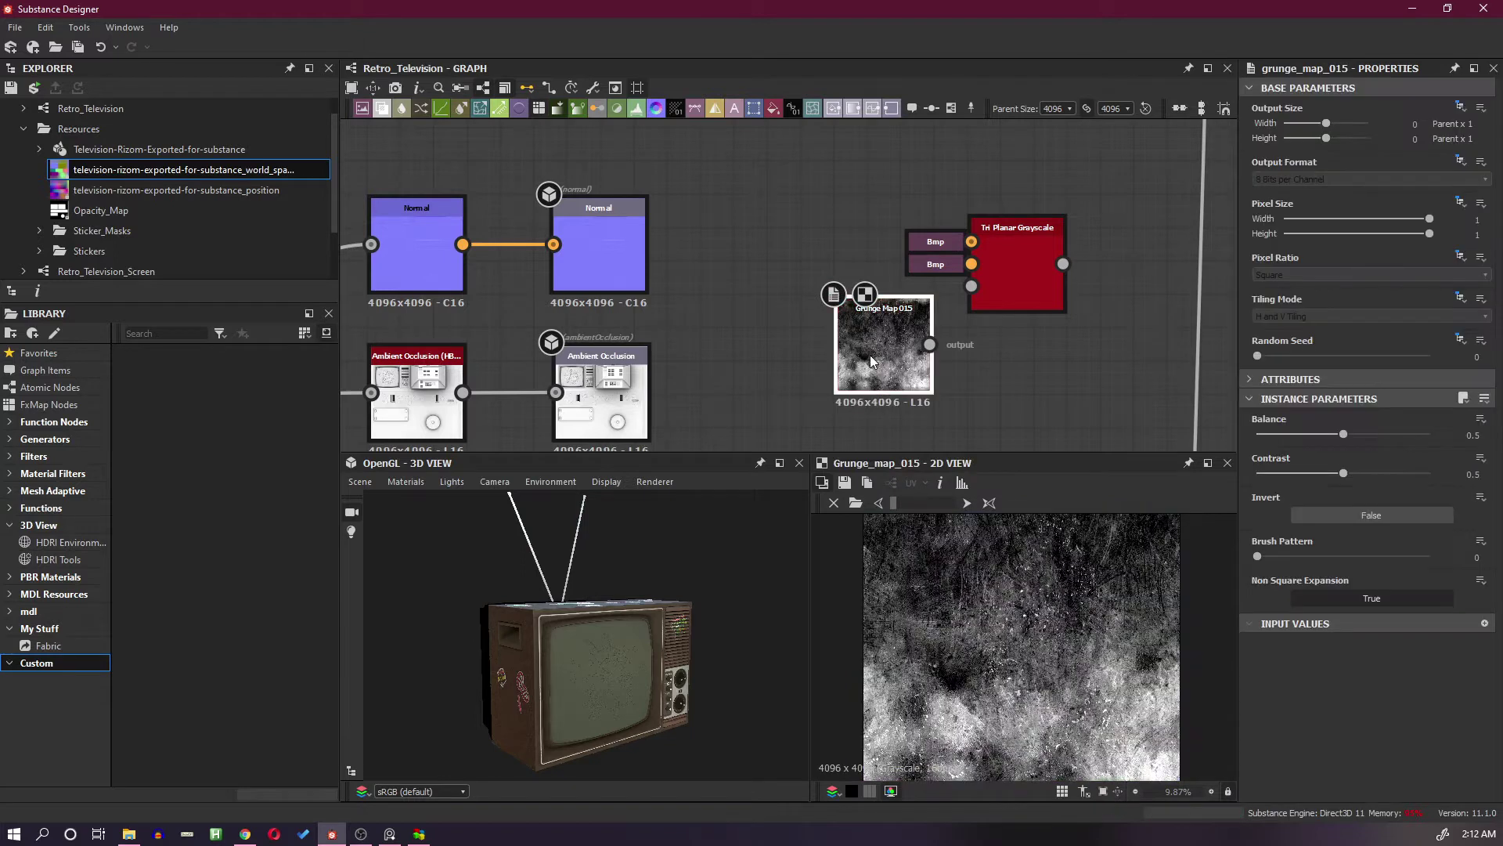
pyautogui.moveTo(882, 359); pyautogui.dragTo(943, 282)
pyautogui.click(832, 344)
pyautogui.press('d')
# Preview the Tri Planar Grayscale output in 2D and review its projection, blending, tiling and rotation parameters
pyautogui.doubleClick(939, 281)
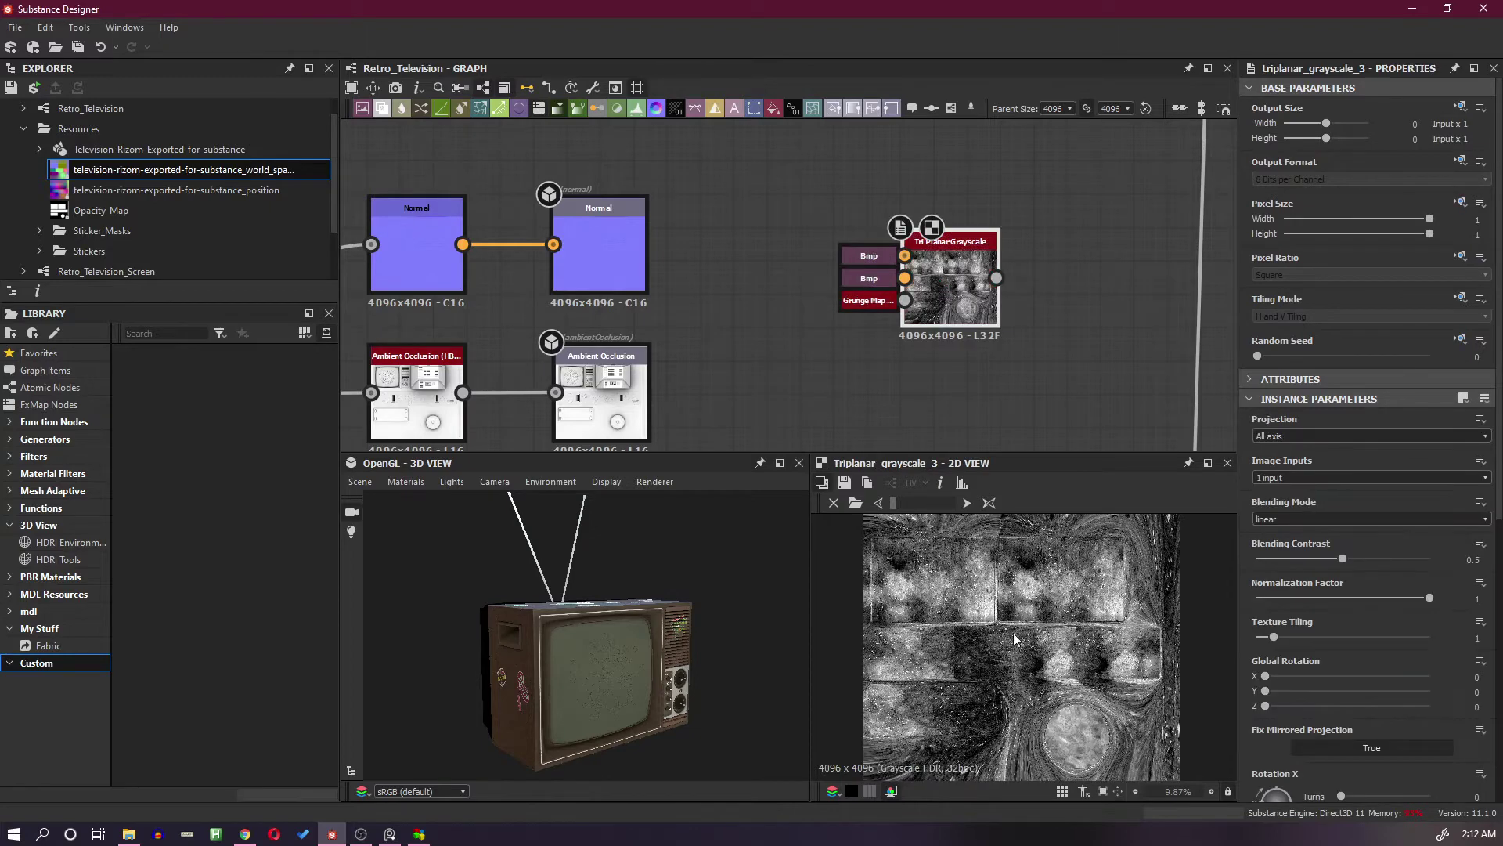
pyautogui.moveTo(1111, 660); pyautogui.dragTo(1040, 718, button='middle')
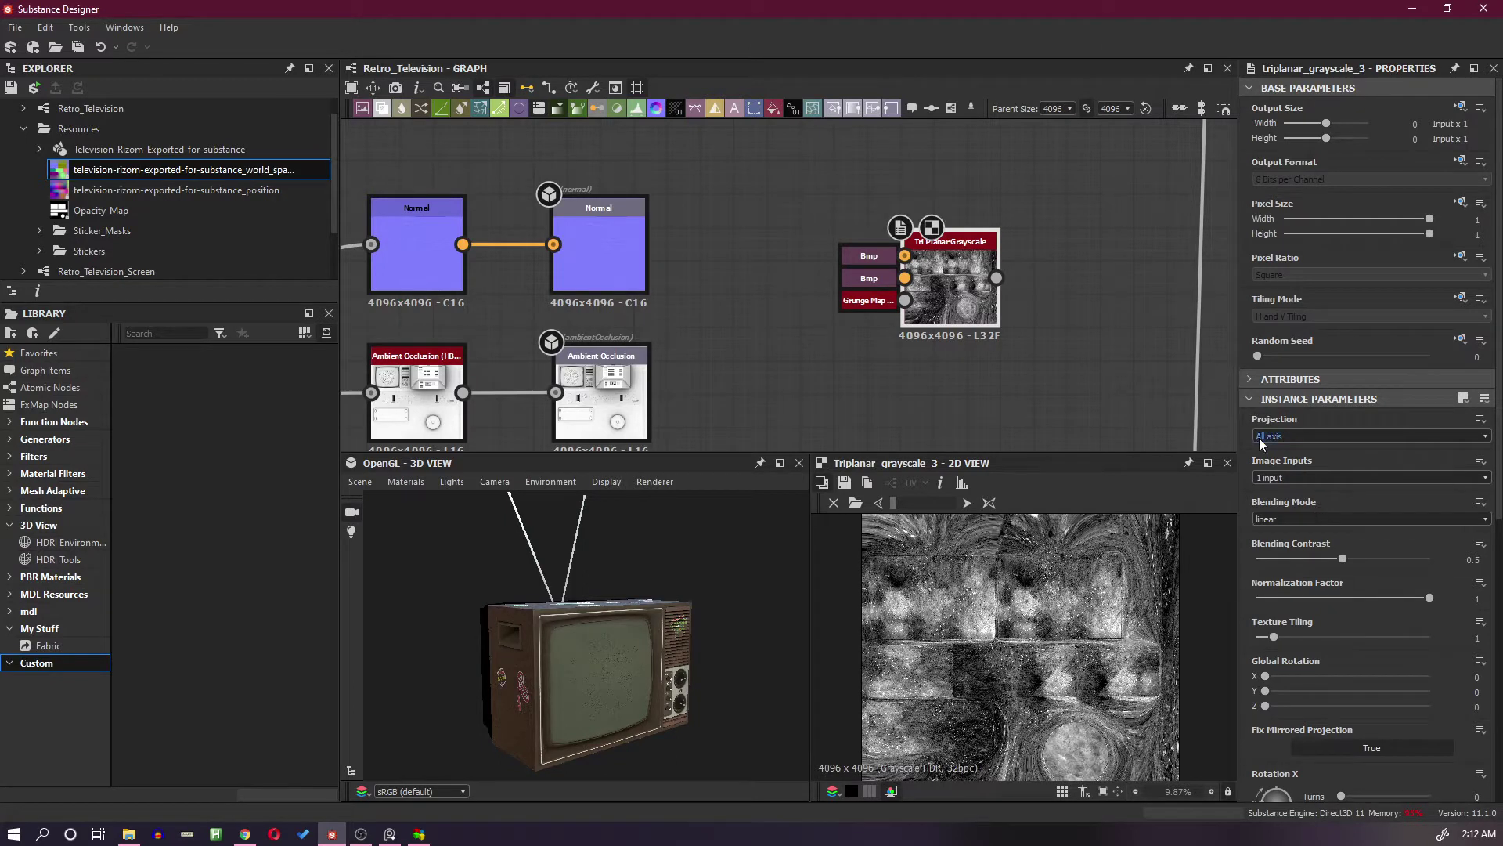
pyautogui.click(1279, 437)
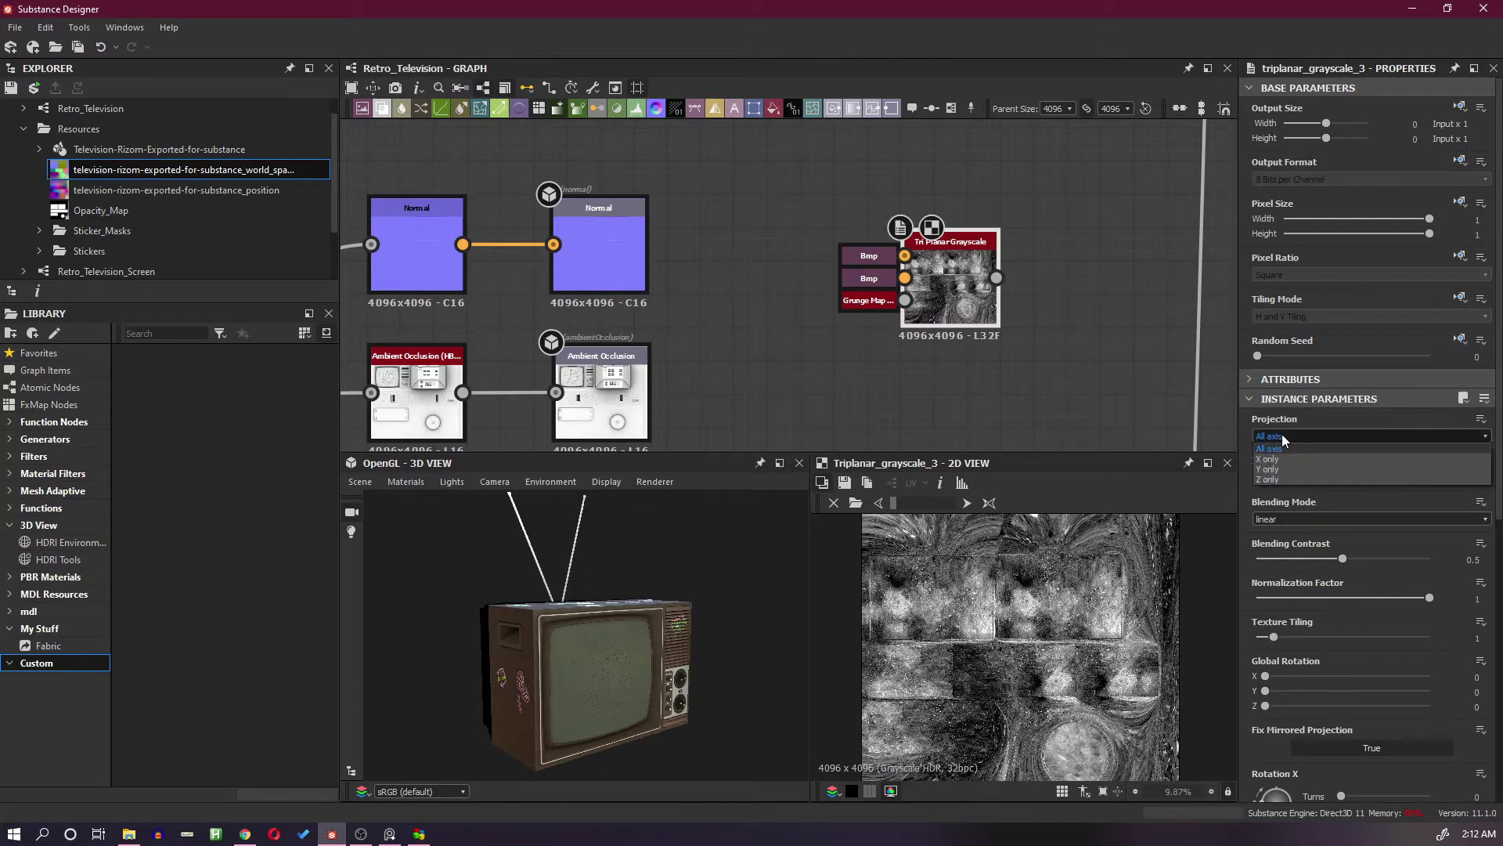
pyautogui.click(1300, 412)
pyautogui.scroll(-10, 1343, 619)
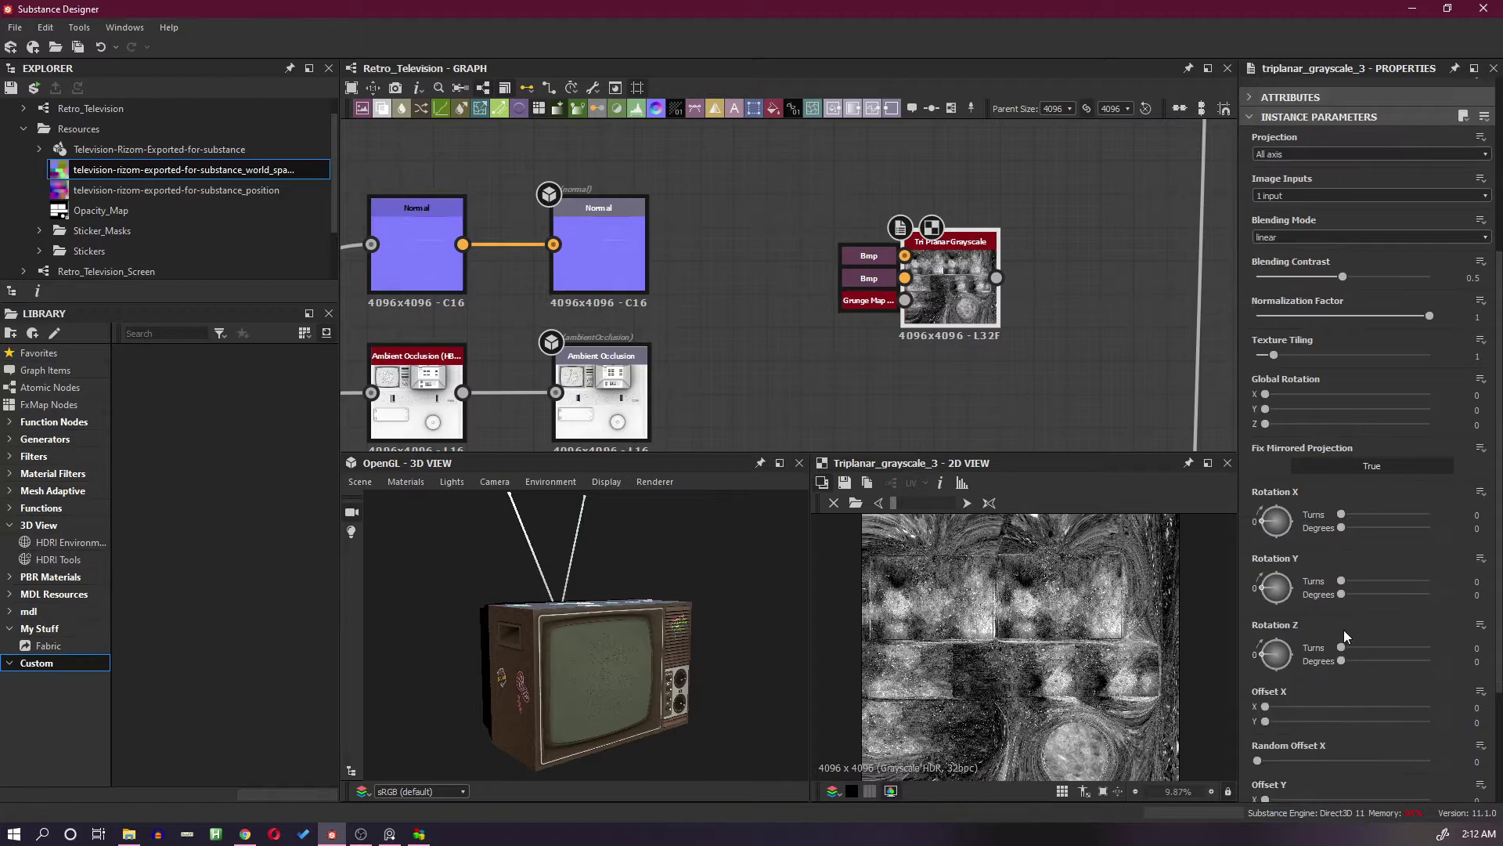
pyautogui.scroll(9, 1296, 486)
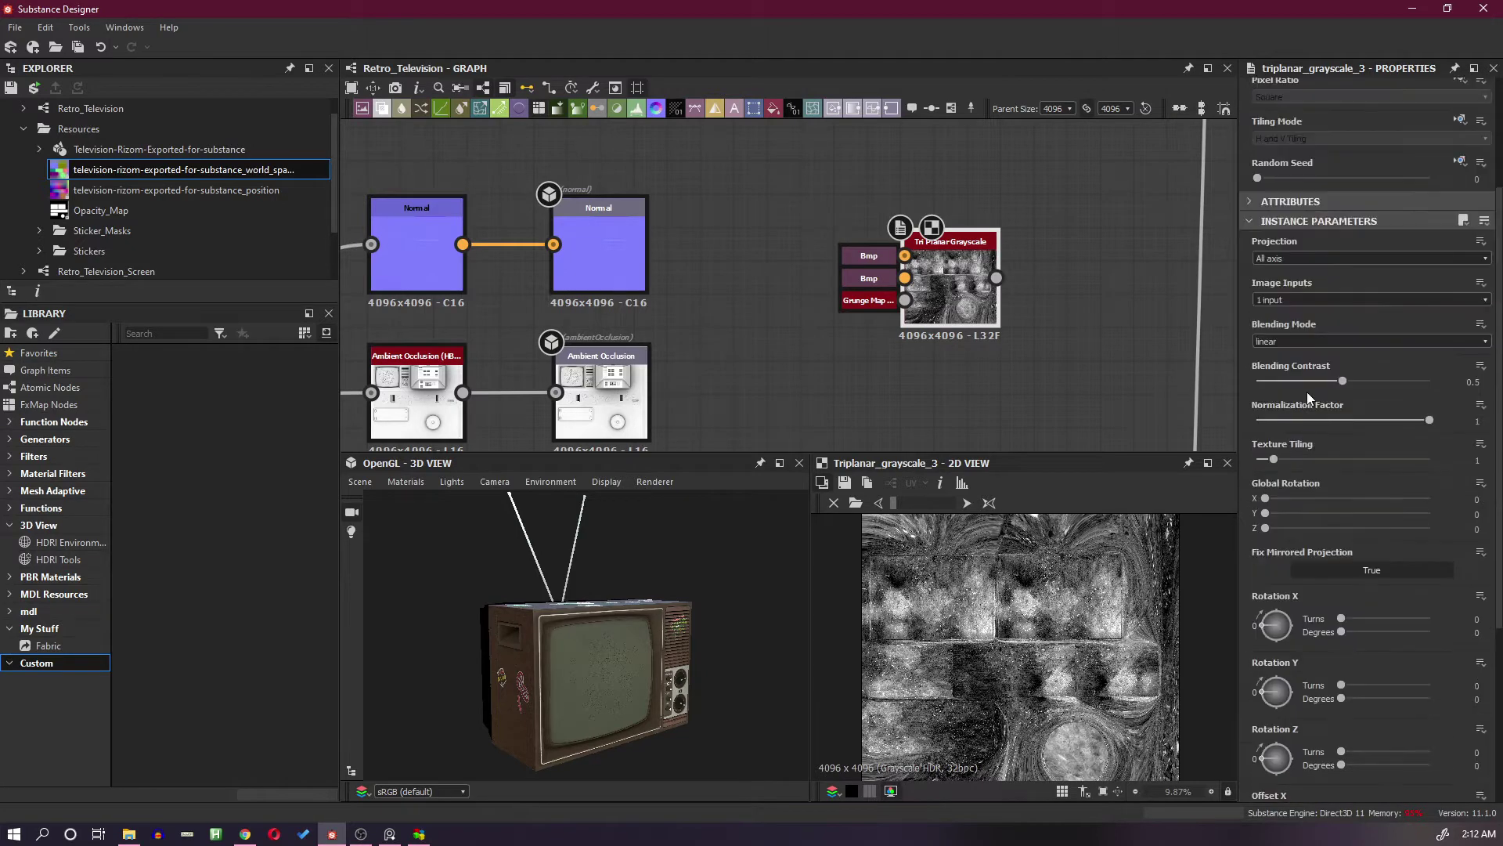
pyautogui.scroll(-1, 1069, 628)
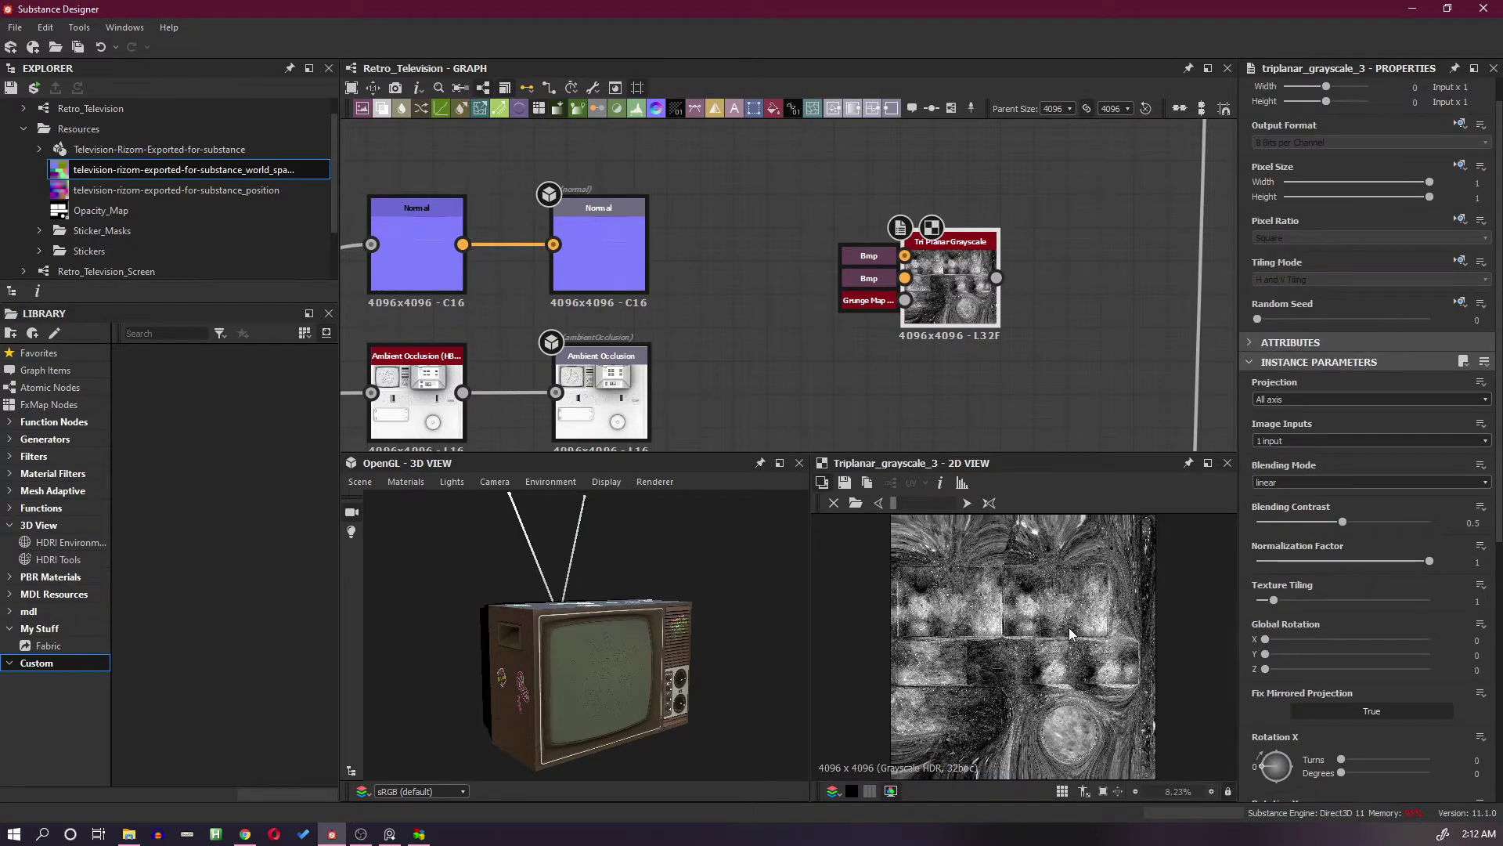
# Move the Tri Planar Grayscale node above the Normal output node and add a Dust node in the free graph area beside it
pyautogui.scroll(1, 1027, 599)
pyautogui.scroll(-2, 1008, 343)
pyautogui.scroll(2, 997, 388)
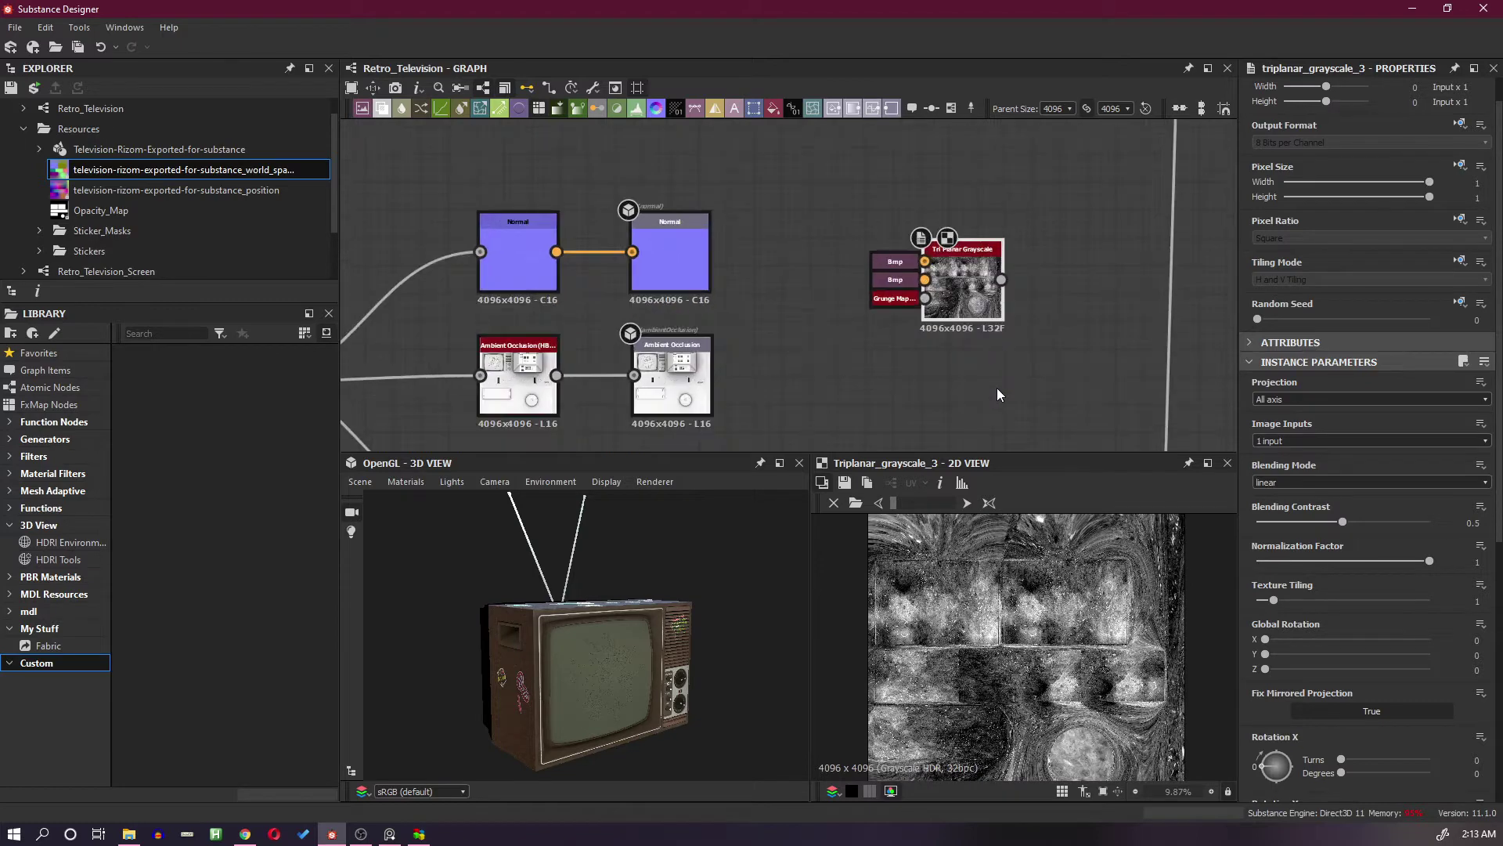
pyautogui.scroll(-1, 998, 384)
pyautogui.scroll(-1, 1017, 562)
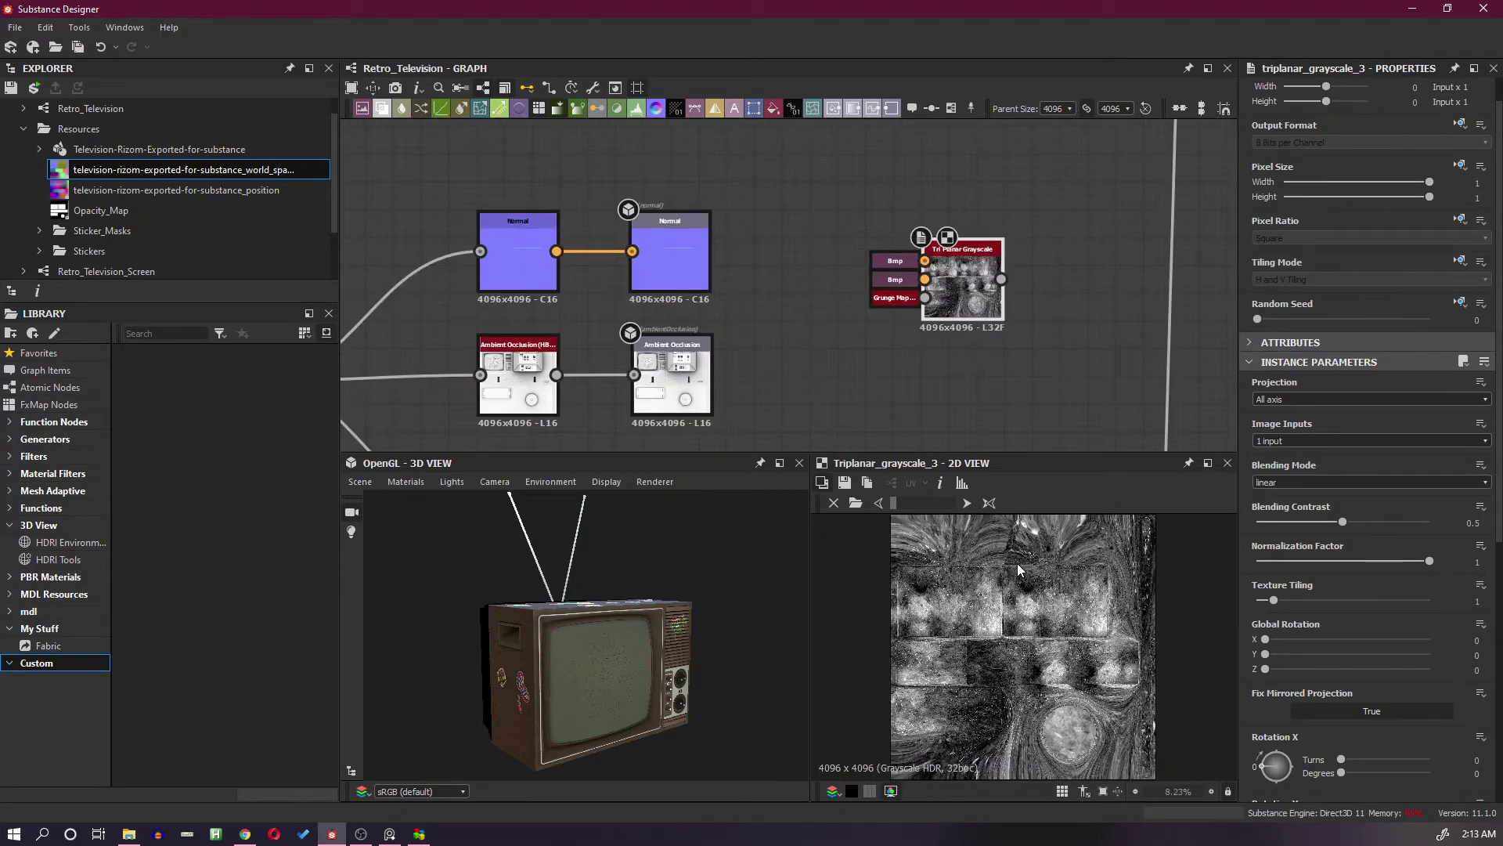
pyautogui.scroll(-1, 944, 330)
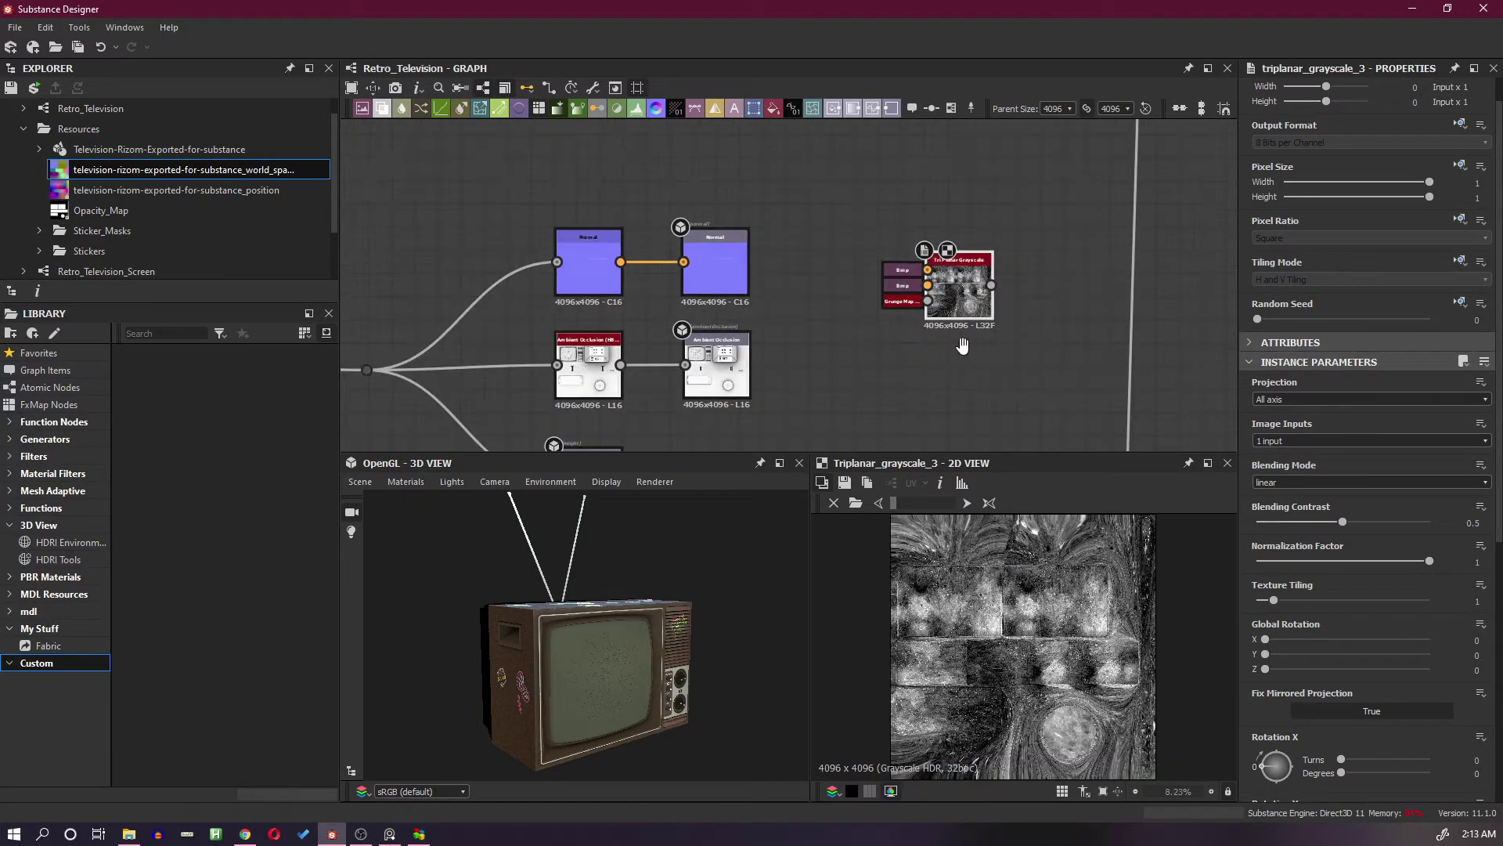
pyautogui.moveTo(962, 346); pyautogui.dragTo(811, 338, button='middle')
pyautogui.moveTo(799, 249); pyautogui.dragTo(754, 177)
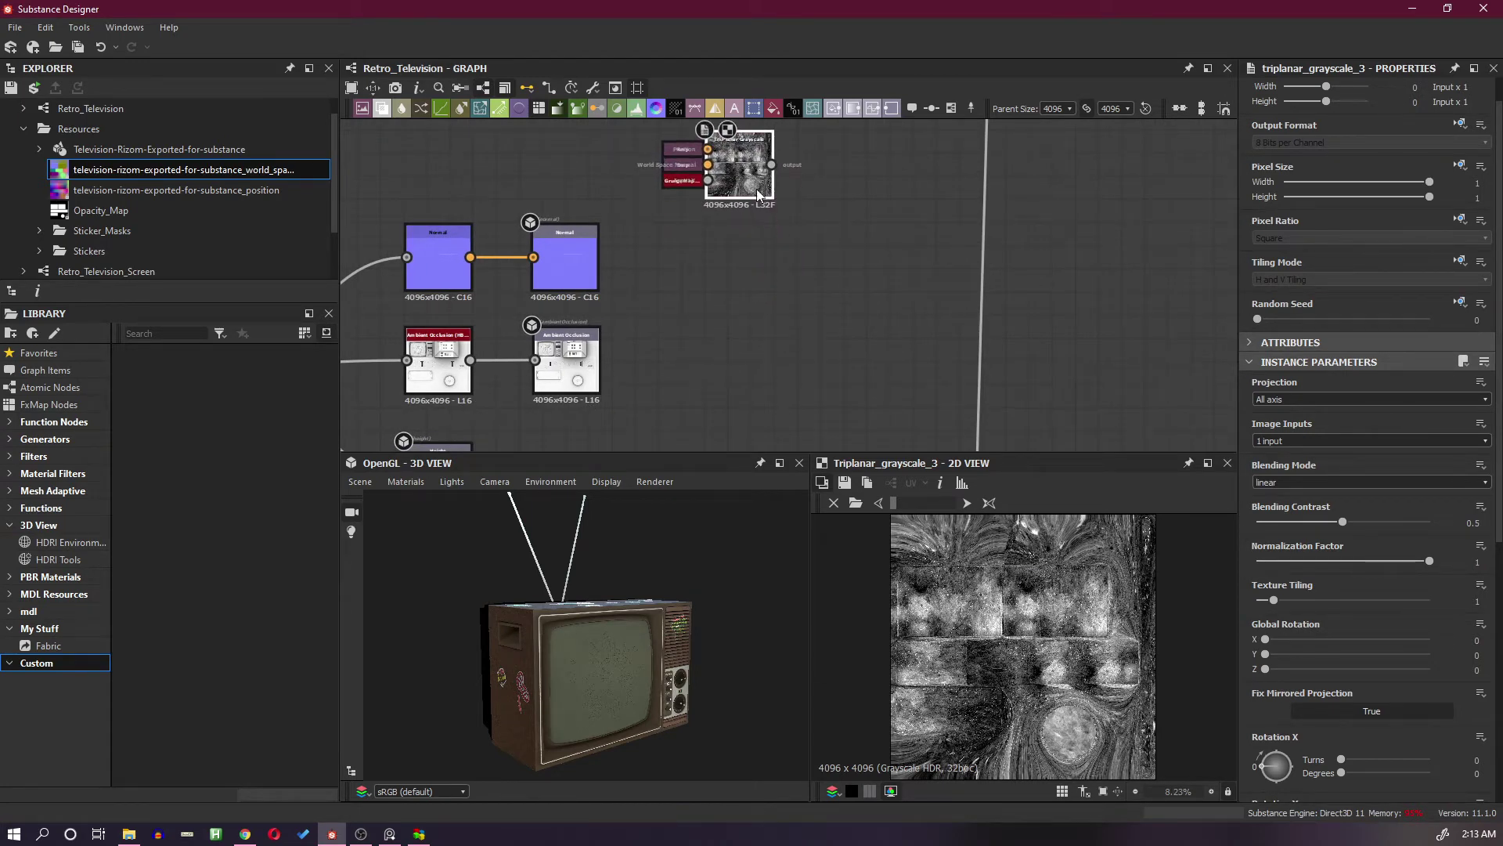
pyautogui.press('space')
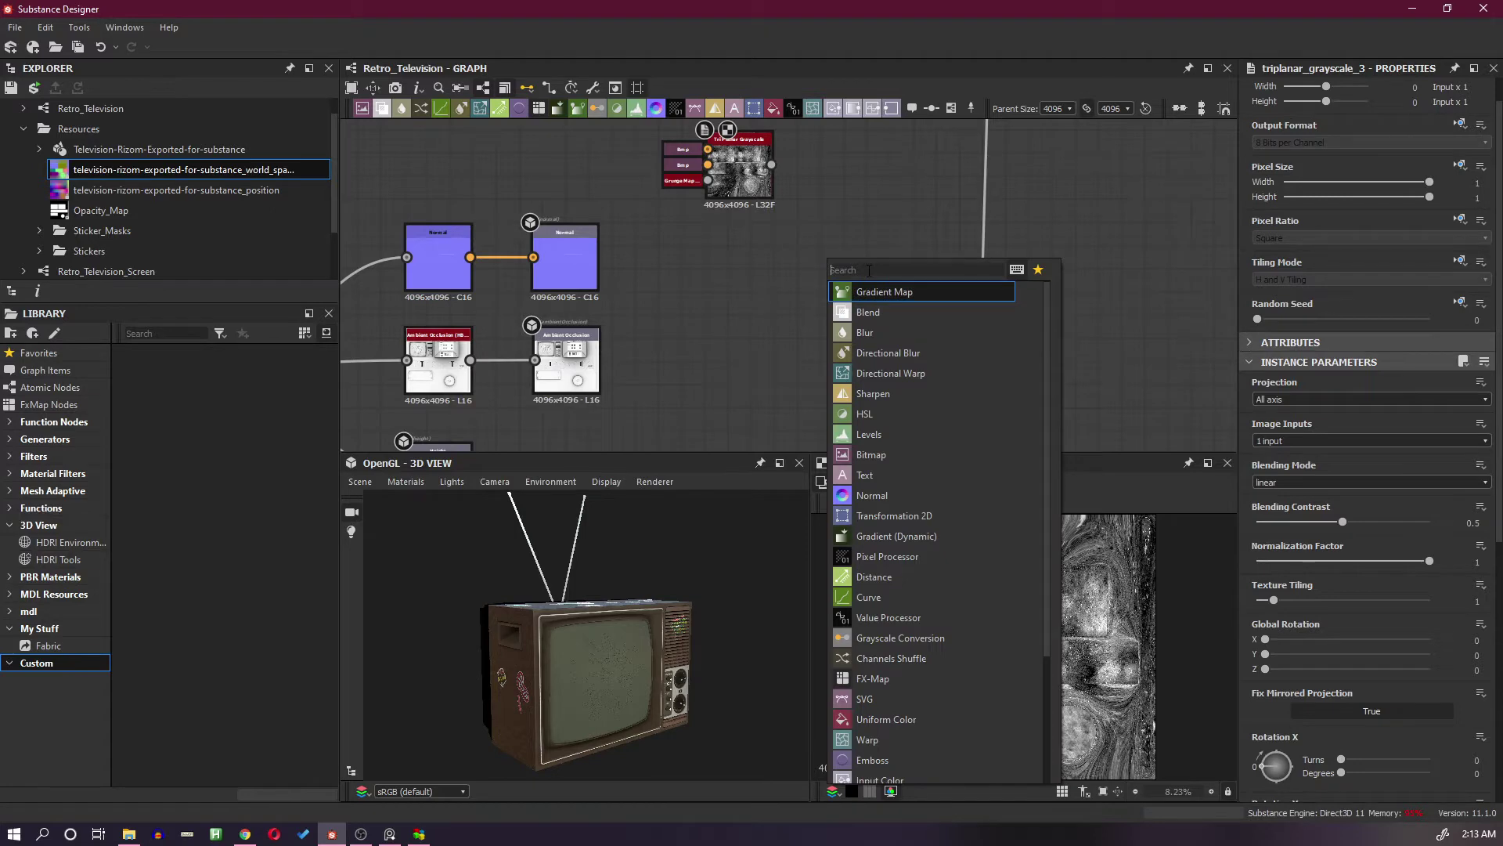
pyautogui.write('dust')
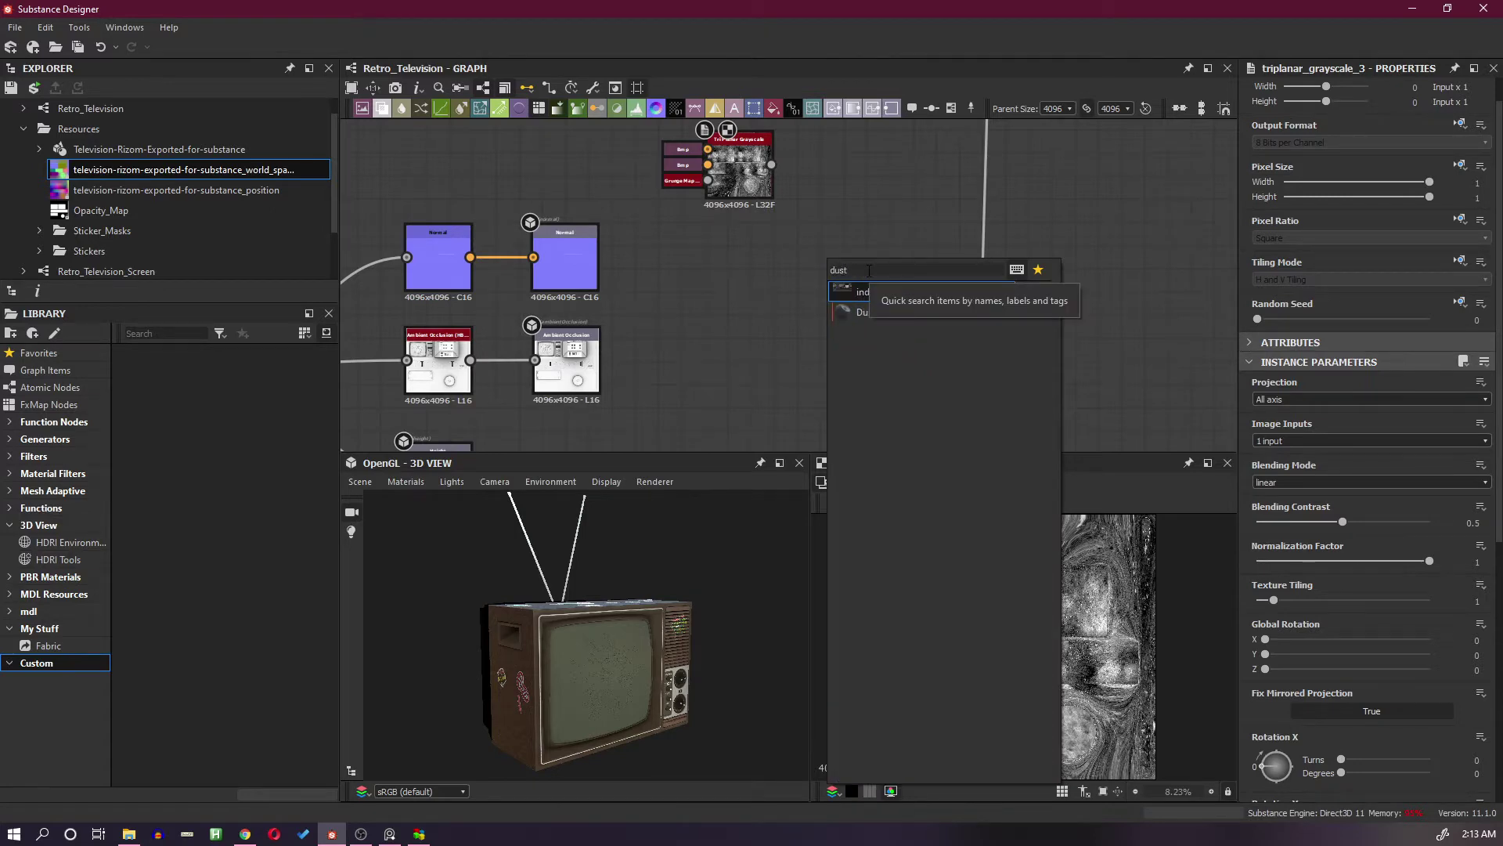
pyautogui.click(868, 314)
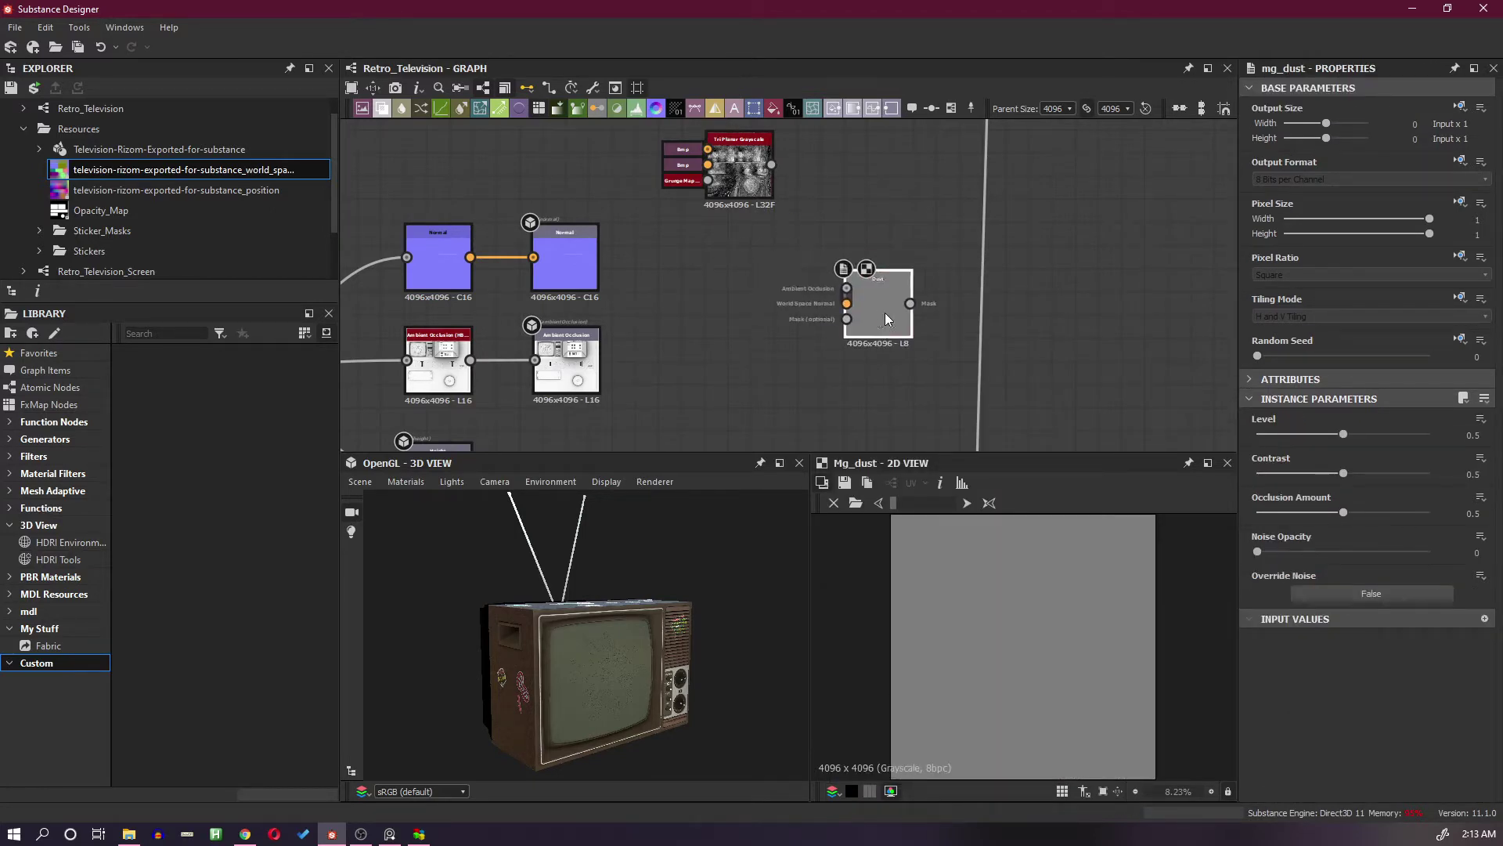
pyautogui.scroll(2, 822, 246)
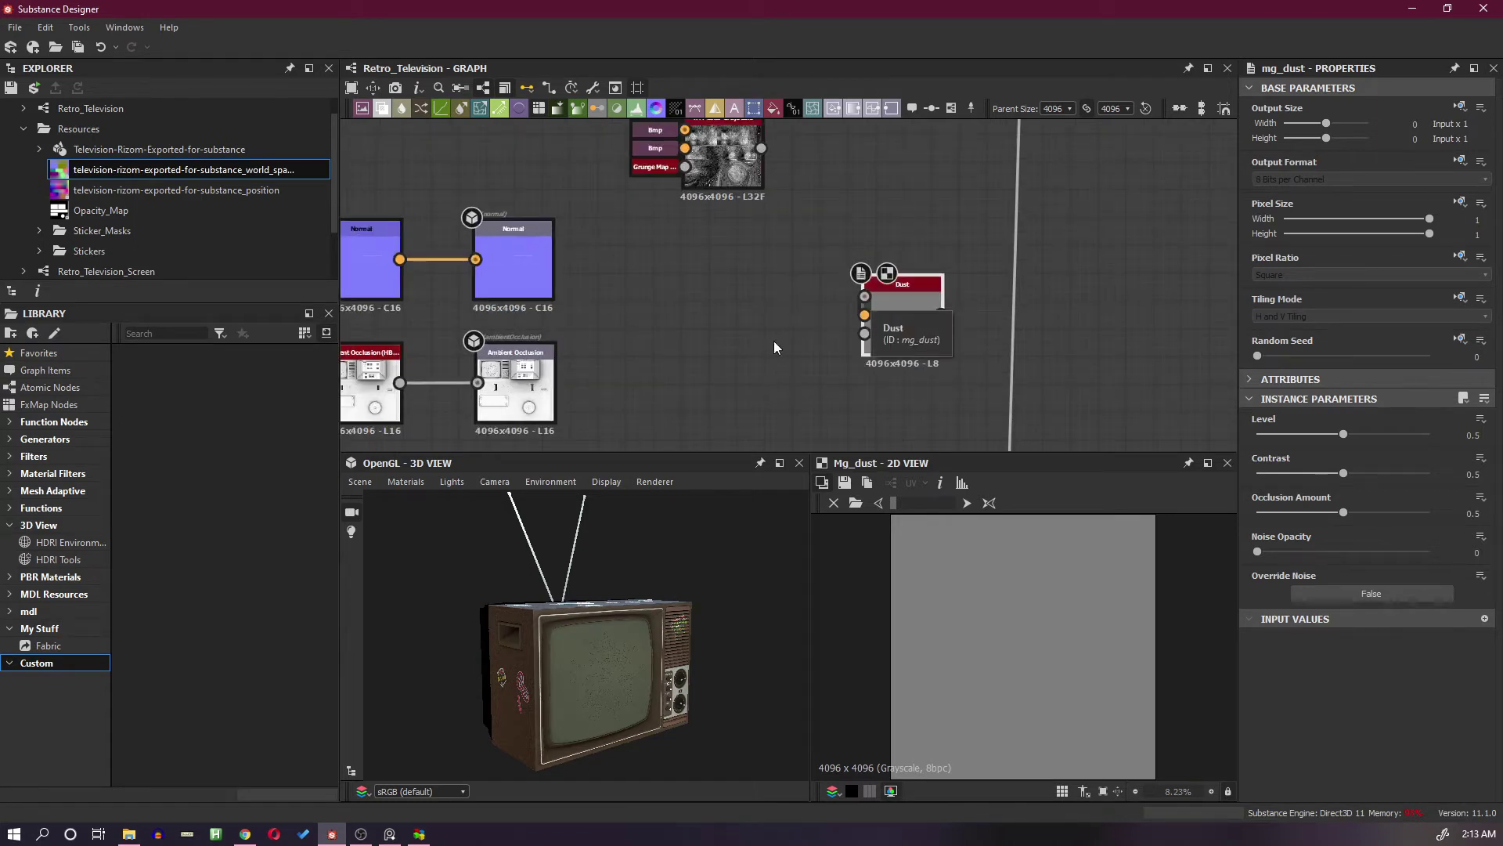
# Reposition the Tri Planar Grayscale node below the Dust node and connect its output to Dust's Mask (optional) input
pyautogui.moveTo(751, 343); pyautogui.dragTo(794, 334, button='middle')
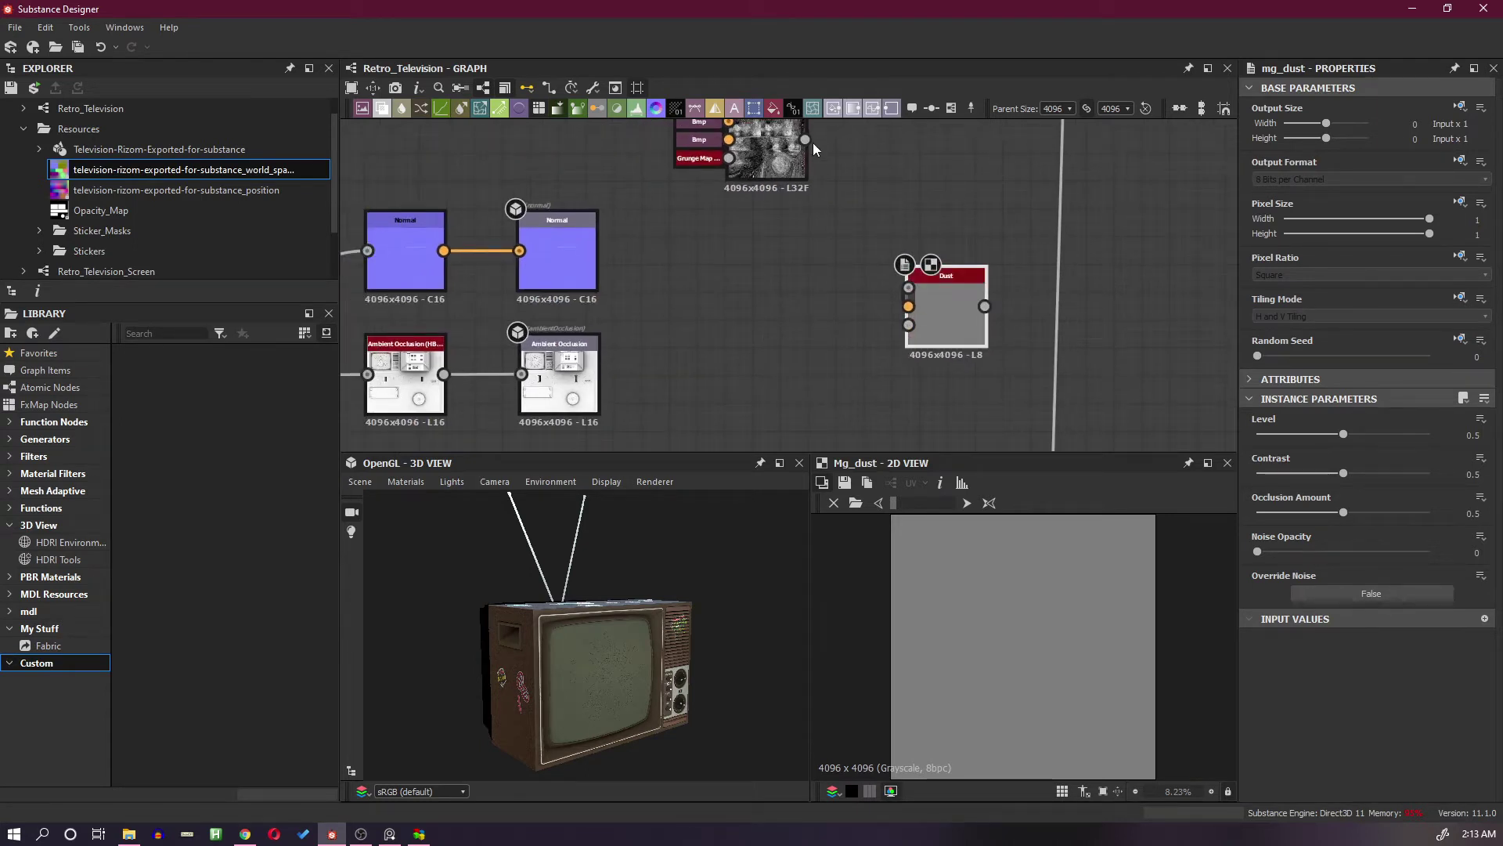
pyautogui.moveTo(780, 142); pyautogui.dragTo(791, 415)
pyautogui.moveTo(796, 293); pyautogui.dragTo(806, 187, button='middle')
pyautogui.moveTo(773, 300); pyautogui.dragTo(922, 222)
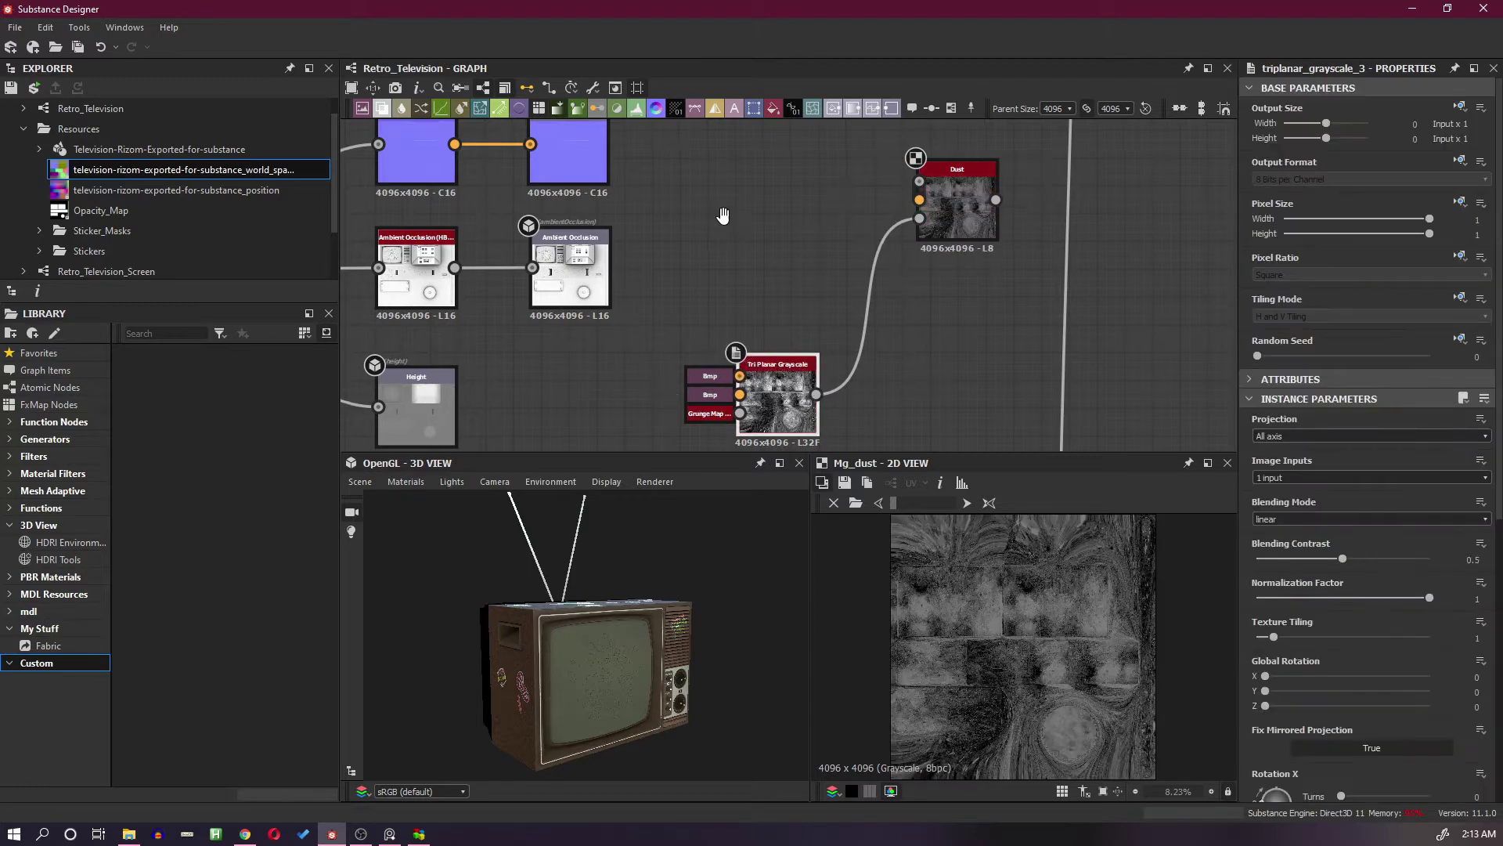
# Spread the Normal and Ambient Occlusion output nodes apart vertically to make room for links between them
pyautogui.moveTo(722, 217); pyautogui.dragTo(815, 279, button='middle')
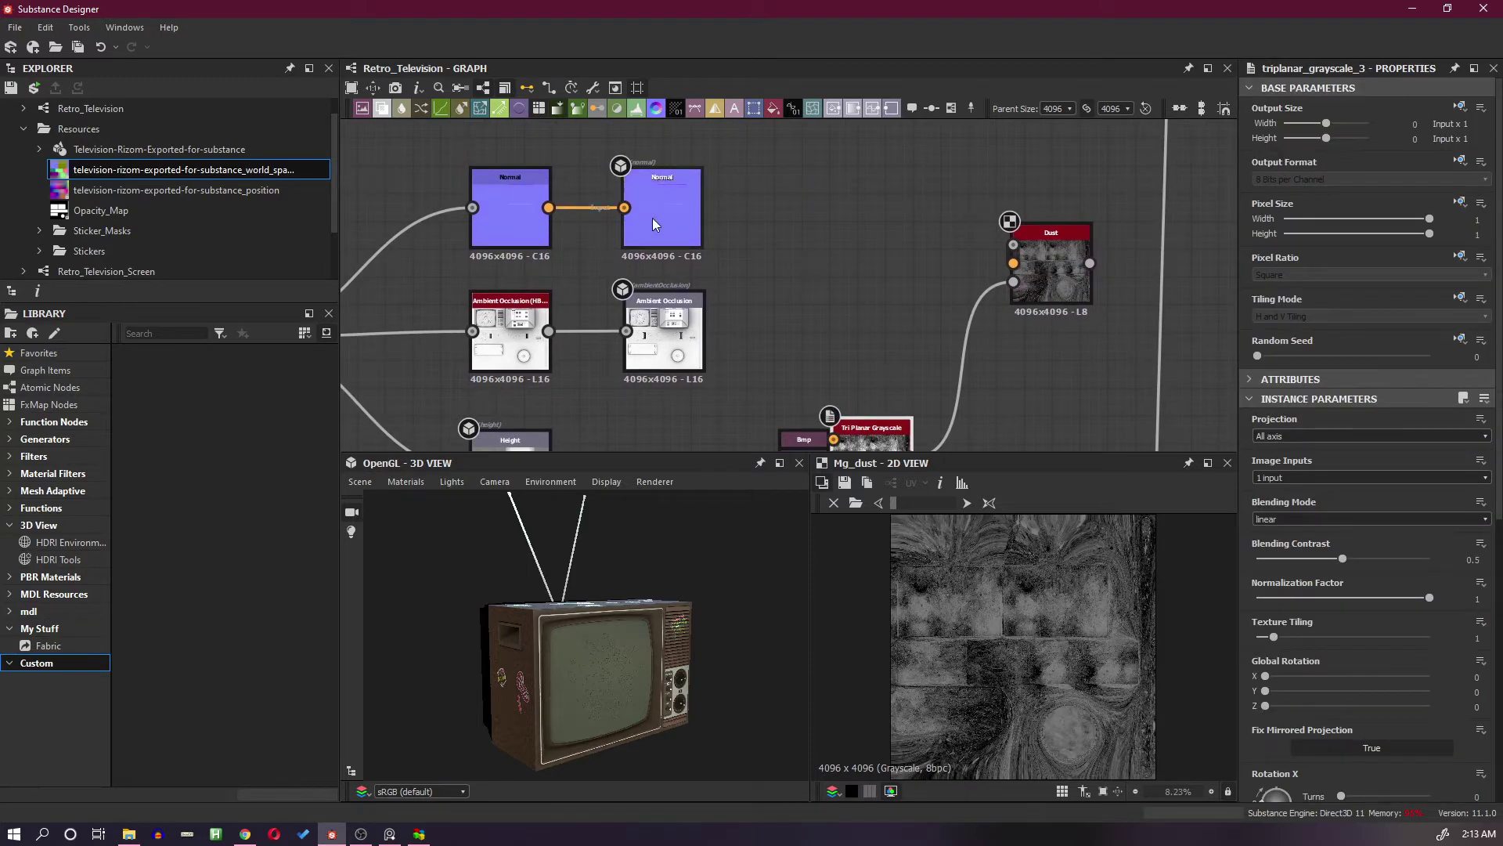
pyautogui.moveTo(665, 218); pyautogui.dragTo(666, 163)
pyautogui.moveTo(680, 324); pyautogui.dragTo(678, 383)
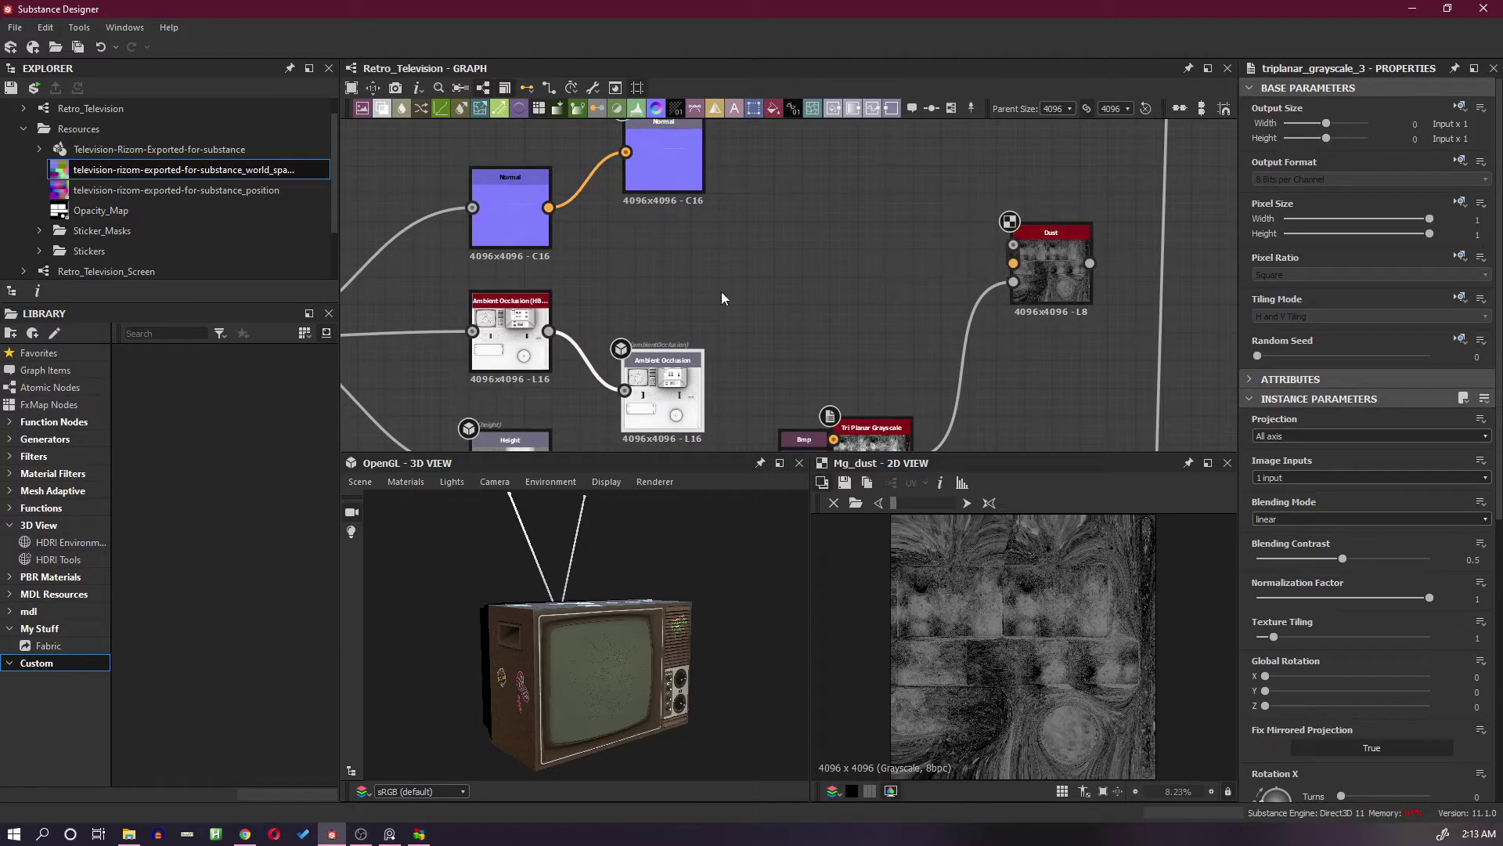
# Route the Ambient Occlusion and Normal nodes through dots into Dust's Ambient Occlusion and World Space Normal inputs, and preview the mask in 2D
pyautogui.moveTo(551, 330); pyautogui.dragTo(632, 237)
pyautogui.moveTo(644, 236); pyautogui.dragTo(1013, 244)
pyautogui.moveTo(632, 236); pyautogui.dragTo(1018, 271)
pyautogui.doubleClick(1044, 275)
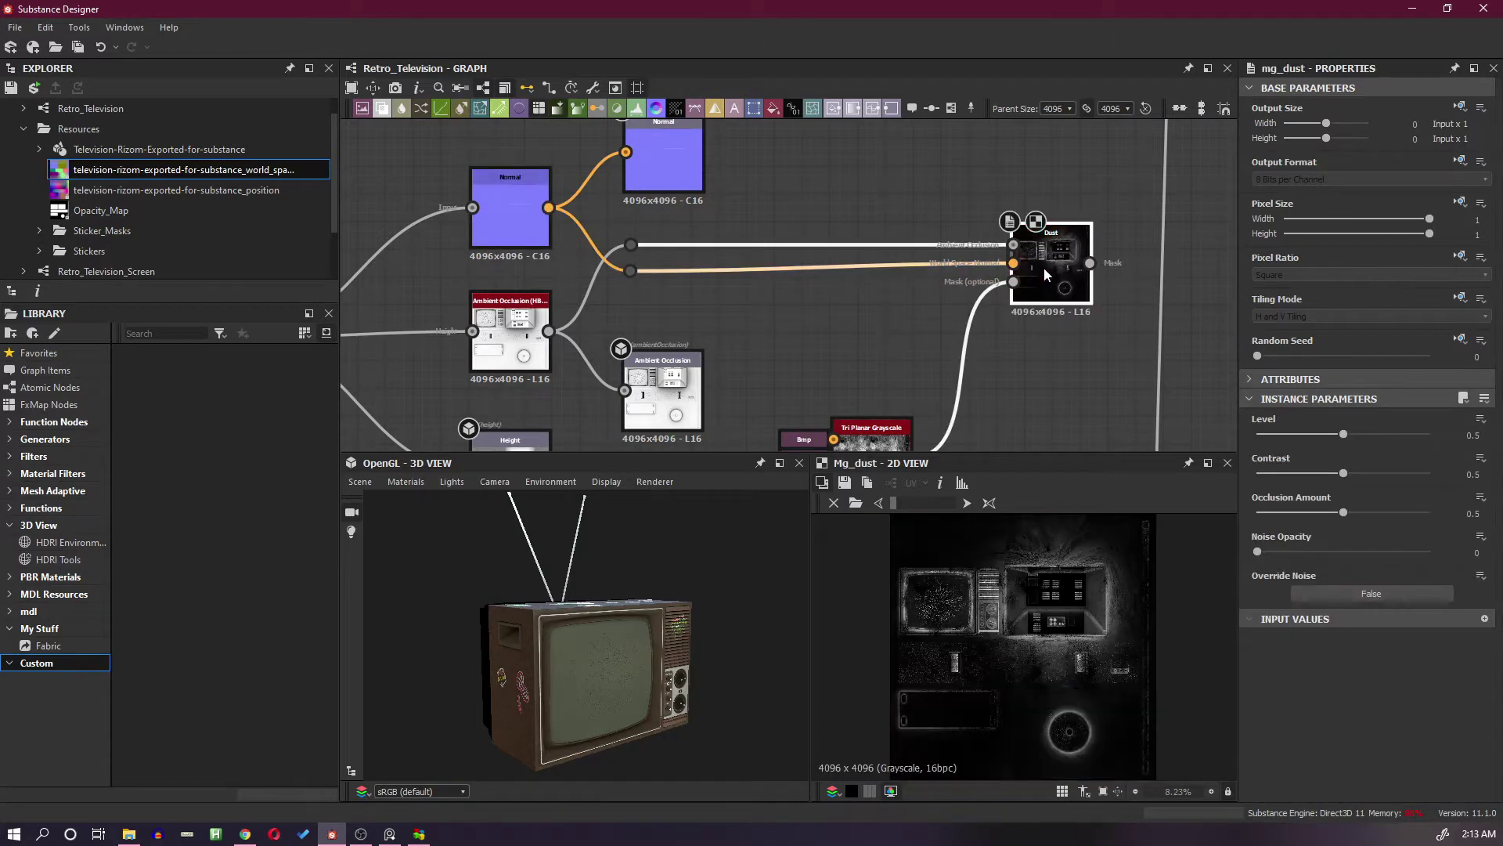
pyautogui.scroll(3, 1036, 565)
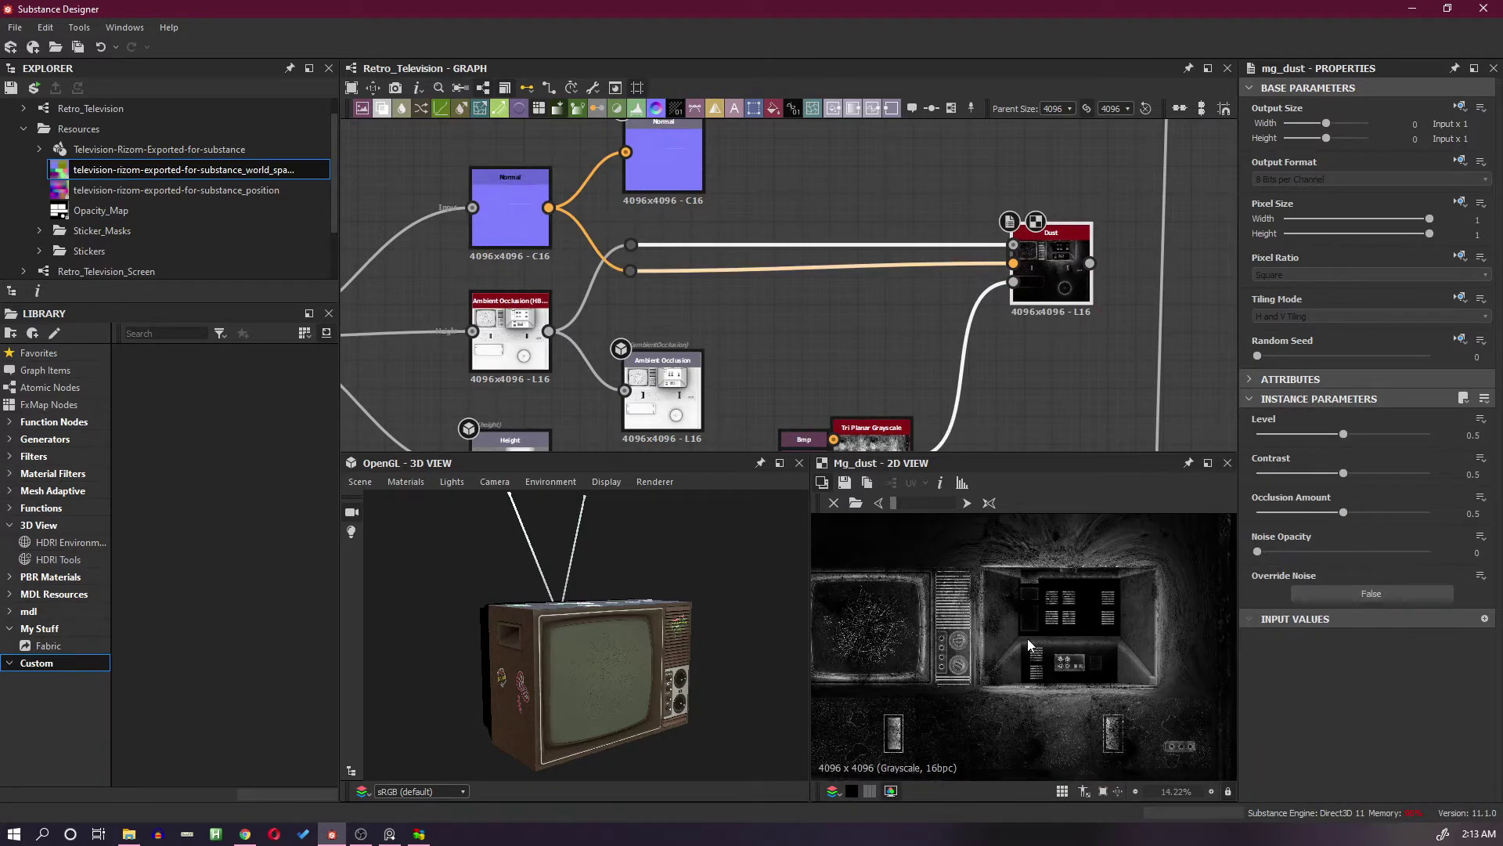
pyautogui.scroll(-3, 1013, 574)
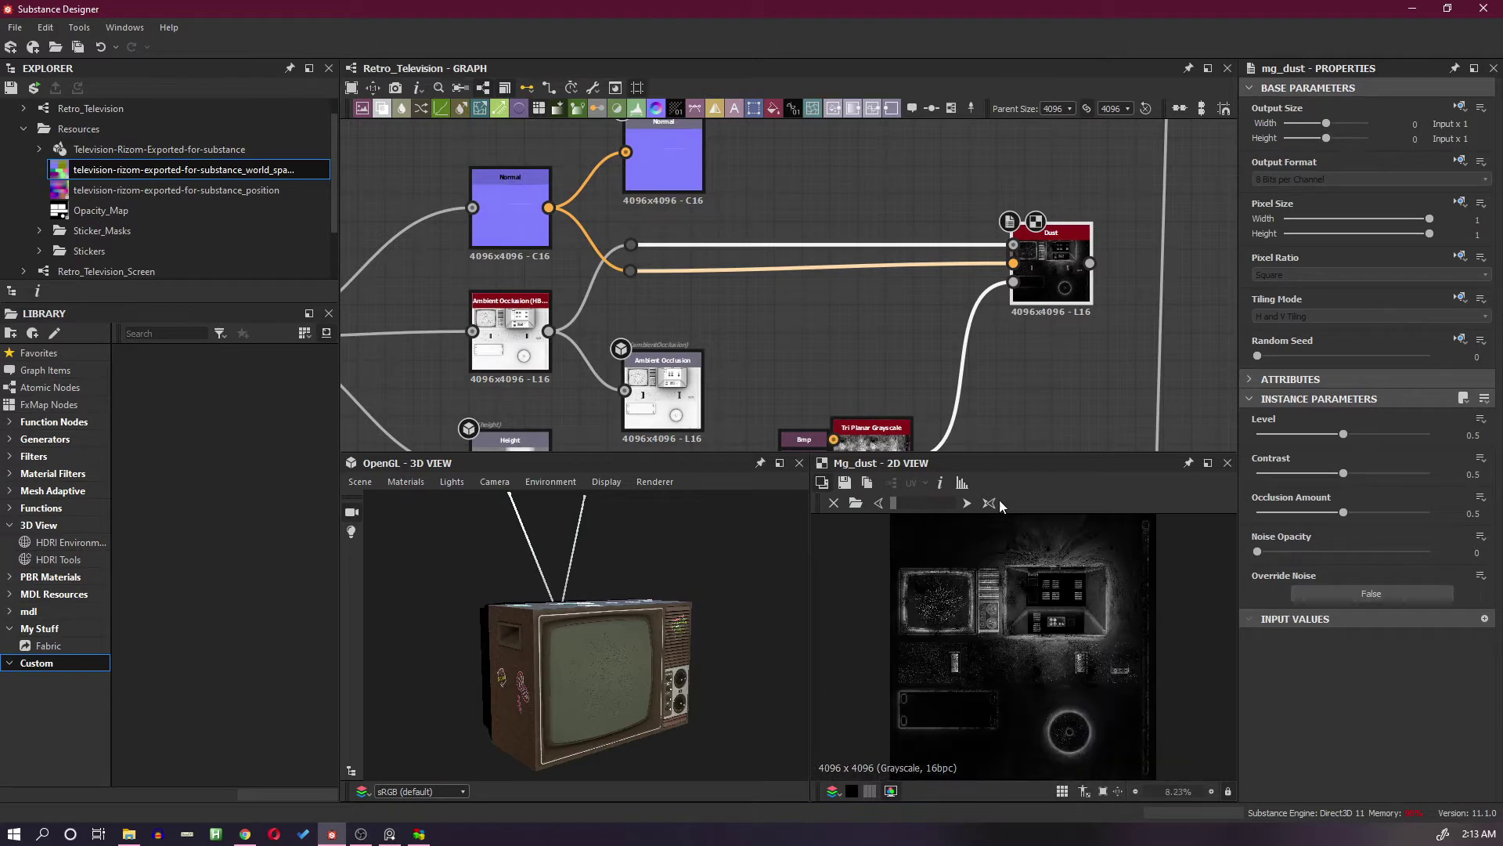
# Route the Dust mask output across the graph to a dot placed just past the end of the Edgewear frame
pyautogui.scroll(-6, 1049, 327)
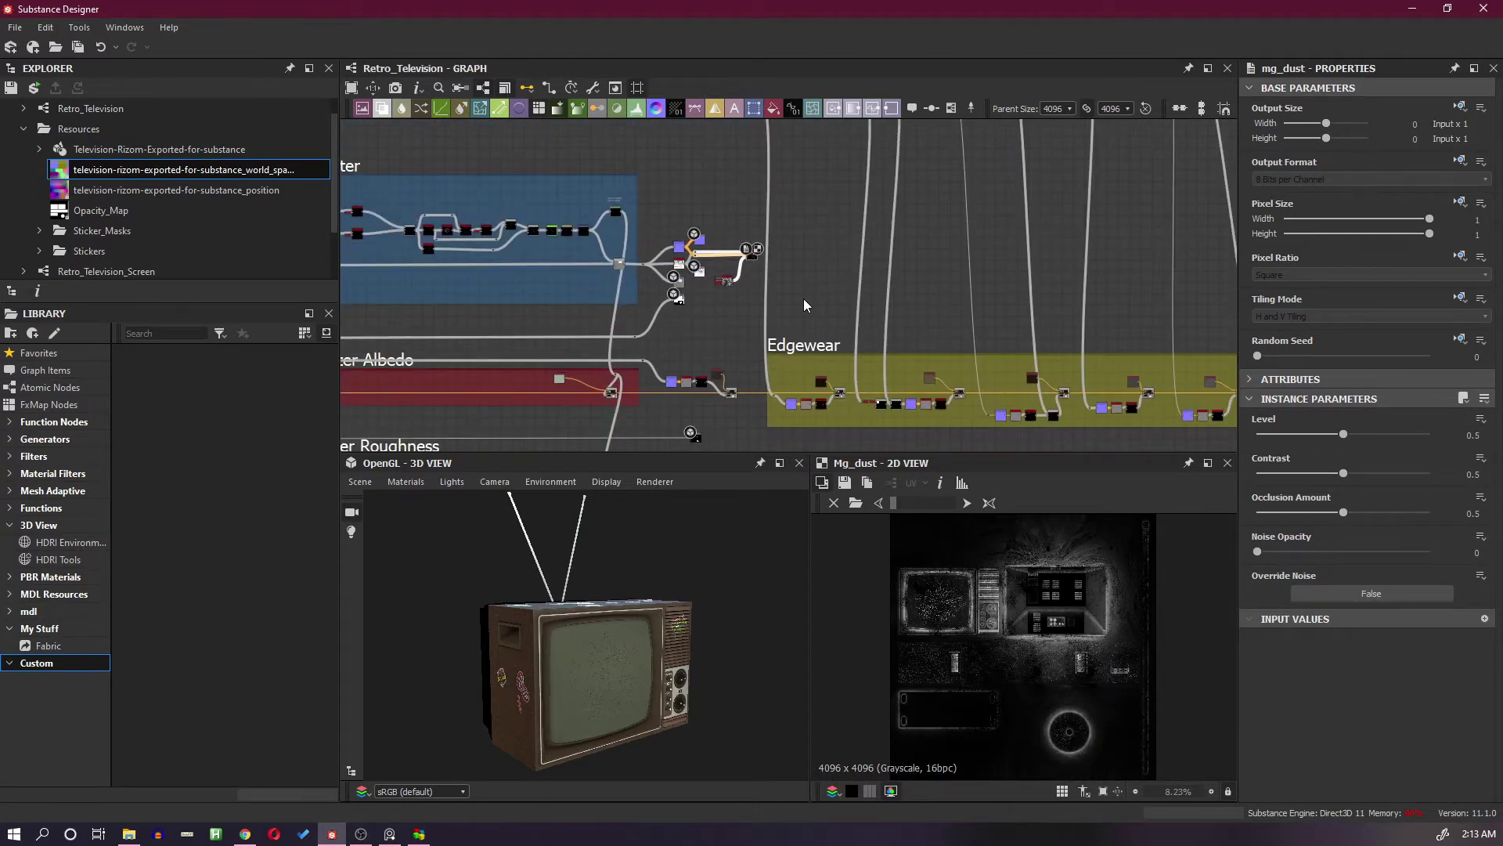
pyautogui.scroll(2, 803, 304)
pyautogui.scroll(3, 742, 238)
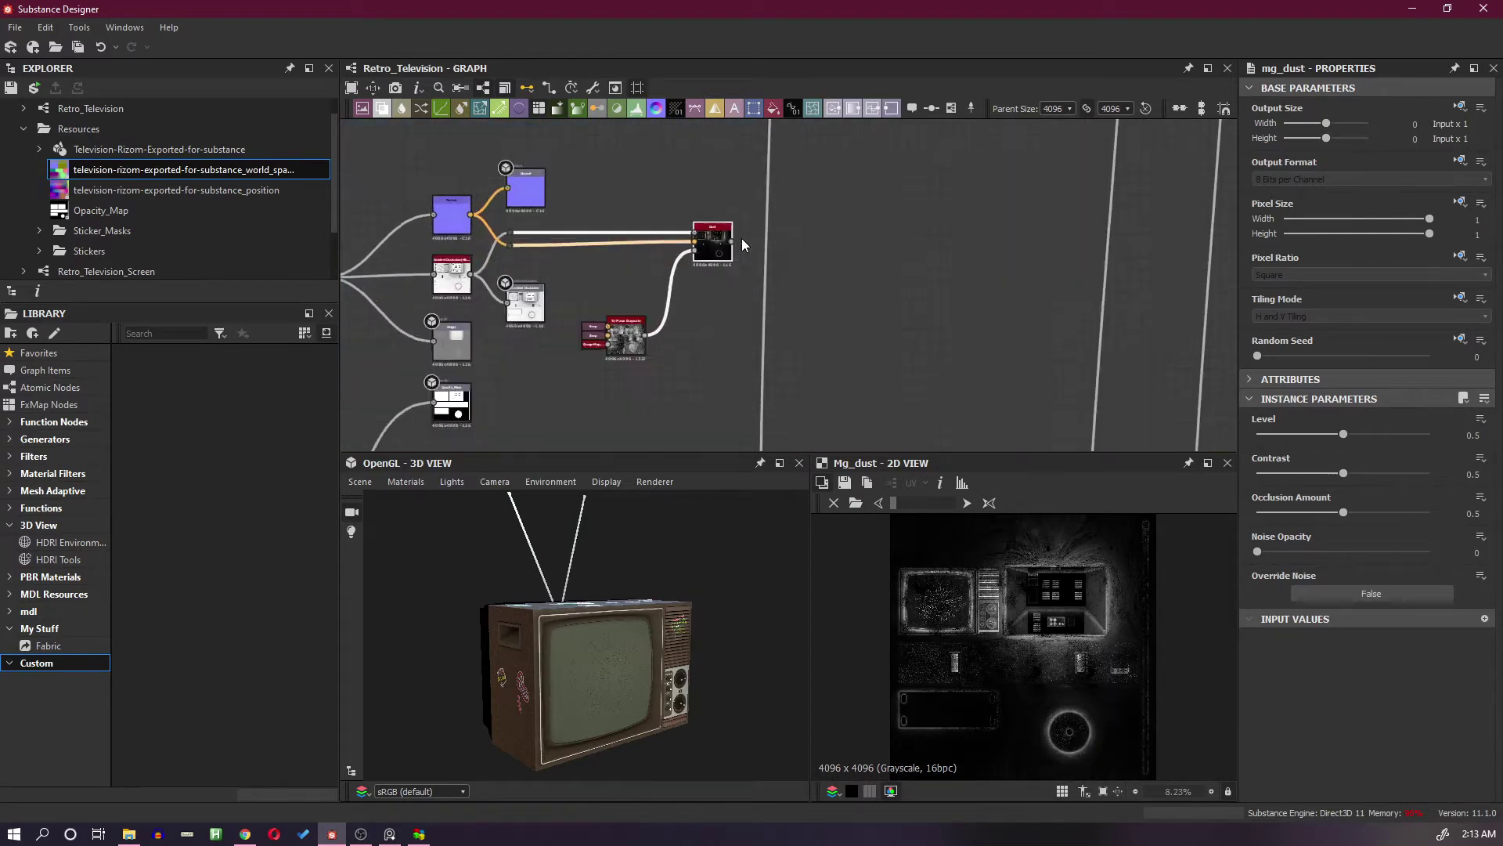
pyautogui.scroll(-5, 1038, 254)
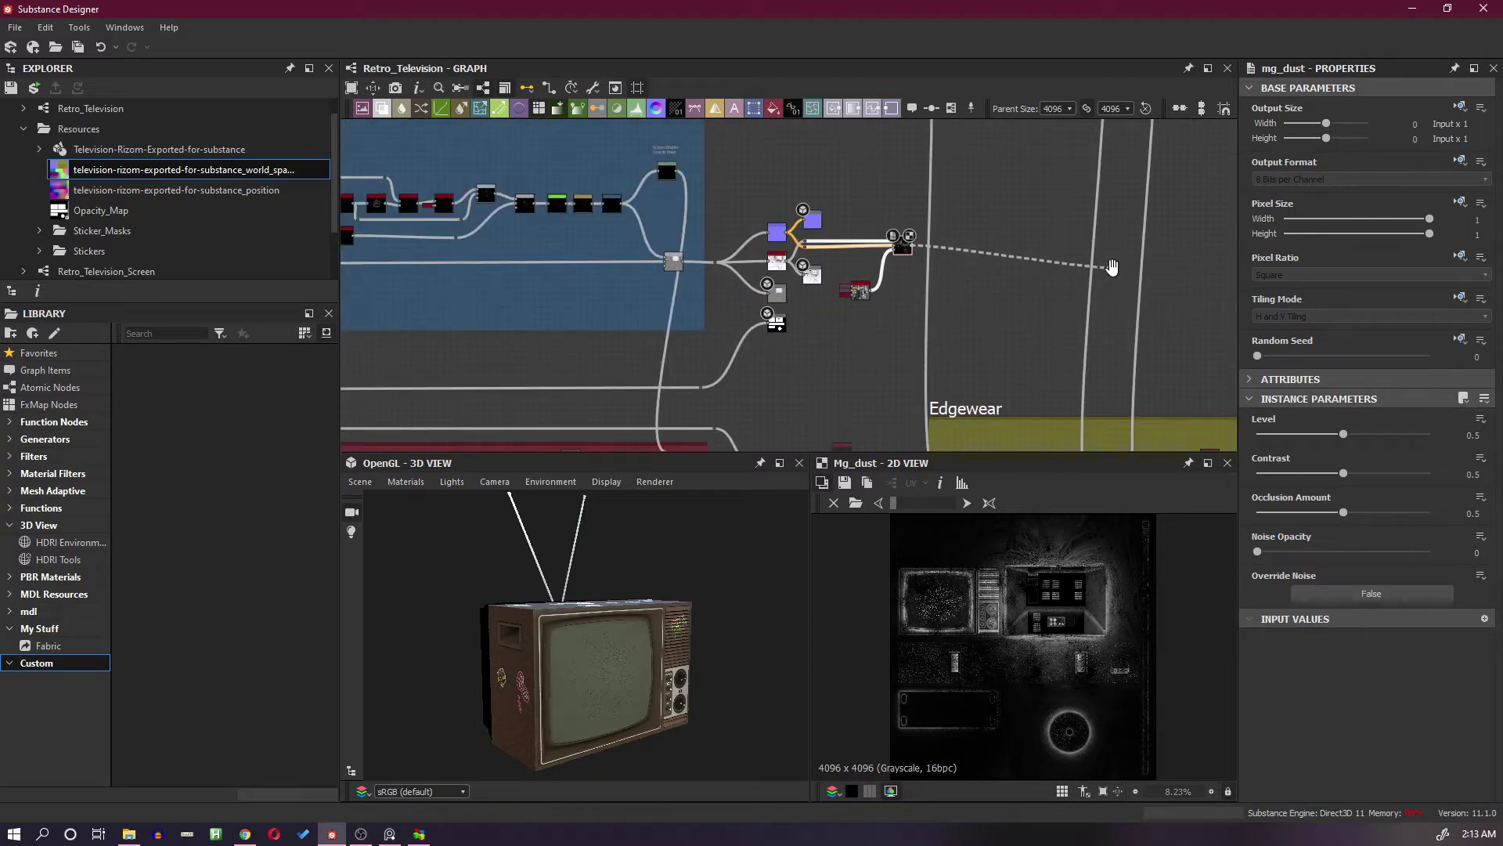
pyautogui.moveTo(1128, 269); pyautogui.dragTo(622, 232, button='middle')
pyautogui.scroll(-2, 1003, 252)
pyautogui.scroll(-2, 1003, 252)
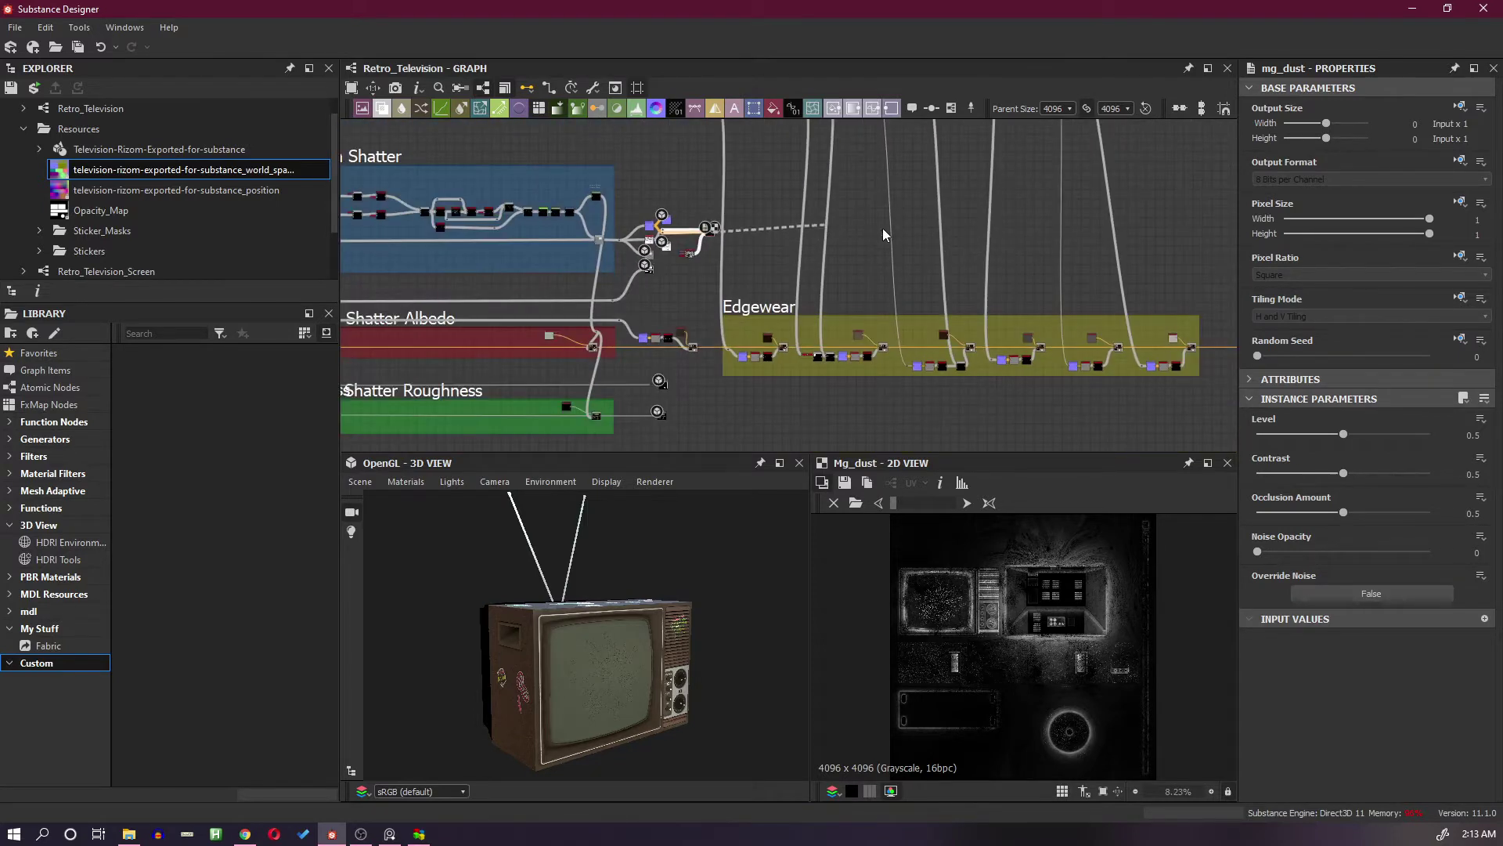
pyautogui.moveTo(963, 238); pyautogui.dragTo(775, 217, button='middle')
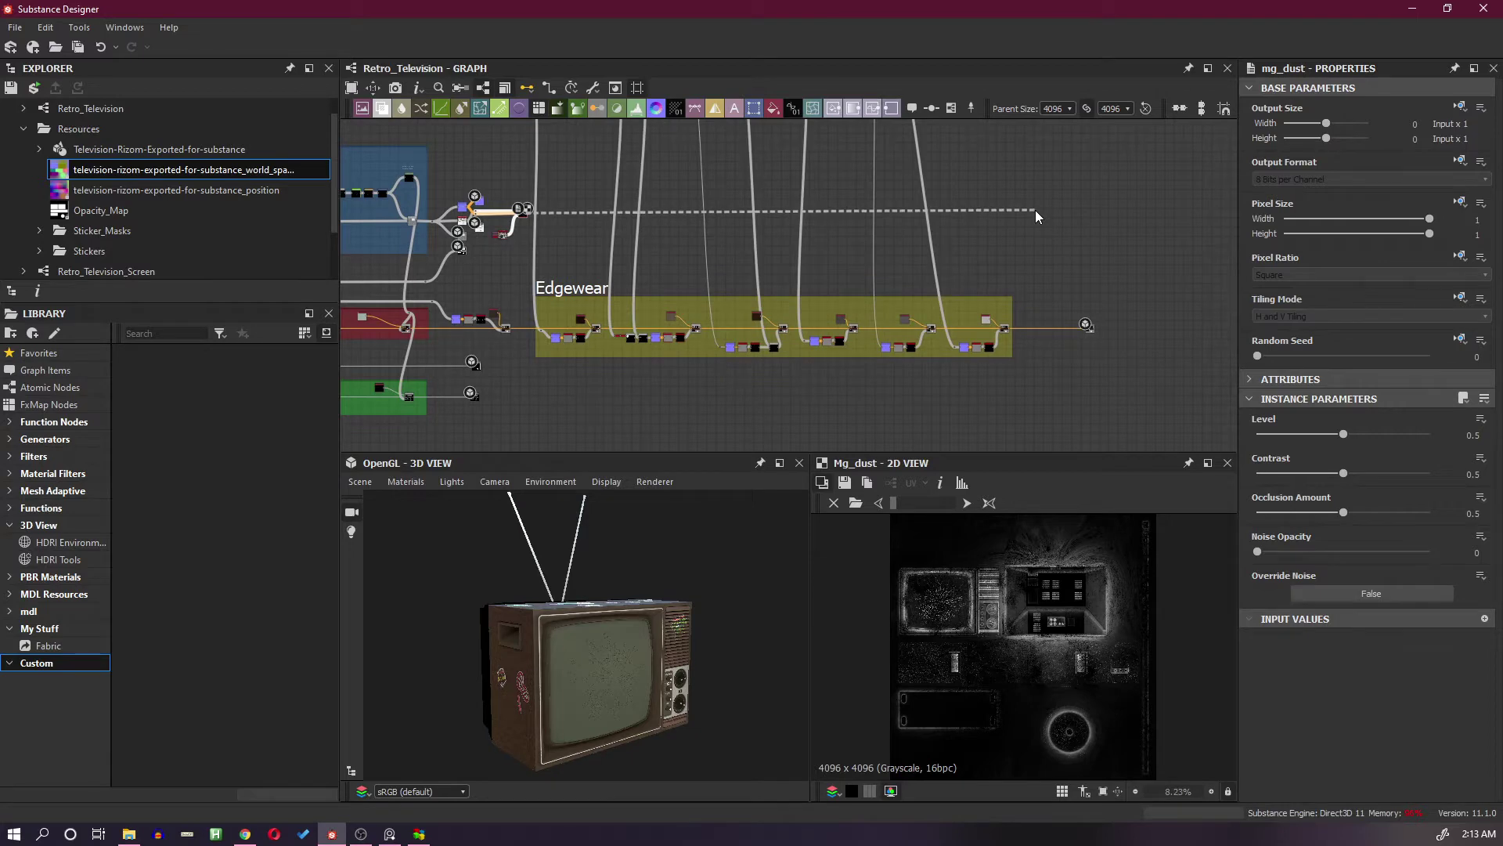
pyautogui.keyDown('alt'); pyautogui.click(1036, 210); pyautogui.keyUp('alt')
pyautogui.moveTo(1050, 335); pyautogui.dragTo(1050, 322)
pyautogui.scroll(3, 1050, 335)
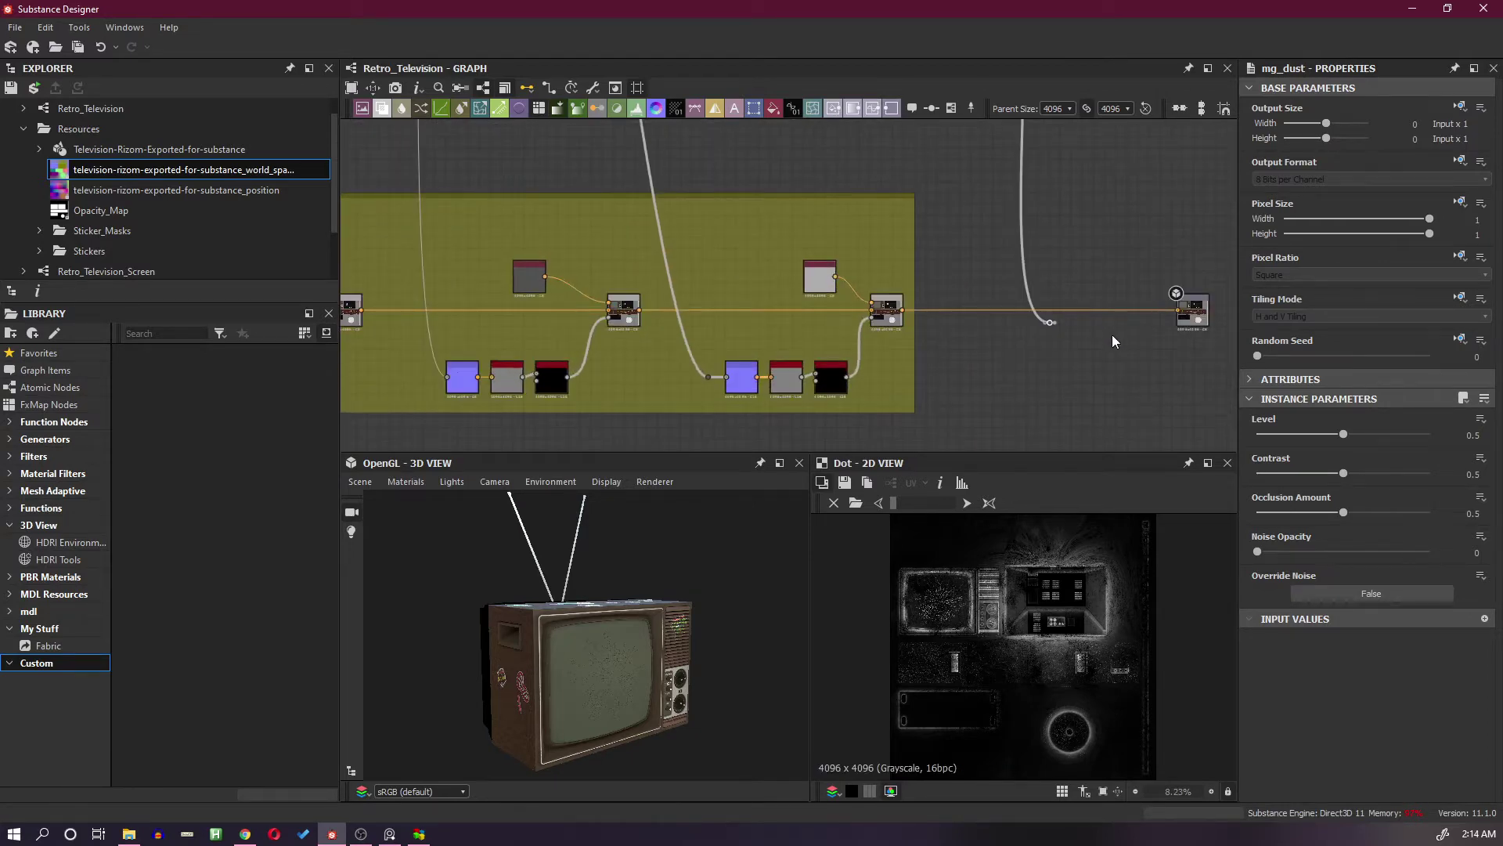
# Insert a Blend node on the link after the Edgewear frame and feed the Dust mask directly into its Opacity, deleting the dot
pyautogui.scroll(2, 1112, 335)
pyautogui.press('space')
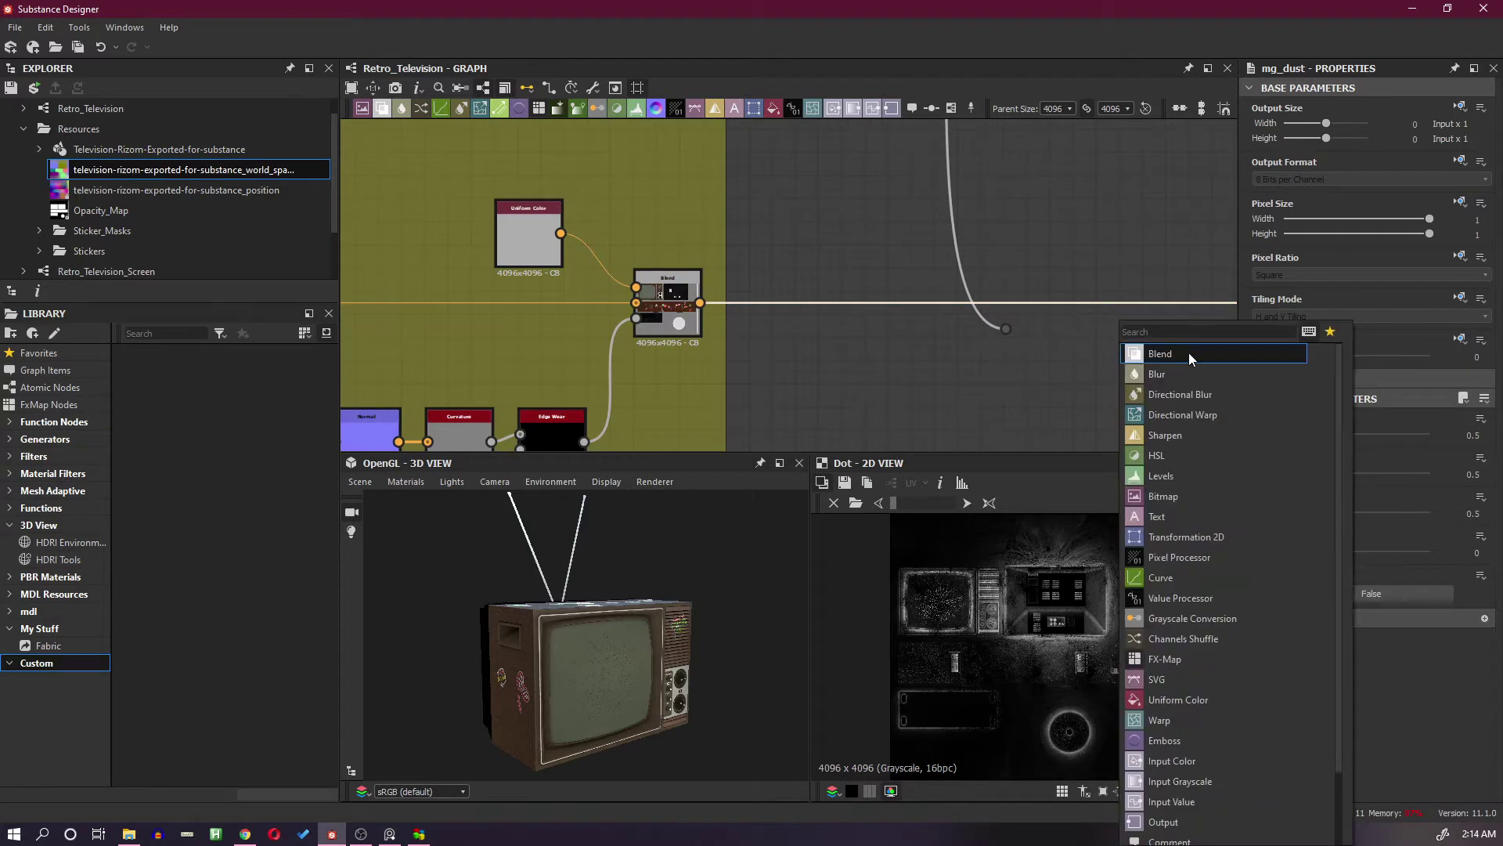
pyautogui.click(1190, 354)
pyautogui.moveTo(1056, 317); pyautogui.dragTo(1113, 317)
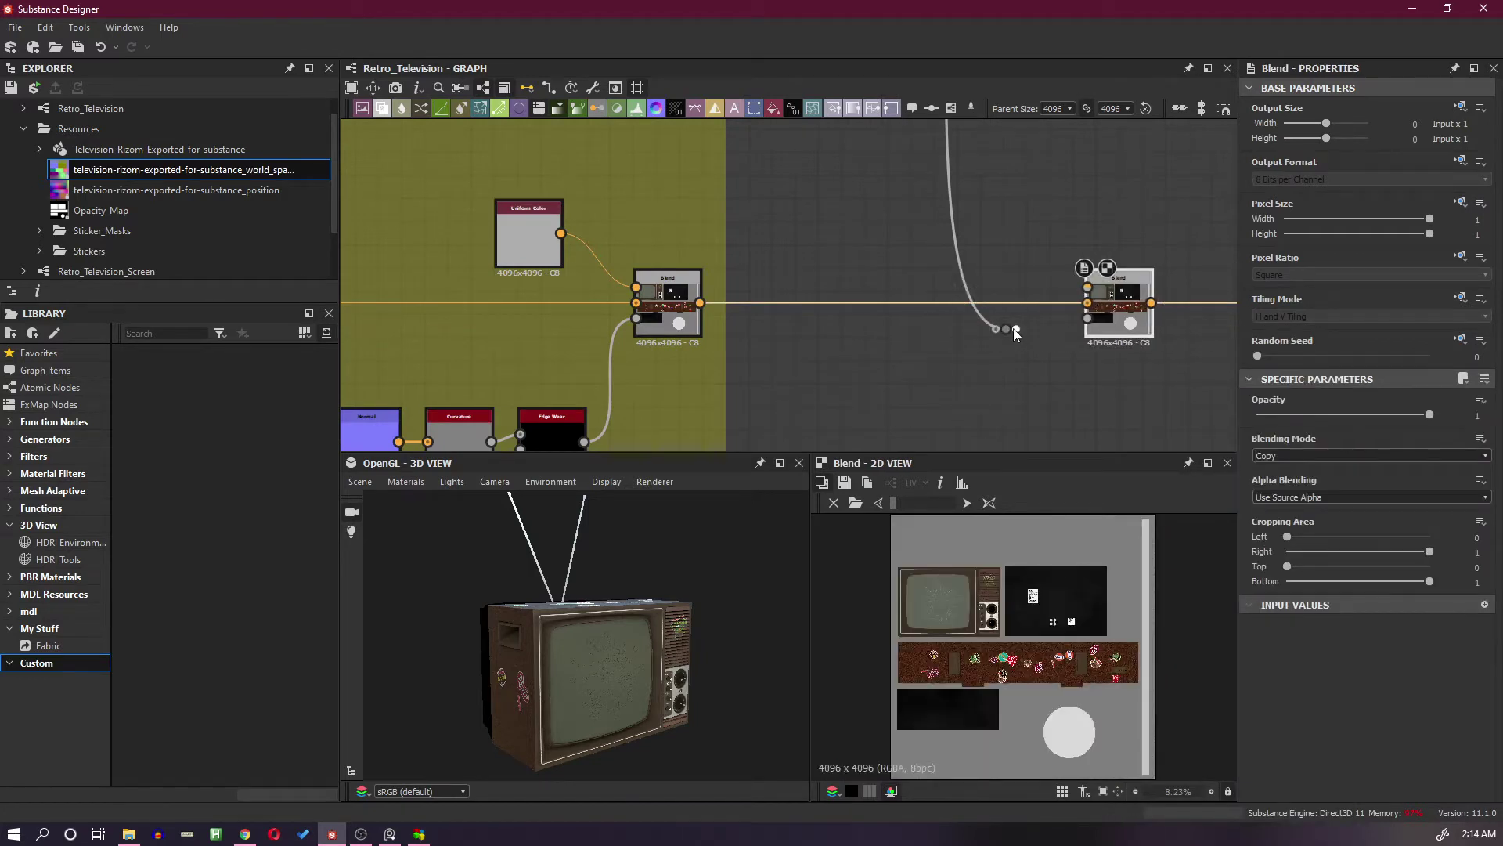
pyautogui.moveTo(1005, 330); pyautogui.dragTo(1006, 329)
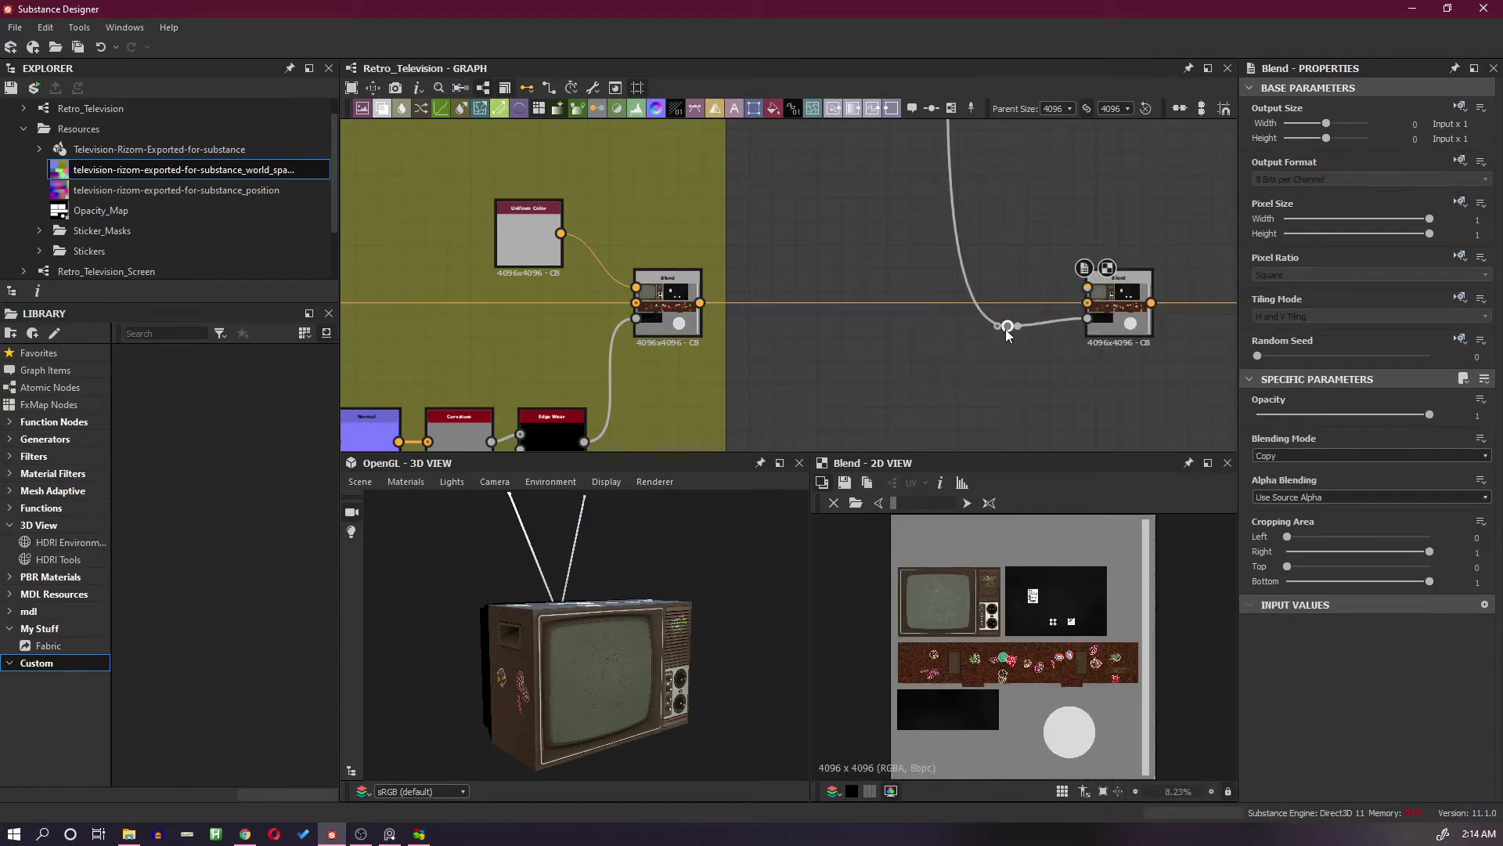
pyautogui.press('Delete')
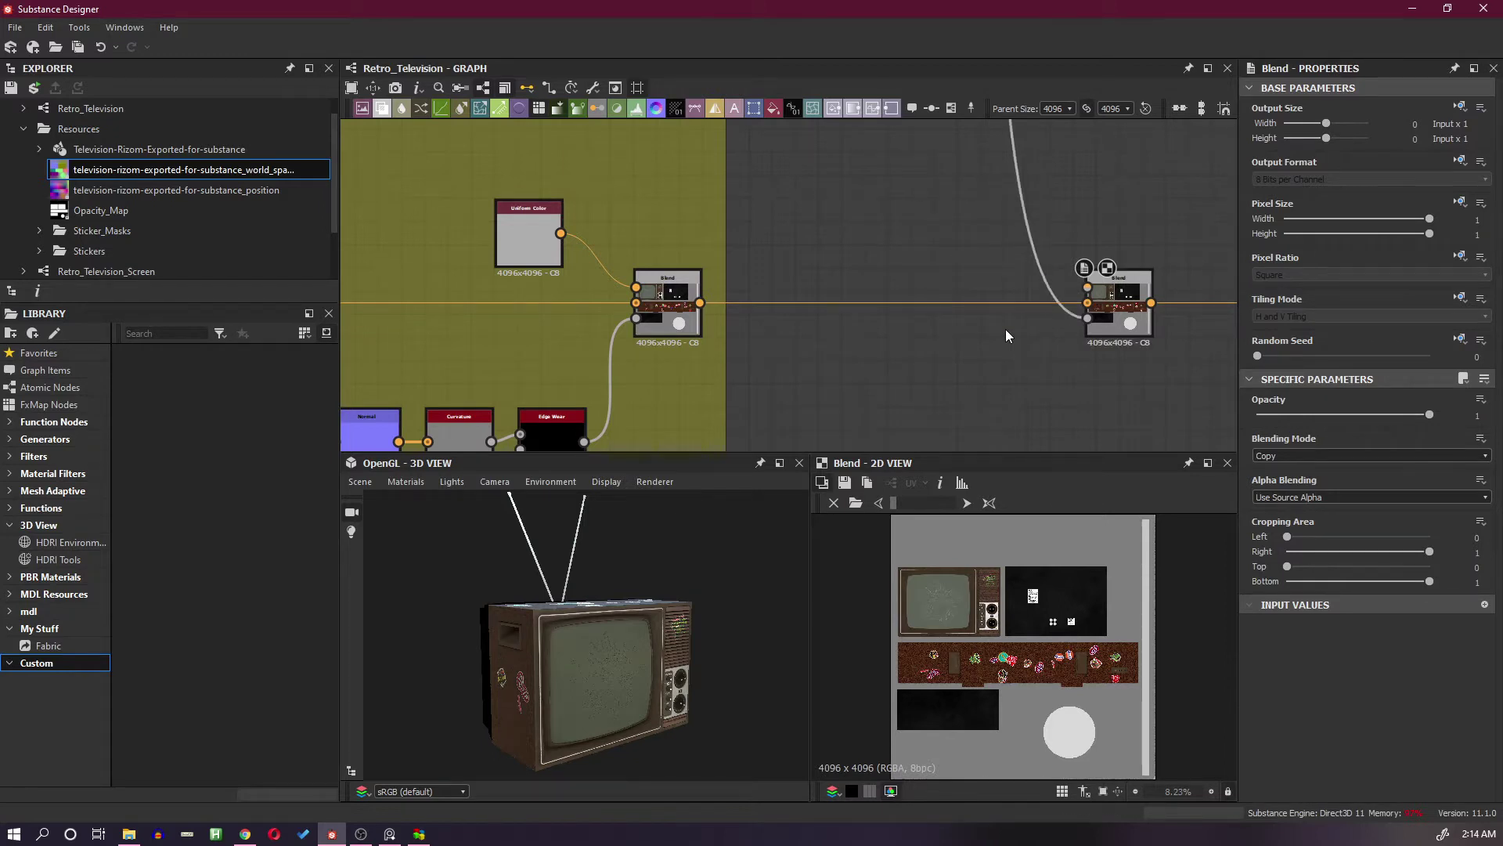
# Add a Gradient Map node before the new Blend node and connect it to the Blend's Foreground input
pyautogui.scroll(2, 1069, 268)
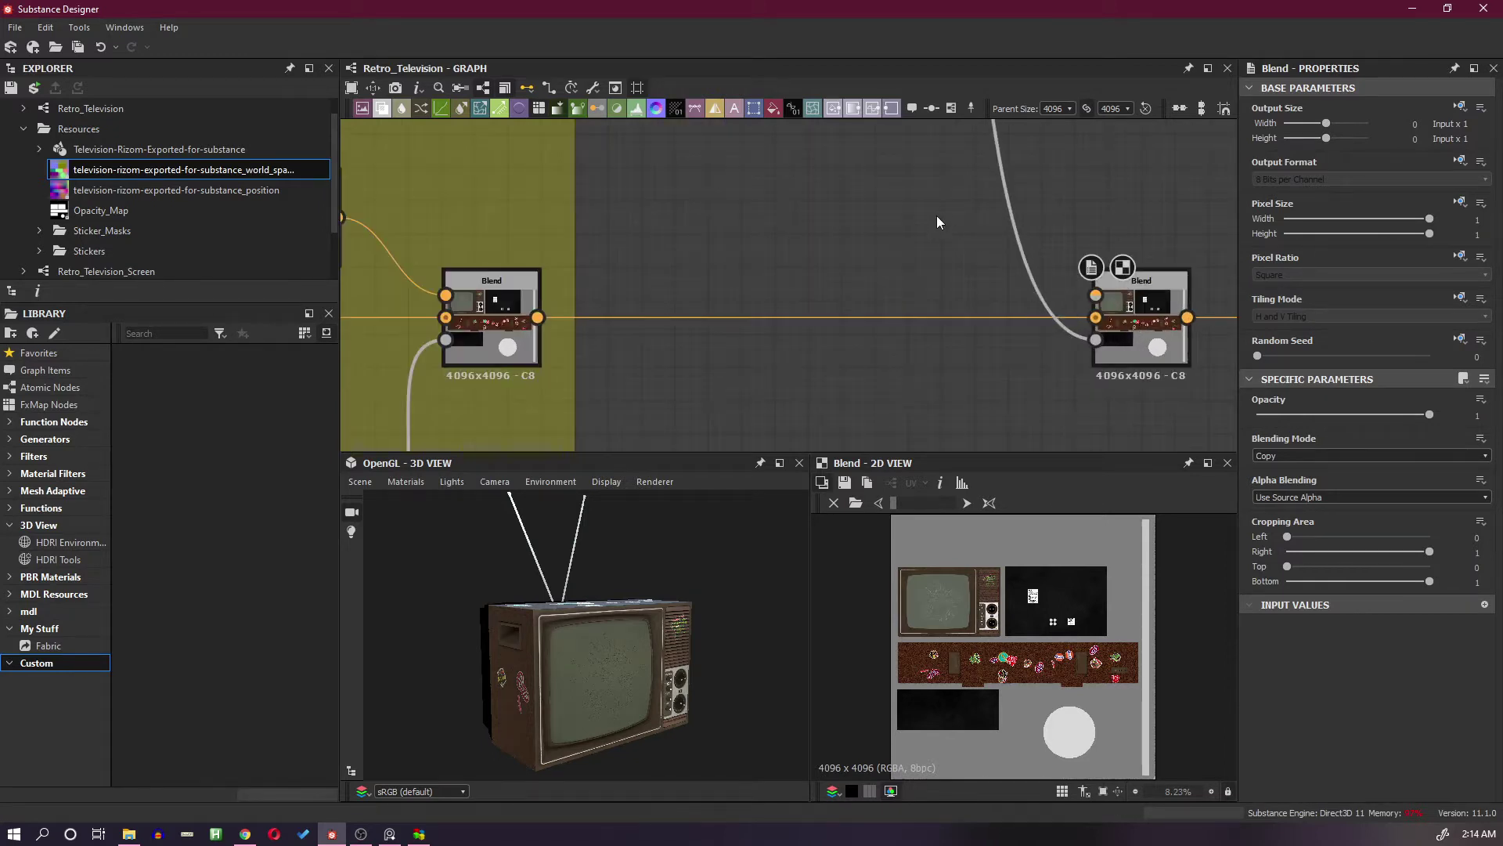
pyautogui.press('space')
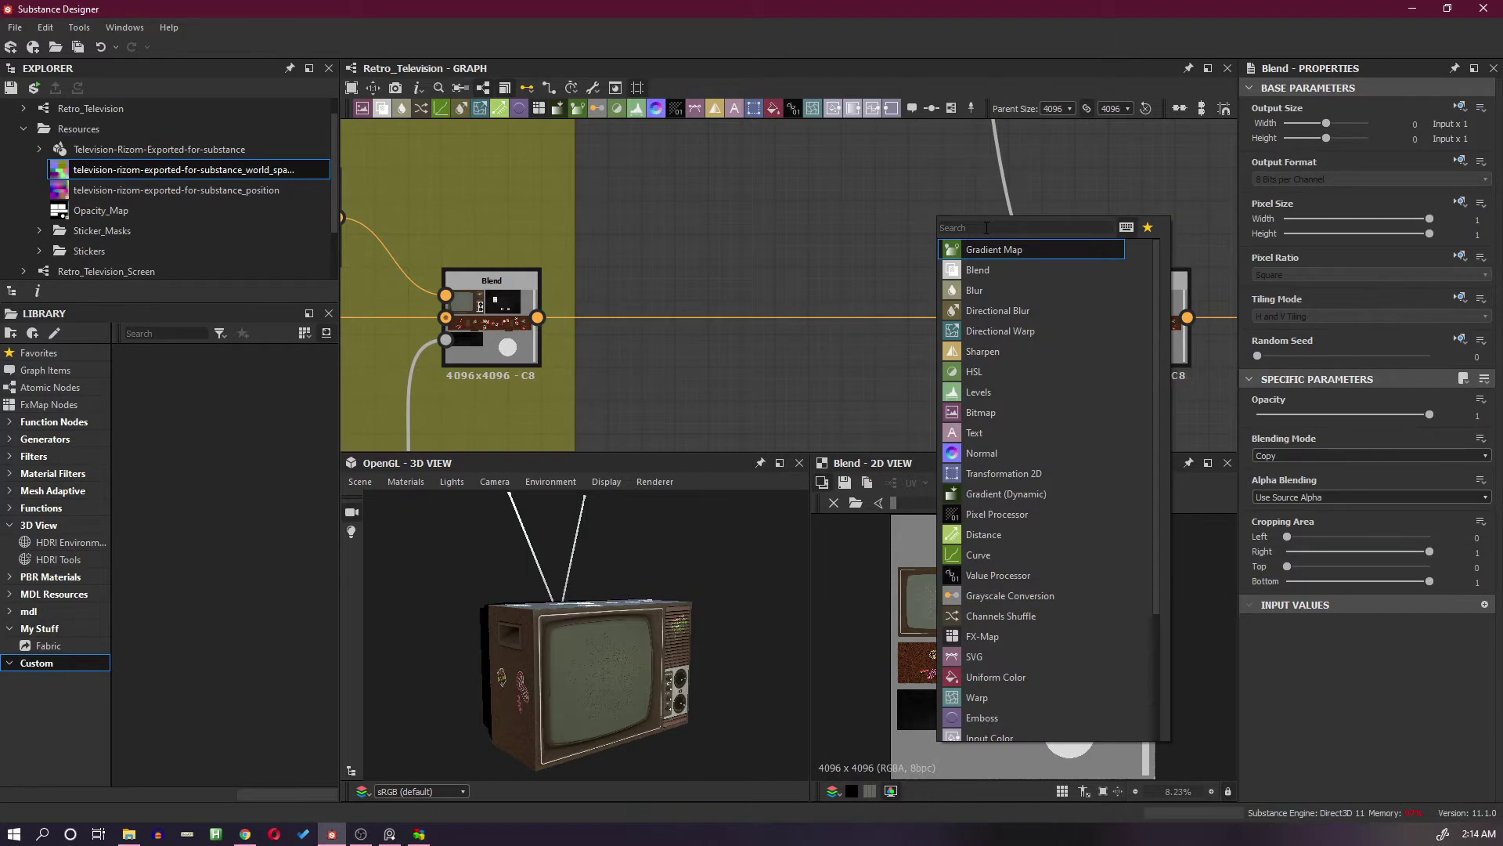
pyautogui.click(999, 252)
pyautogui.moveTo(939, 232); pyautogui.dragTo(1096, 296)
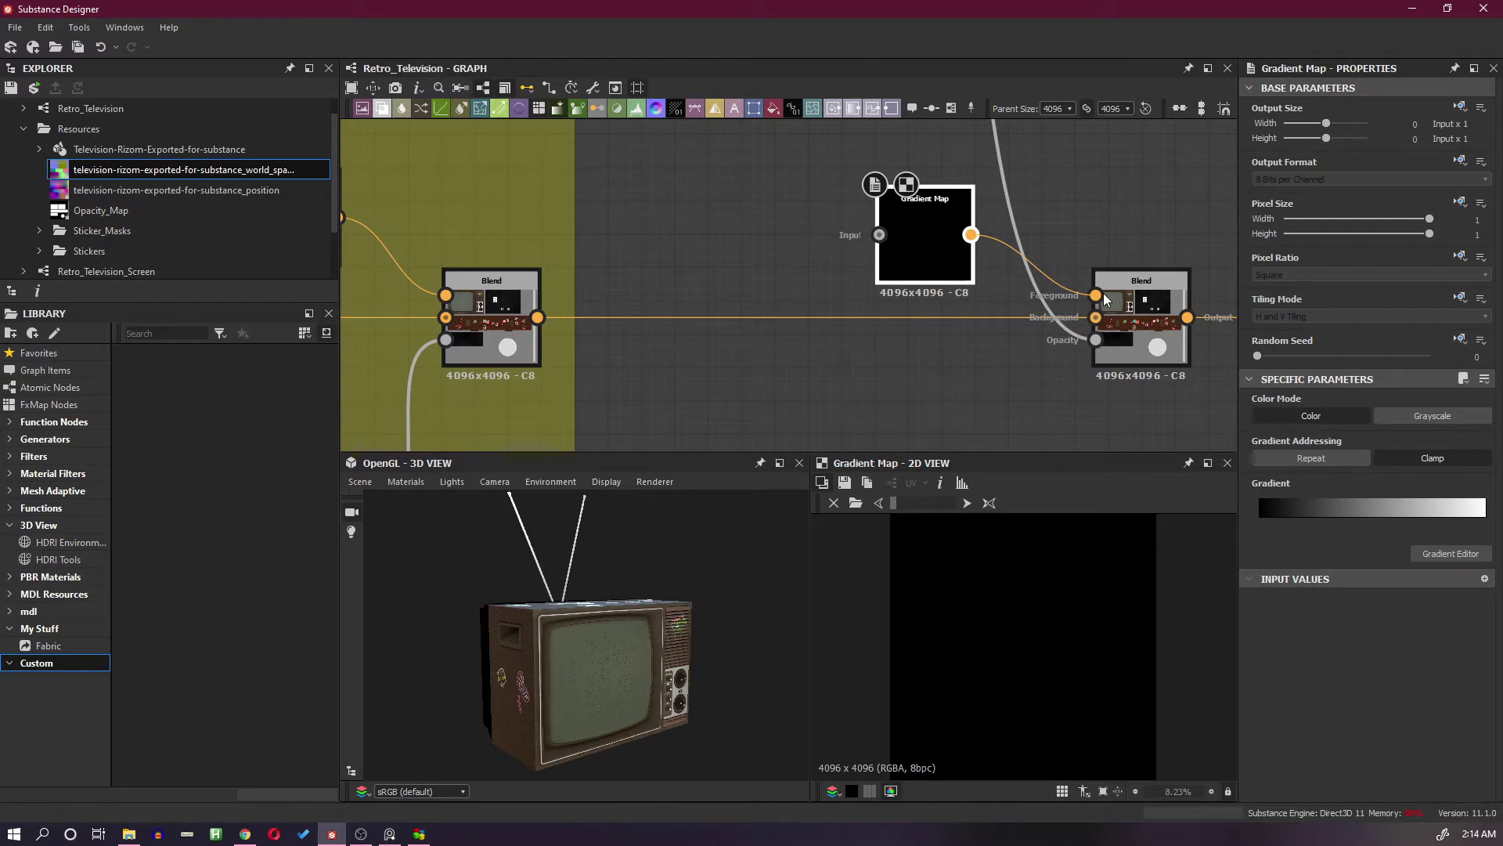
# Move the Dust mask link from the Blend's Opacity to the Gradient Map's input and view the television in 3D
pyautogui.scroll(-1, 937, 253)
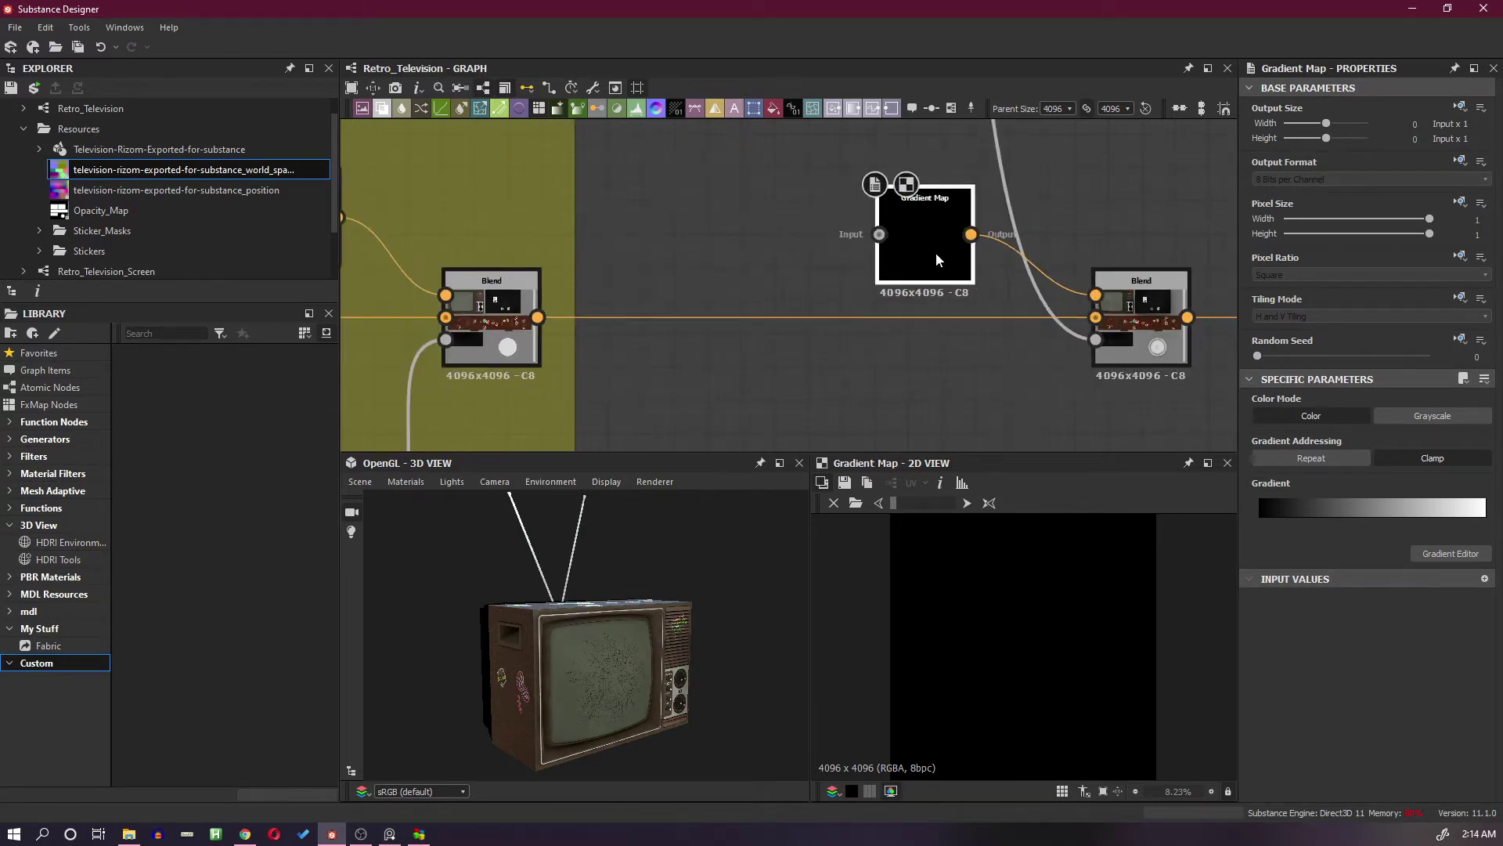
pyautogui.moveTo(992, 315); pyautogui.dragTo(972, 365, button='middle')
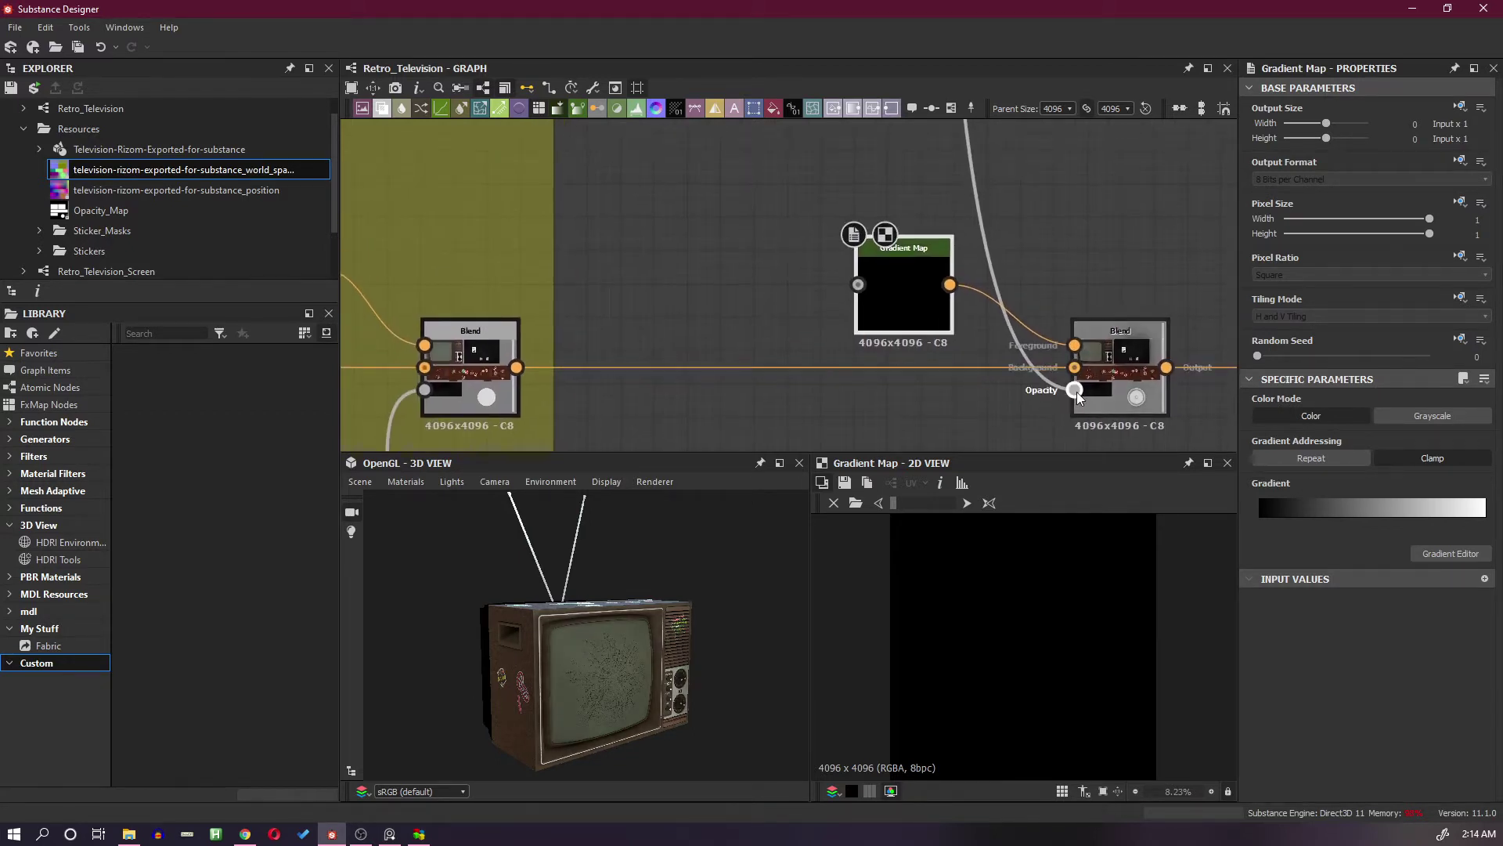
pyautogui.moveTo(1074, 390); pyautogui.dragTo(859, 284)
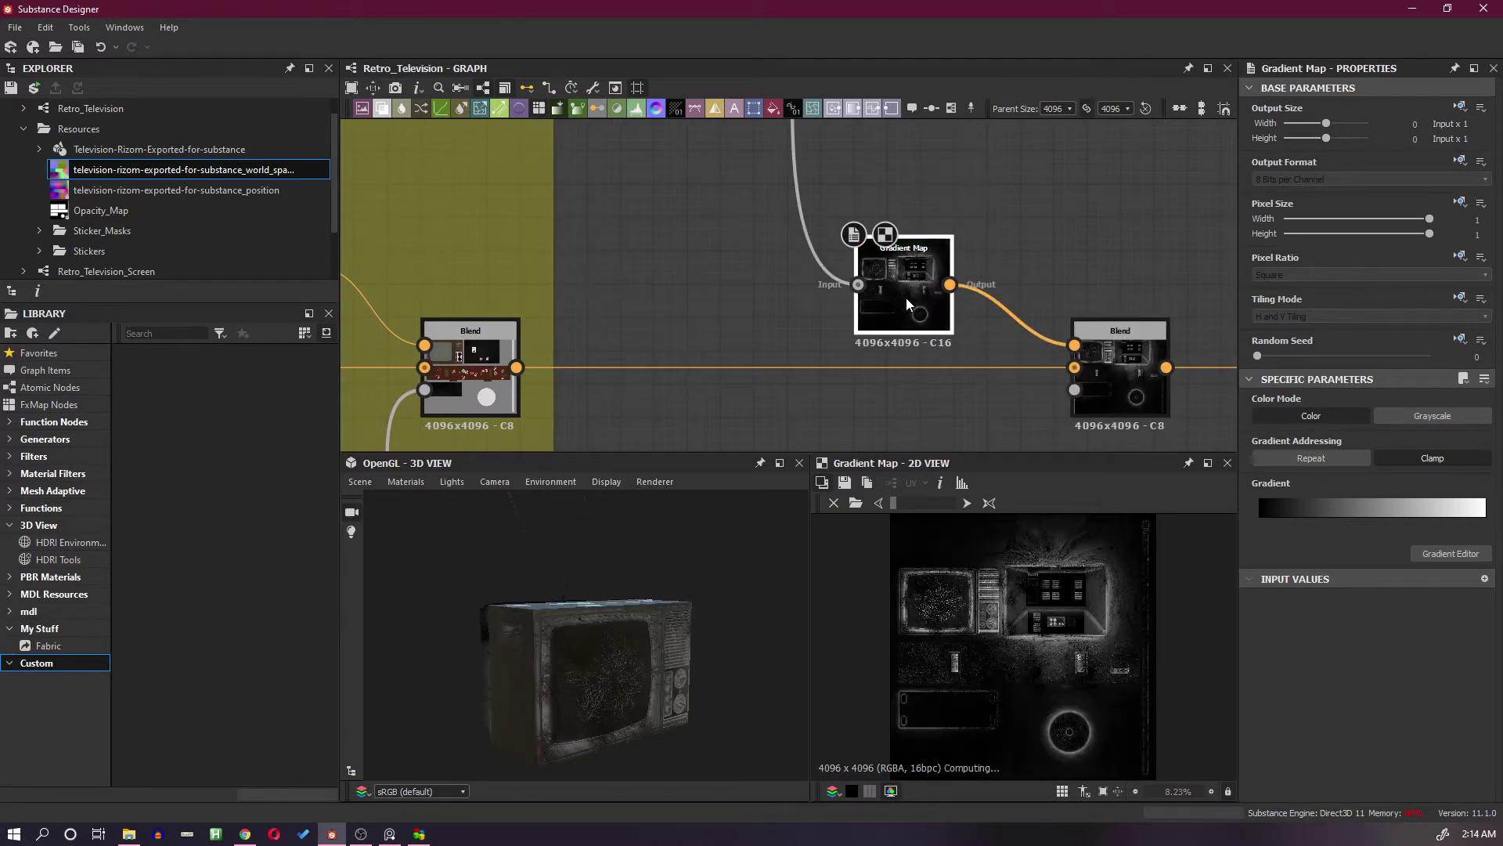
pyautogui.moveTo(608, 665); pyautogui.dragTo(676, 609)
# Connect the Gradient Map to the Blend's Opacity through an inserted Grayscale Conversion node
pyautogui.moveTo(950, 285); pyautogui.dragTo(1071, 391)
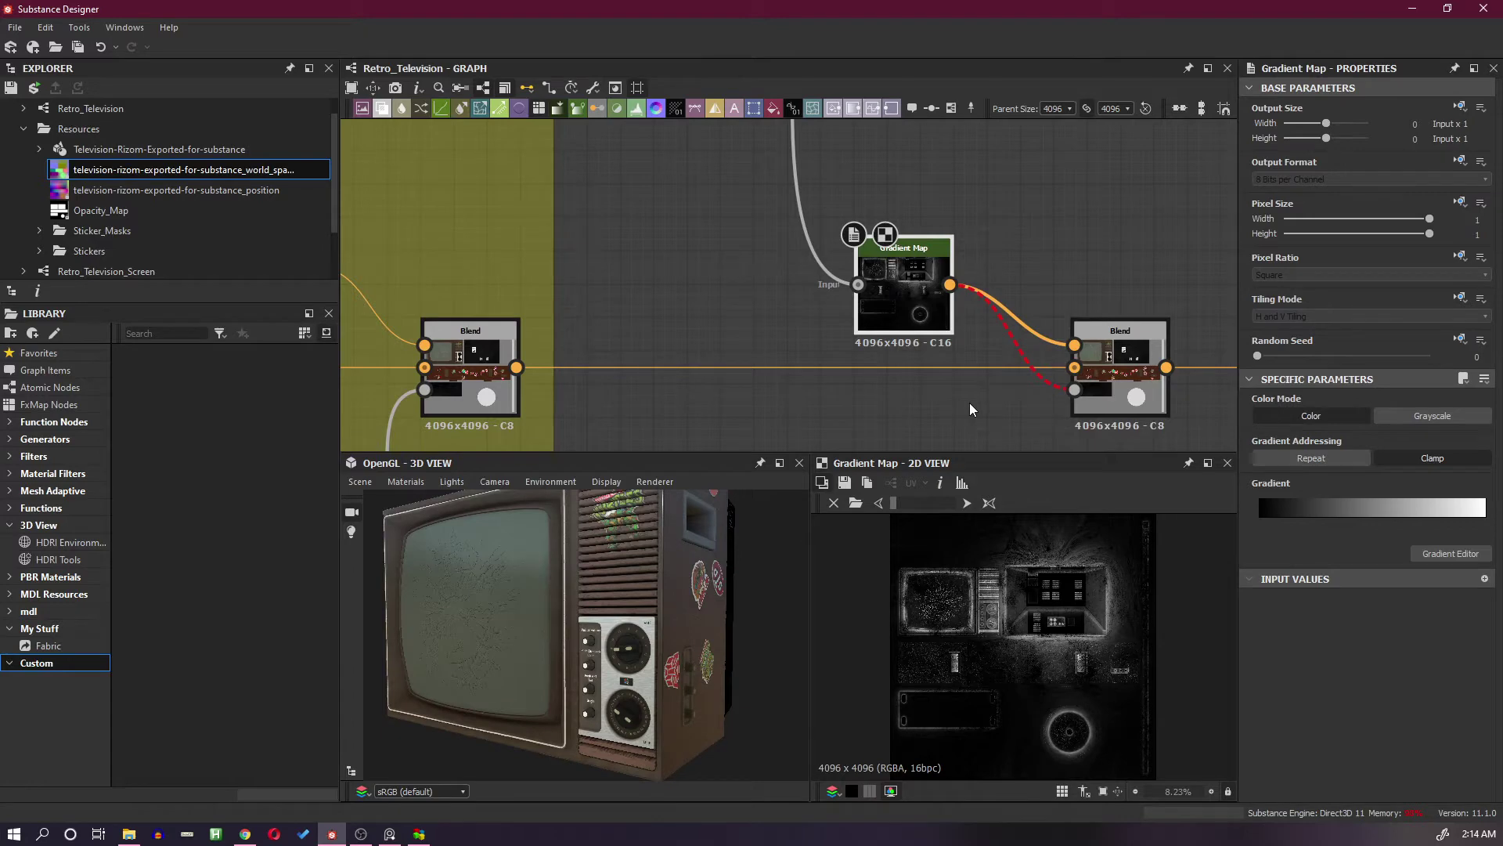
pyautogui.scroll(1, 970, 403)
pyautogui.click(1064, 375)
pyautogui.press('space')
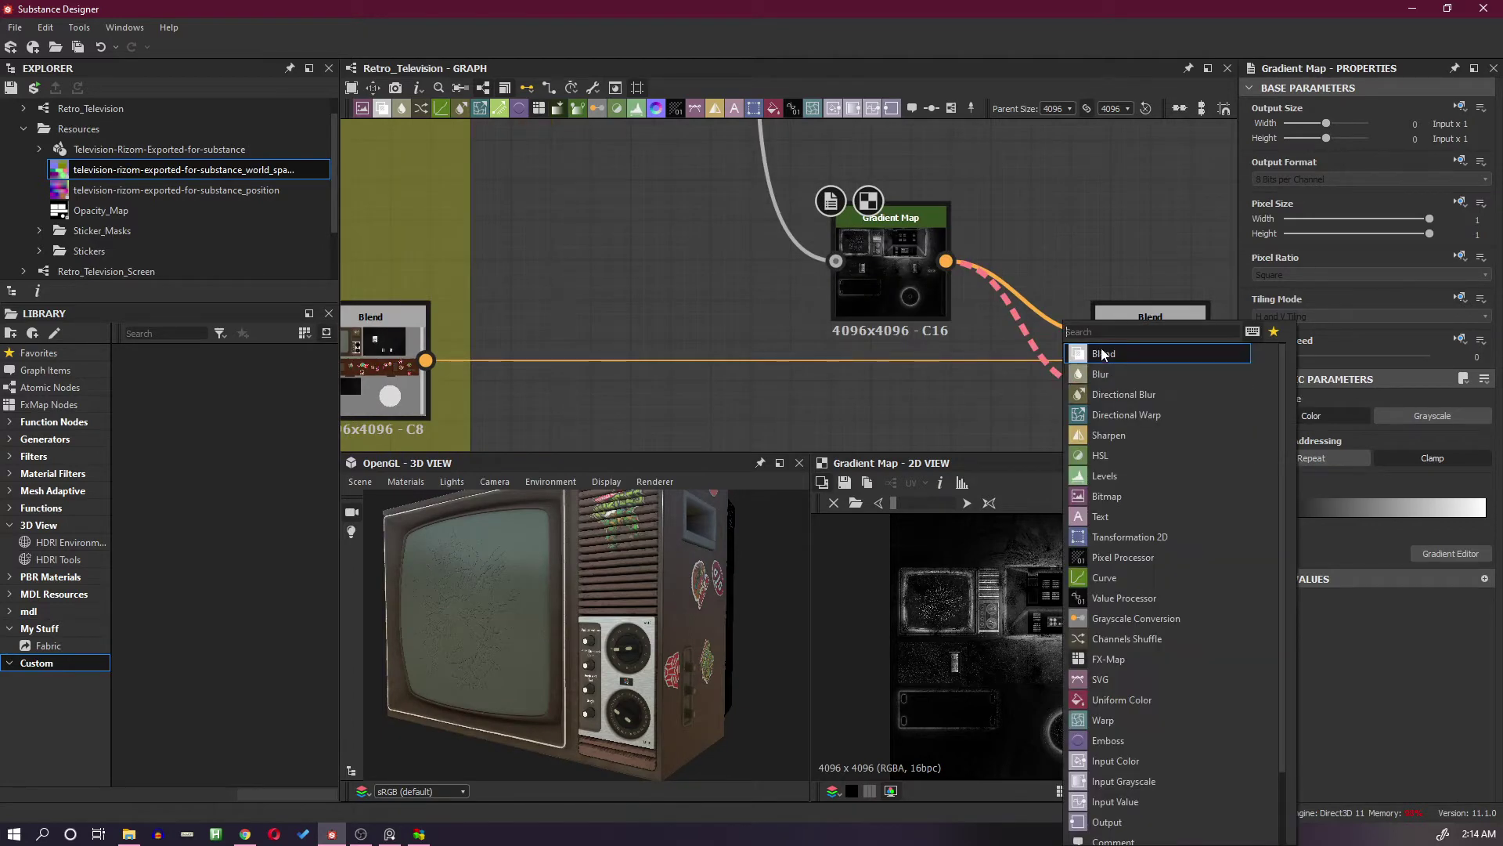
pyautogui.write('gr')
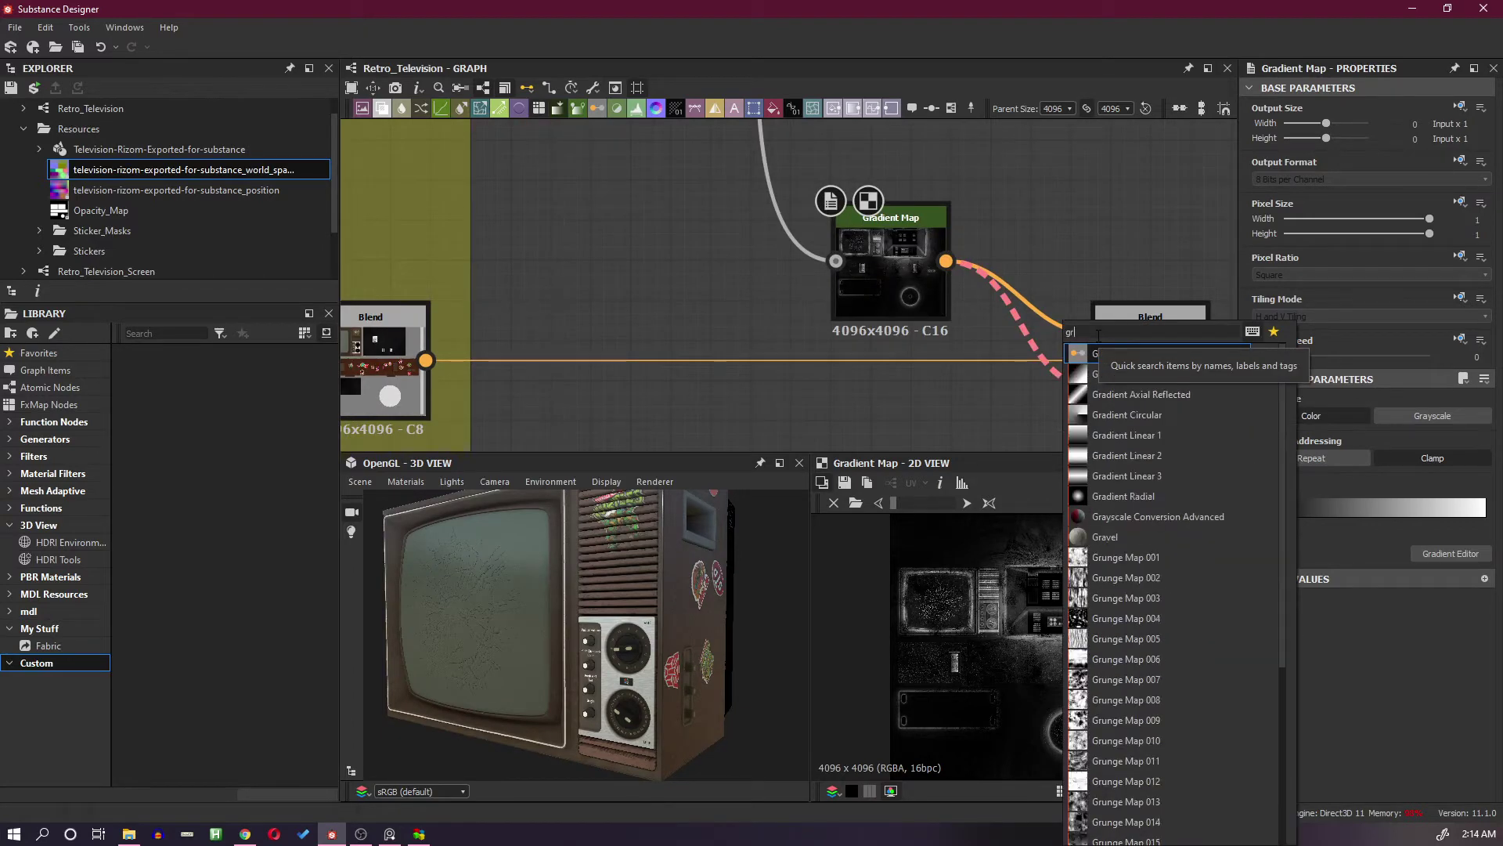
pyautogui.click(1107, 360)
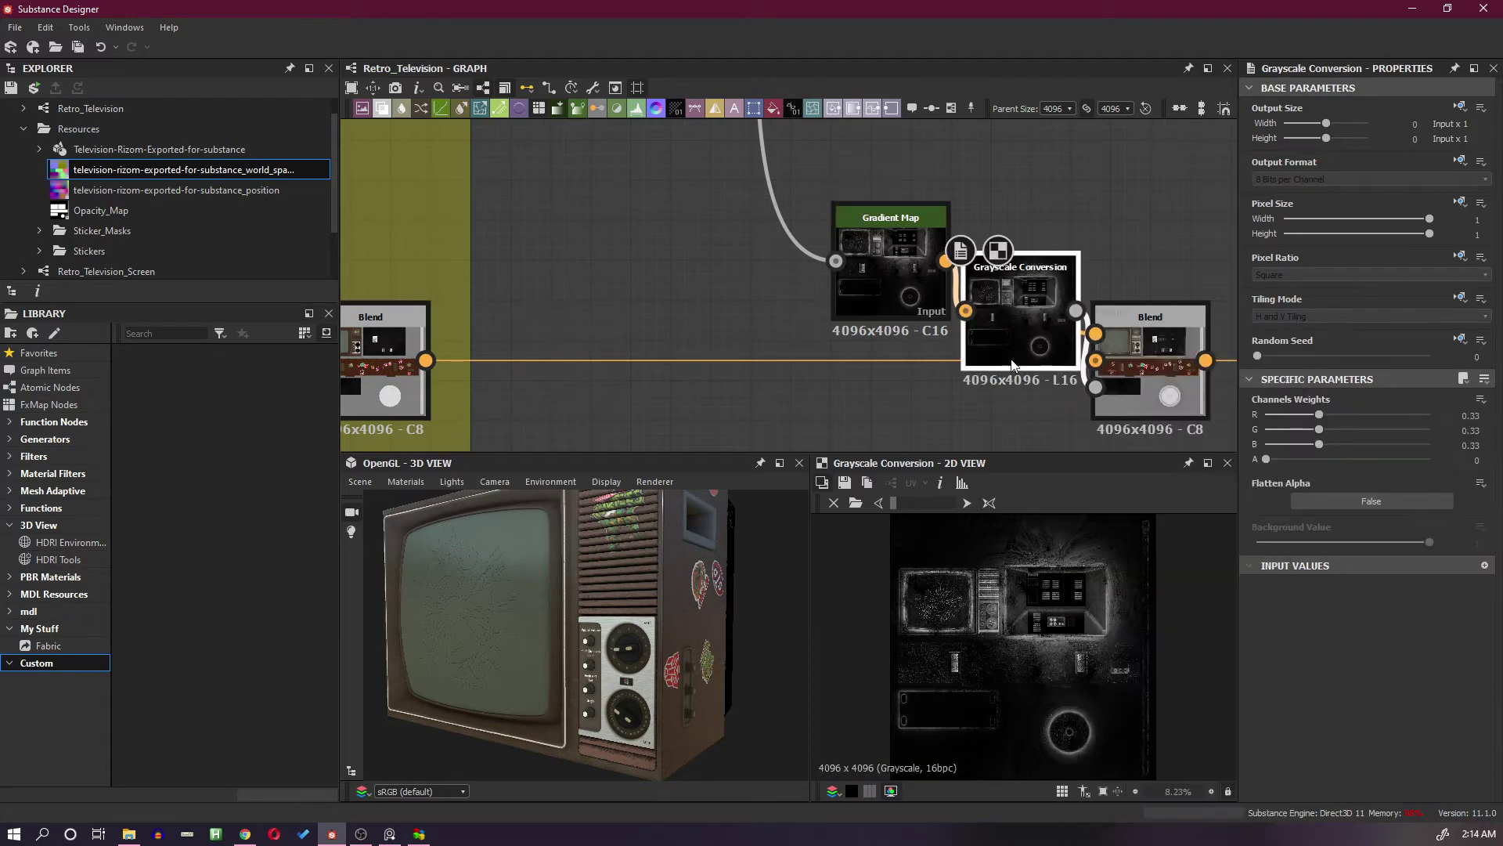
# Spread the Gradient Map and Grayscale Conversion nodes apart before the Blend and view the television's screen in 3D
pyautogui.moveTo(1016, 329); pyautogui.dragTo(999, 443)
pyautogui.moveTo(903, 300); pyautogui.dragTo(783, 297)
pyautogui.moveTo(1016, 374); pyautogui.dragTo(1019, 339, button='middle')
pyautogui.click(999, 393)
pyautogui.moveTo(661, 580); pyautogui.dragTo(604, 613)
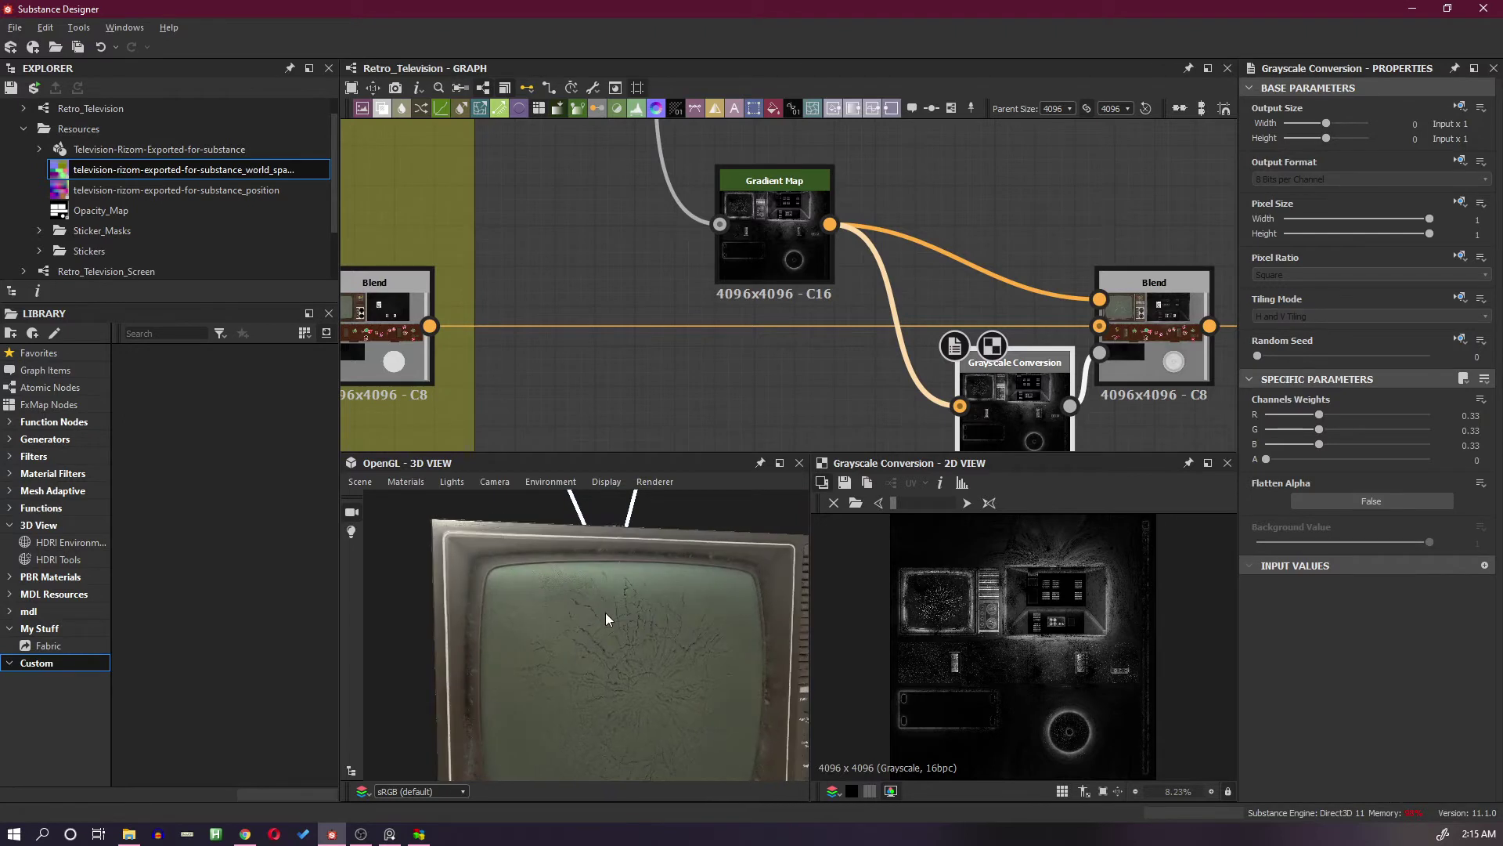
# Examine the Gradient Map's properties and its links to the Blend and the Grayscale Conversion
pyautogui.click(778, 239)
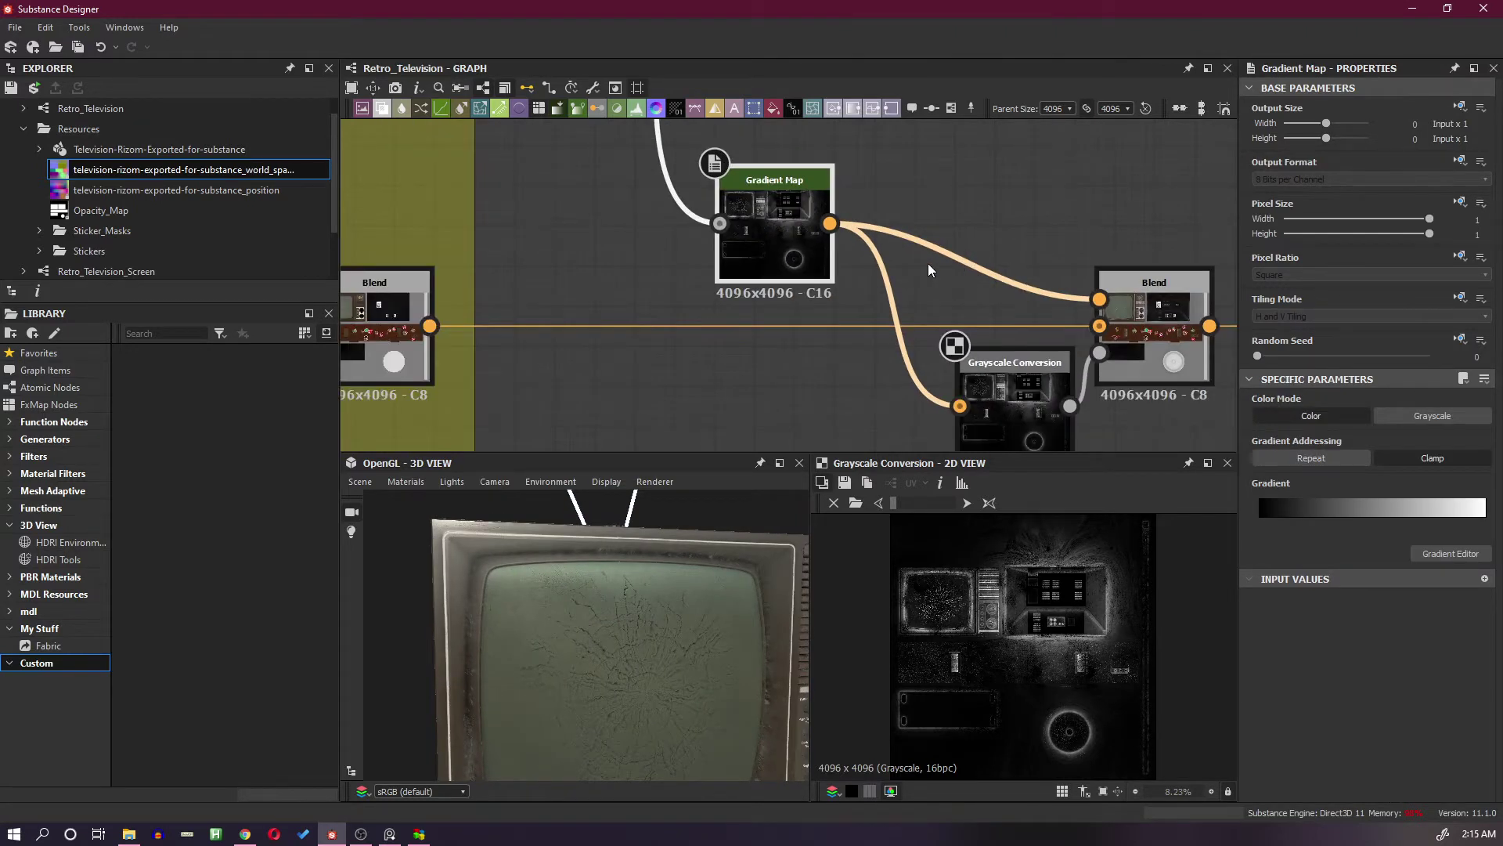
pyautogui.moveTo(928, 263); pyautogui.dragTo(889, 311, button='middle')
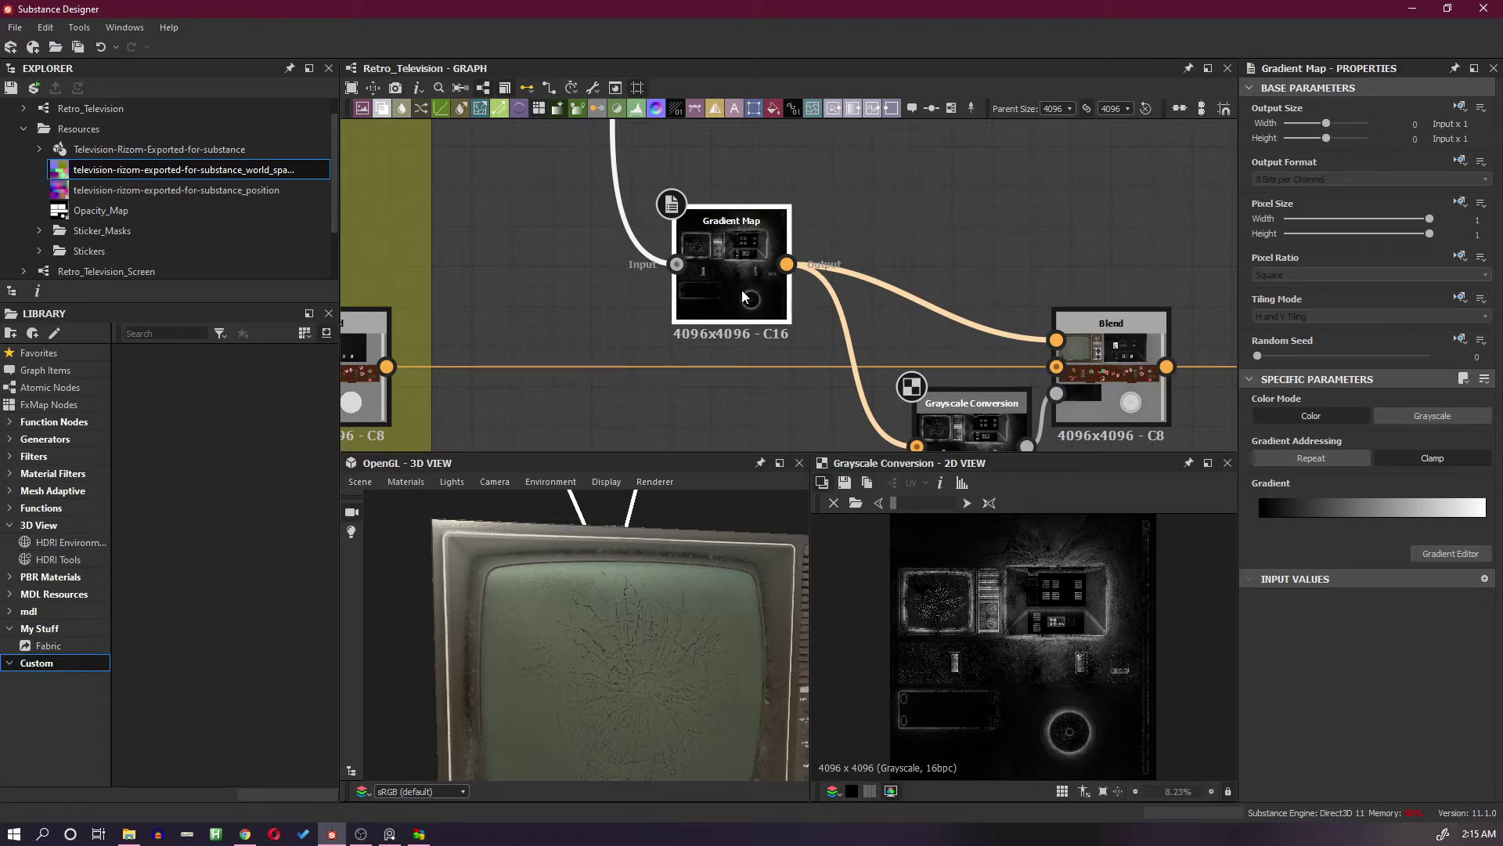
pyautogui.scroll(-5, 740, 290)
pyautogui.scroll(3, 752, 295)
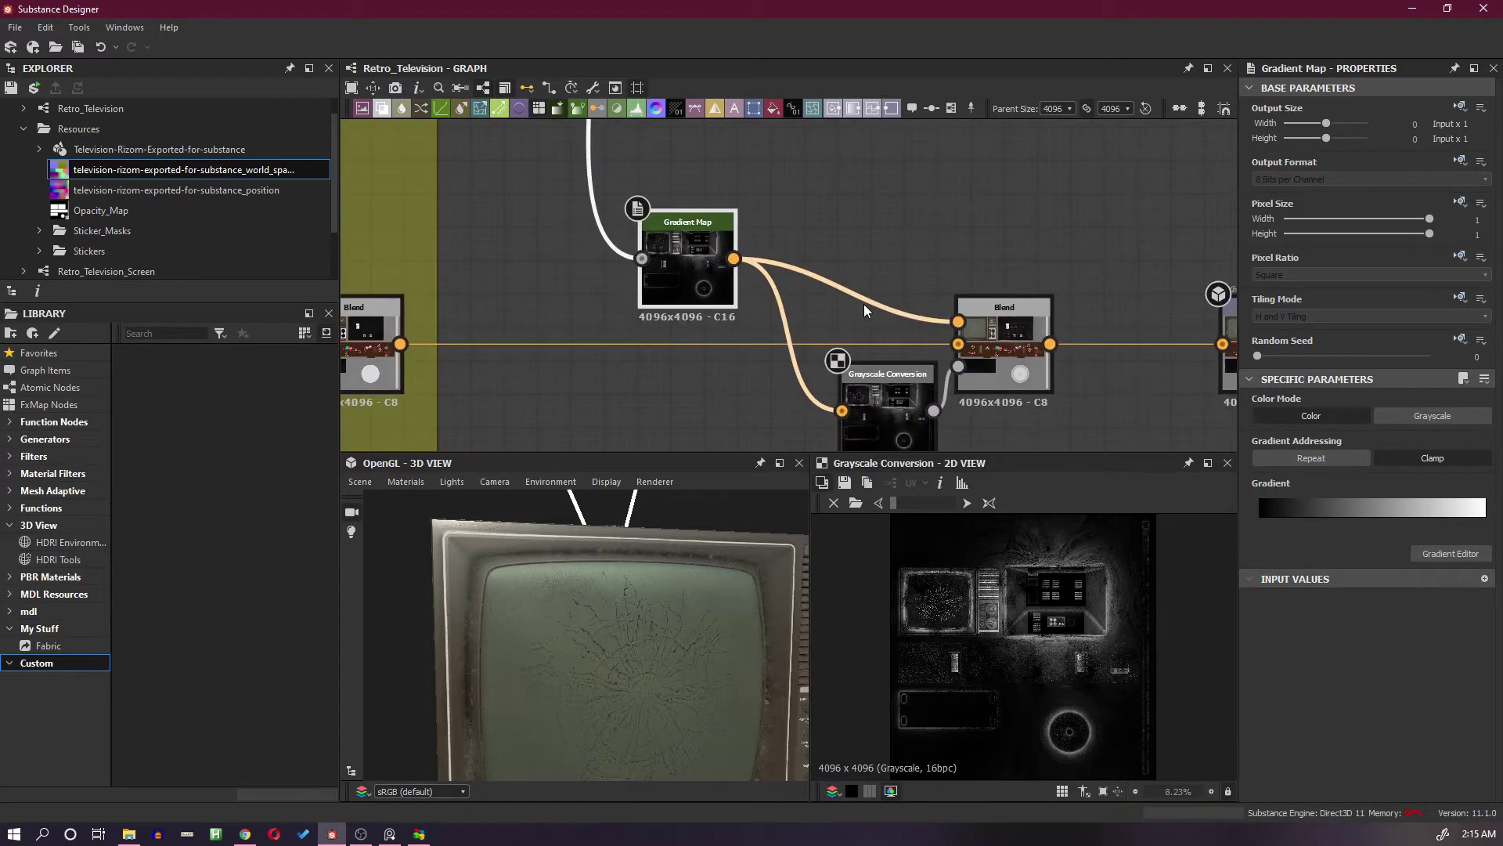
pyautogui.scroll(-3, 858, 249)
pyautogui.moveTo(858, 249); pyautogui.dragTo(936, 290, button='middle')
pyautogui.scroll(2, 928, 308)
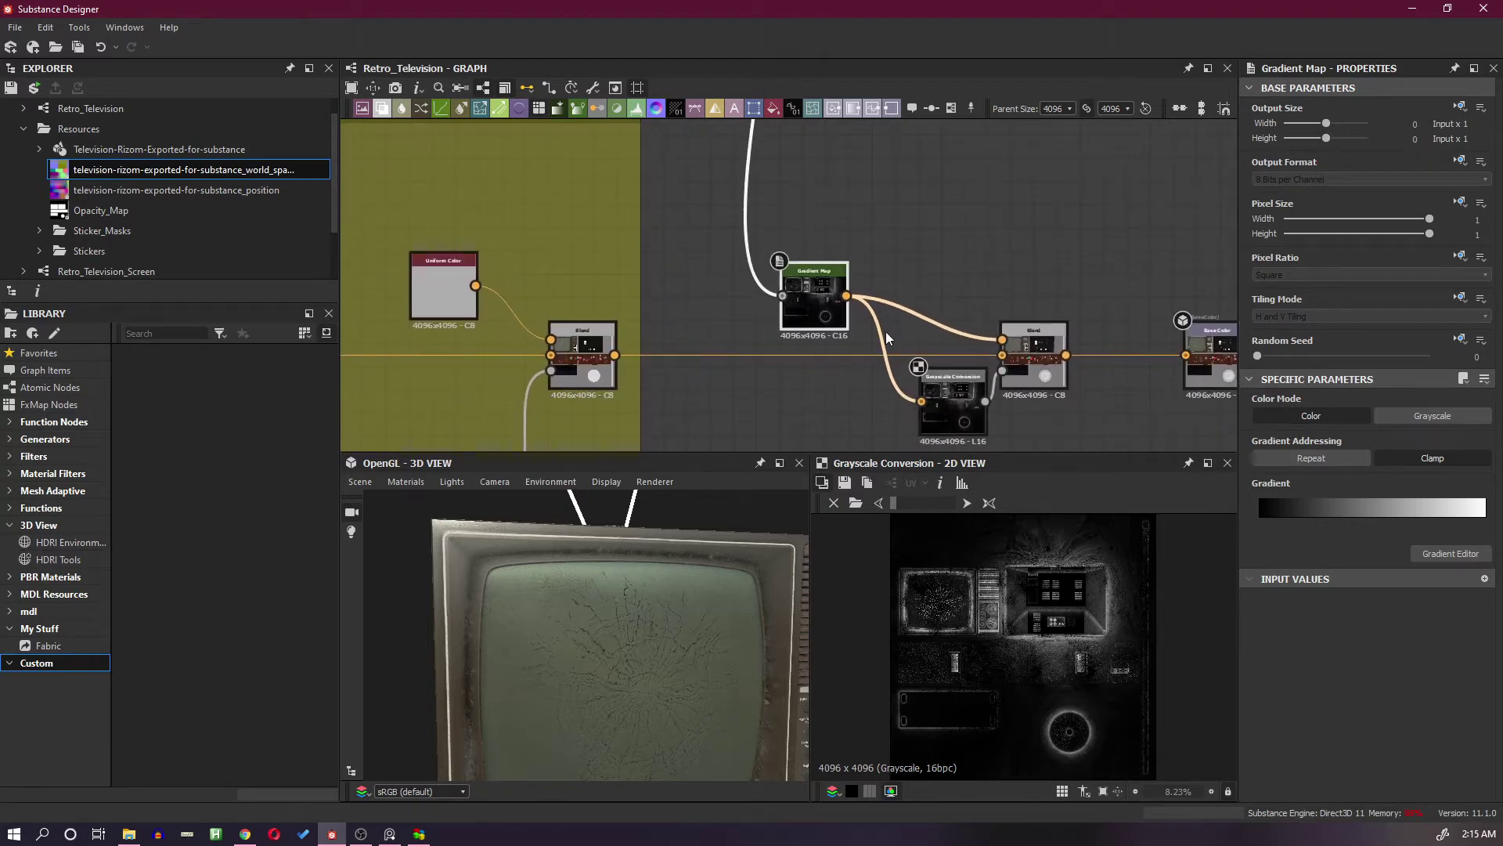
pyautogui.click(830, 398)
pyautogui.press('space')
pyautogui.press('Escape')
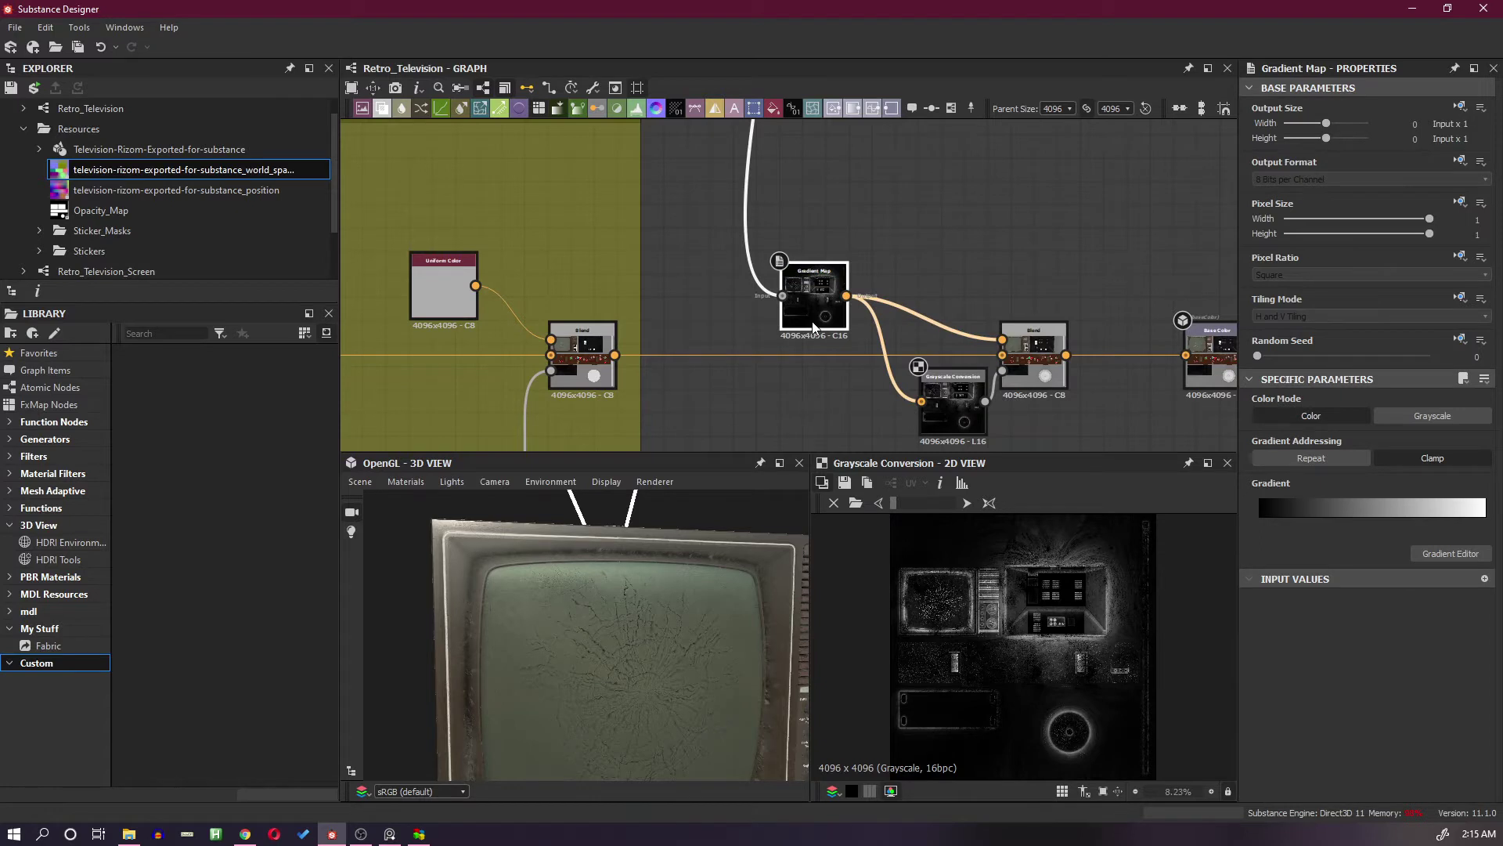
# Undo the Gradient Map and Grayscale Conversion connections, back to the Dust mask feeding the Blend's Opacity directly
pyautogui.press('Delete')
pyautogui.hotkey('ctrl', 'z')
pyautogui.hotkey('ctrl', 'z')
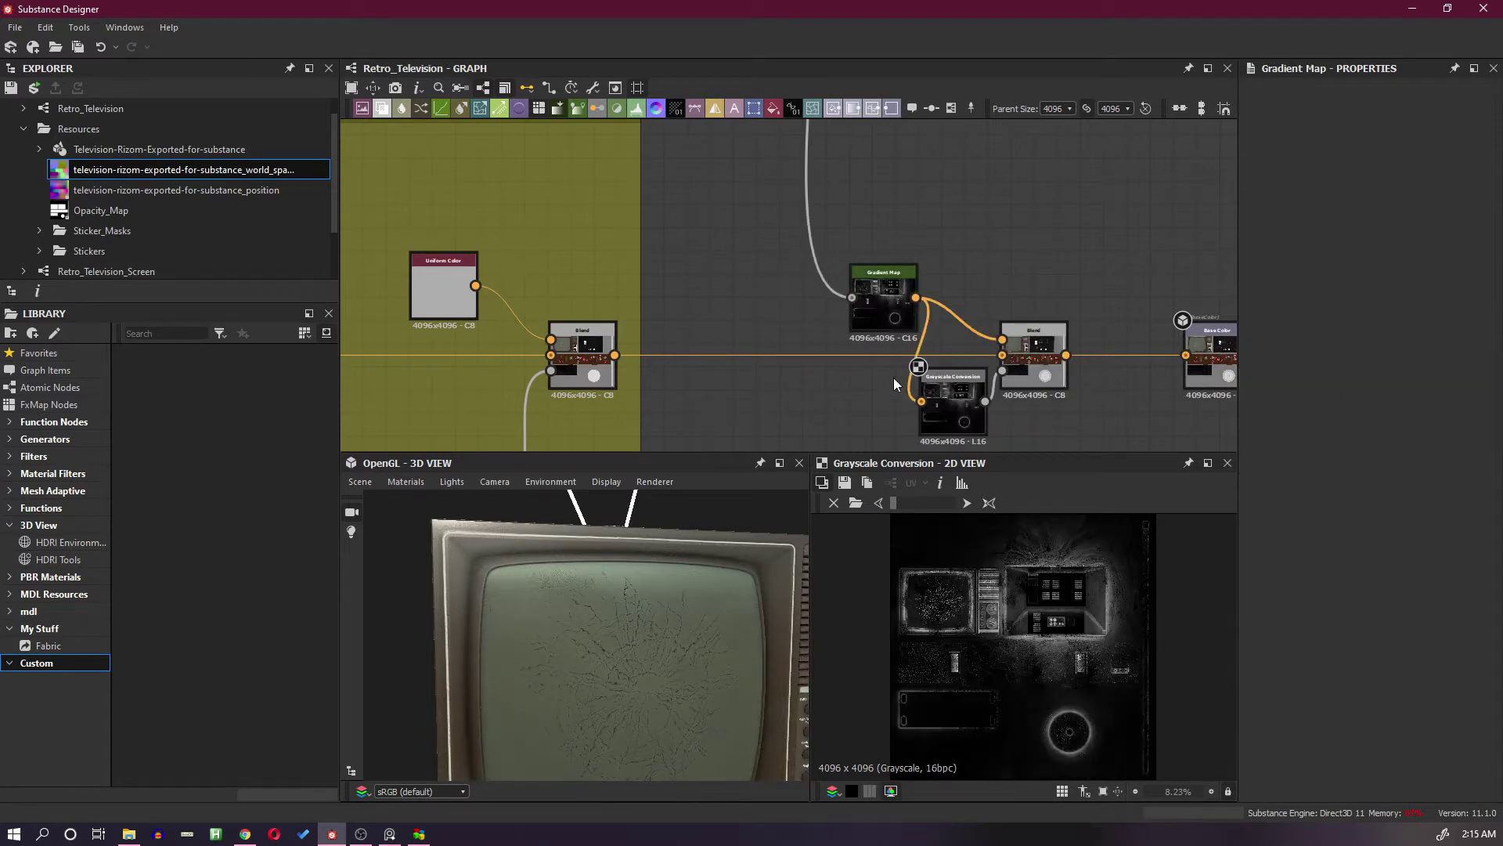
pyautogui.hotkey('ctrl', 'z')
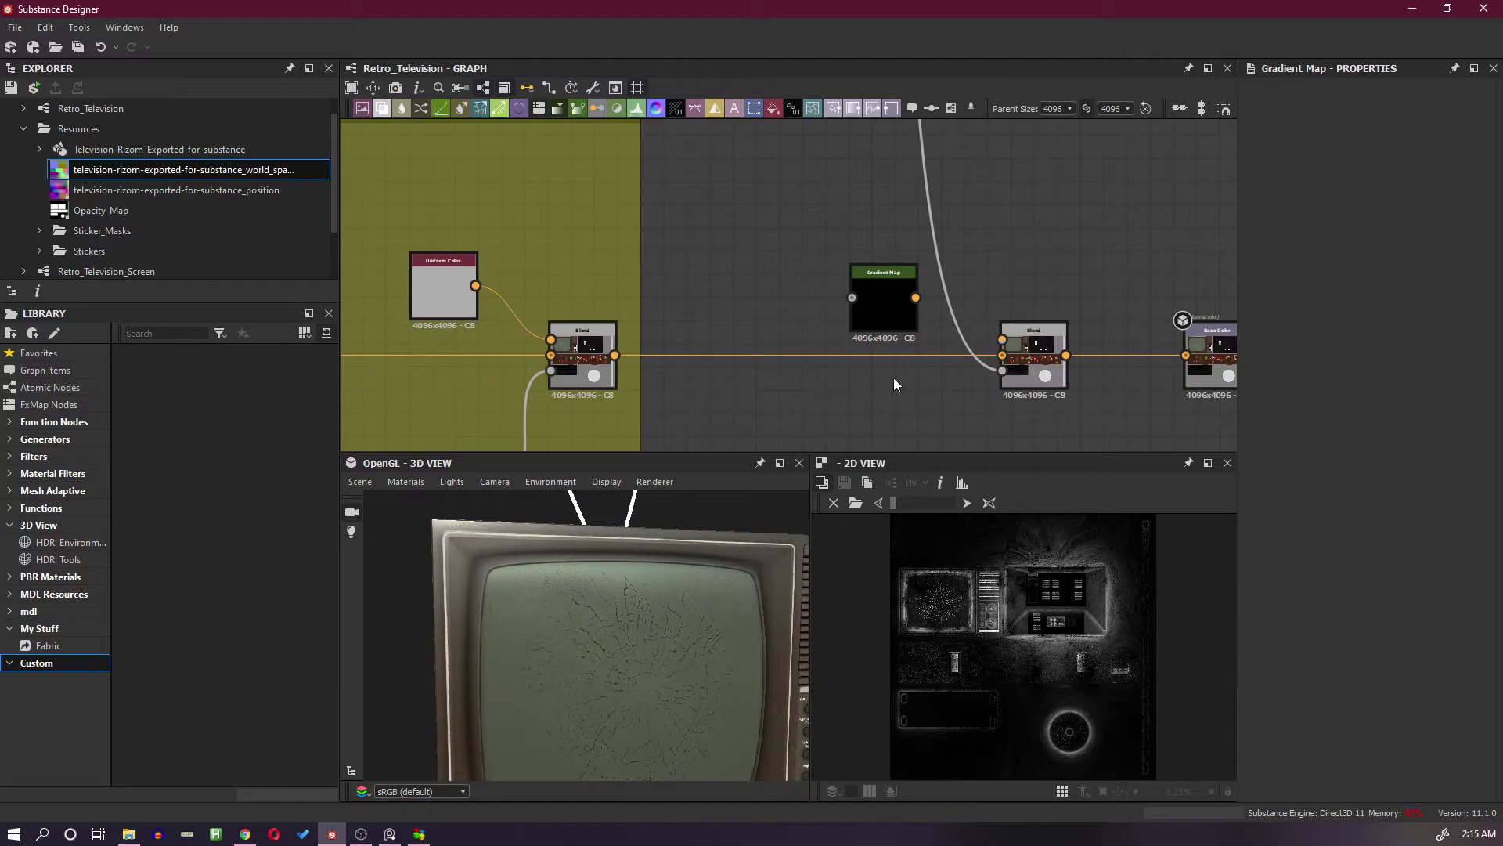
pyautogui.moveTo(886, 298); pyautogui.dragTo(916, 379)
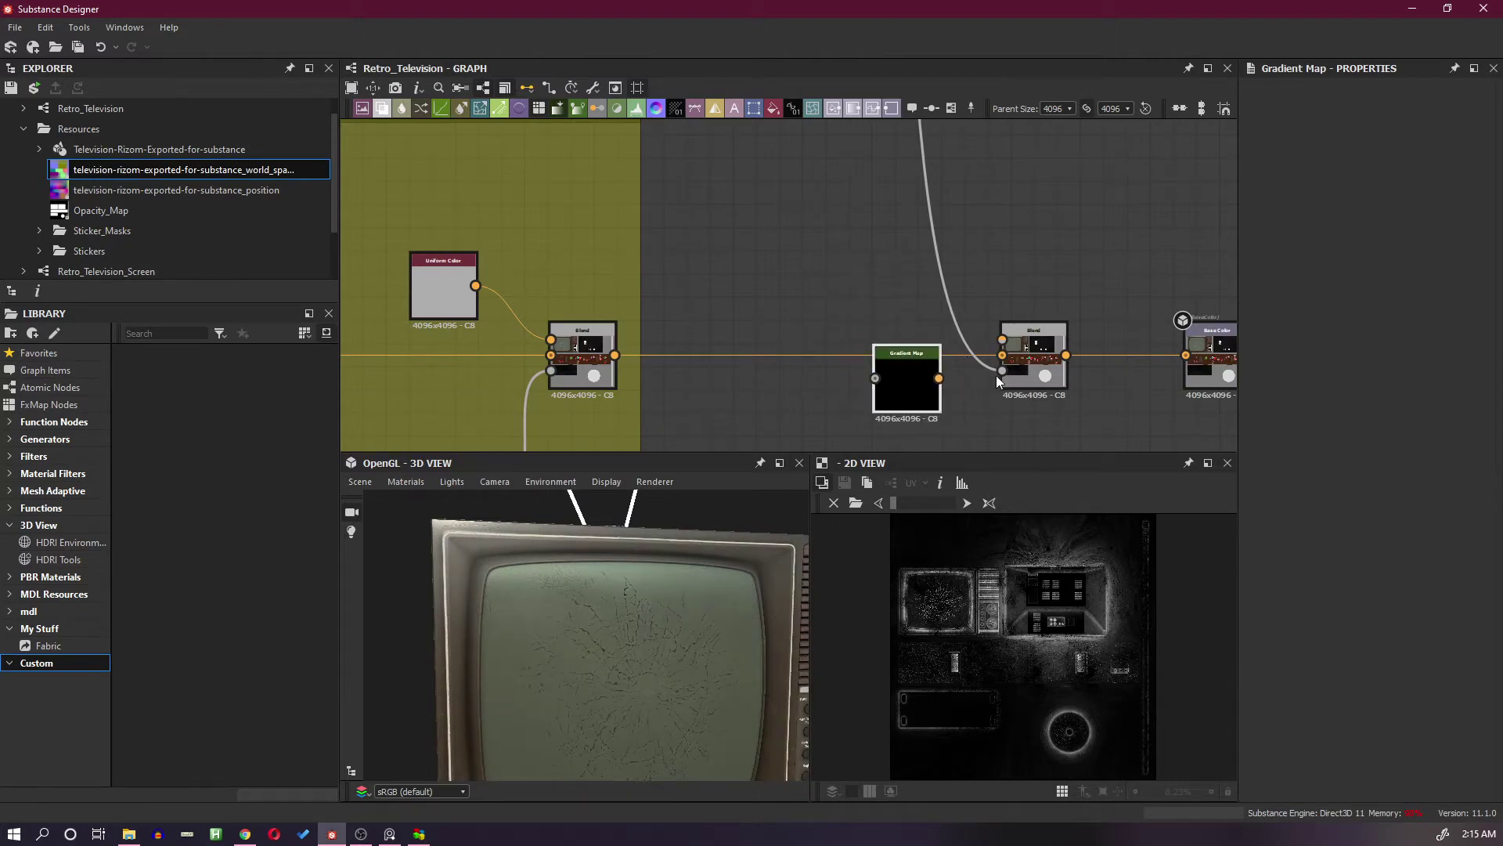
pyautogui.click(944, 291)
pyautogui.press('space')
pyautogui.click(1010, 326)
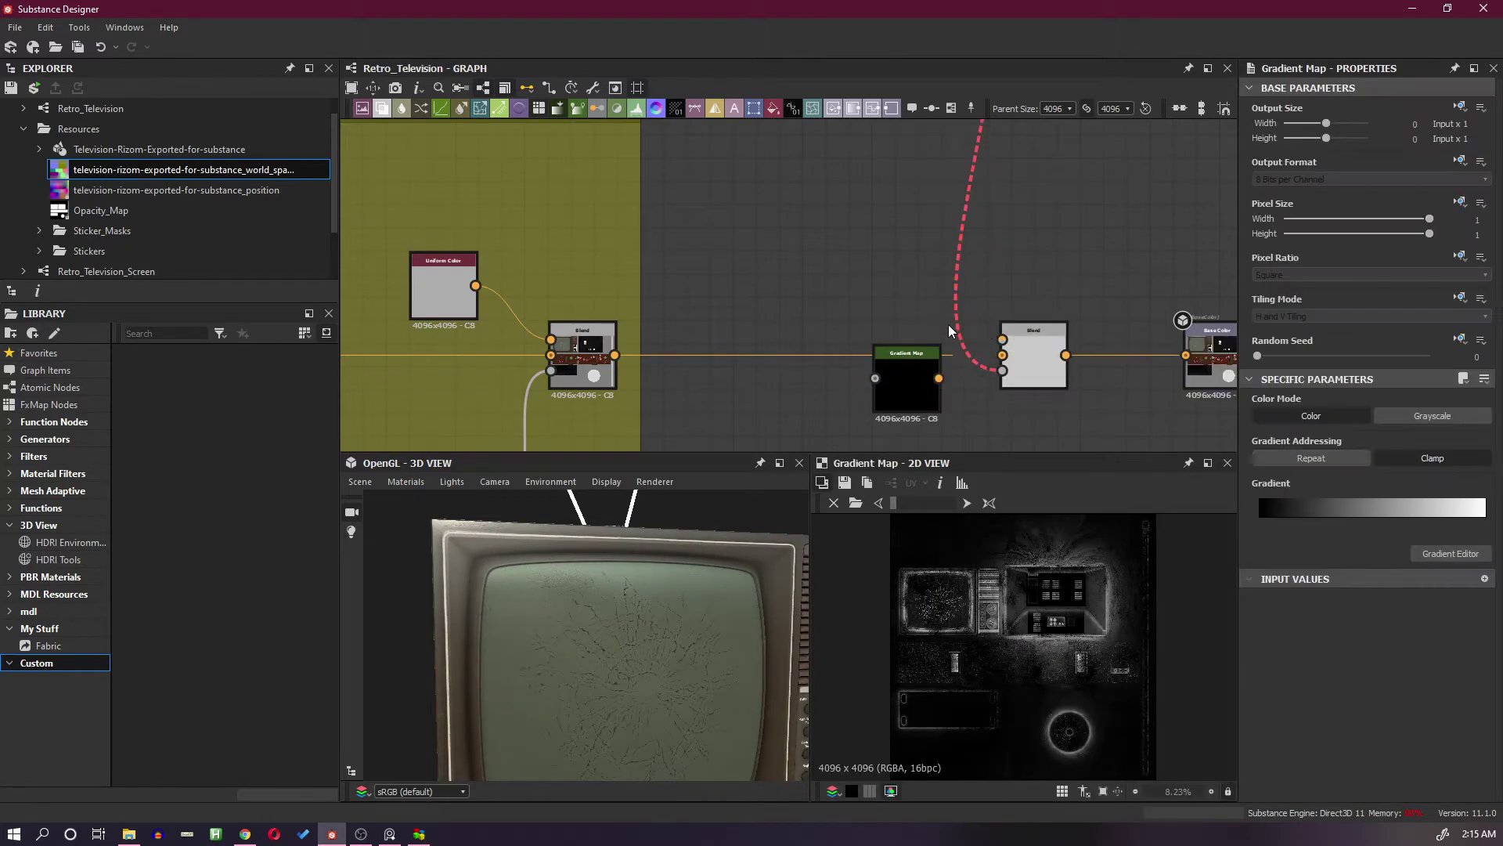
pyautogui.click(964, 329)
pyautogui.scroll(-3, 940, 328)
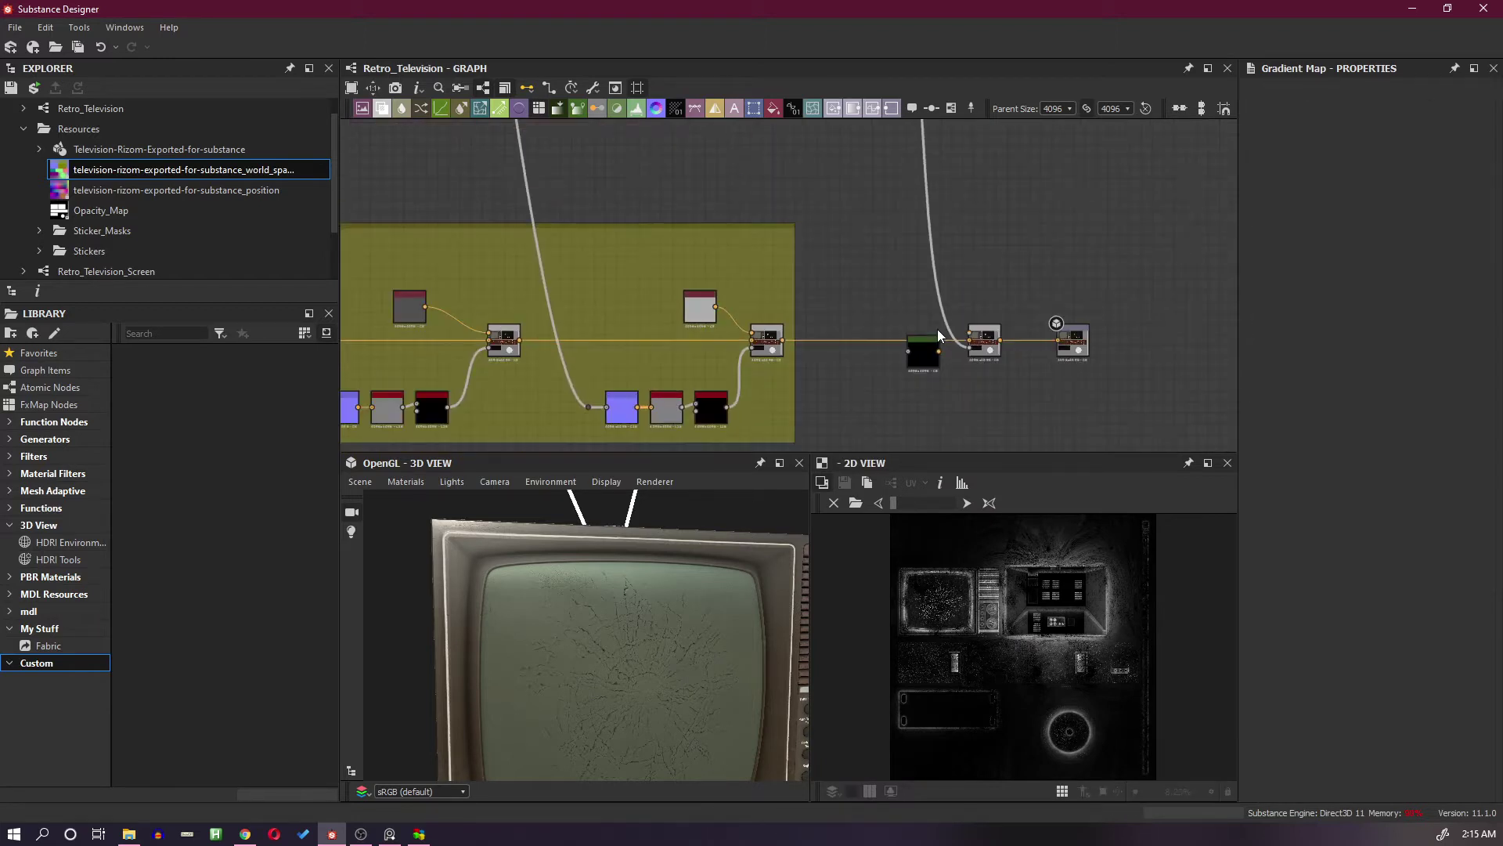
# Move the disconnected Gradient Map node off the albedo link and delete it
pyautogui.click(927, 361)
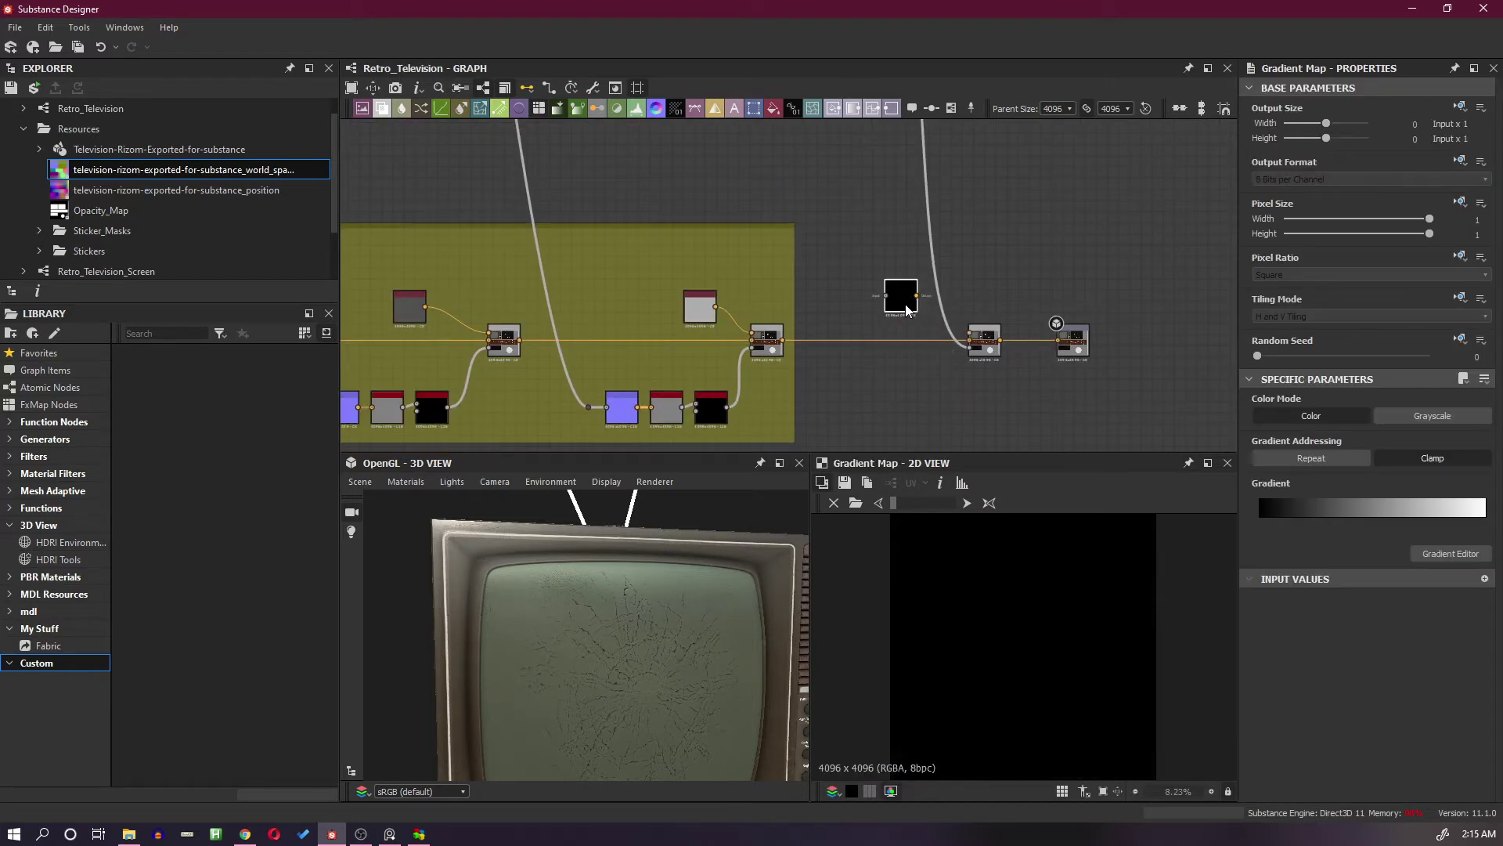
pyautogui.scroll(5, 905, 304)
pyautogui.scroll(-1, 632, 580)
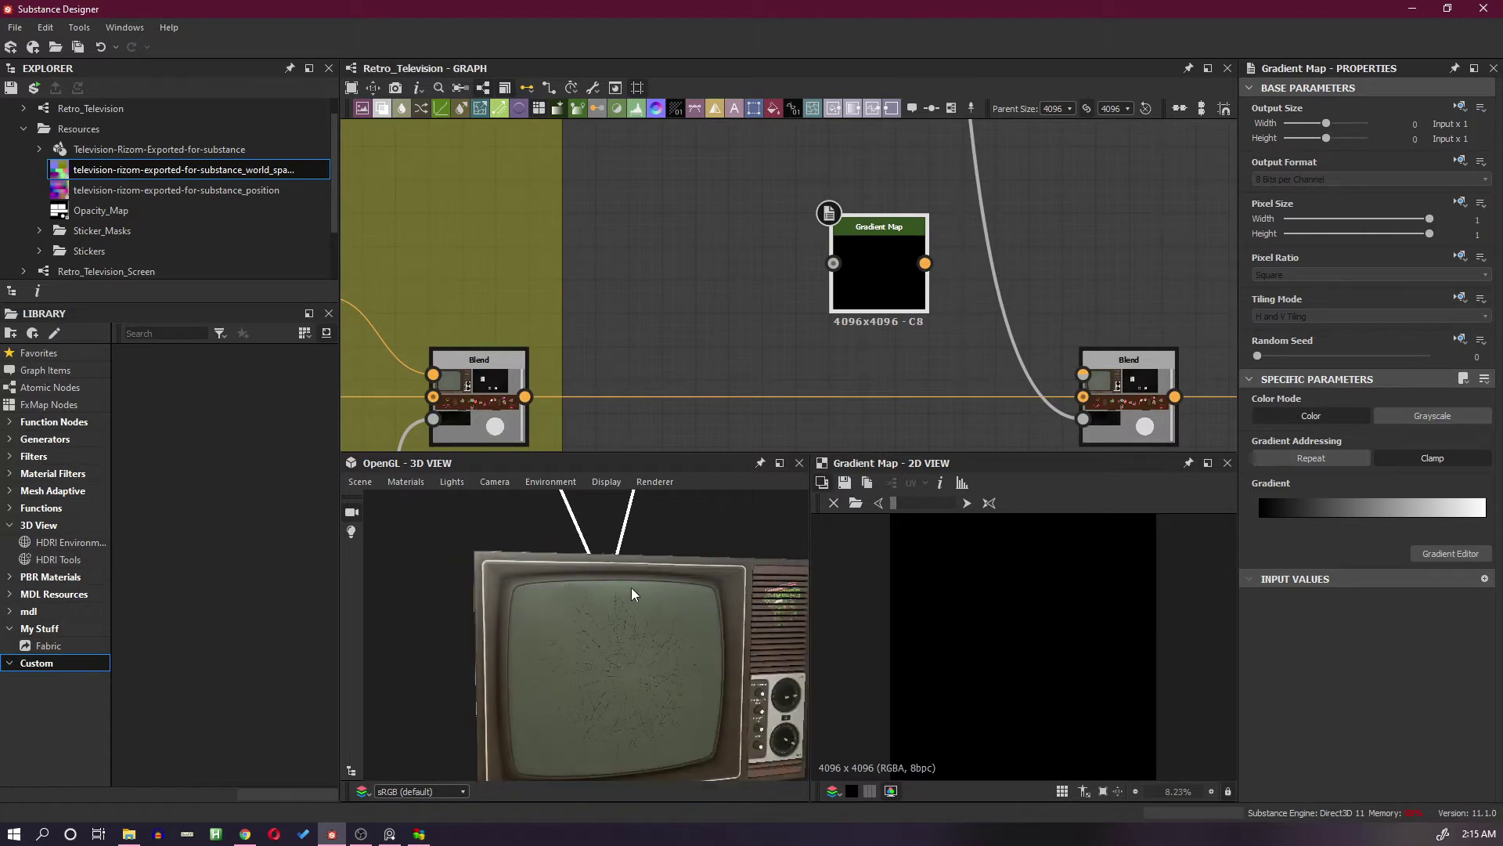
pyautogui.press('Delete')
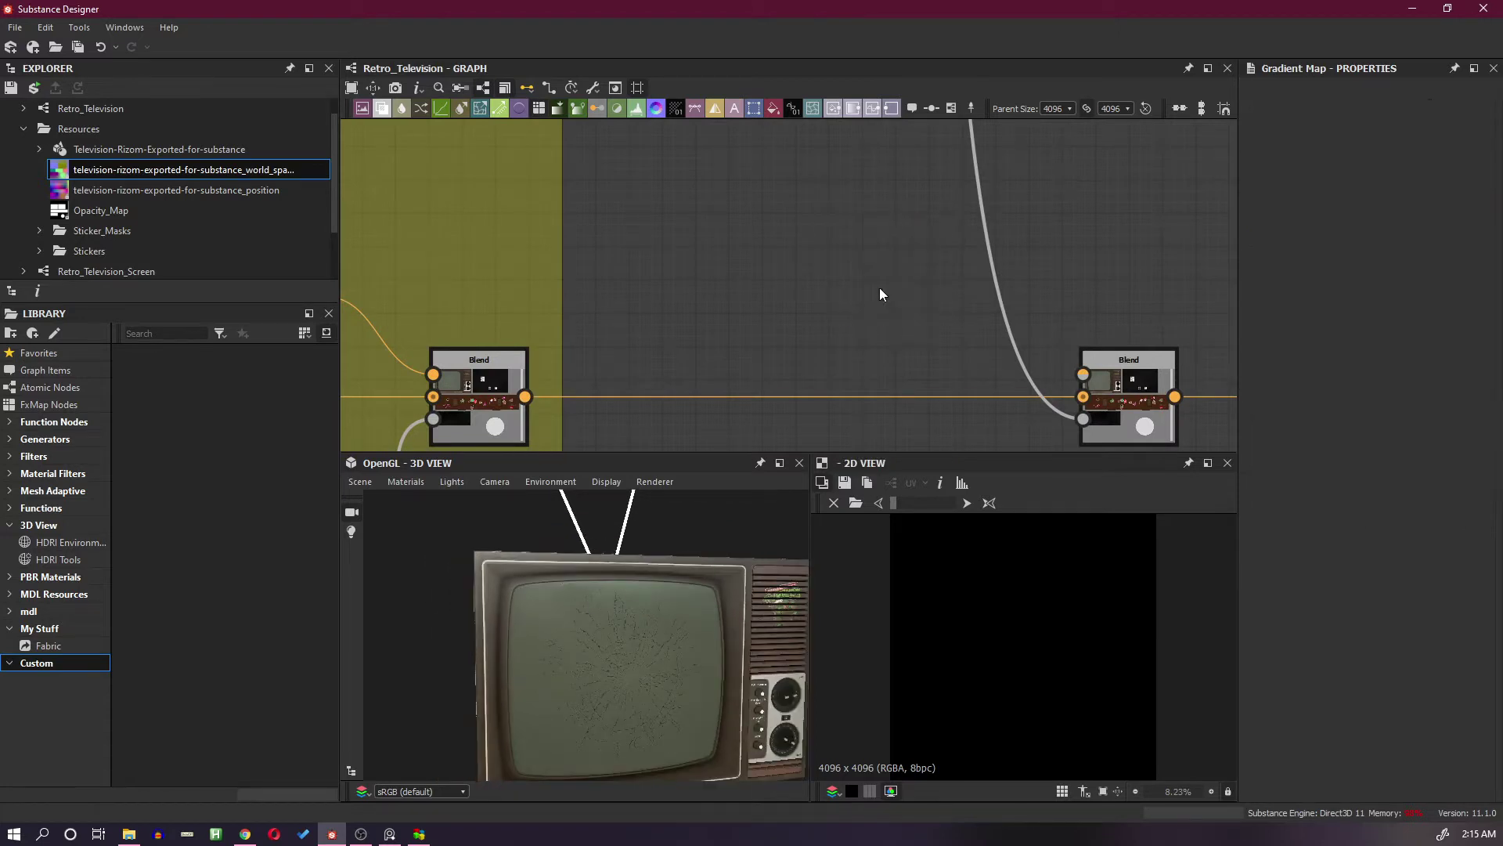
pyautogui.press('space')
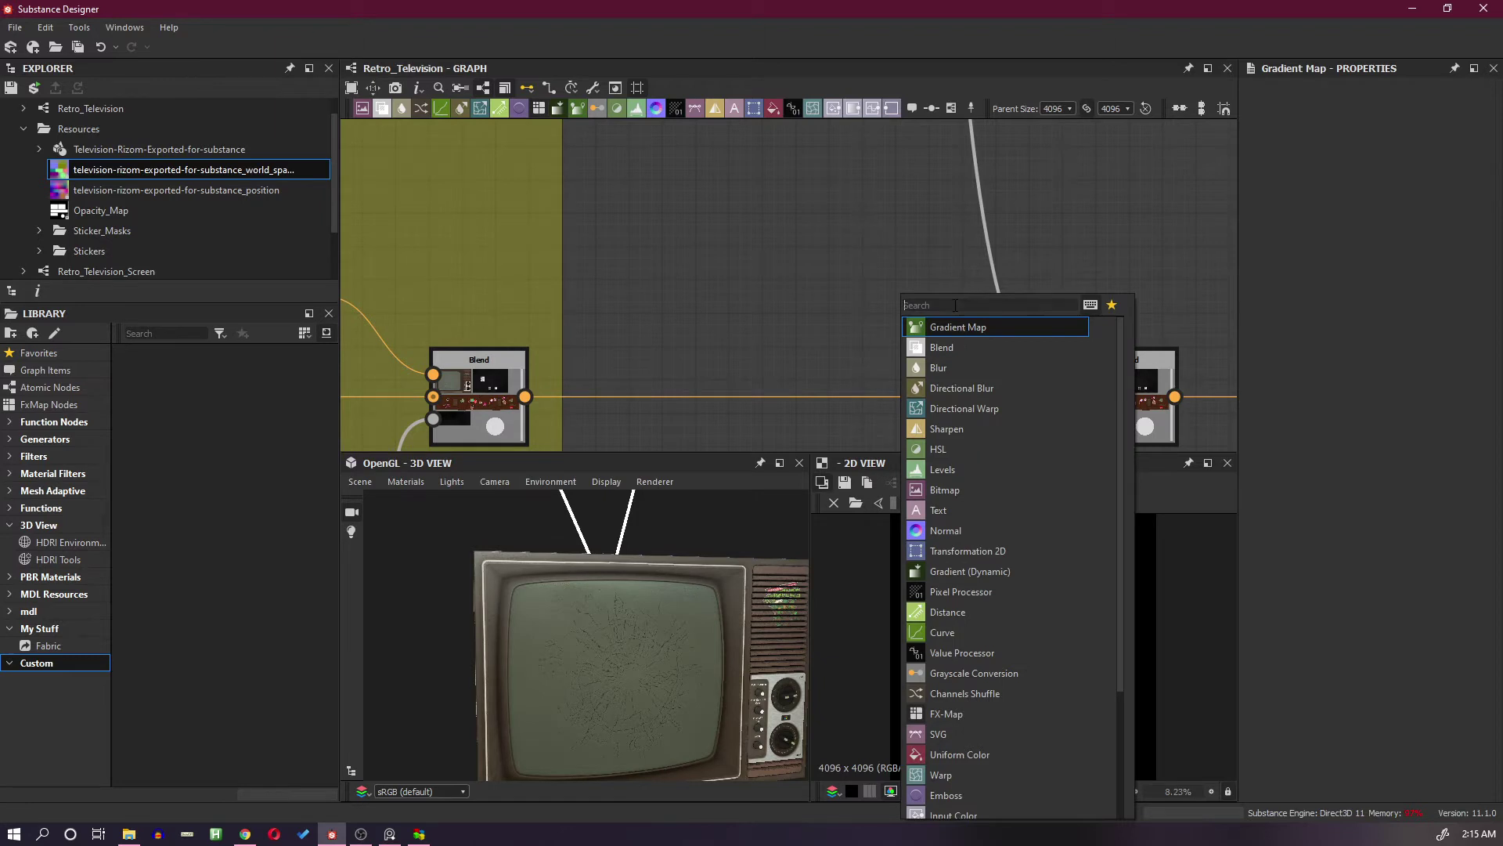
pyautogui.write('col')
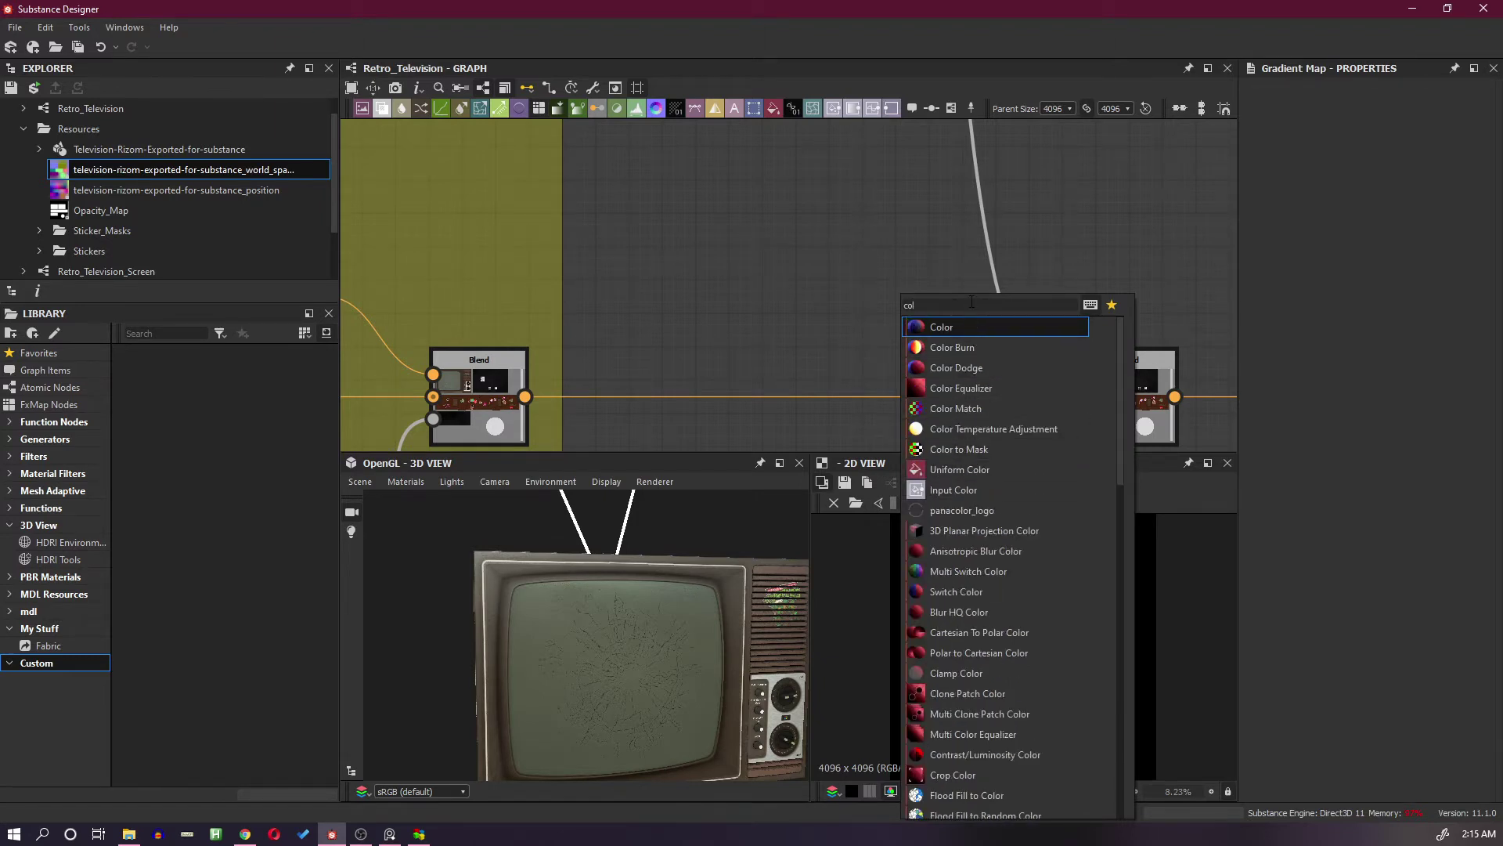
pyautogui.write('or')
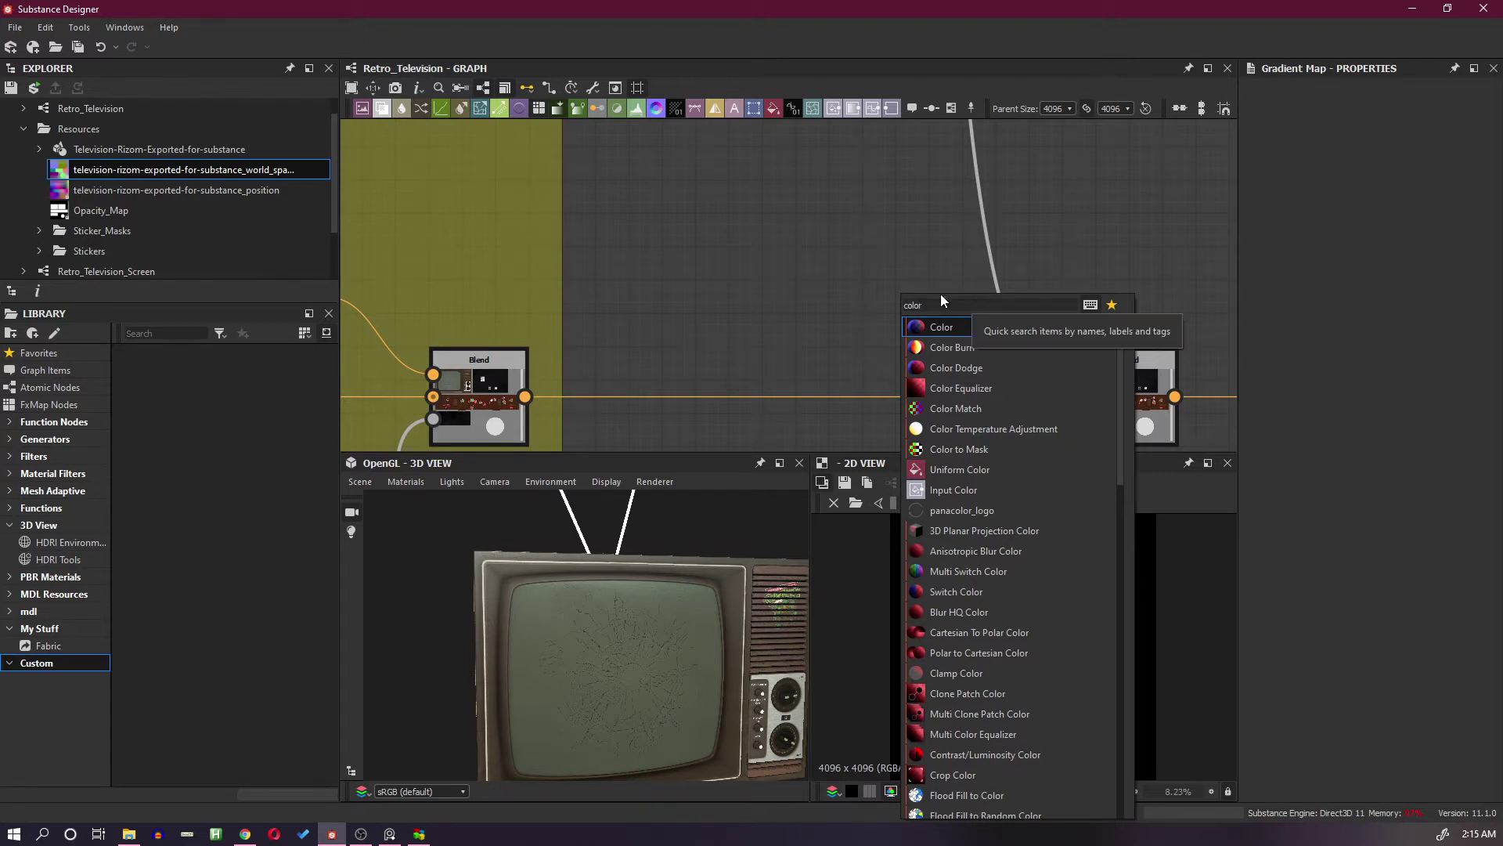
pyautogui.moveTo(929, 305); pyautogui.dragTo(892, 303)
pyautogui.click(834, 283)
# Select the last Blend node and preview the Dust mask feeding its Opacity in the 2D view
pyautogui.scroll(-4, 912, 331)
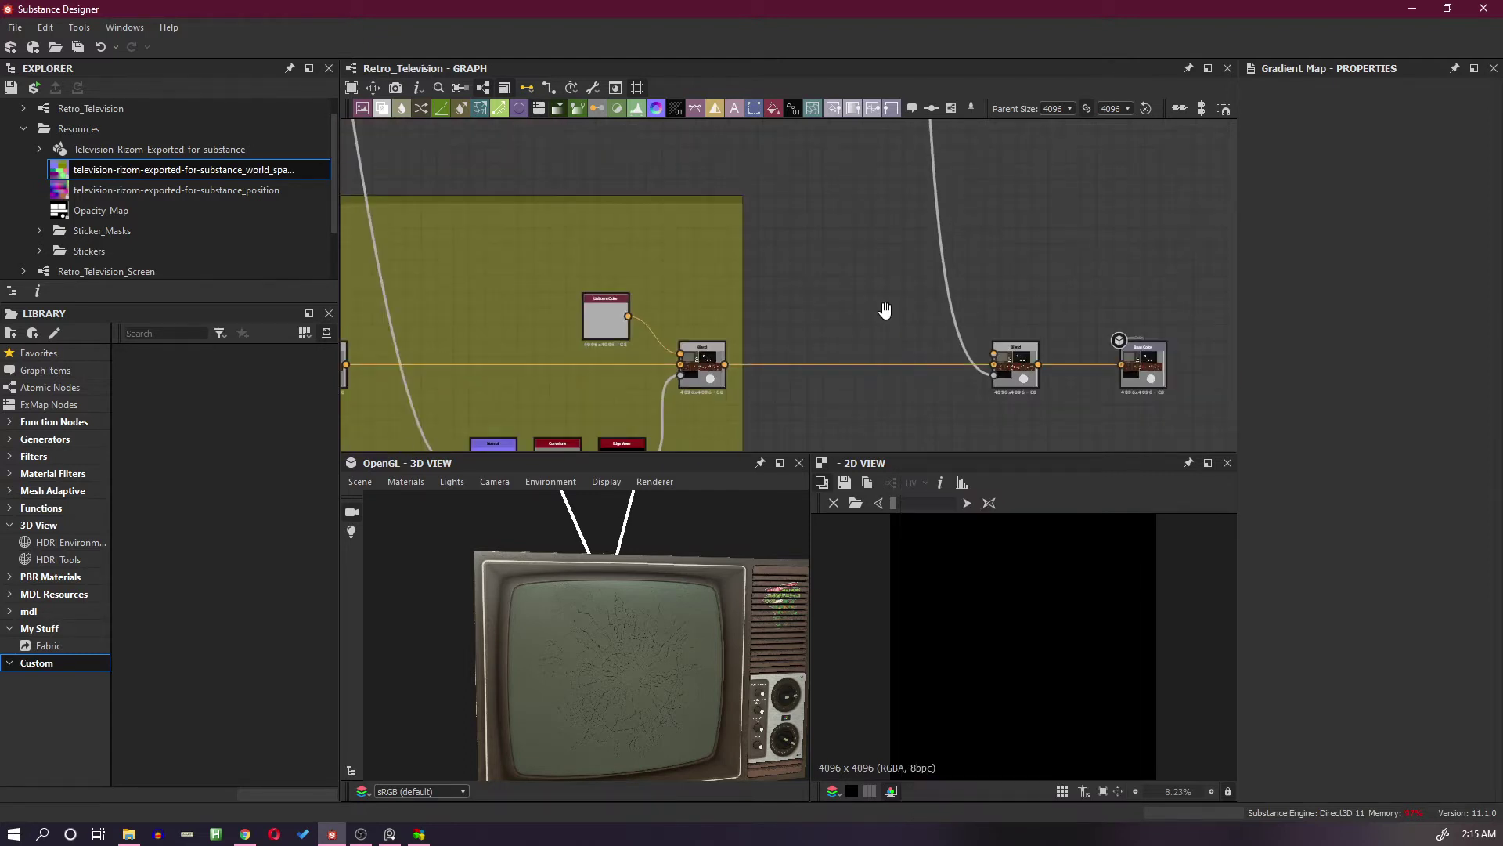
pyautogui.scroll(-3, 909, 318)
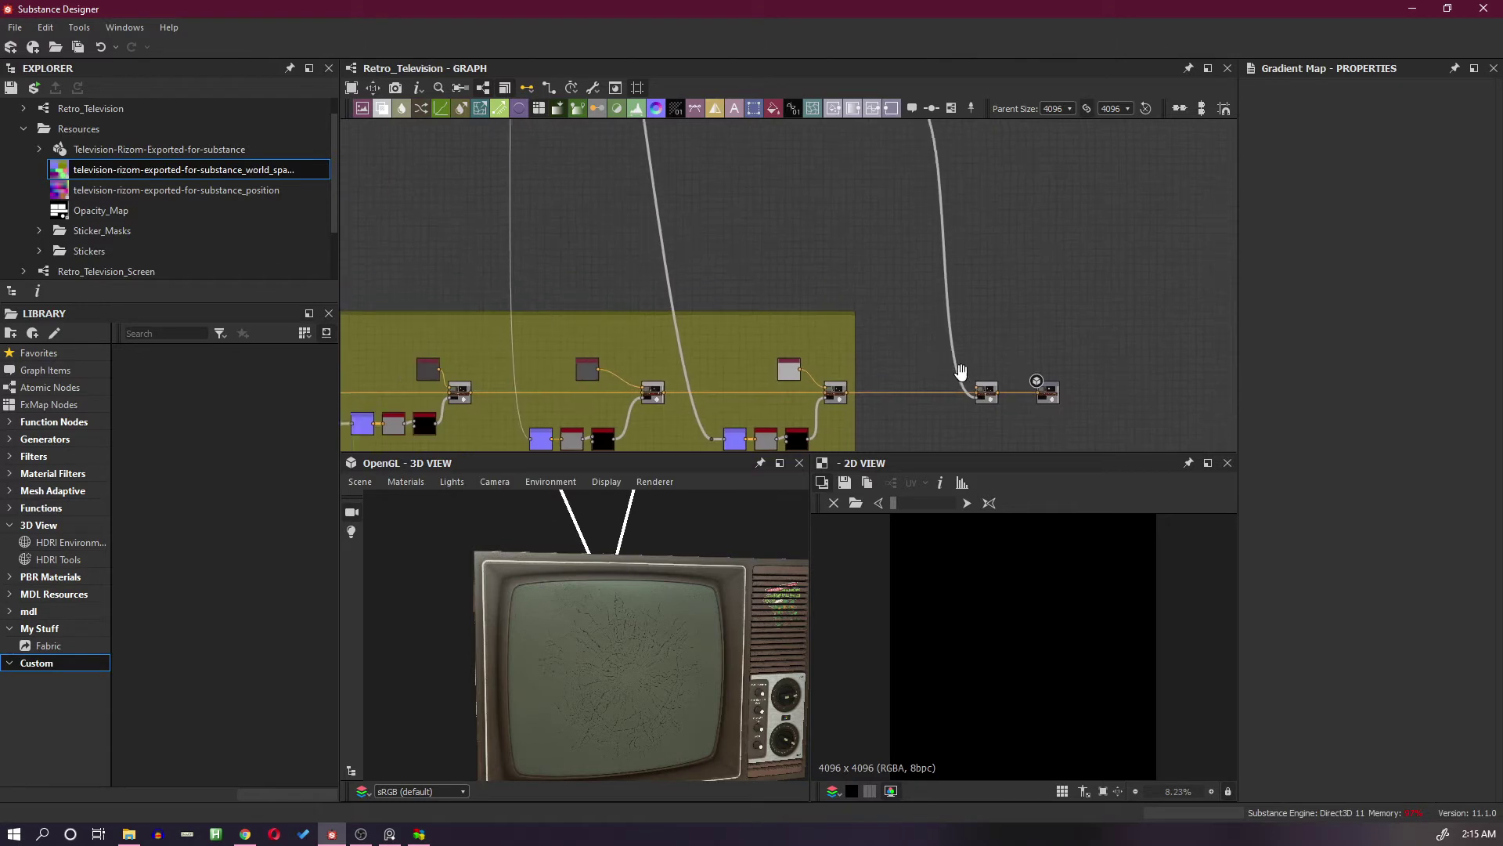
pyautogui.scroll(3, 962, 371)
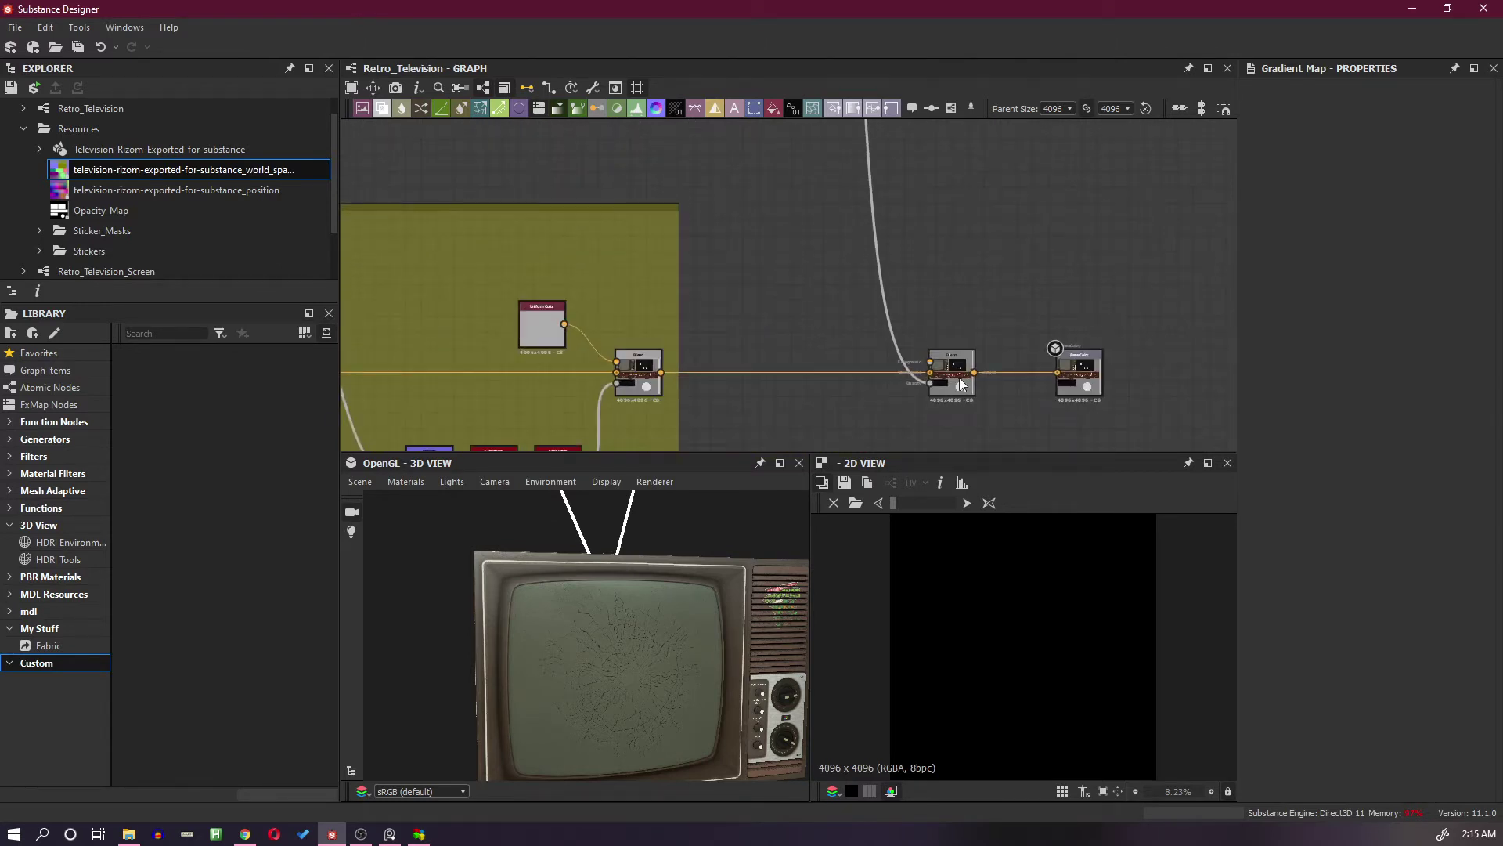
pyautogui.doubleClick(960, 379)
pyautogui.scroll(3, 923, 385)
pyautogui.doubleClick(937, 382)
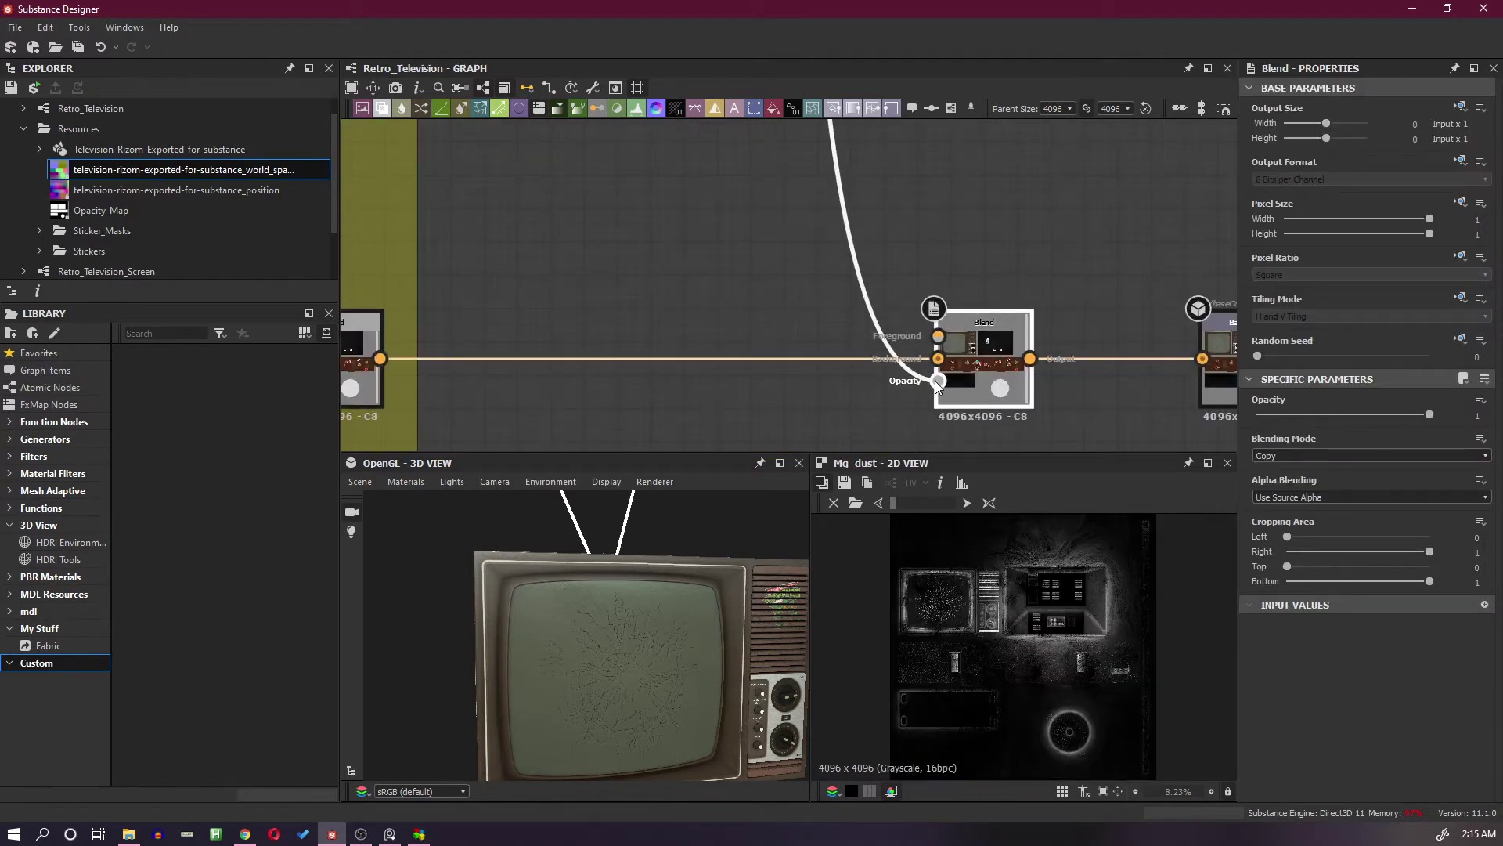
pyautogui.scroll(2, 955, 573)
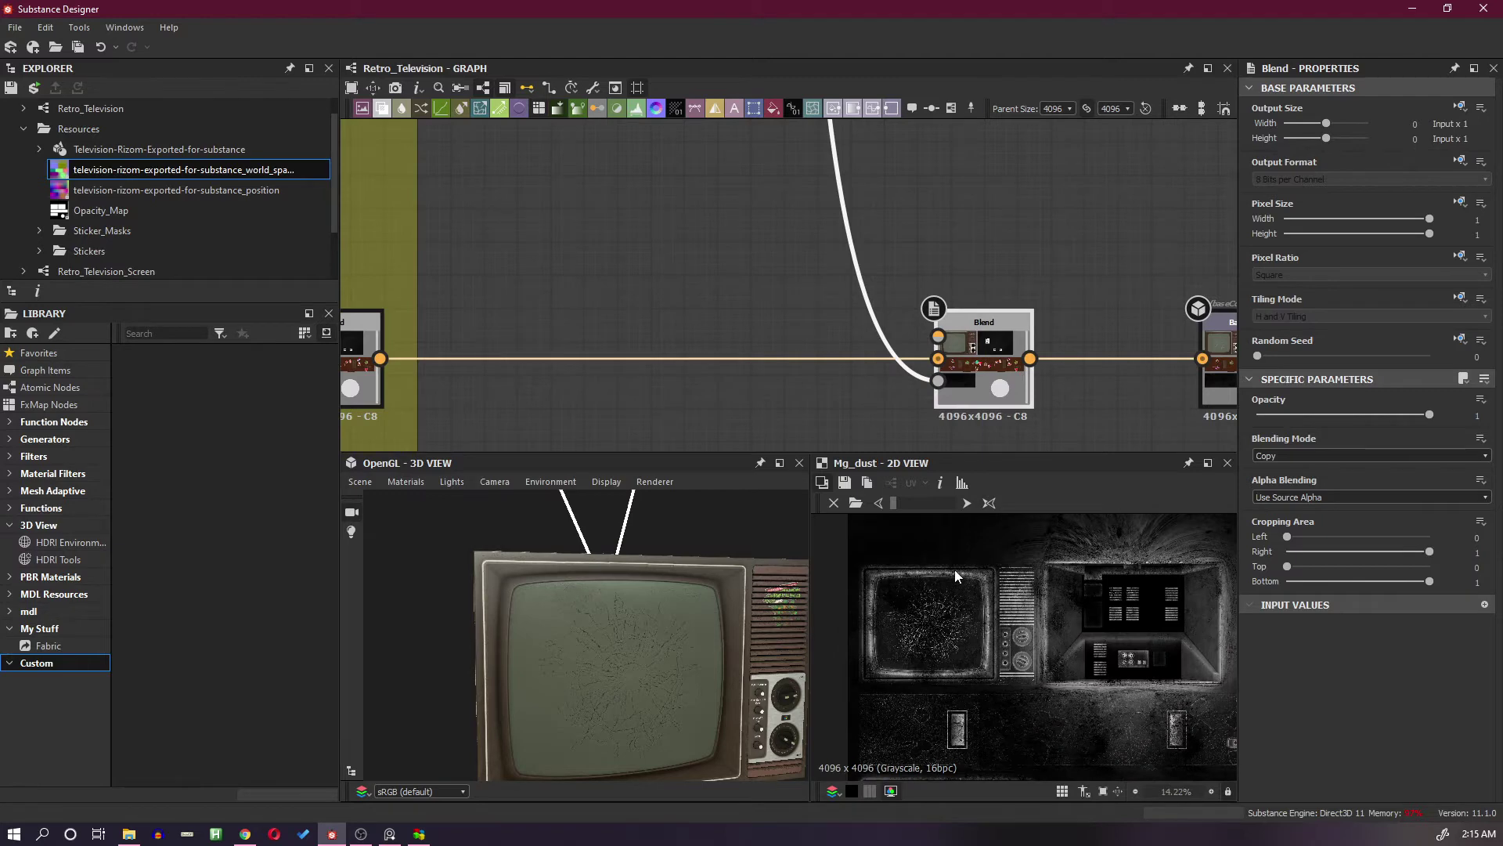
pyautogui.click(754, 208)
pyautogui.press('space')
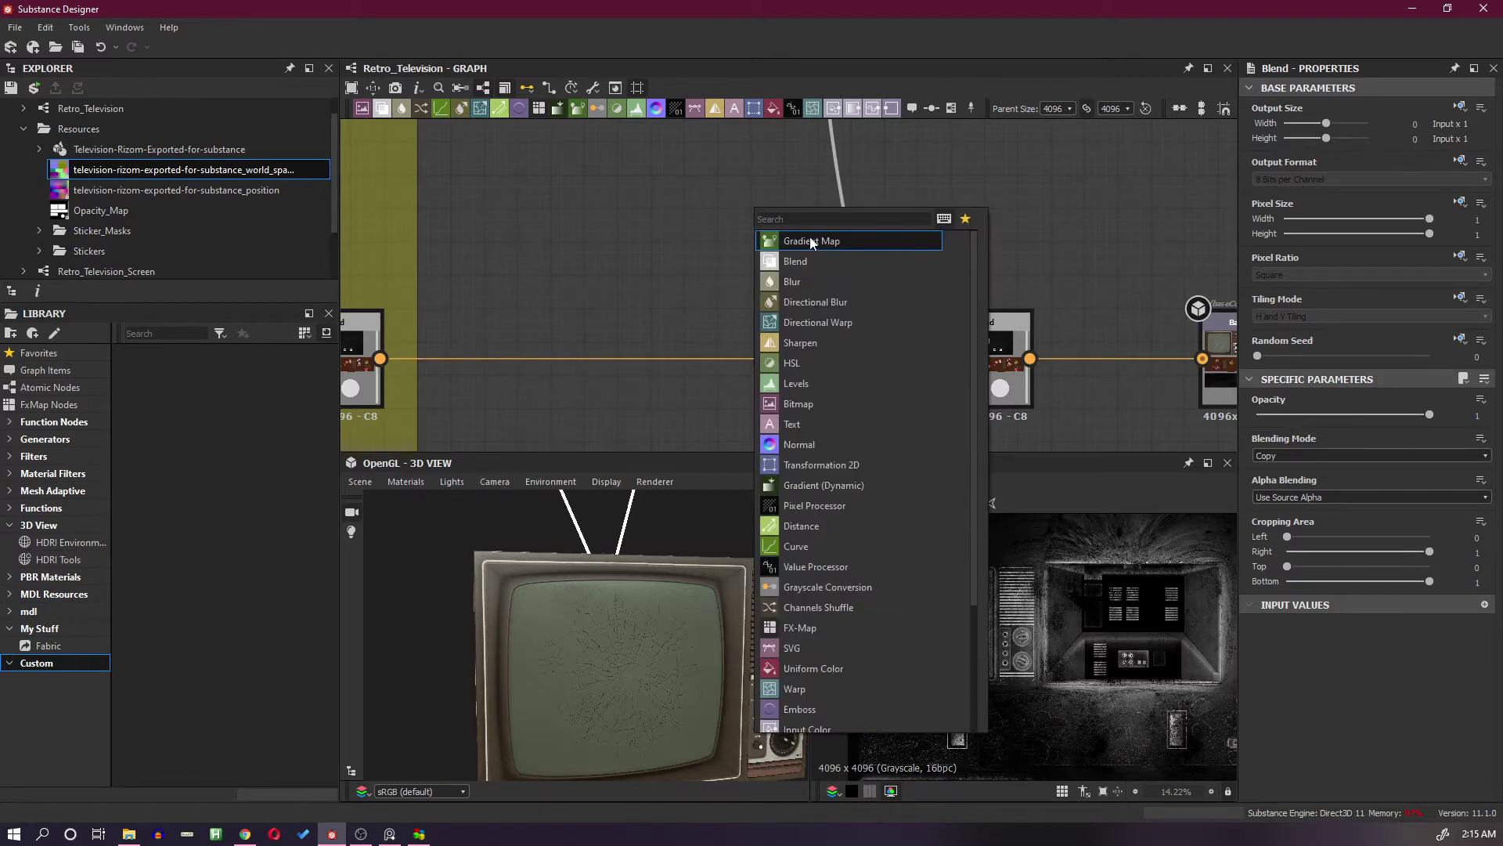
pyautogui.click(730, 252)
pyautogui.scroll(-10, 730, 251)
pyautogui.moveTo(650, 266); pyautogui.dragTo(1003, 405, button='middle')
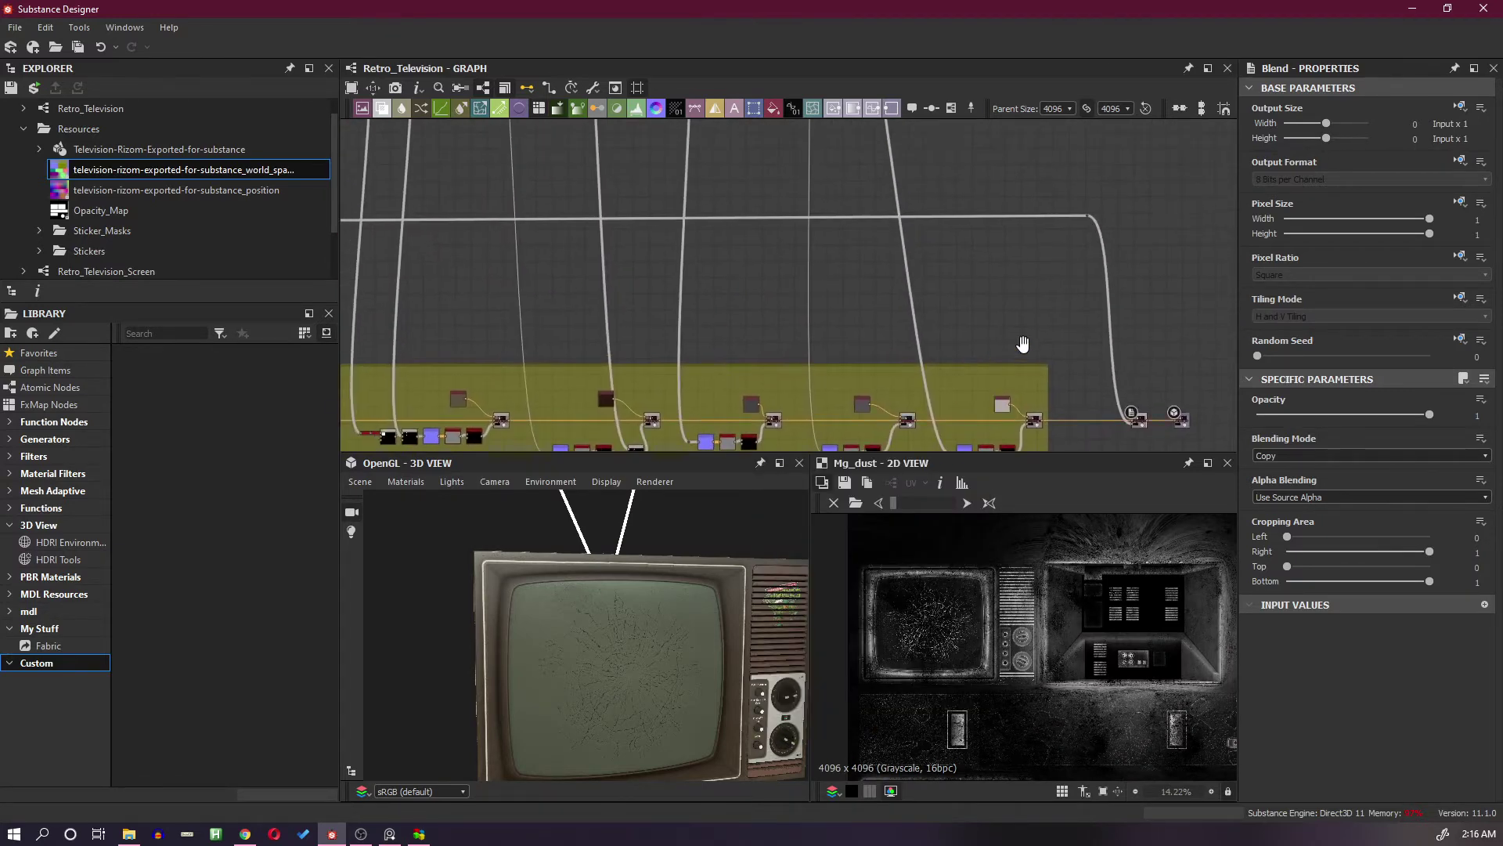
# Add a Uniform Color node before the last Blend and connect it to the Blend's Foreground input
pyautogui.moveTo(1023, 343); pyautogui.dragTo(880, 337, button='middle')
pyautogui.scroll(4, 885, 336)
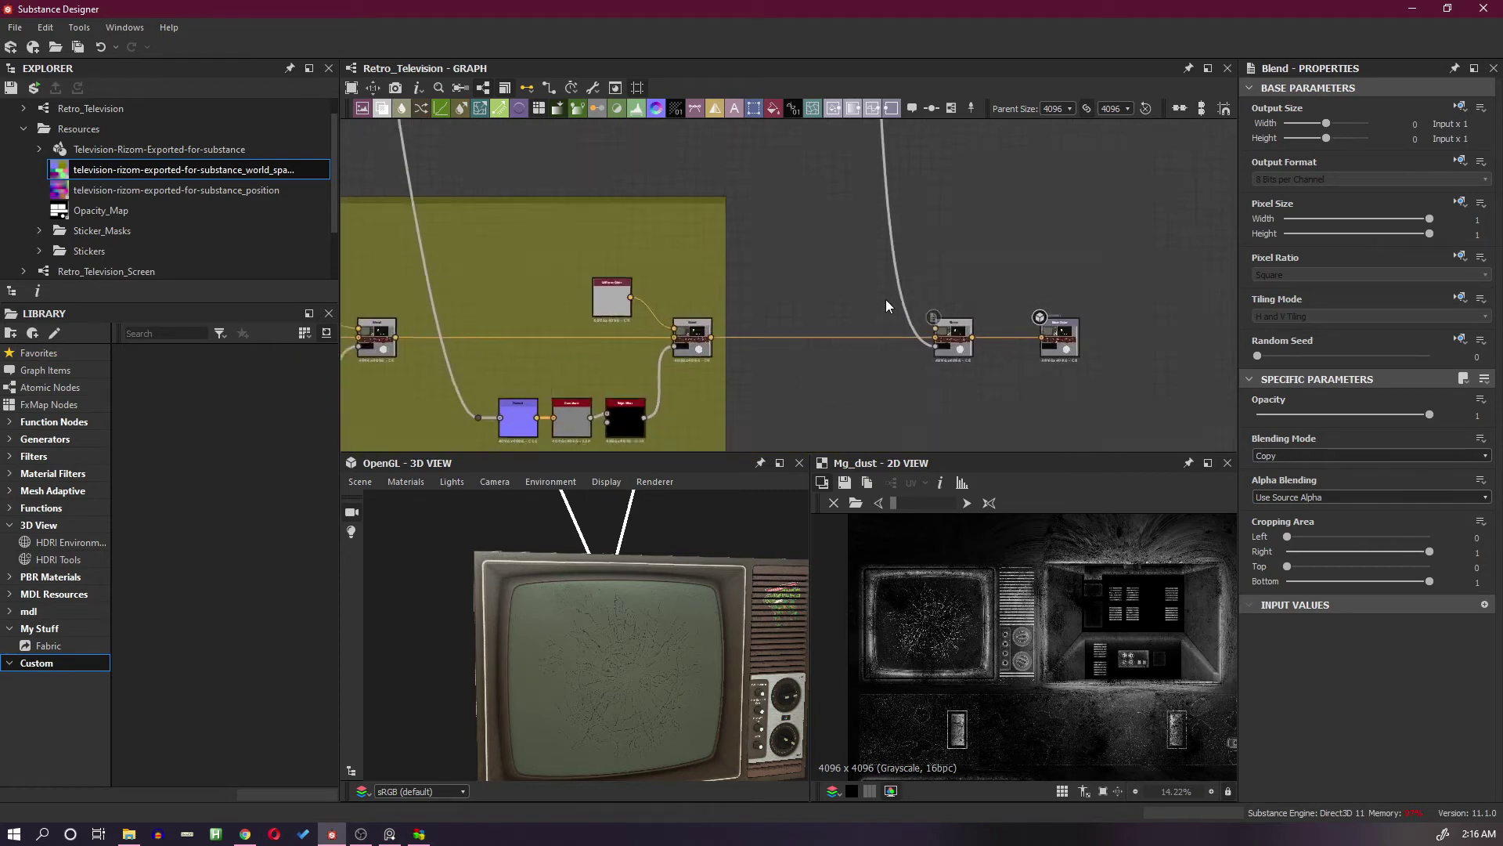
pyautogui.scroll(2, 886, 299)
pyautogui.press('space')
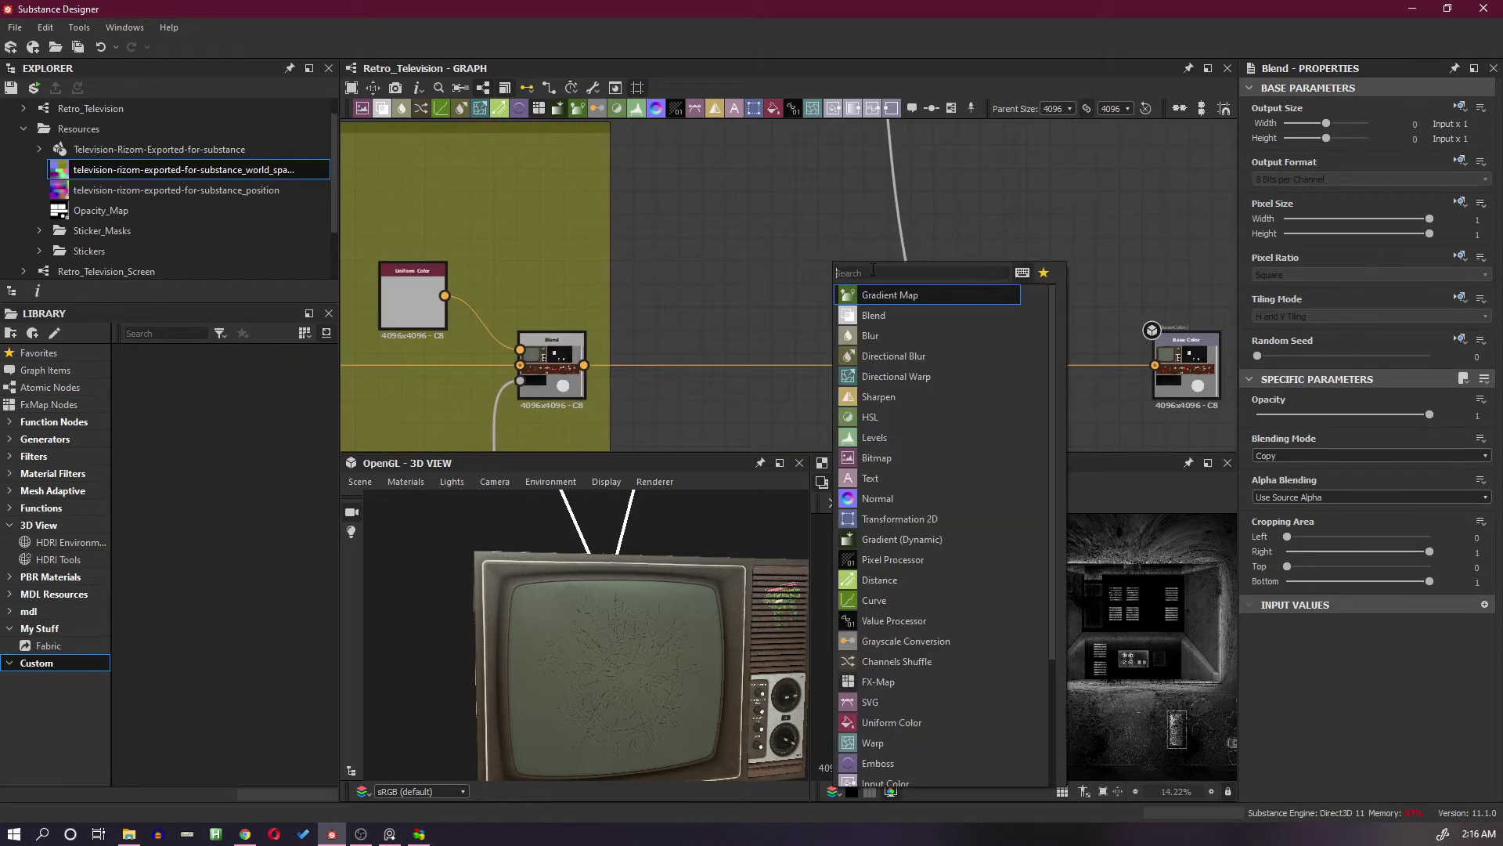
pyautogui.write('un')
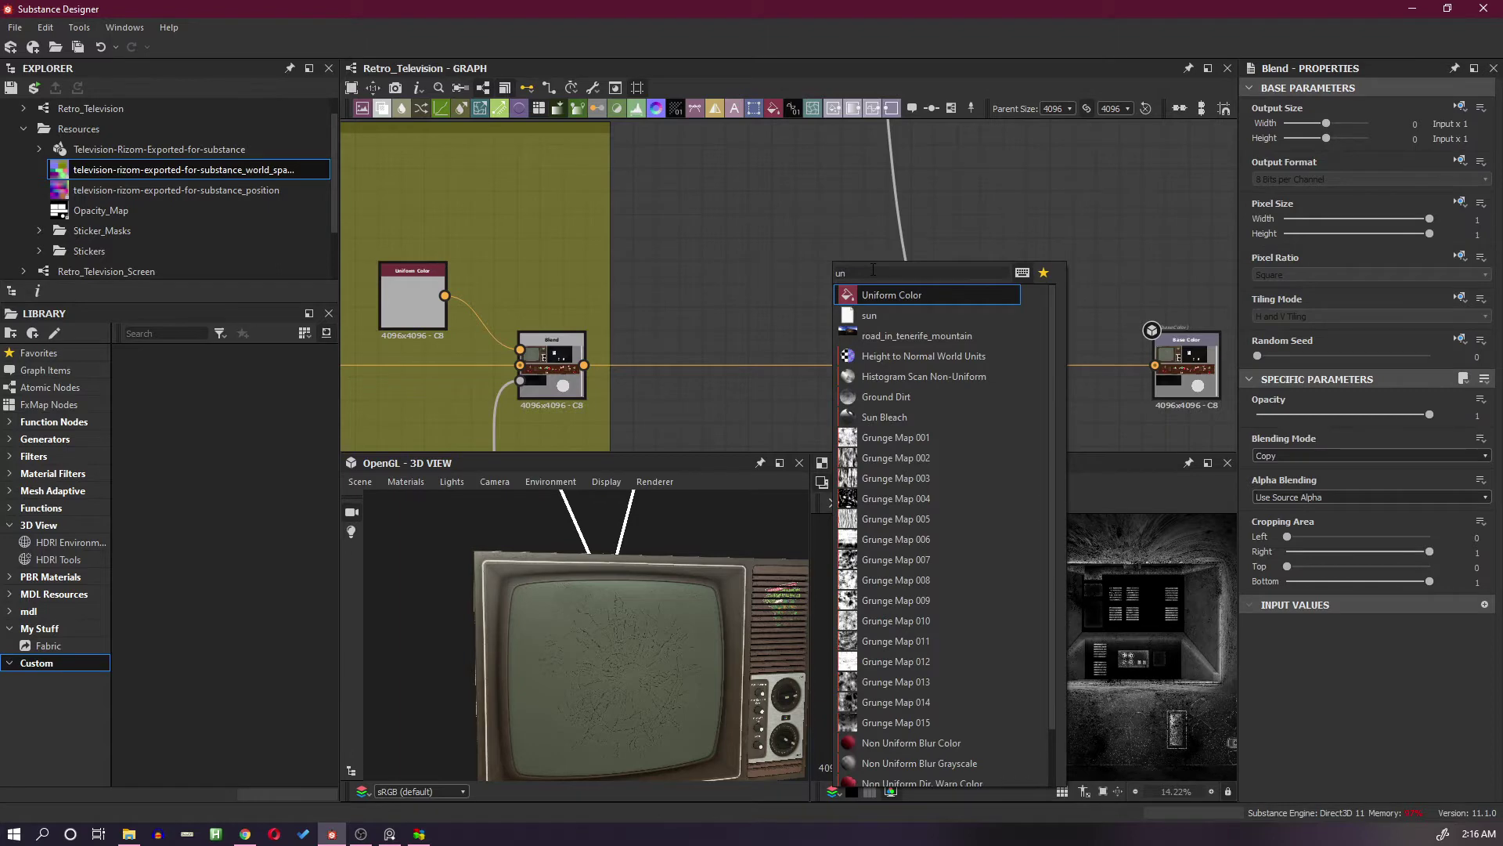
pyautogui.click(873, 294)
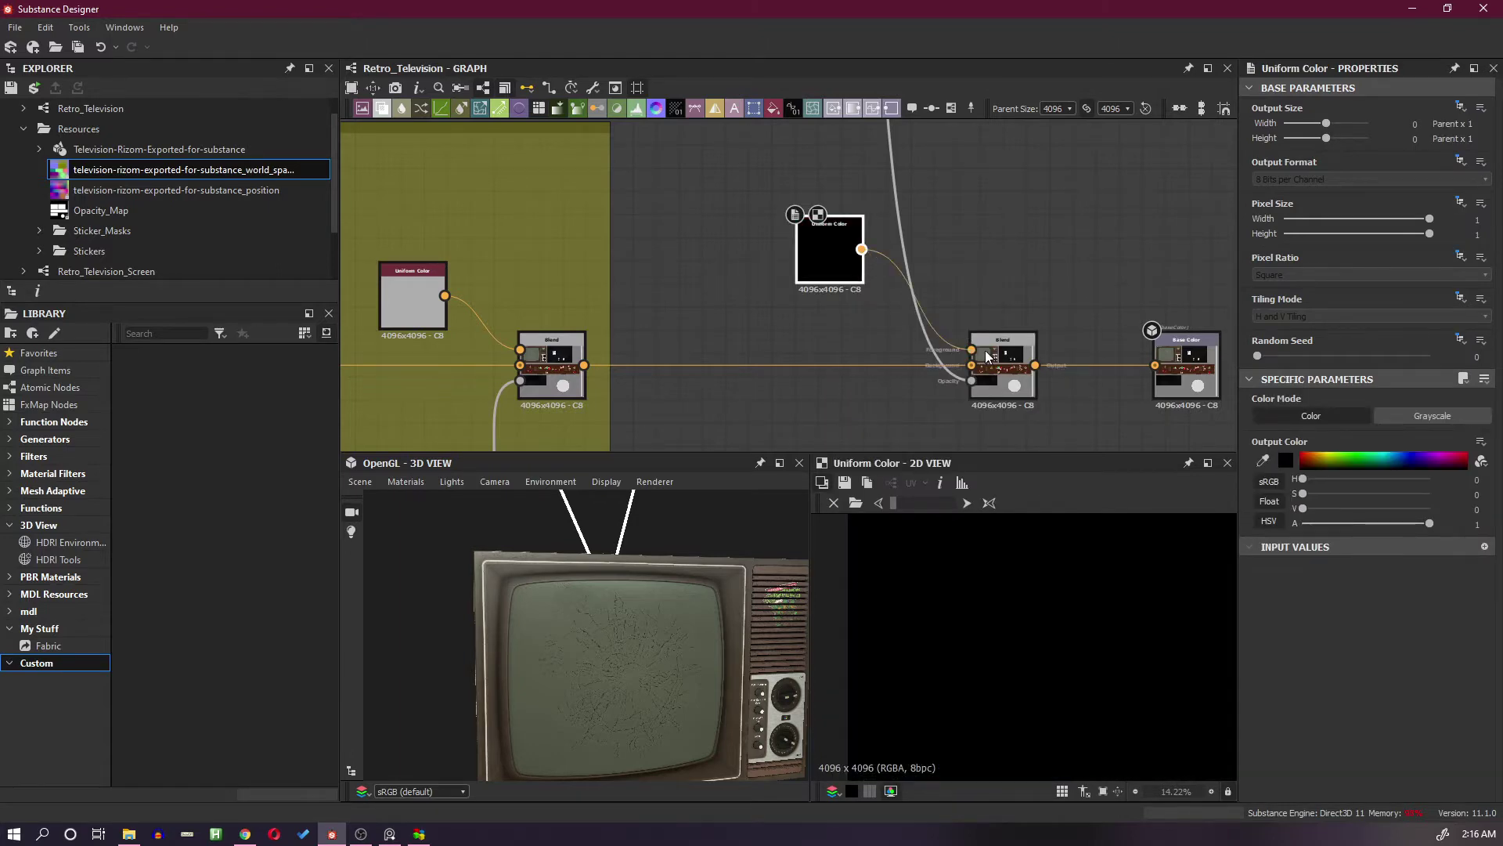
# Move the Dust mask link from the Blend's Opacity to its Foreground and delete the black Uniform Color node
pyautogui.moveTo(753, 625); pyautogui.dragTo(799, 602)
pyautogui.scroll(2, 979, 366)
pyautogui.moveTo(968, 389); pyautogui.dragTo(968, 343)
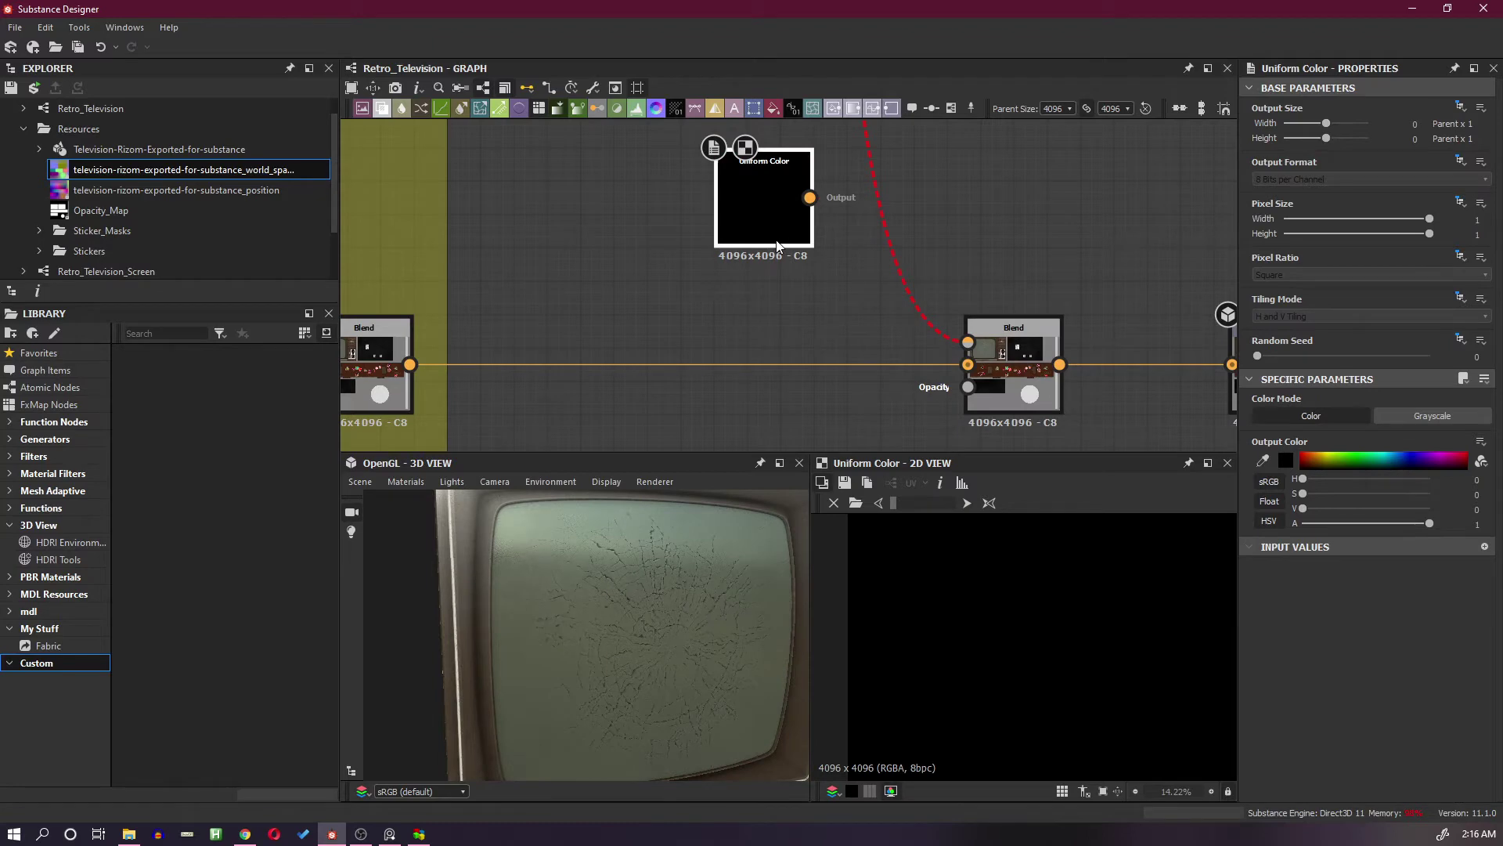
pyautogui.press('Delete')
pyautogui.scroll(-2, 843, 295)
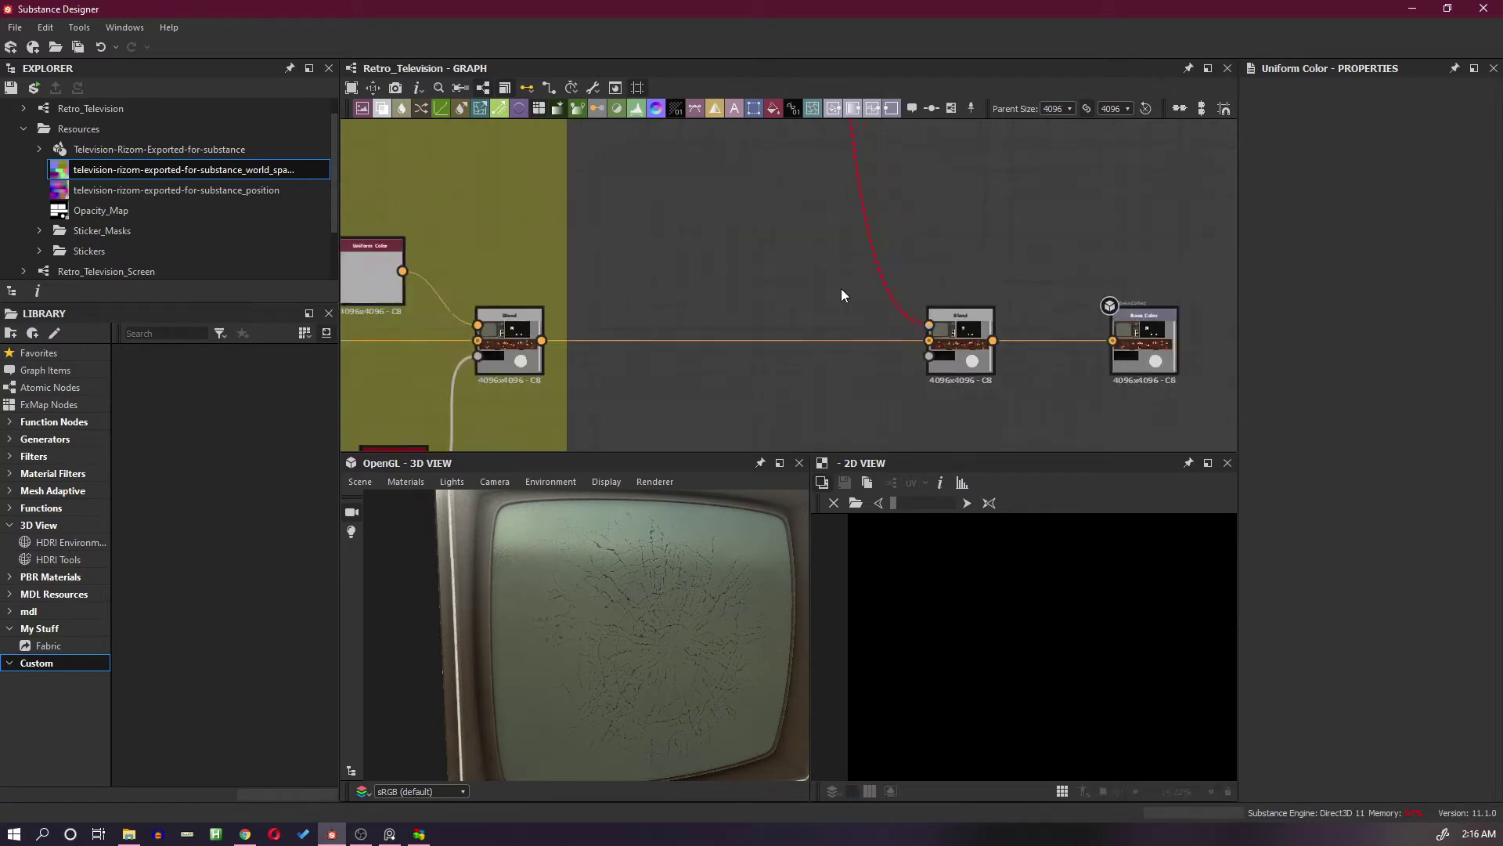
# Examine the Dust node and the ambient occlusion, normal and tri-planar grunge inputs feeding it
pyautogui.scroll(-5, 843, 295)
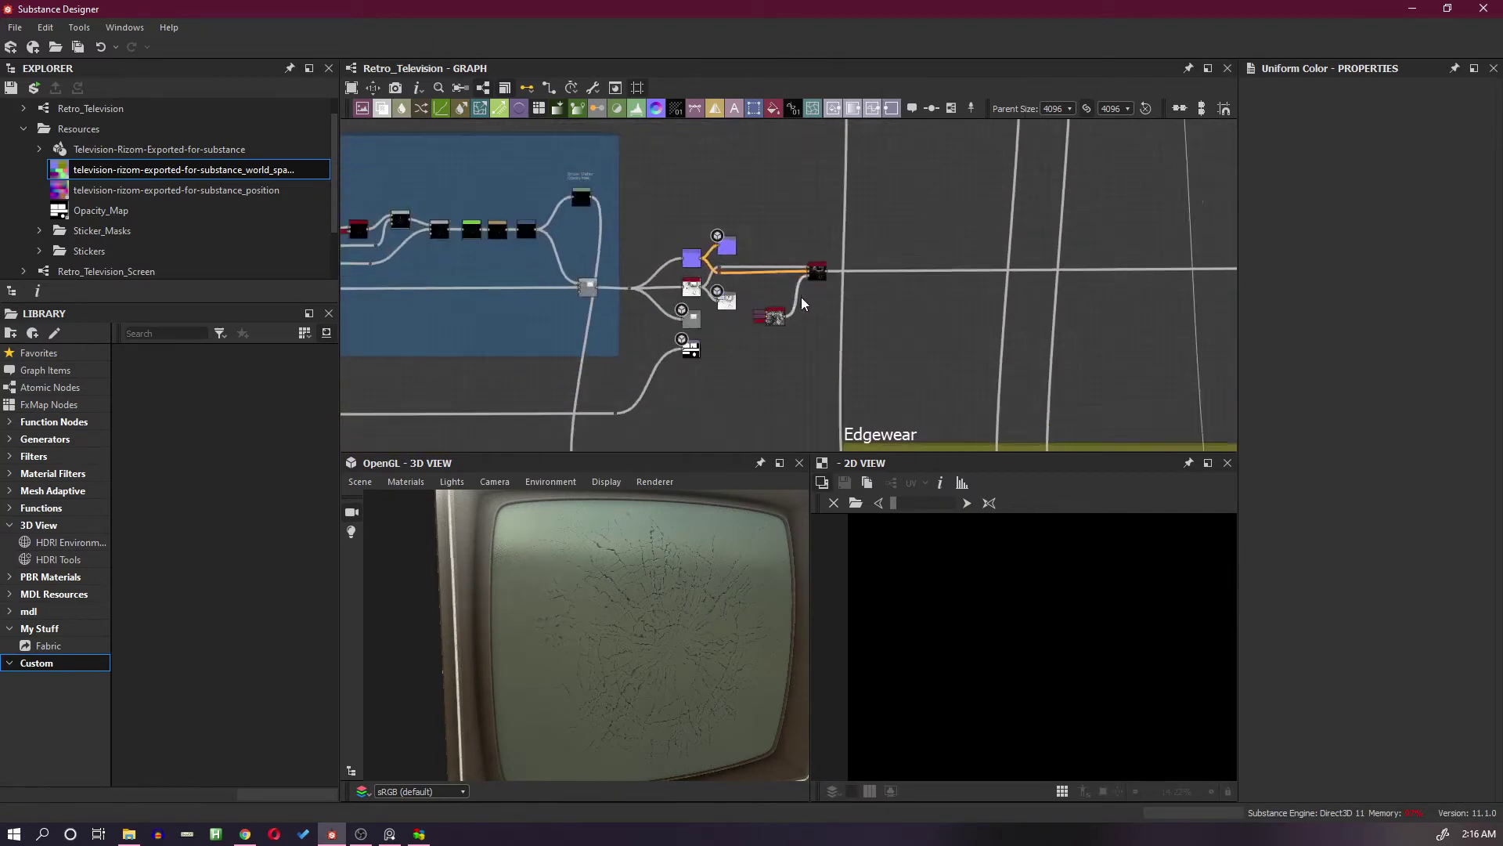
pyautogui.scroll(6, 806, 297)
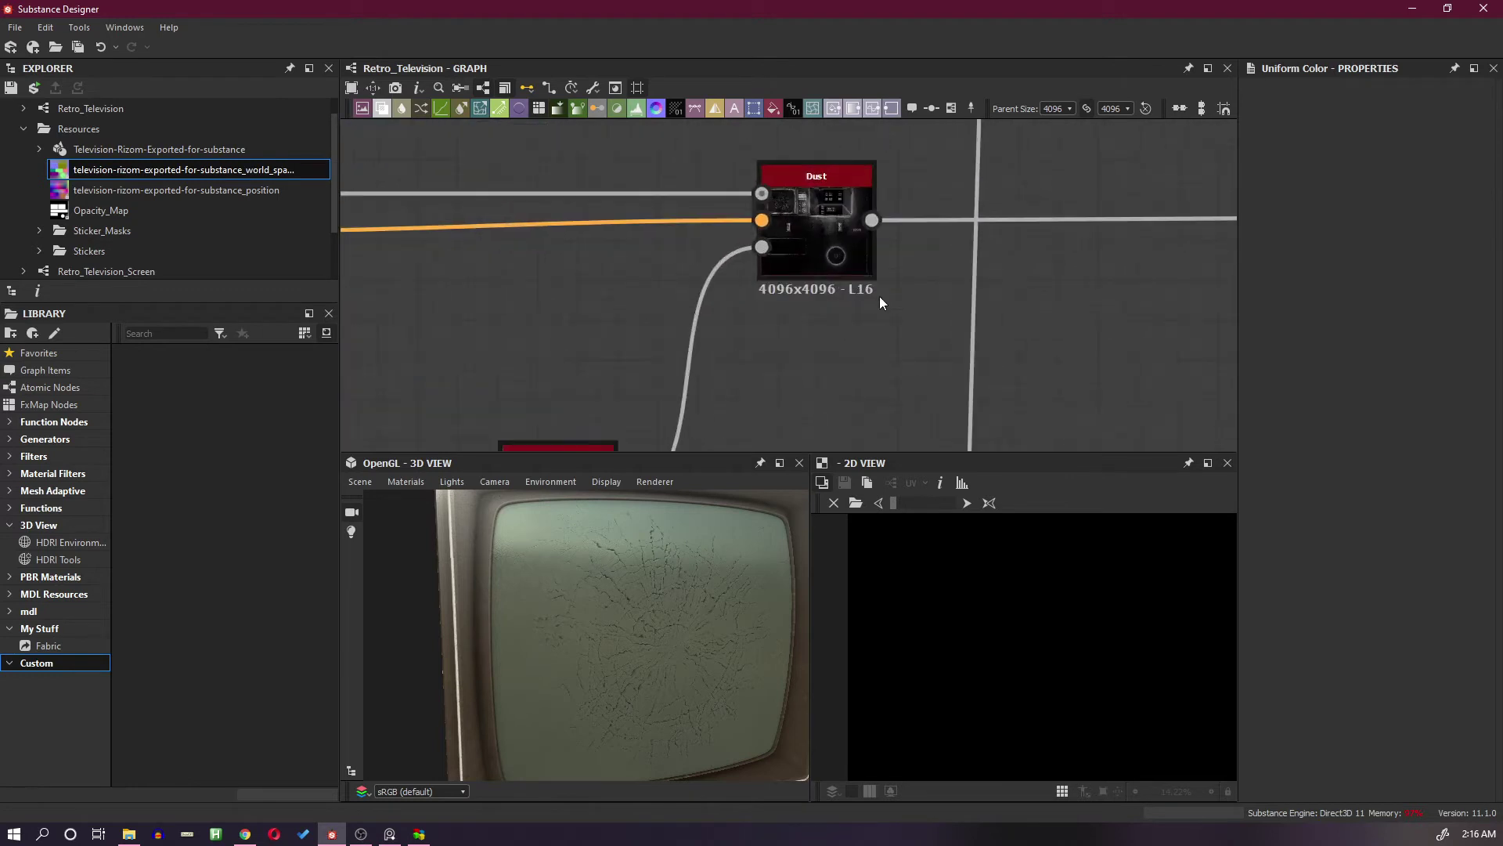
pyautogui.scroll(3, 861, 329)
pyautogui.scroll(-4, 855, 337)
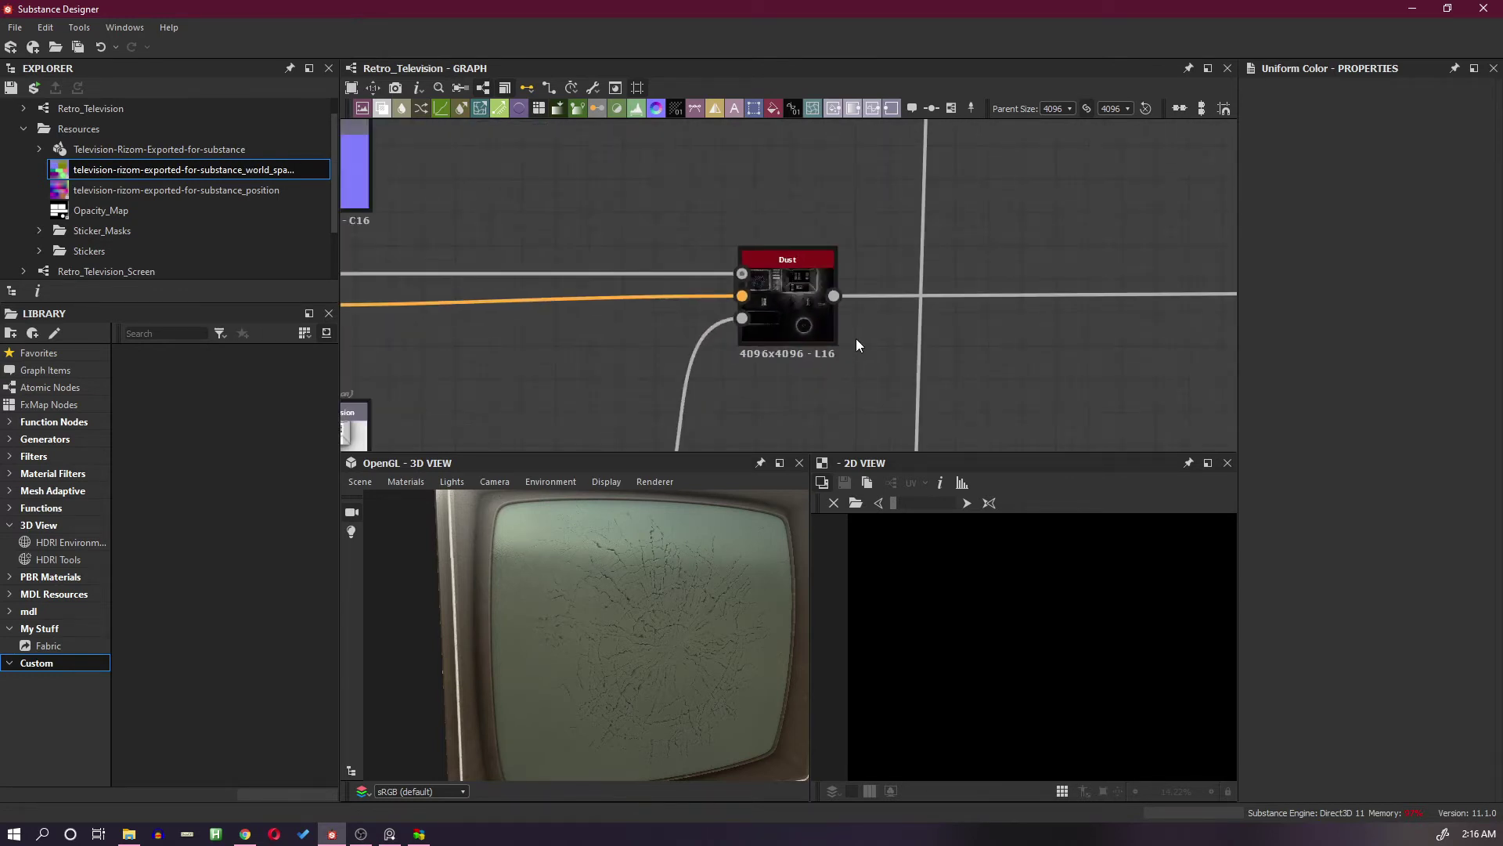
pyautogui.moveTo(856, 339); pyautogui.dragTo(801, 345, button='middle')
pyautogui.scroll(1, 801, 343)
pyautogui.scroll(-4, 757, 305)
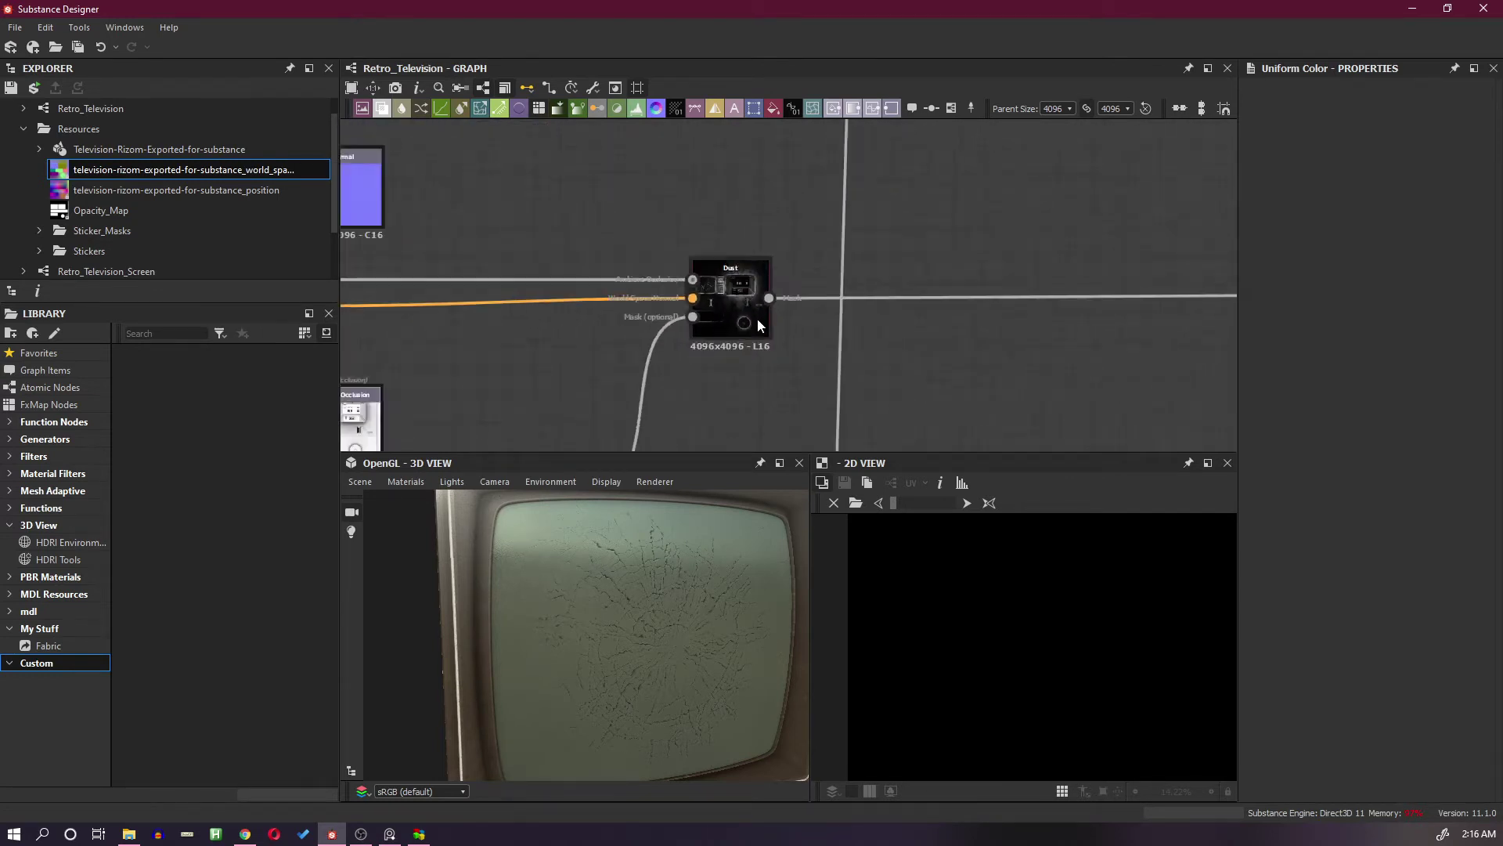
pyautogui.moveTo(622, 366); pyautogui.dragTo(685, 308, button='middle')
pyautogui.scroll(1, 685, 309)
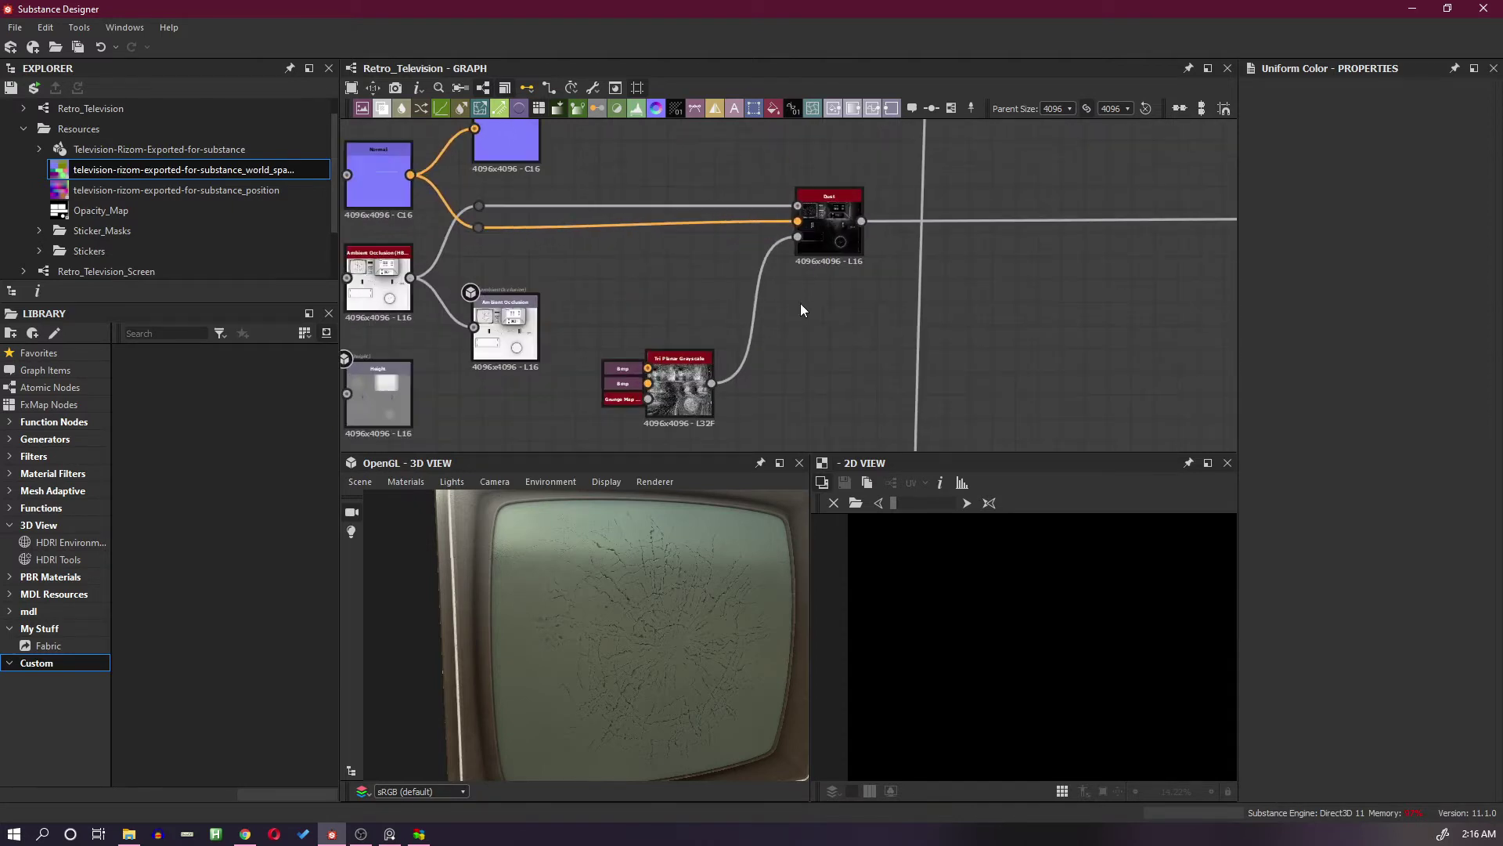
# Insert a Gradient Map node on the link from the Dust mask to the last Blend's Foreground
pyautogui.scroll(-6, 1013, 280)
pyautogui.moveTo(1038, 303); pyautogui.dragTo(333, 193, button='middle')
pyautogui.scroll(-3, 648, 221)
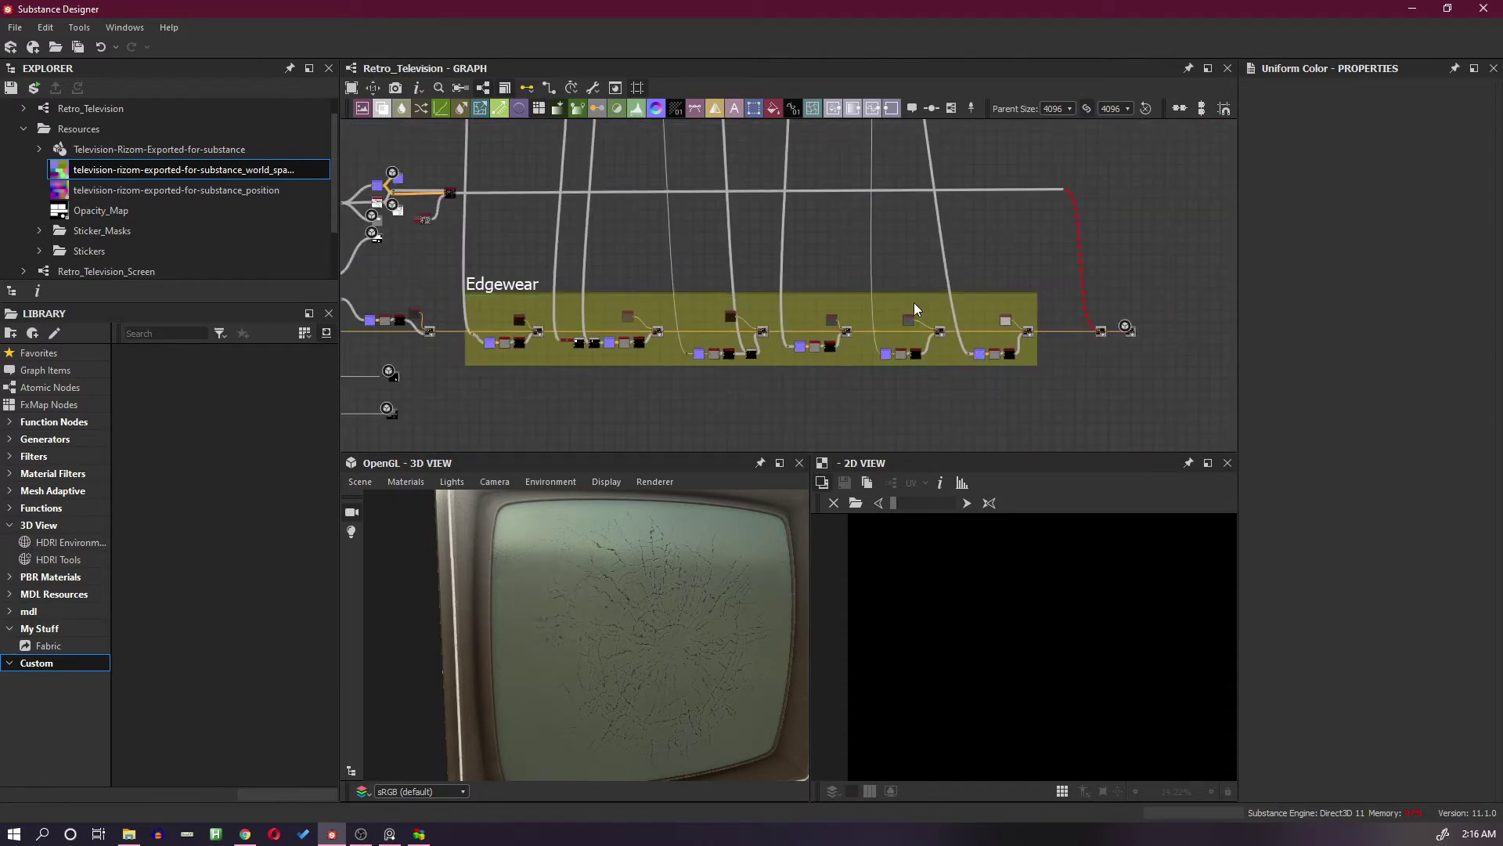
pyautogui.moveTo(1005, 313); pyautogui.dragTo(793, 315, button='middle')
pyautogui.scroll(8, 864, 328)
pyautogui.scroll(2, 1046, 358)
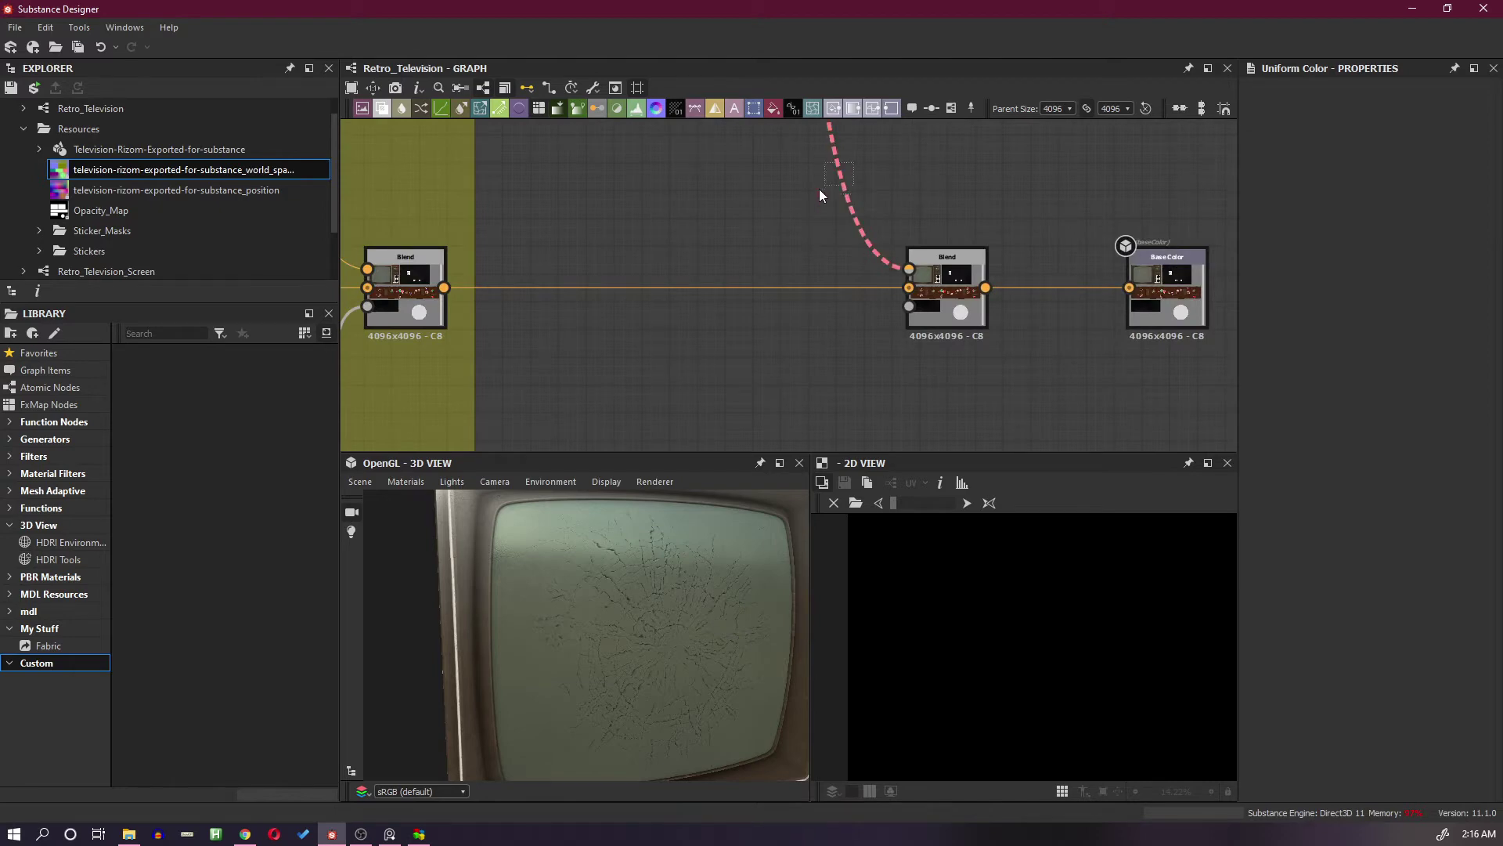
pyautogui.press('space')
pyautogui.click(922, 227)
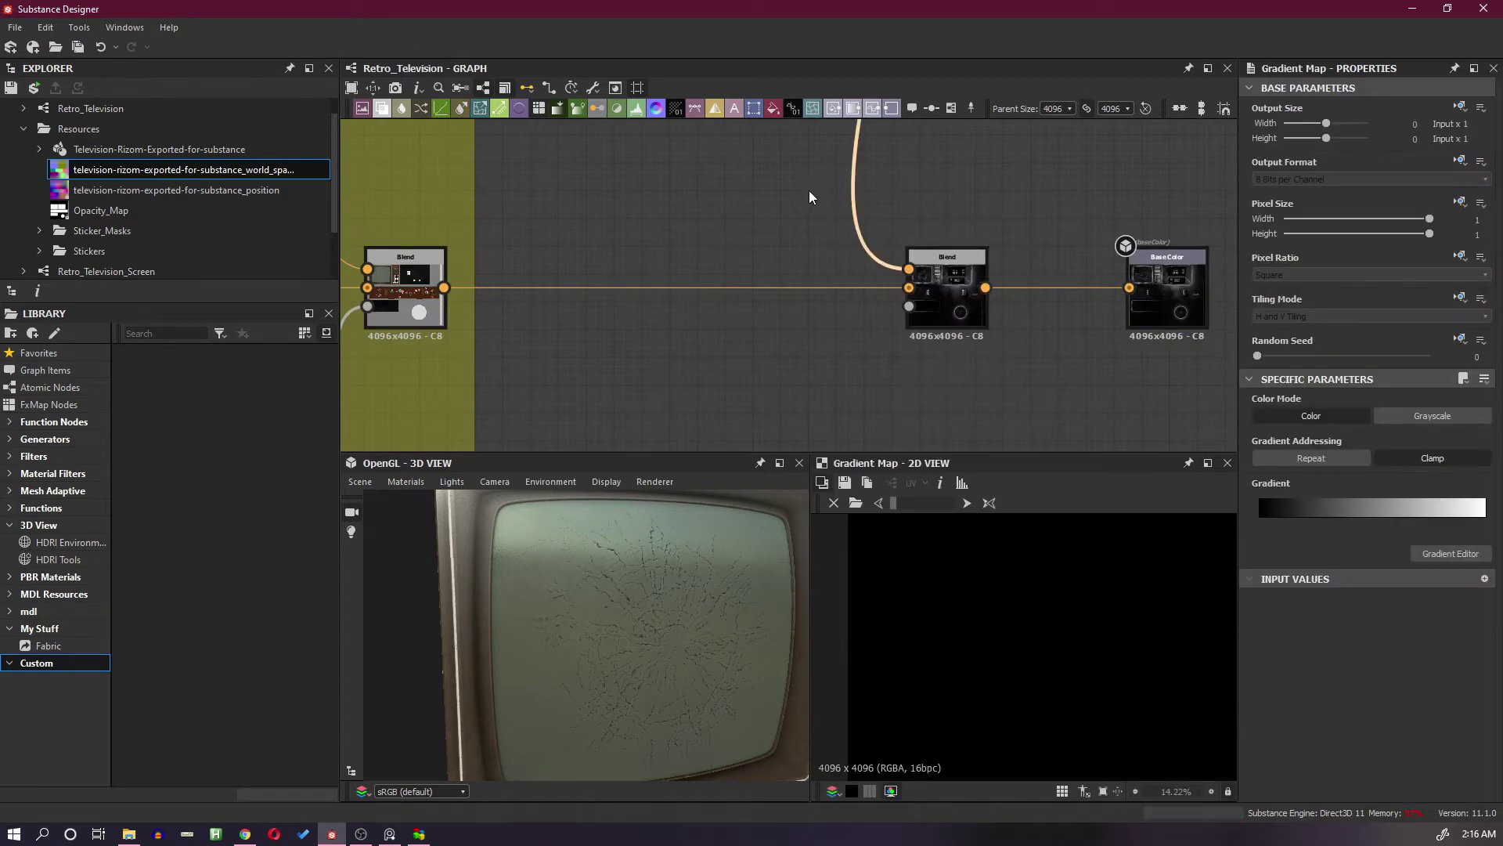
# Move the new Gradient Map node down beside the last Blend, just before its Foreground input
pyautogui.scroll(-3, 809, 190)
pyautogui.moveTo(906, 158); pyautogui.dragTo(972, 283, button='middle')
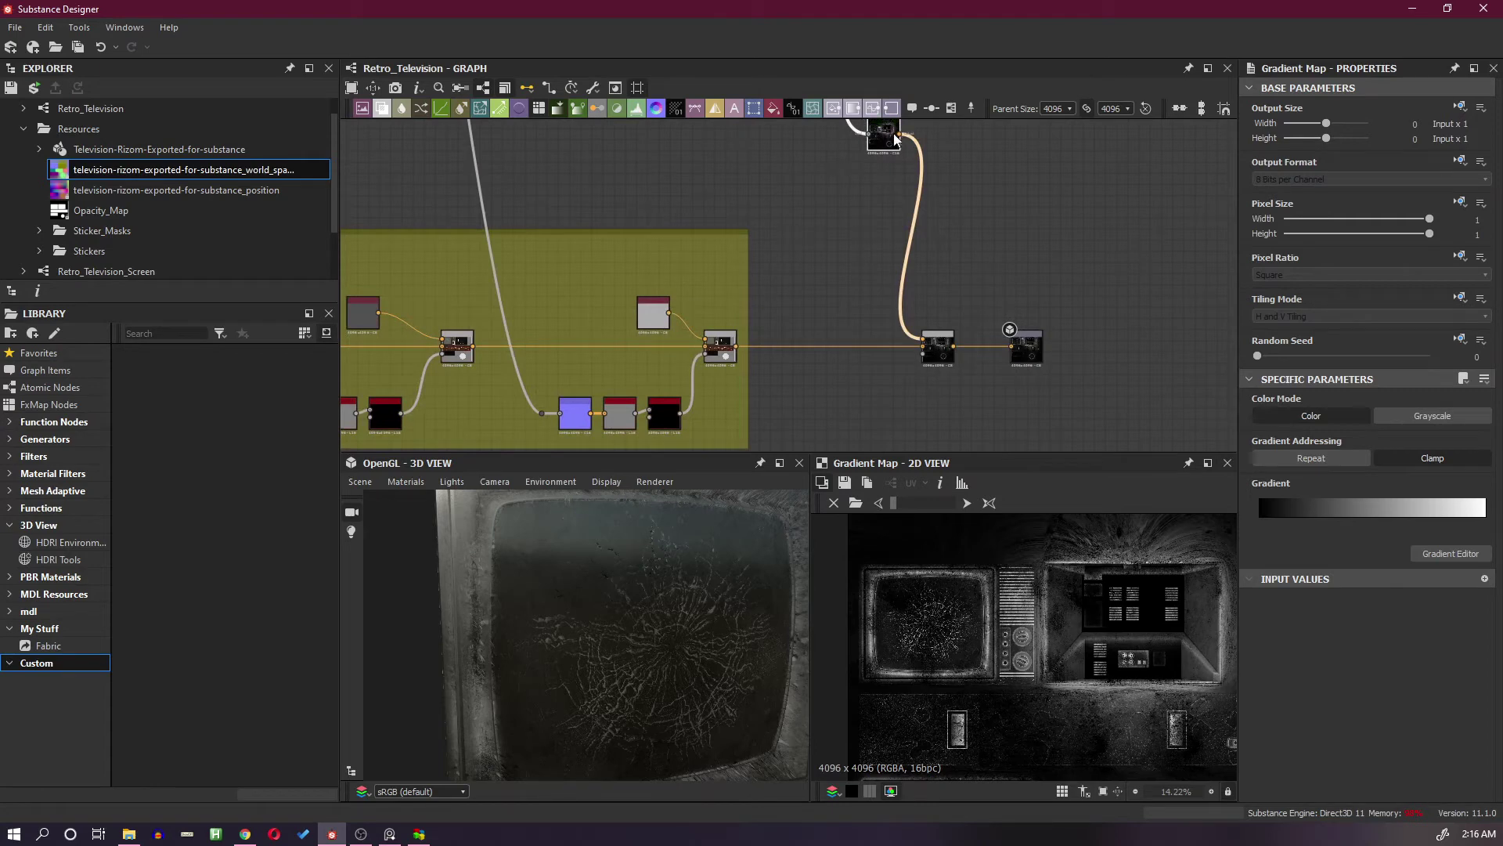
pyautogui.moveTo(895, 139); pyautogui.dragTo(860, 291)
pyautogui.scroll(4, 951, 377)
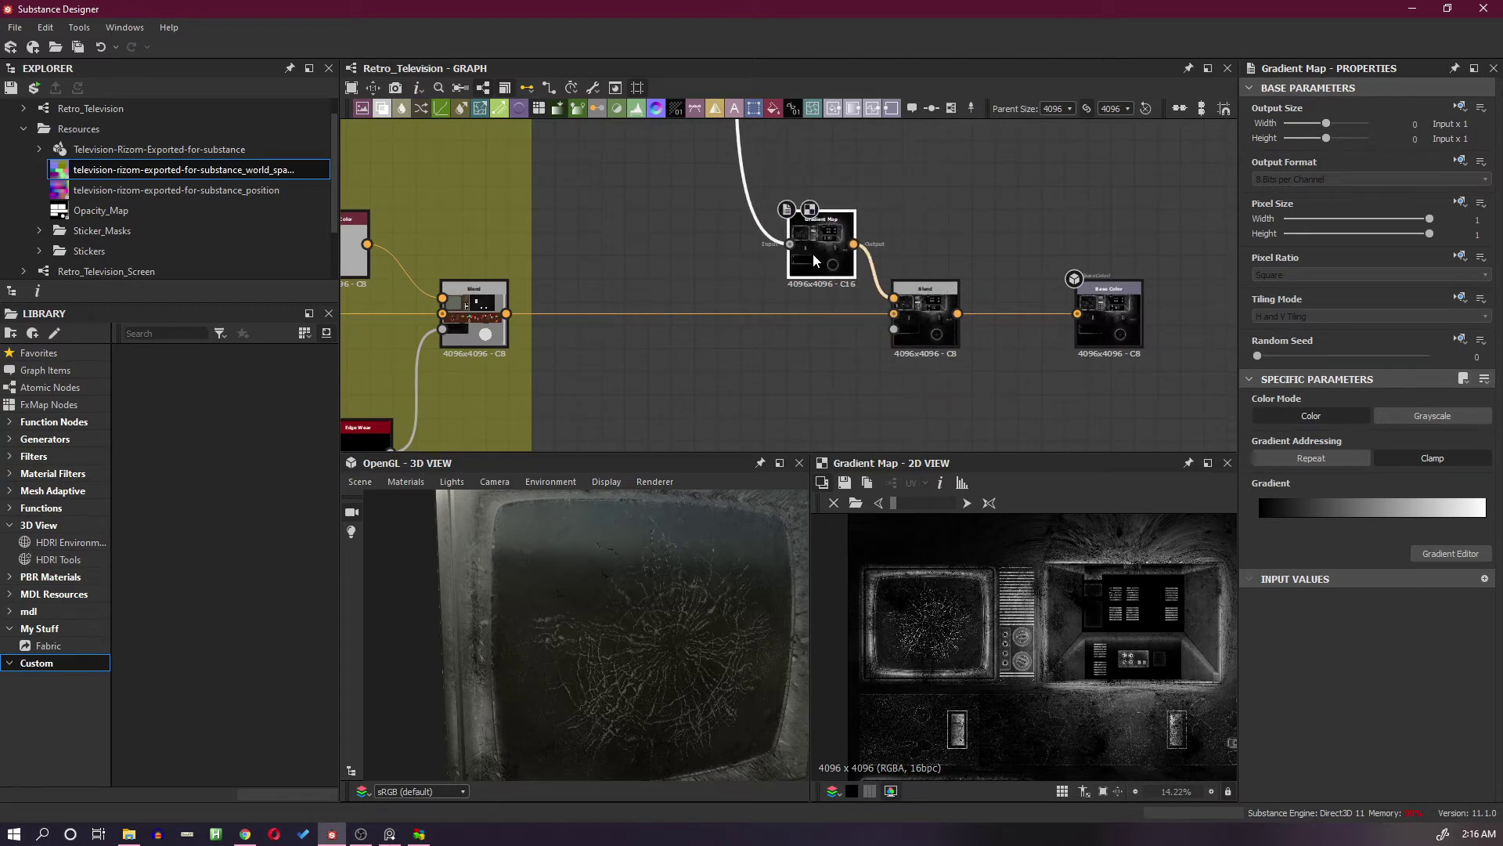
pyautogui.scroll(2, 887, 270)
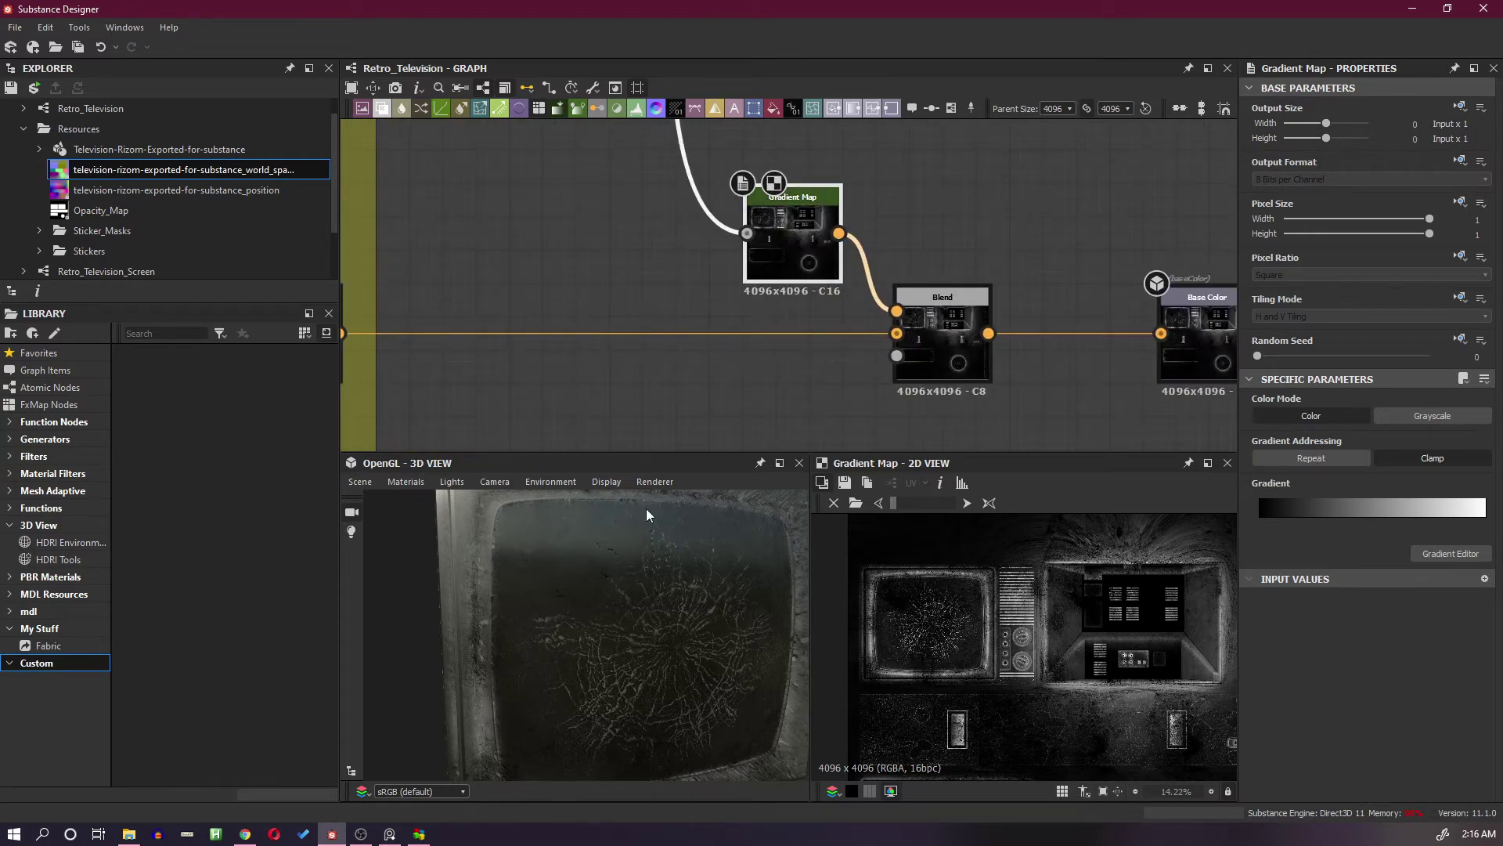
pyautogui.moveTo(645, 514); pyautogui.dragTo(803, 542)
# Try the Add (Linear Dodge) blending mode on the last Blend, then return it to Copy
pyautogui.click(946, 354)
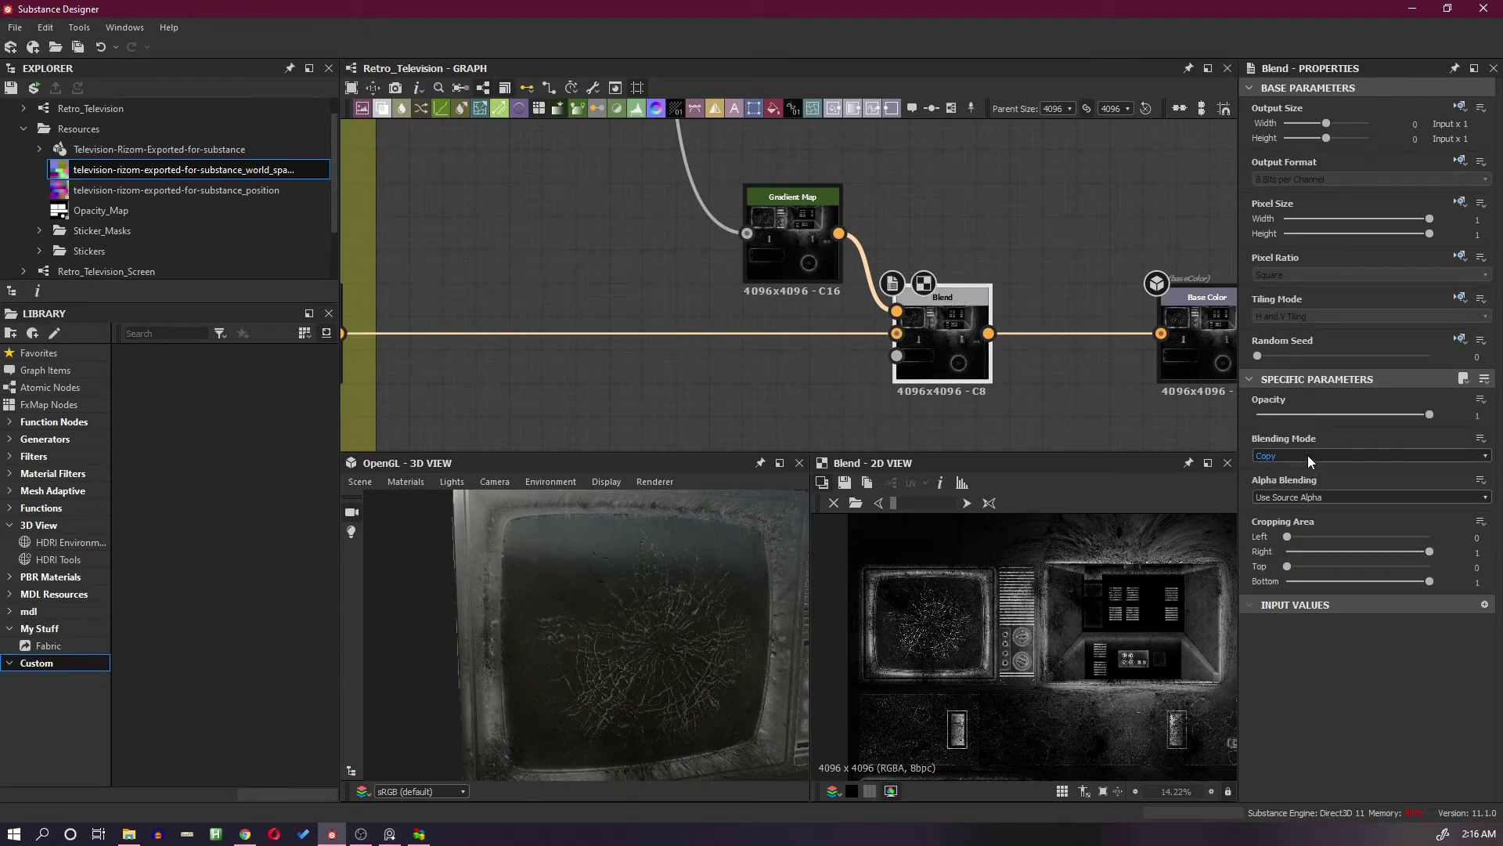
pyautogui.scroll(-1, 1308, 454)
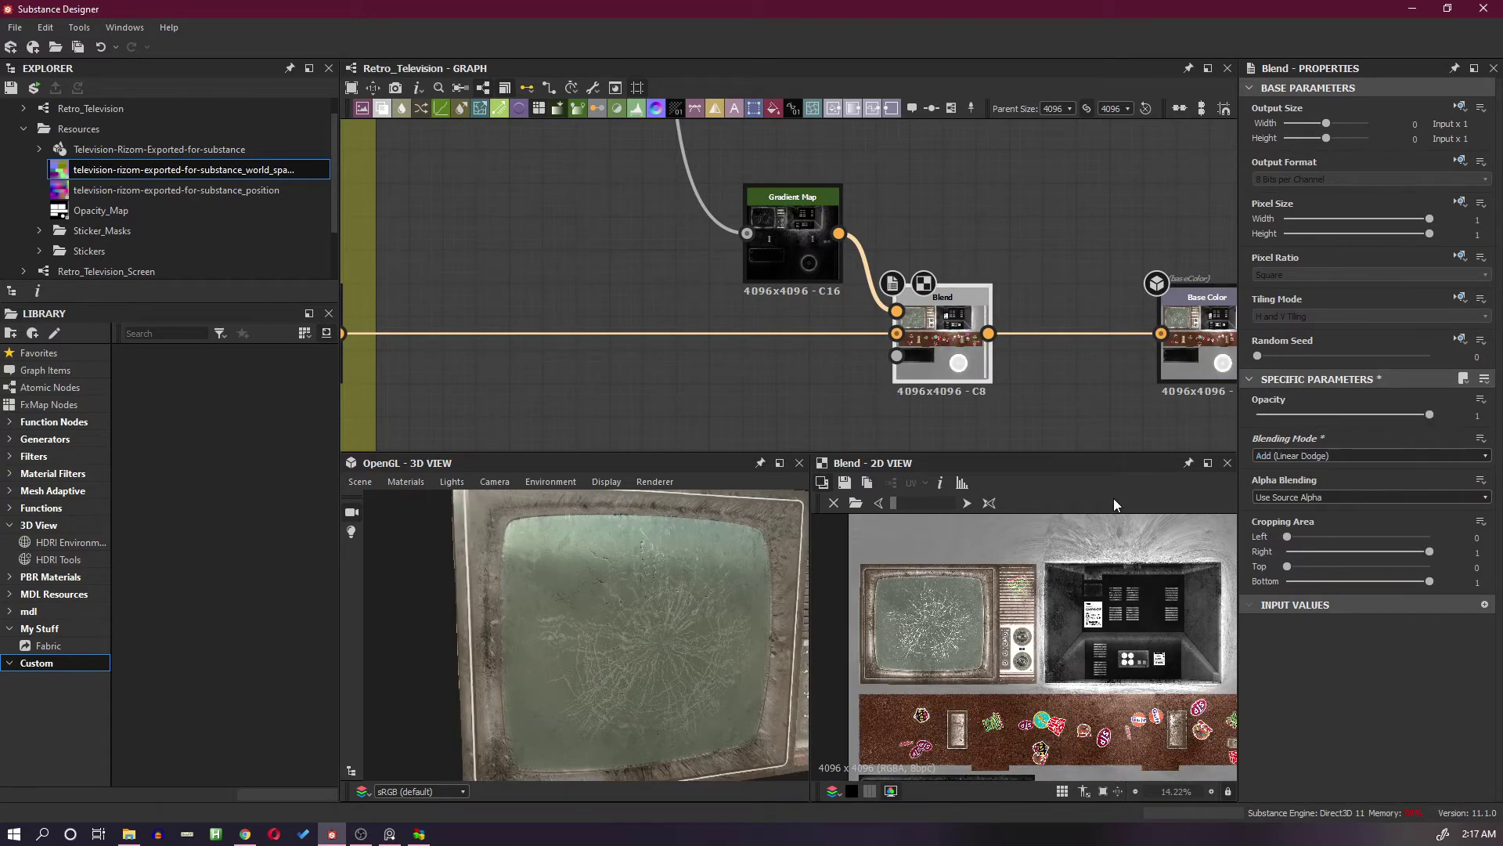
pyautogui.moveTo(626, 611); pyautogui.dragTo(668, 612)
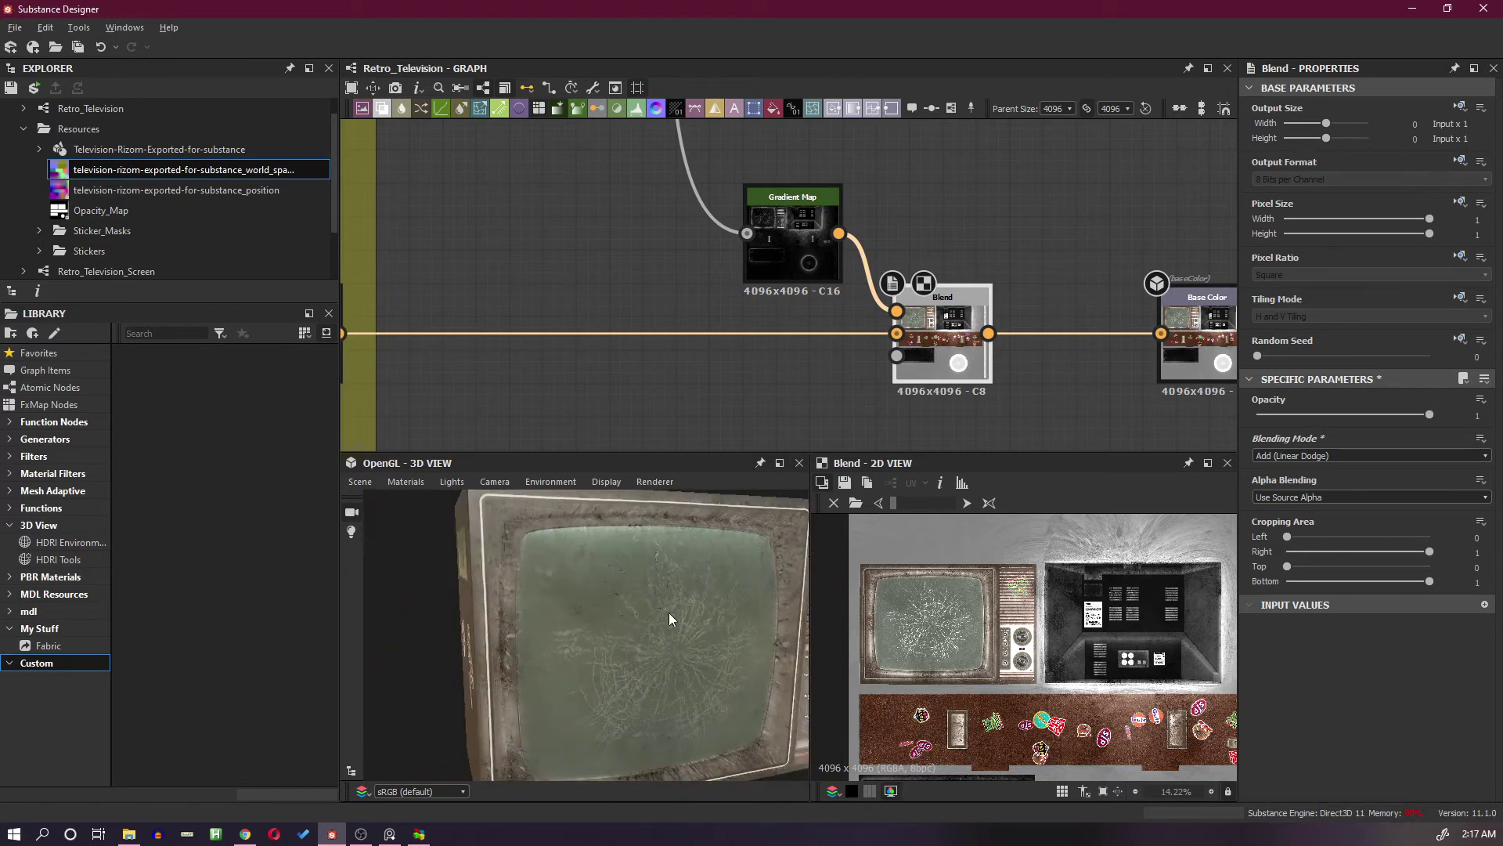
pyautogui.click(1304, 462)
pyautogui.click(1307, 468)
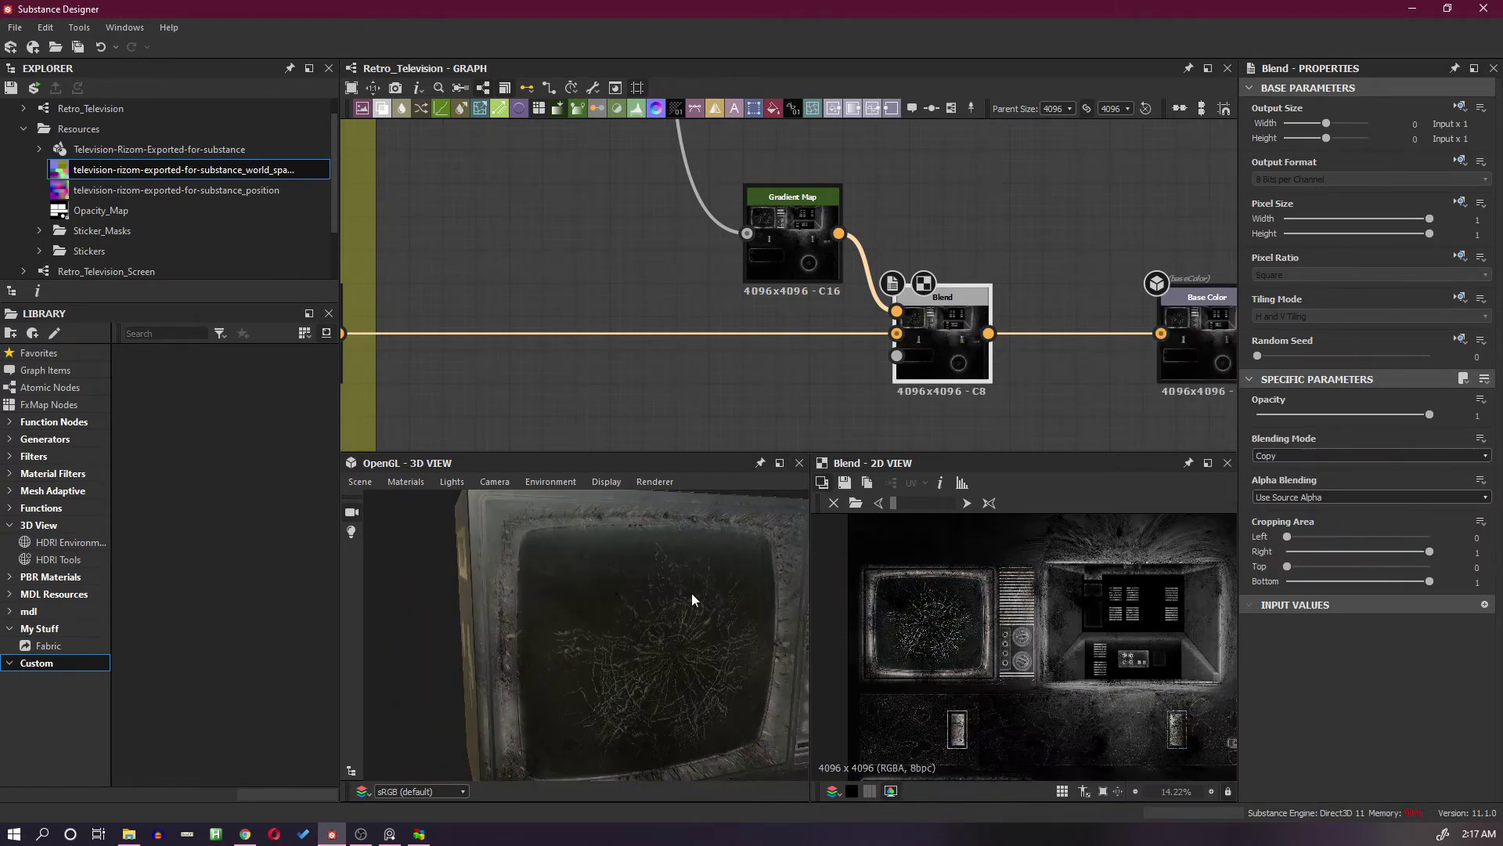
pyautogui.moveTo(692, 599); pyautogui.dragTo(649, 603)
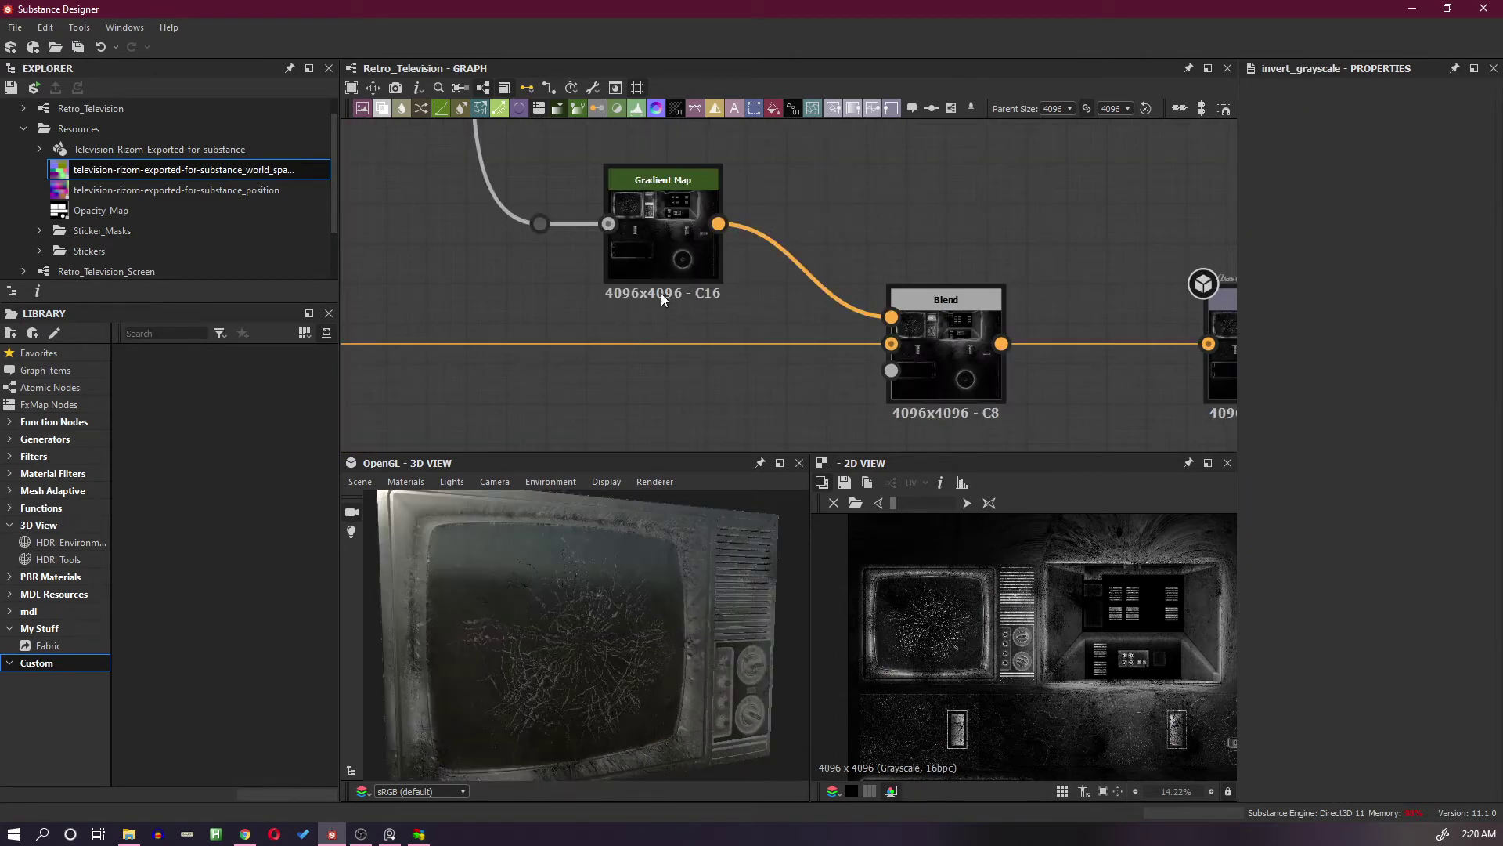
# Open the Gradient Map's Gradient Editor and arrange it beside the sand reference images
pyautogui.click(678, 265)
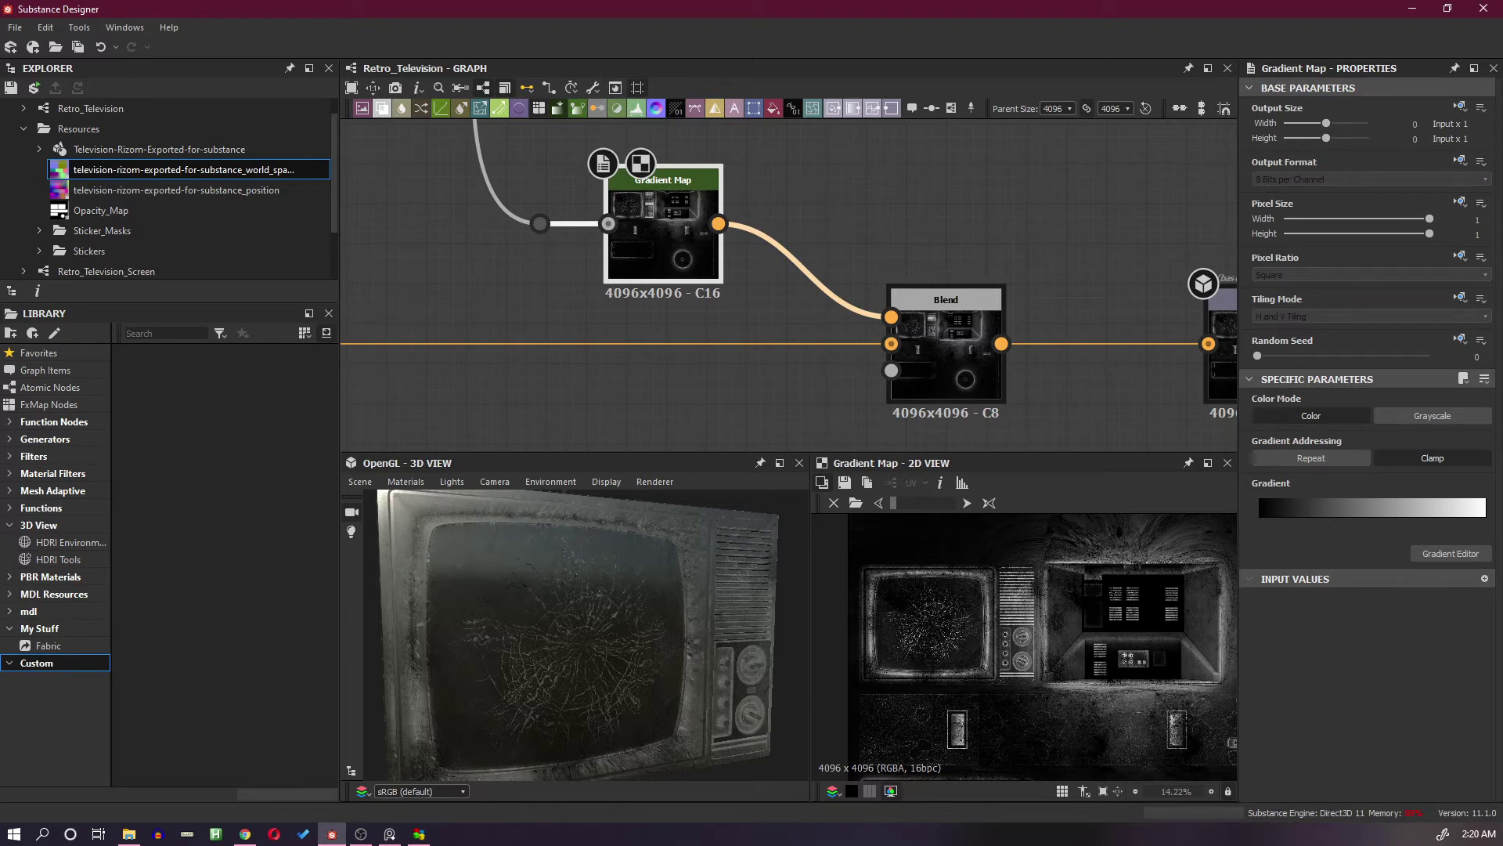
pyautogui.click(1435, 553)
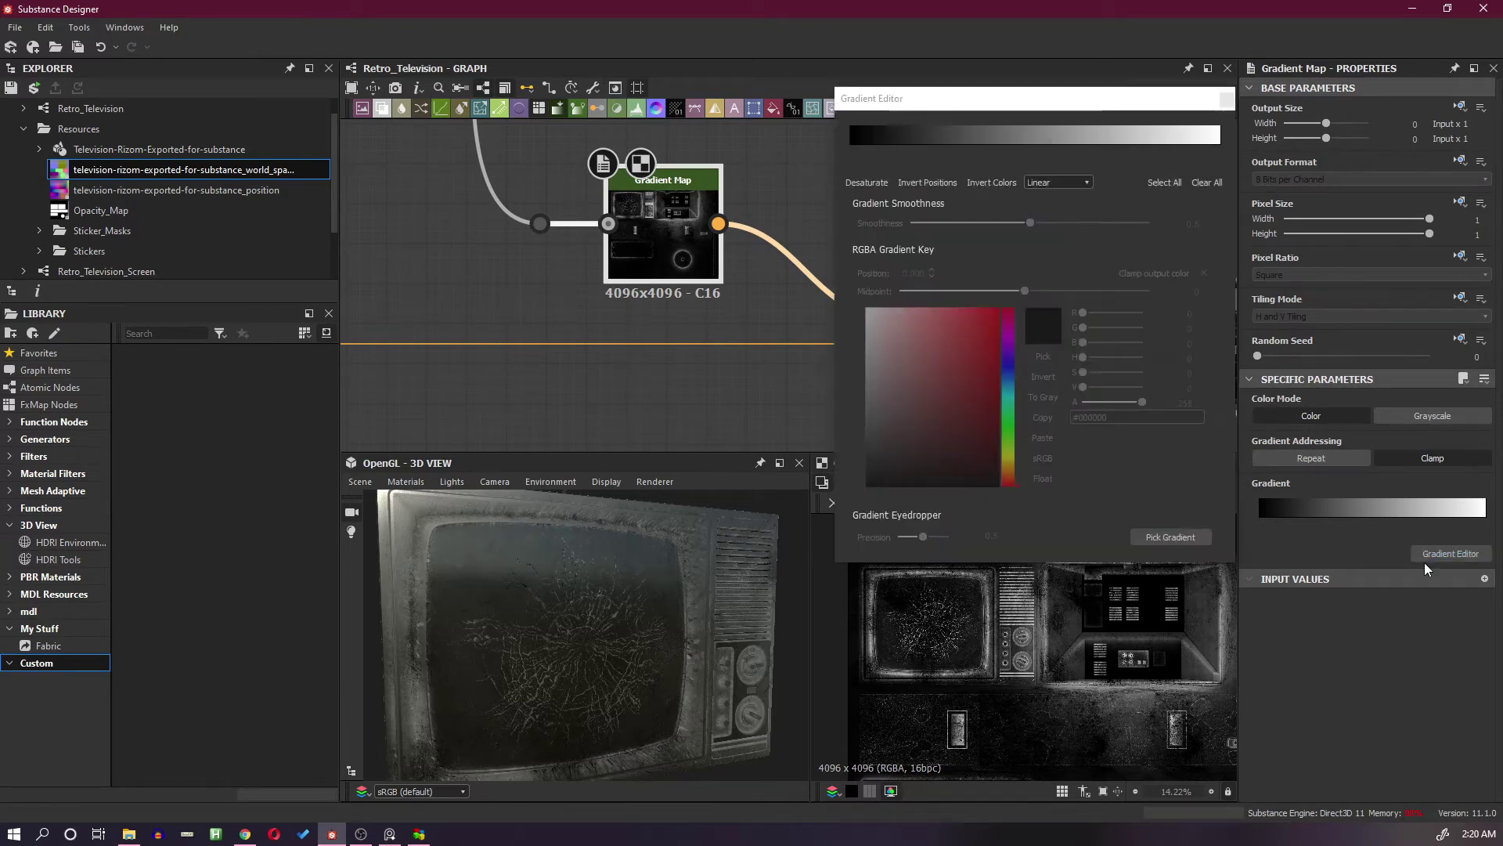
pyautogui.click(1166, 473)
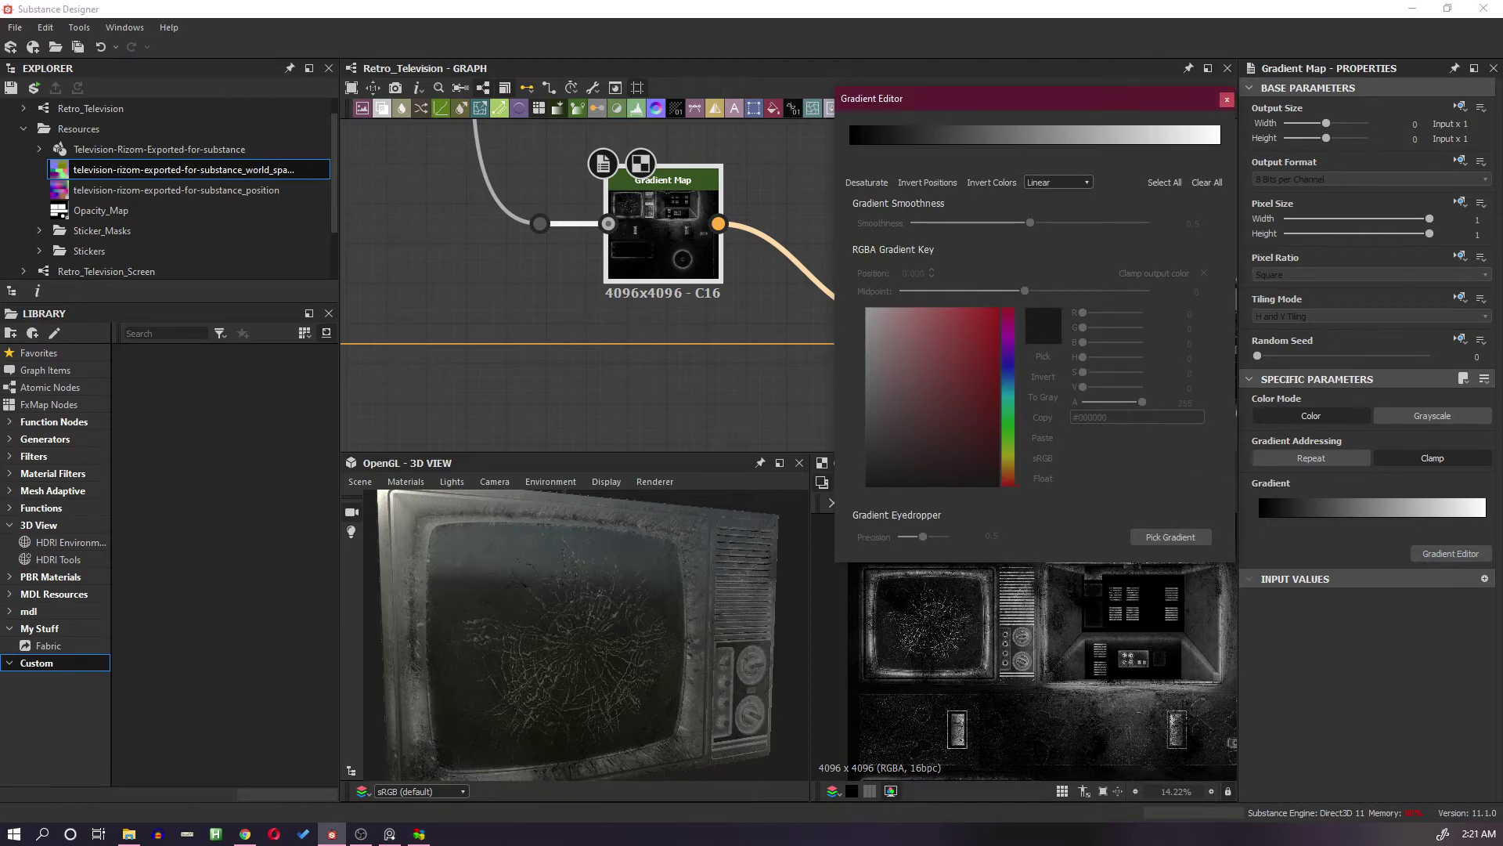
pyautogui.hotkey('alt', 'Tab')
pyautogui.moveTo(945, 420); pyautogui.dragTo(636, 444, button='right')
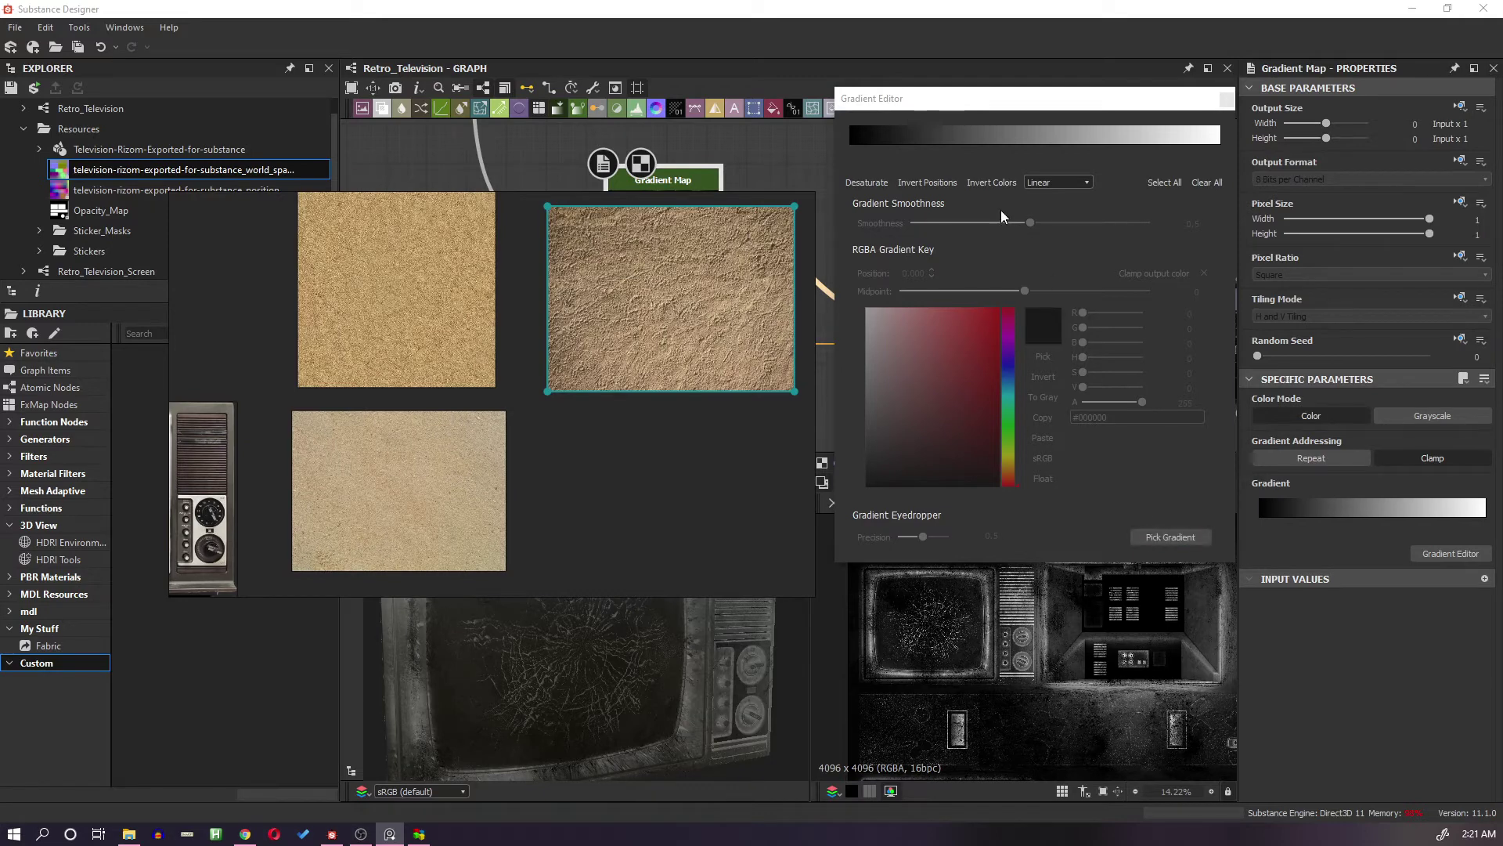
pyautogui.click(1043, 124)
pyautogui.moveTo(1062, 113); pyautogui.dragTo(1159, 86)
# Pick a gradient across the middle of the rough brown sand reference and check it on the television
pyautogui.click(1248, 510)
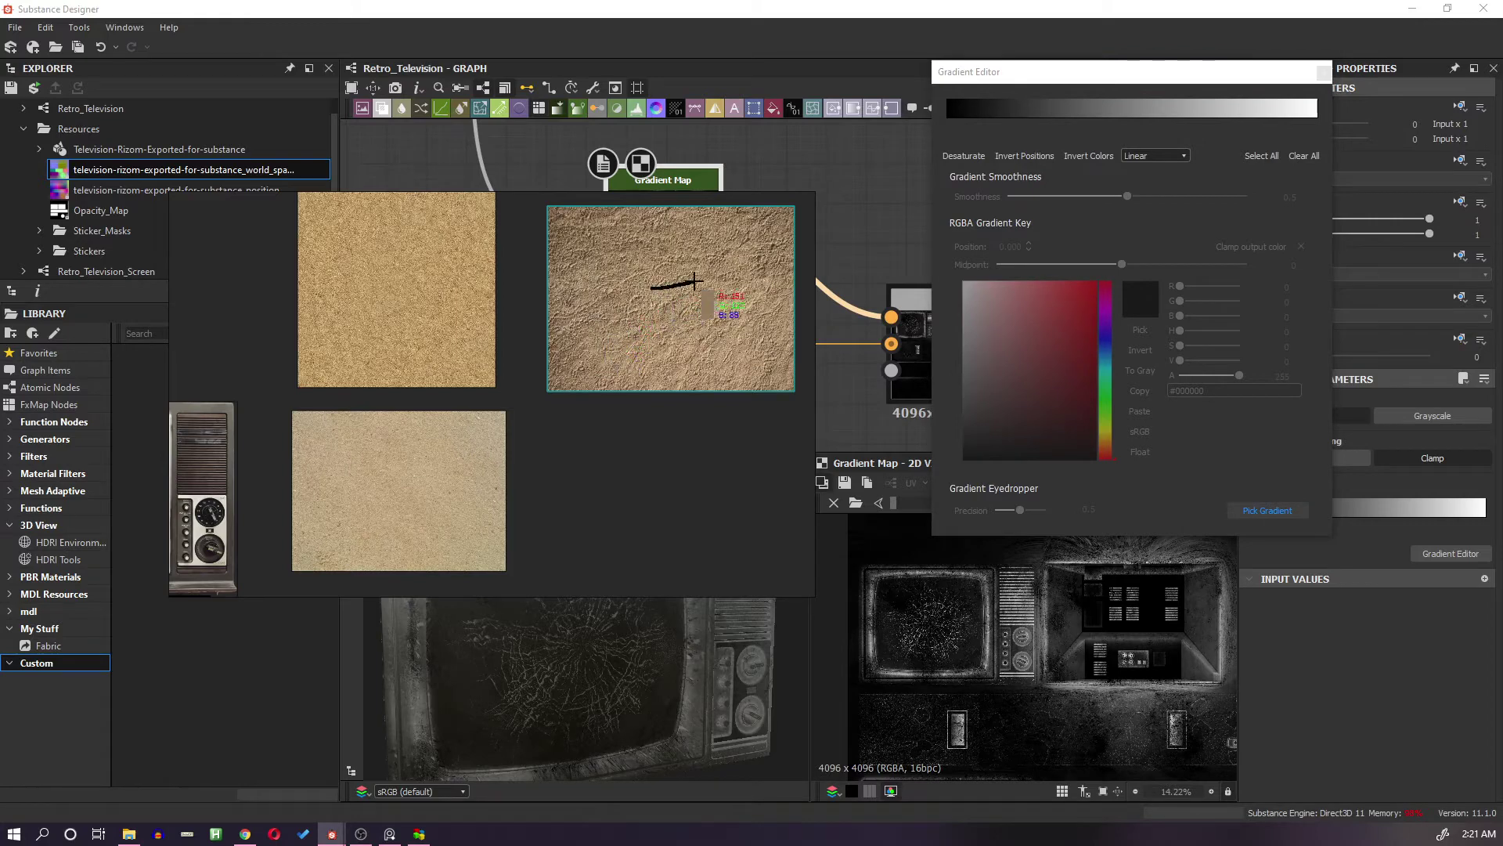
pyautogui.moveTo(693, 281); pyautogui.dragTo(722, 283)
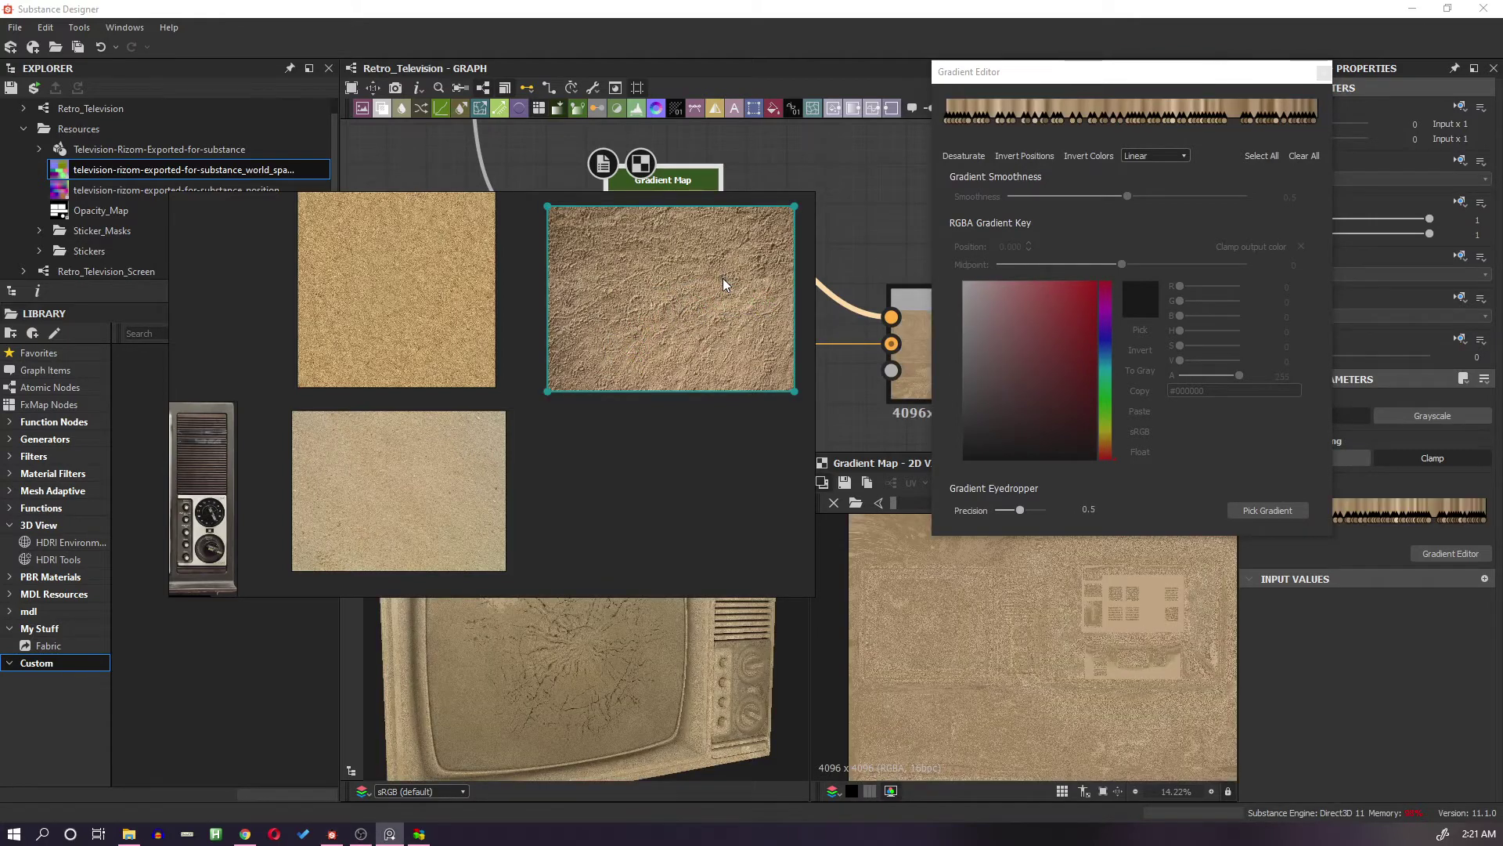
pyautogui.moveTo(664, 627); pyautogui.dragTo(517, 631)
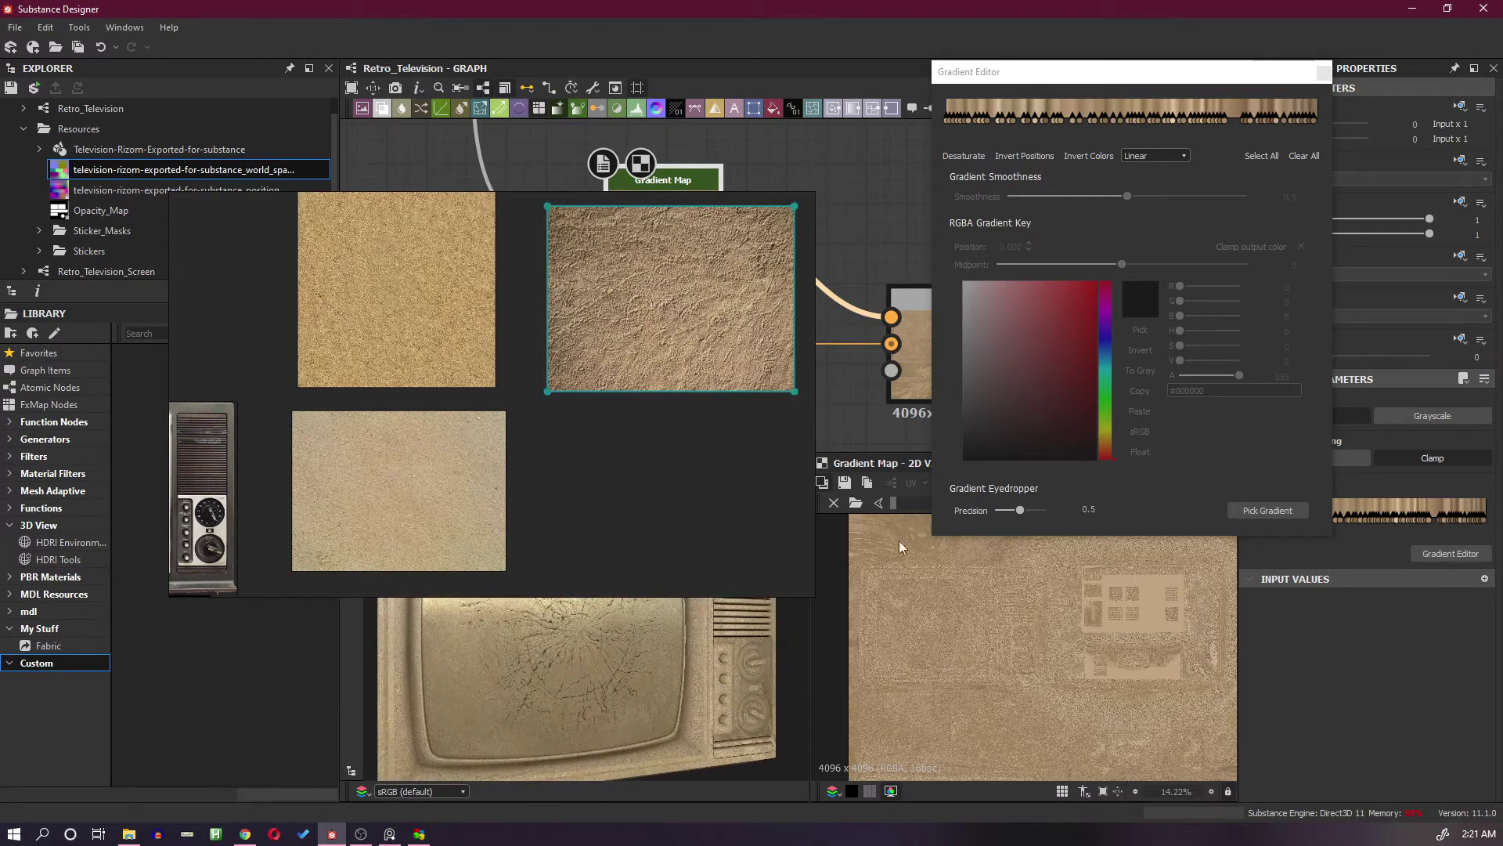
# Pick a gradient from the pale, smooth sand reference and inspect the television from the side
pyautogui.click(1250, 512)
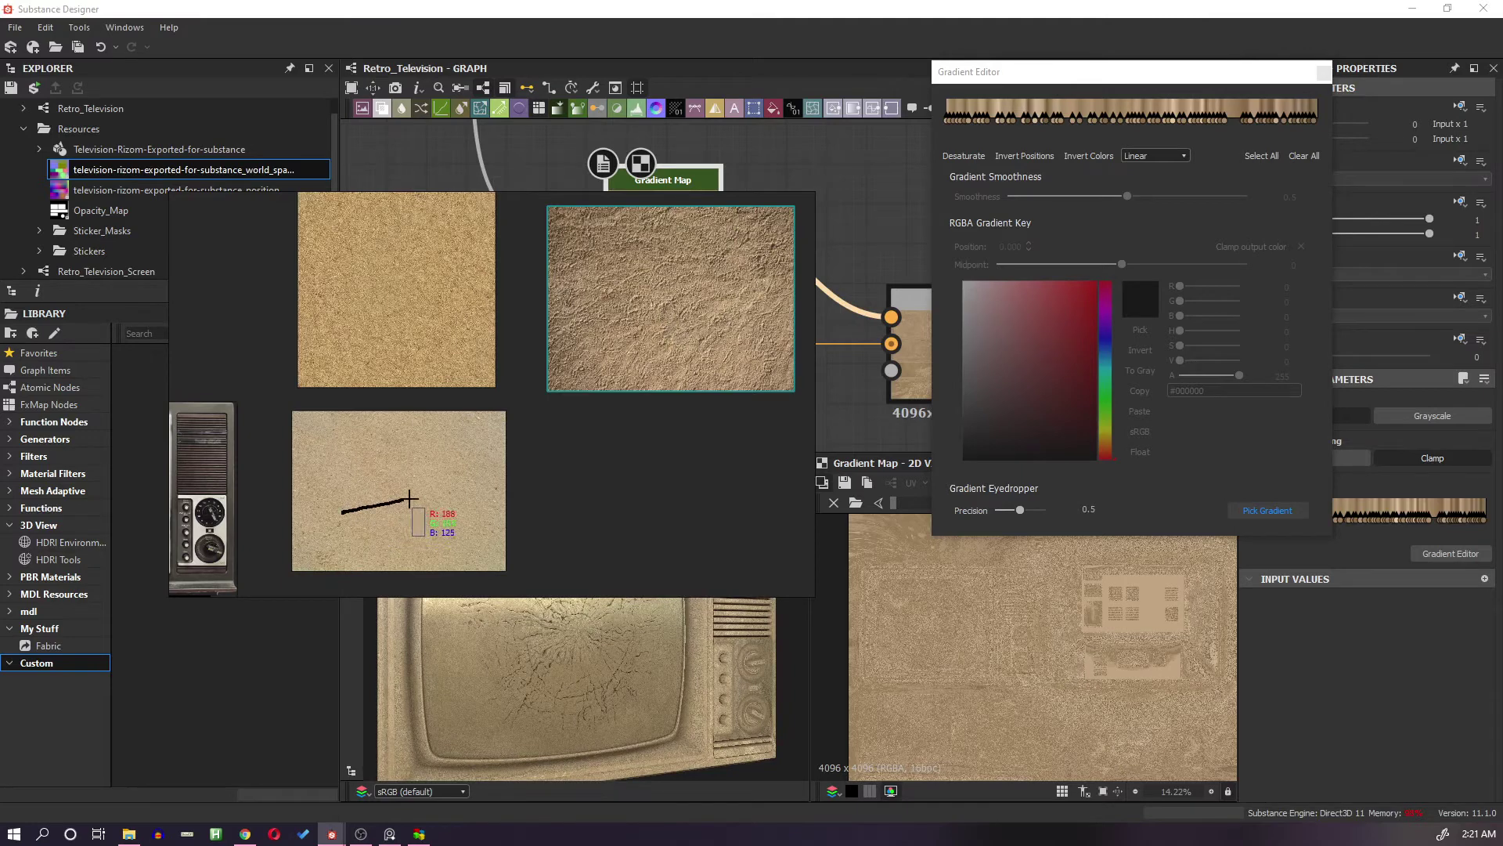
pyautogui.moveTo(408, 498); pyautogui.dragTo(440, 498)
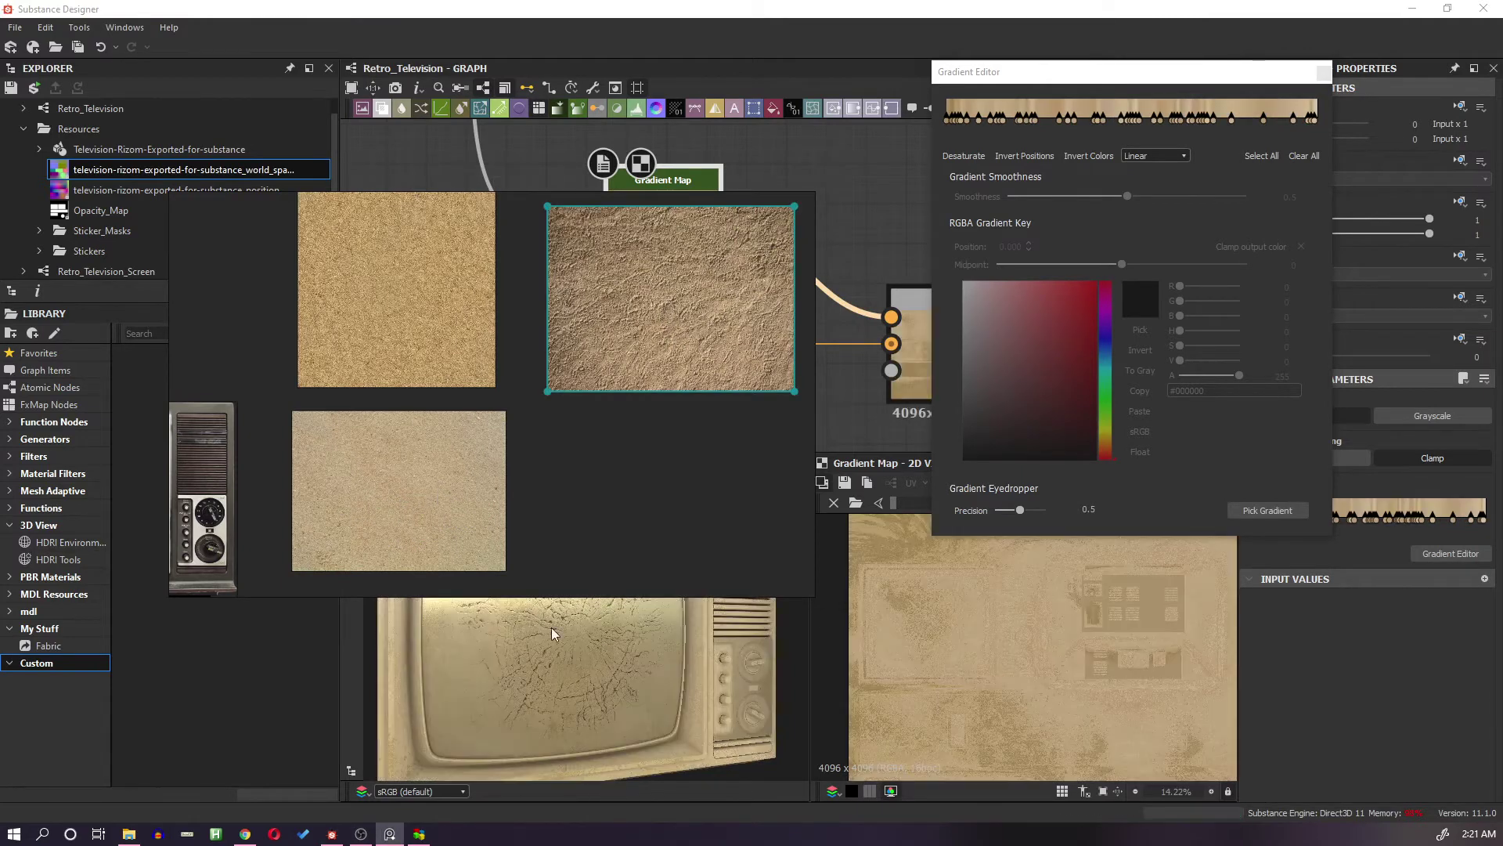
pyautogui.moveTo(552, 633); pyautogui.dragTo(580, 683)
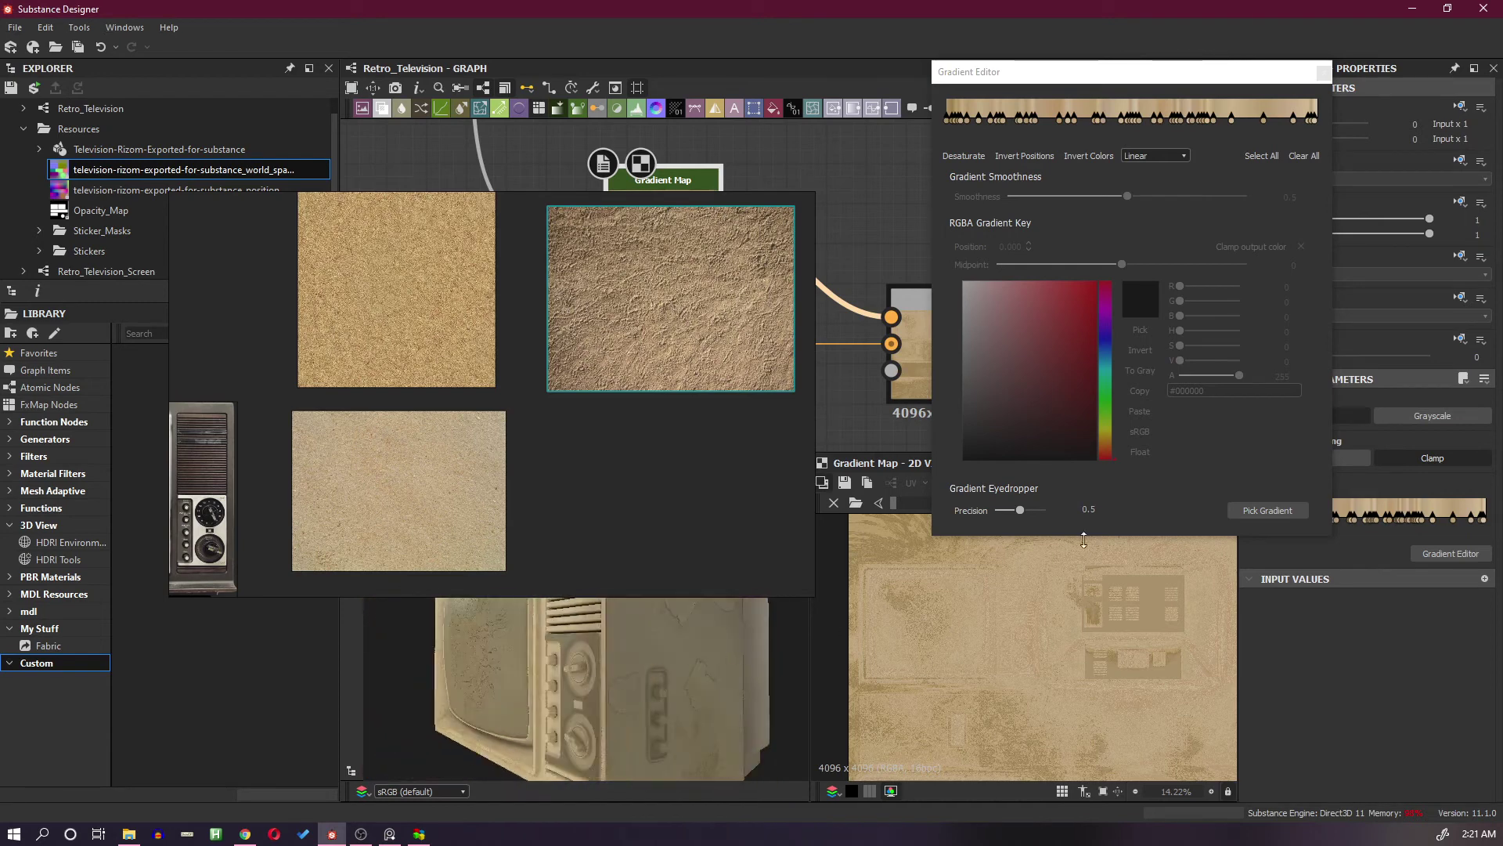
# Pick a gradient from the golden, grainy sand reference and inspect the television's front
pyautogui.click(1268, 509)
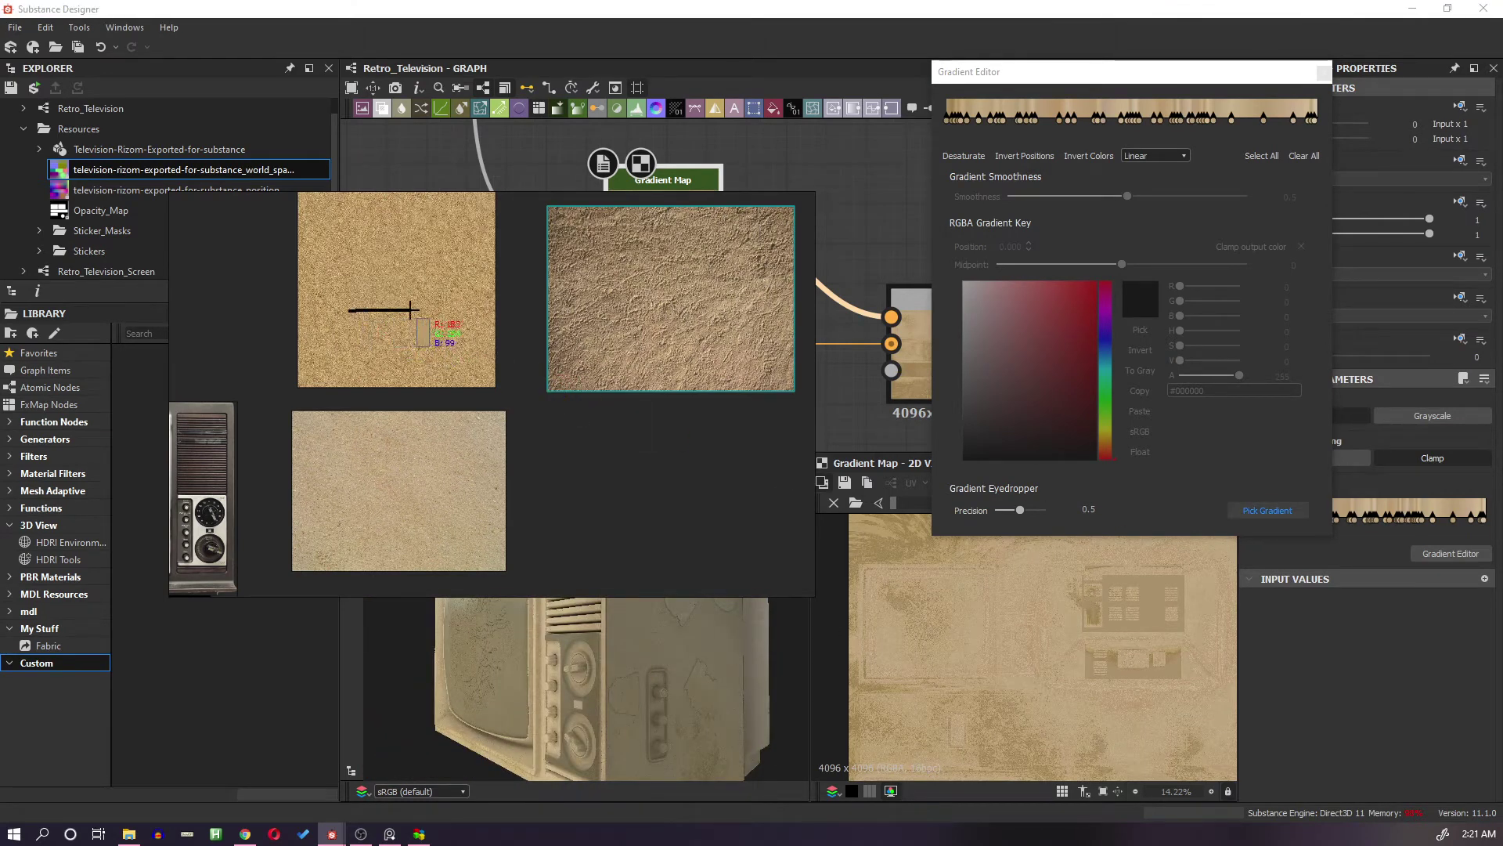
pyautogui.moveTo(410, 311); pyautogui.dragTo(437, 313)
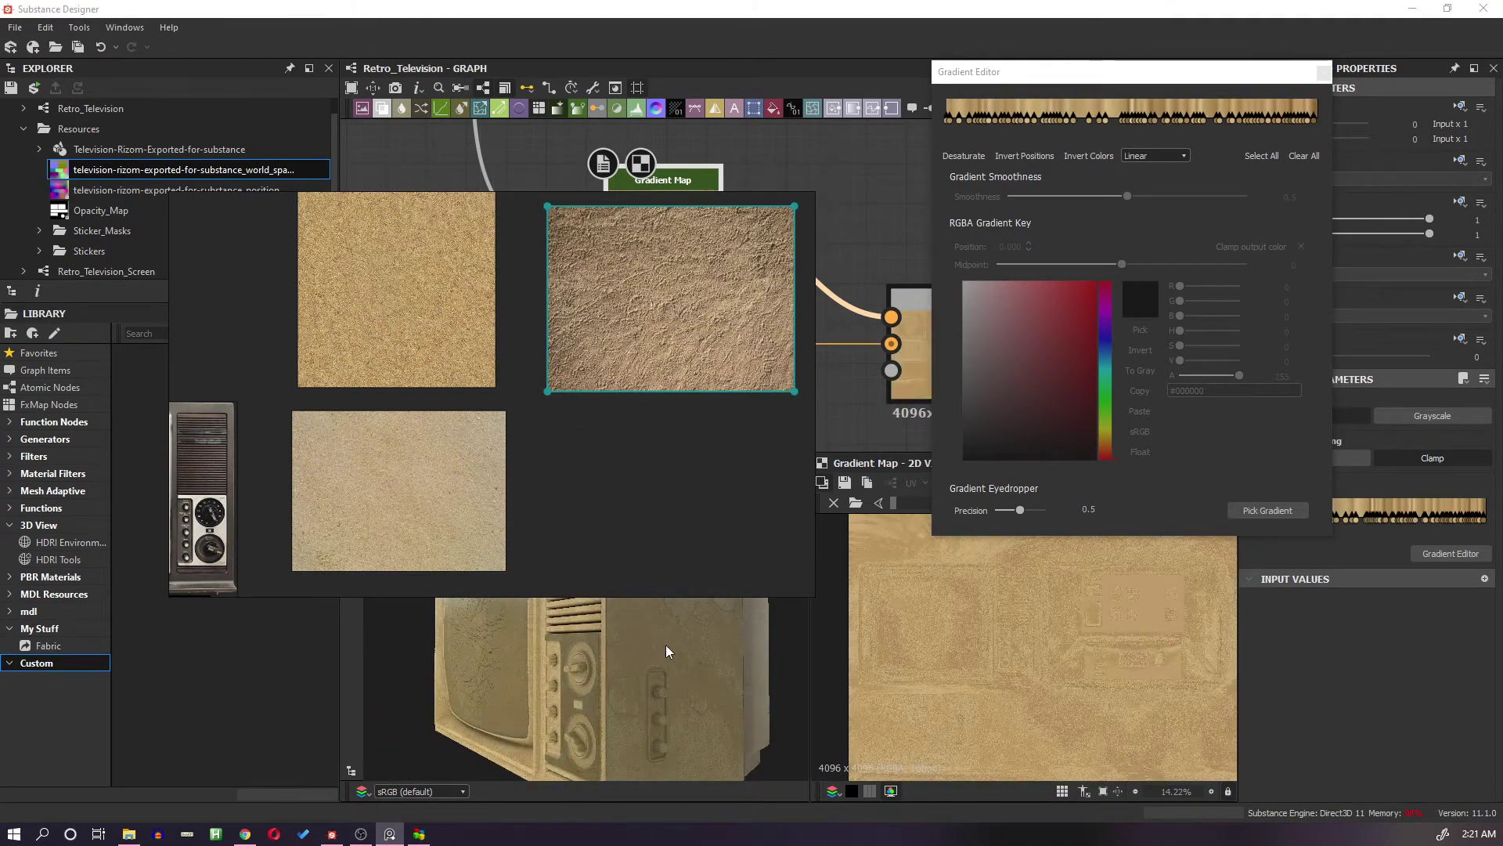
pyautogui.moveTo(665, 645); pyautogui.dragTo(775, 679)
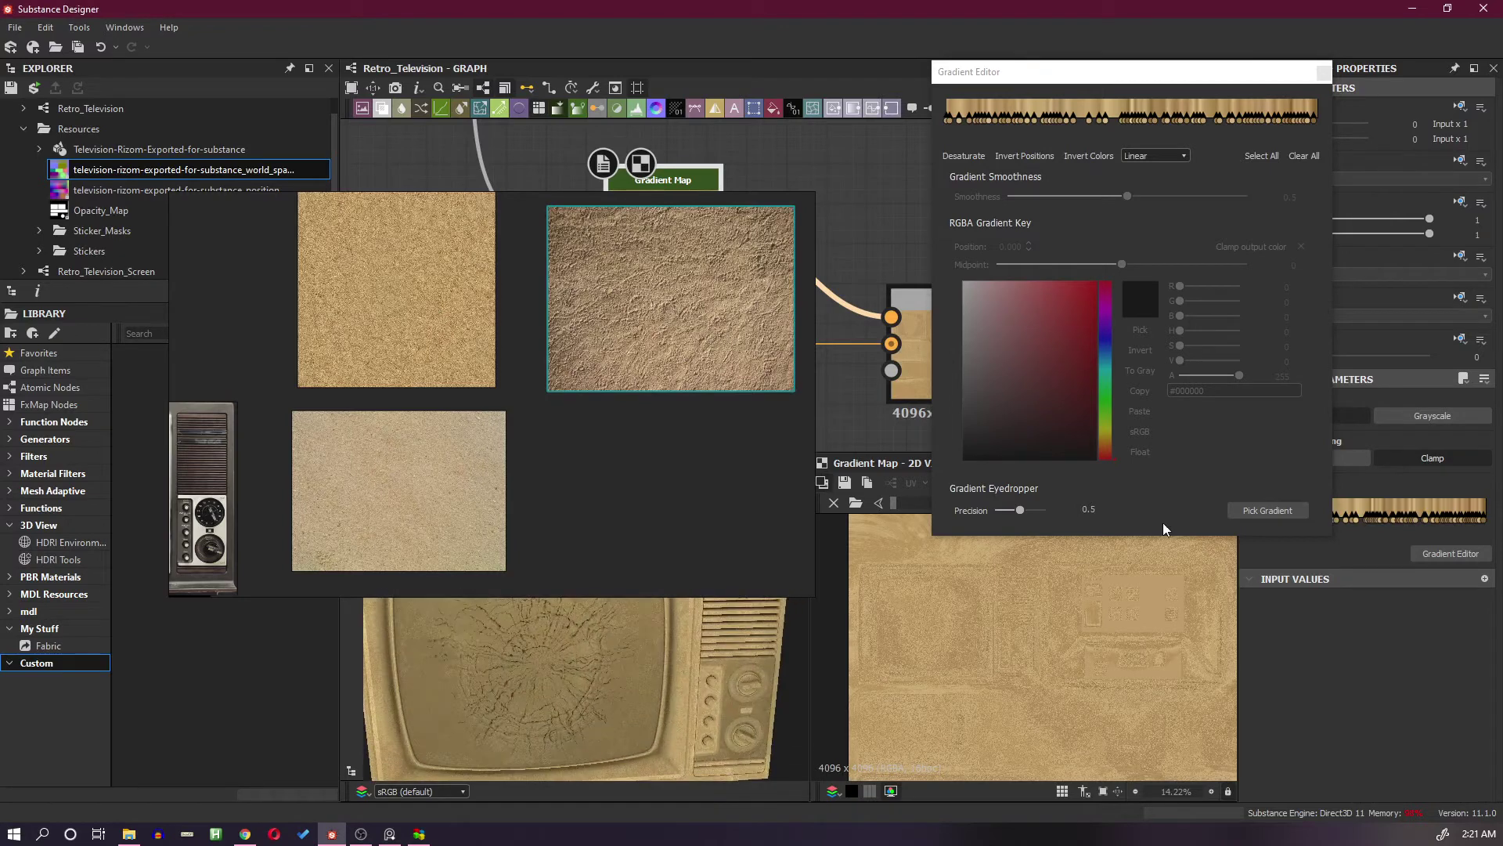
# Pick a diagonal gradient from the rough brown sand reference and inspect it around the television
pyautogui.click(1245, 517)
pyautogui.moveTo(678, 345); pyautogui.dragTo(723, 312)
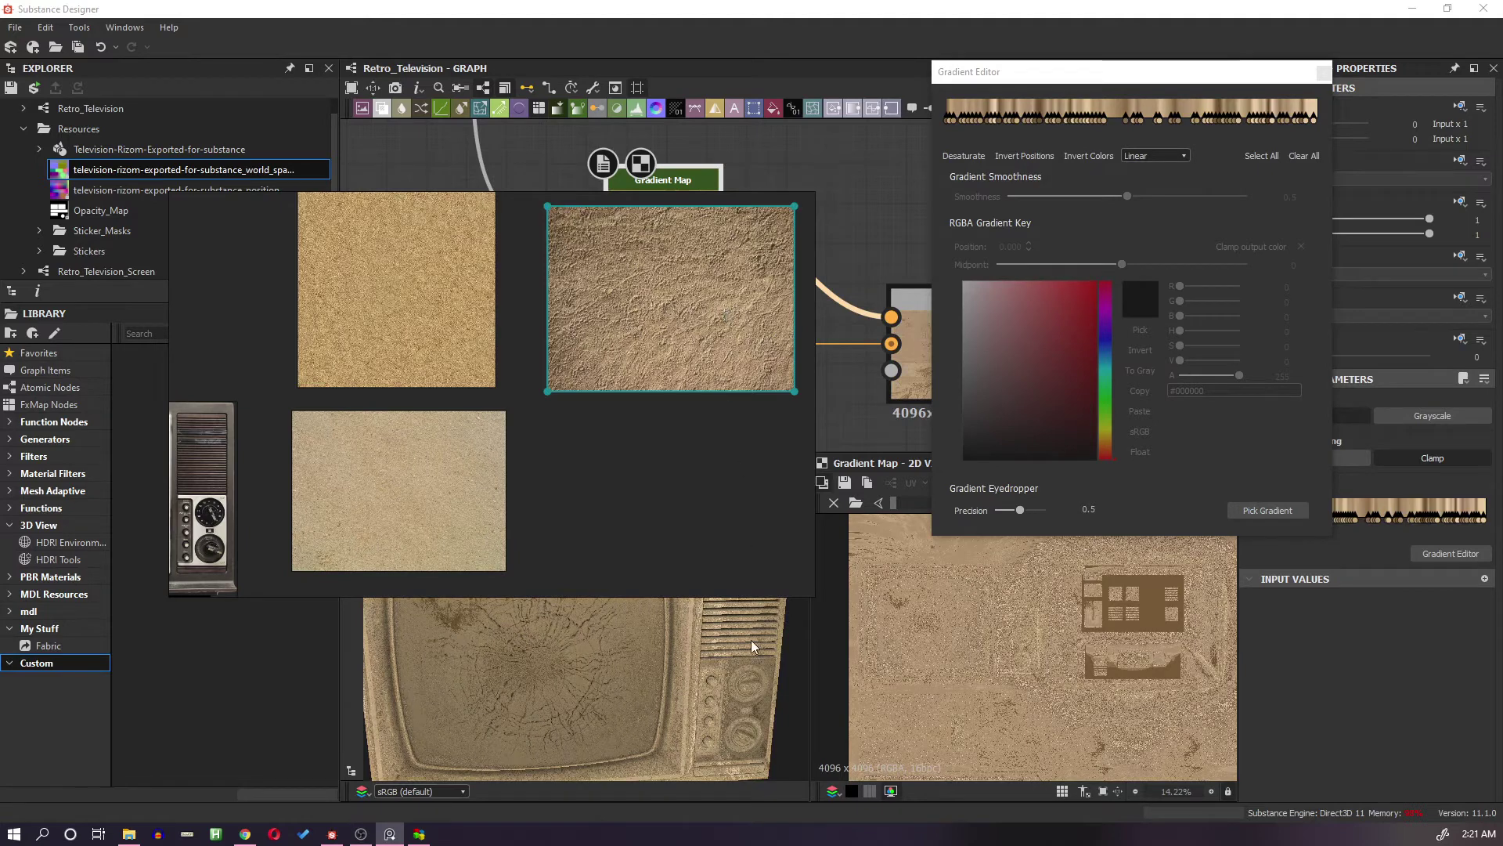
pyautogui.moveTo(752, 646); pyautogui.dragTo(597, 630)
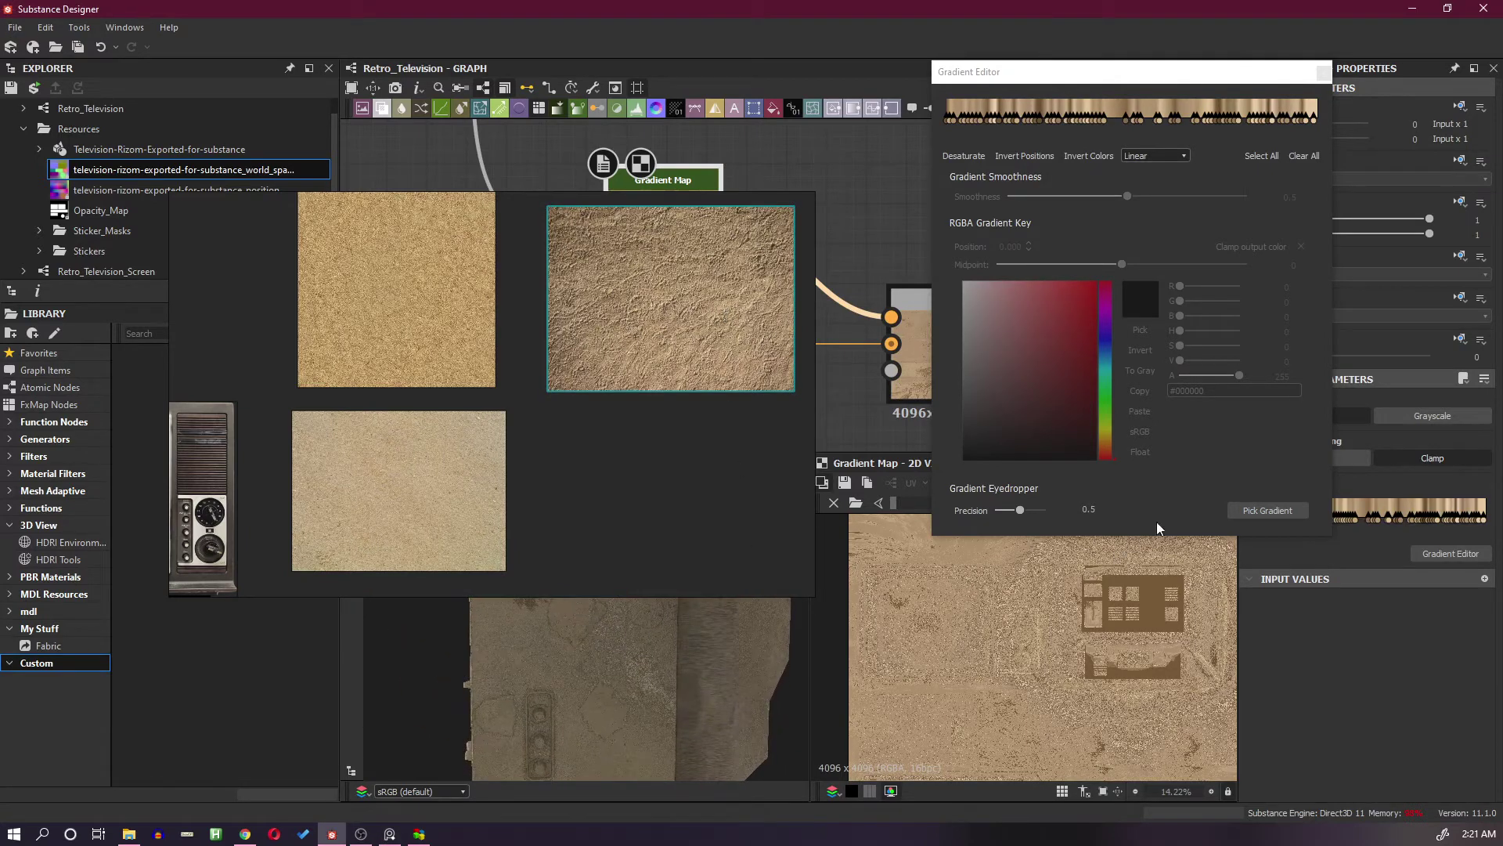
# Pick the gradient along the lower edge of the rough brown sand reference, then close the references and the Gradient Editor
pyautogui.click(1251, 517)
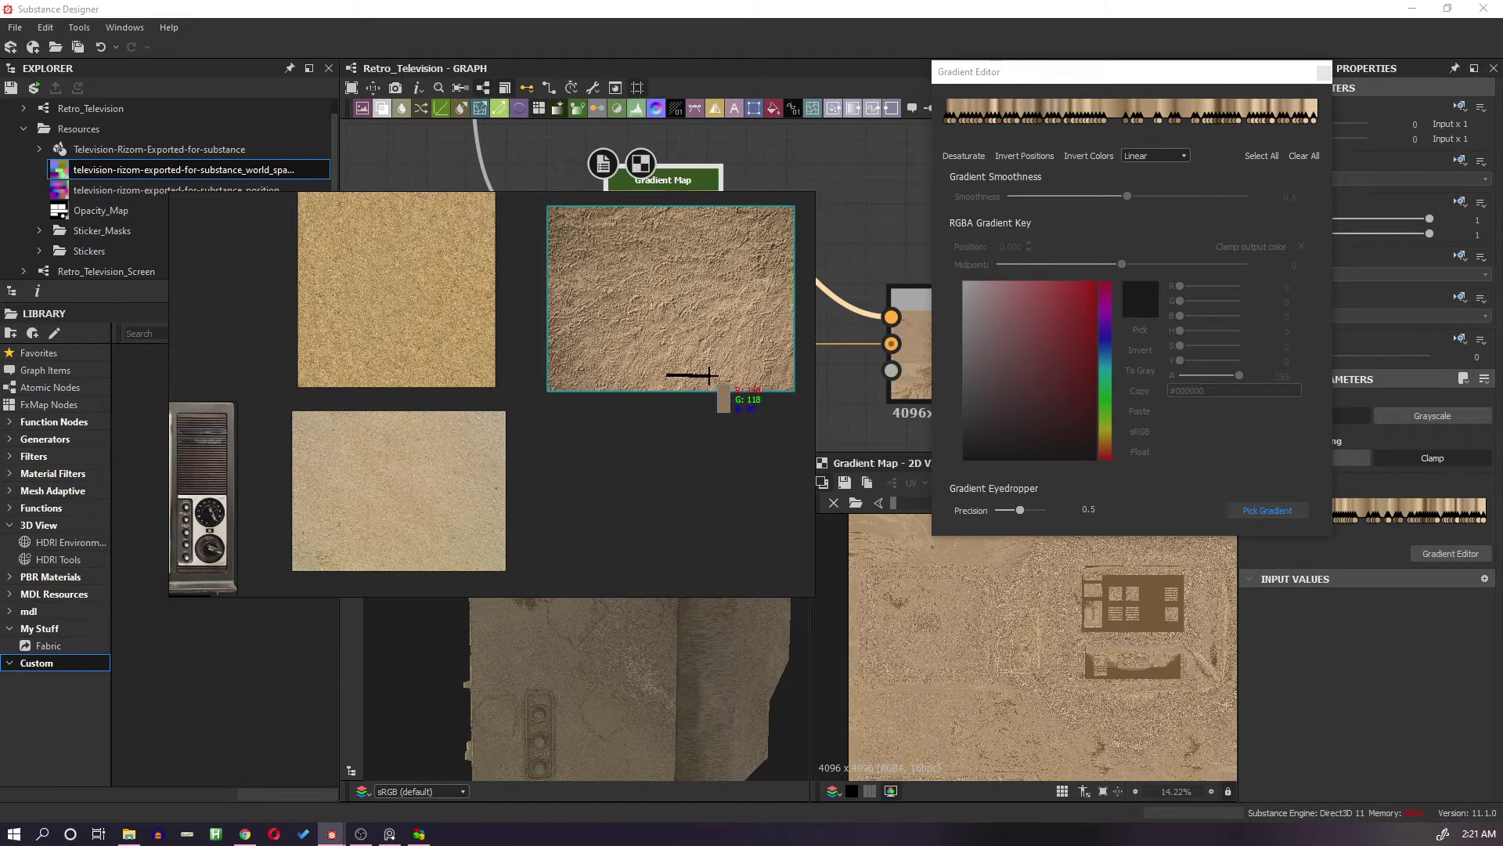
pyautogui.click(709, 376)
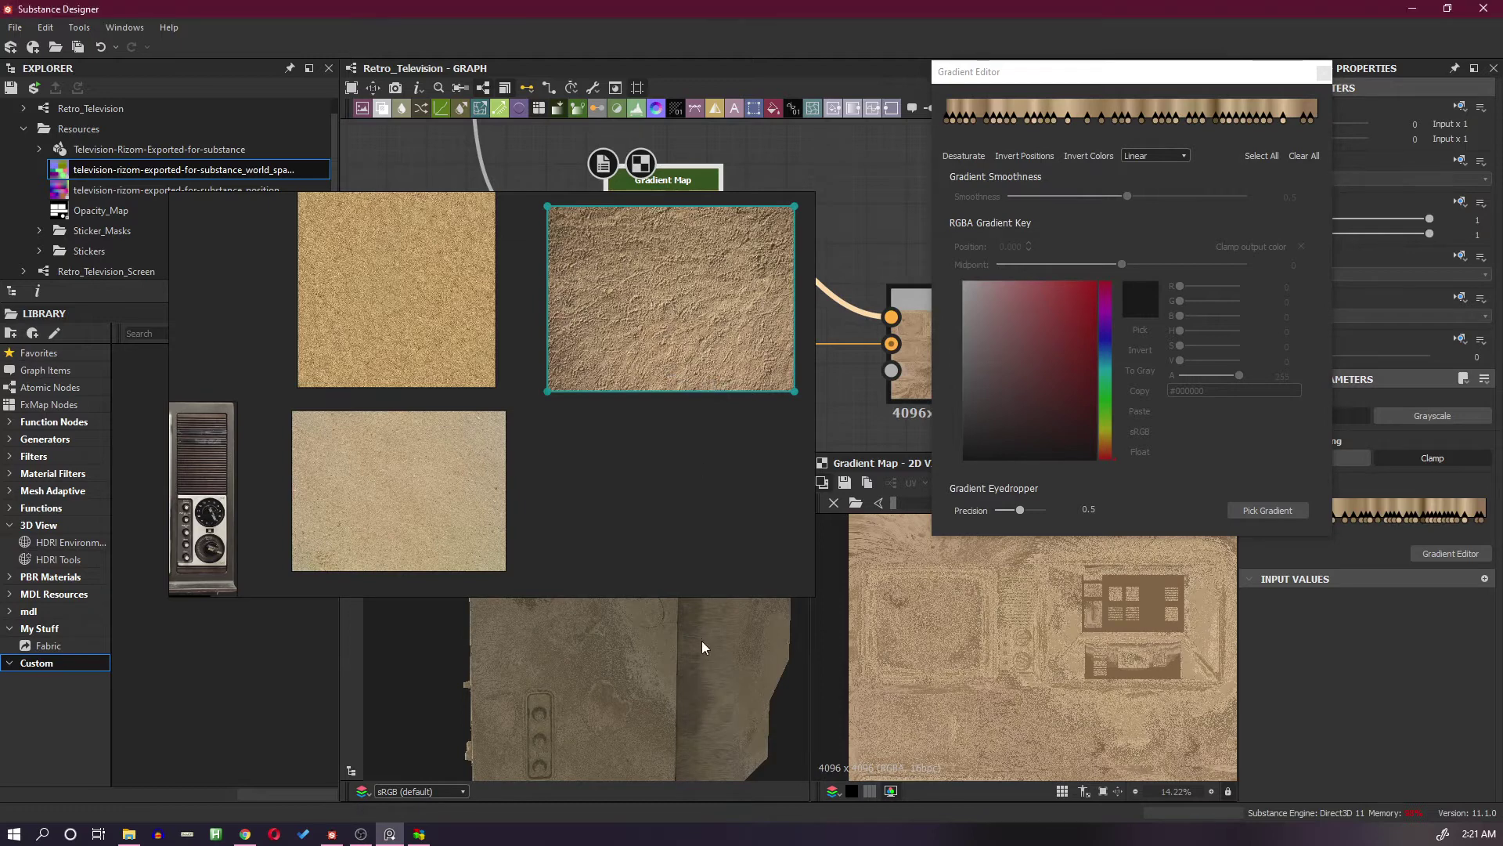
pyautogui.moveTo(704, 644); pyautogui.dragTo(858, 624)
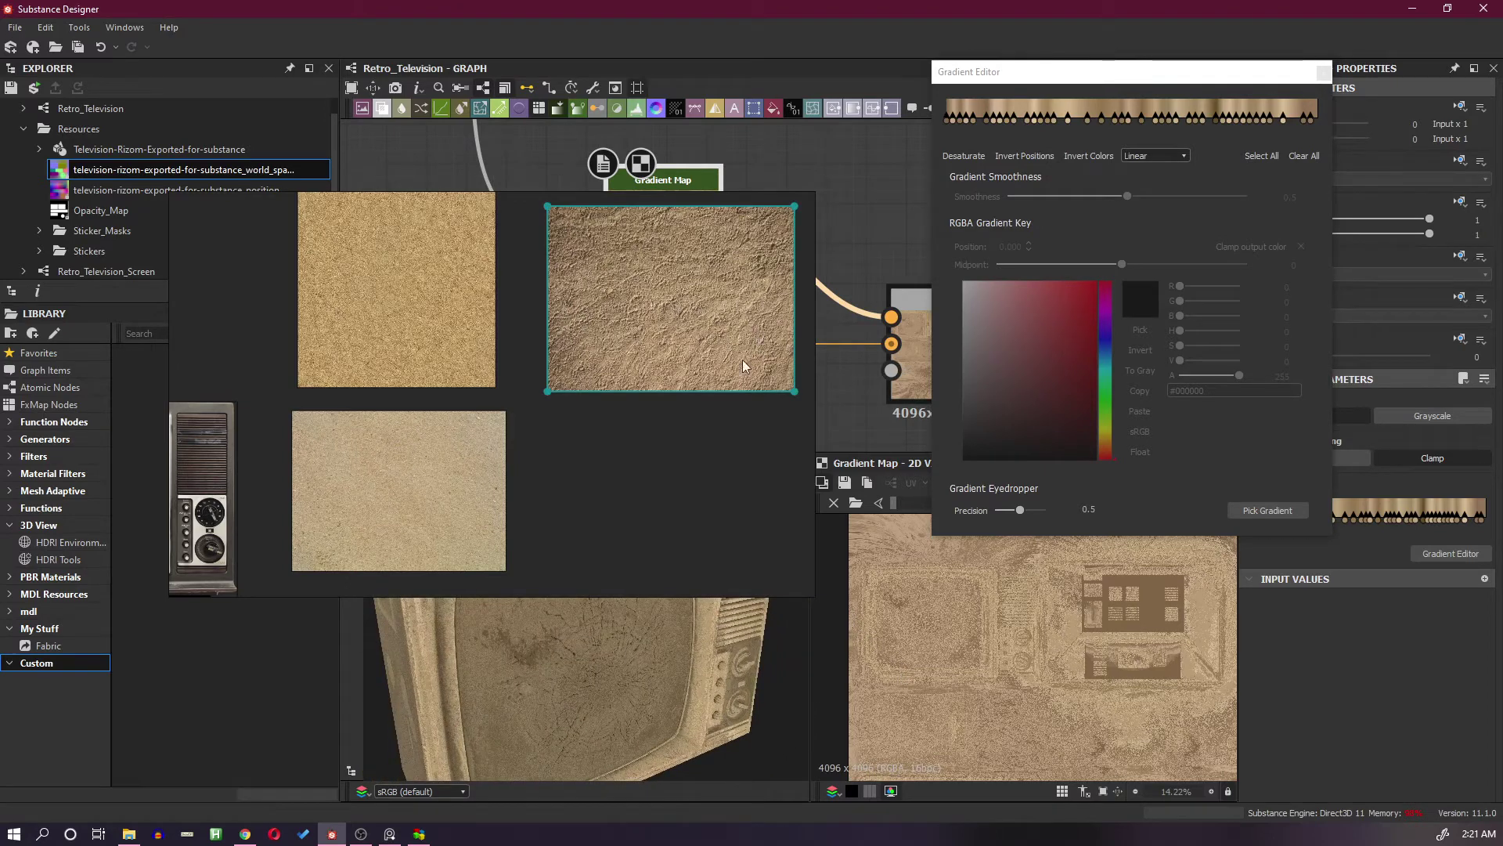
pyautogui.moveTo(665, 445); pyautogui.dragTo(1502, 415, button='right')
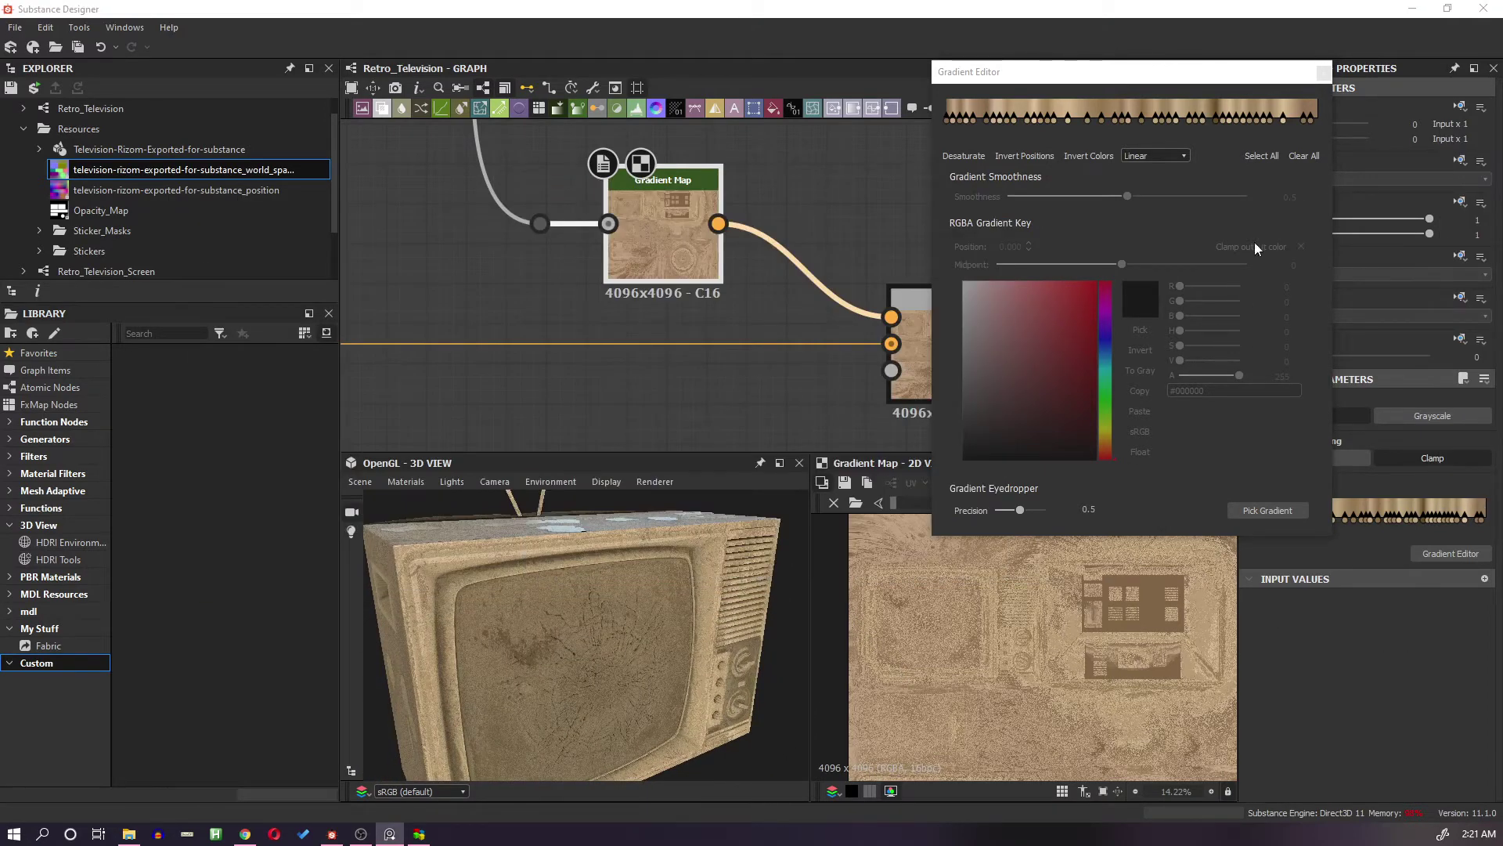
pyautogui.click(1323, 73)
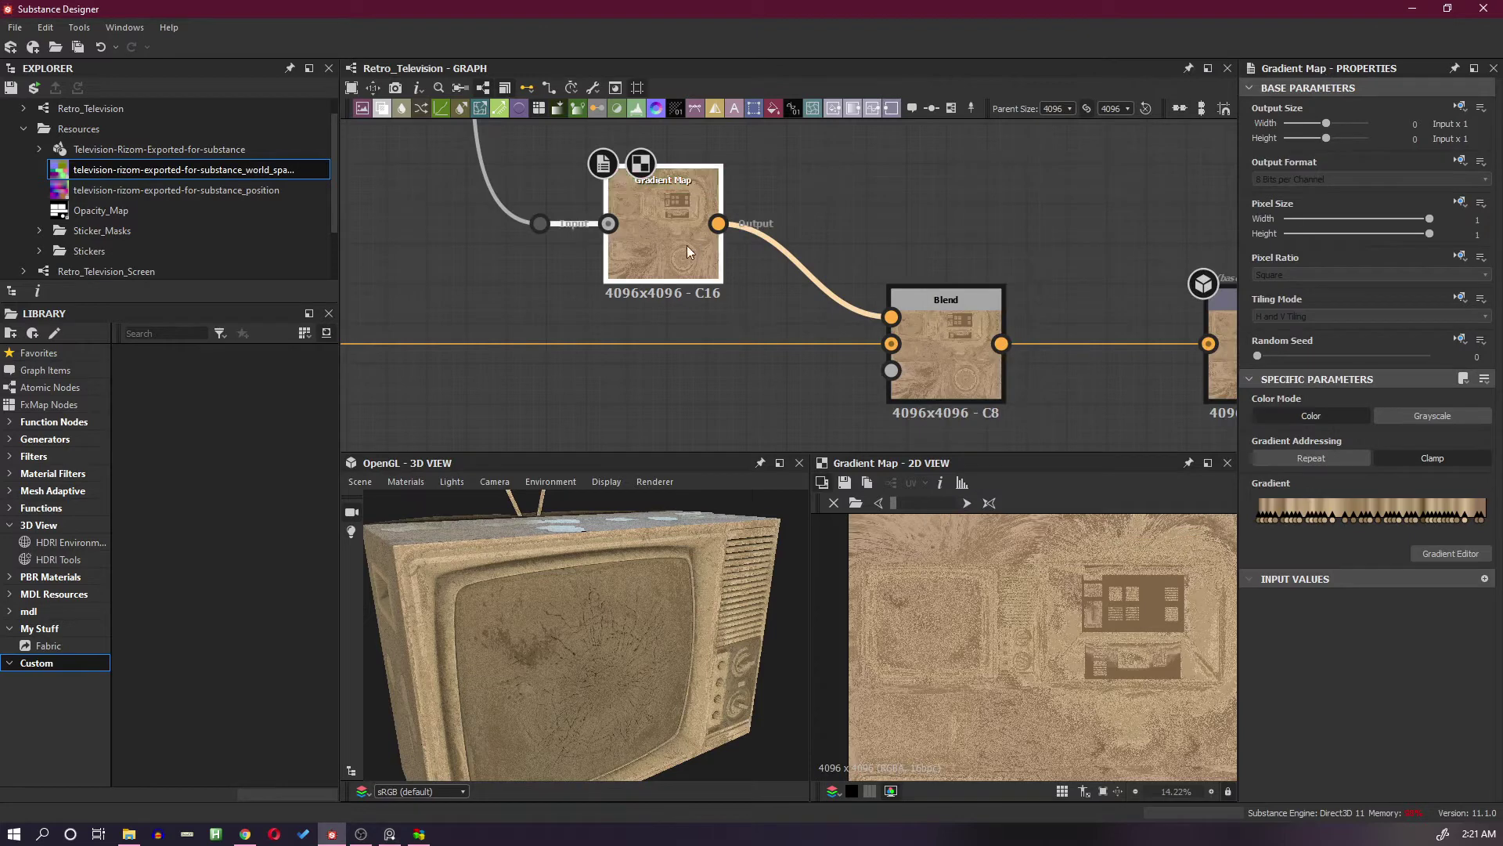
# Branch the Dust mask before the Gradient Map through a dot node into the Blend's Opacity, and preview the Blend
pyautogui.scroll(1, 566, 260)
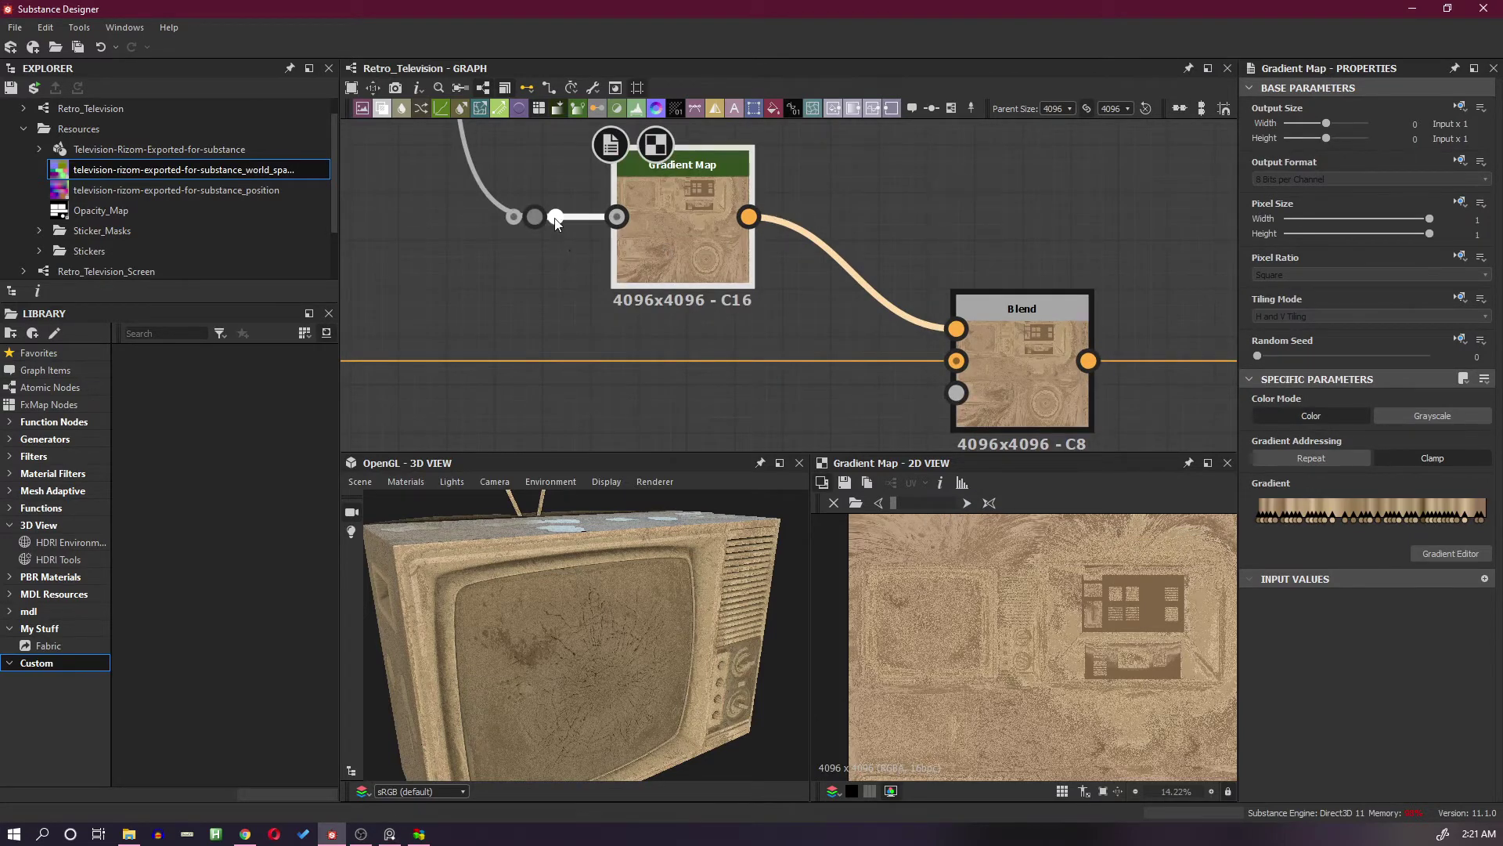
pyautogui.moveTo(570, 382); pyautogui.dragTo(956, 393)
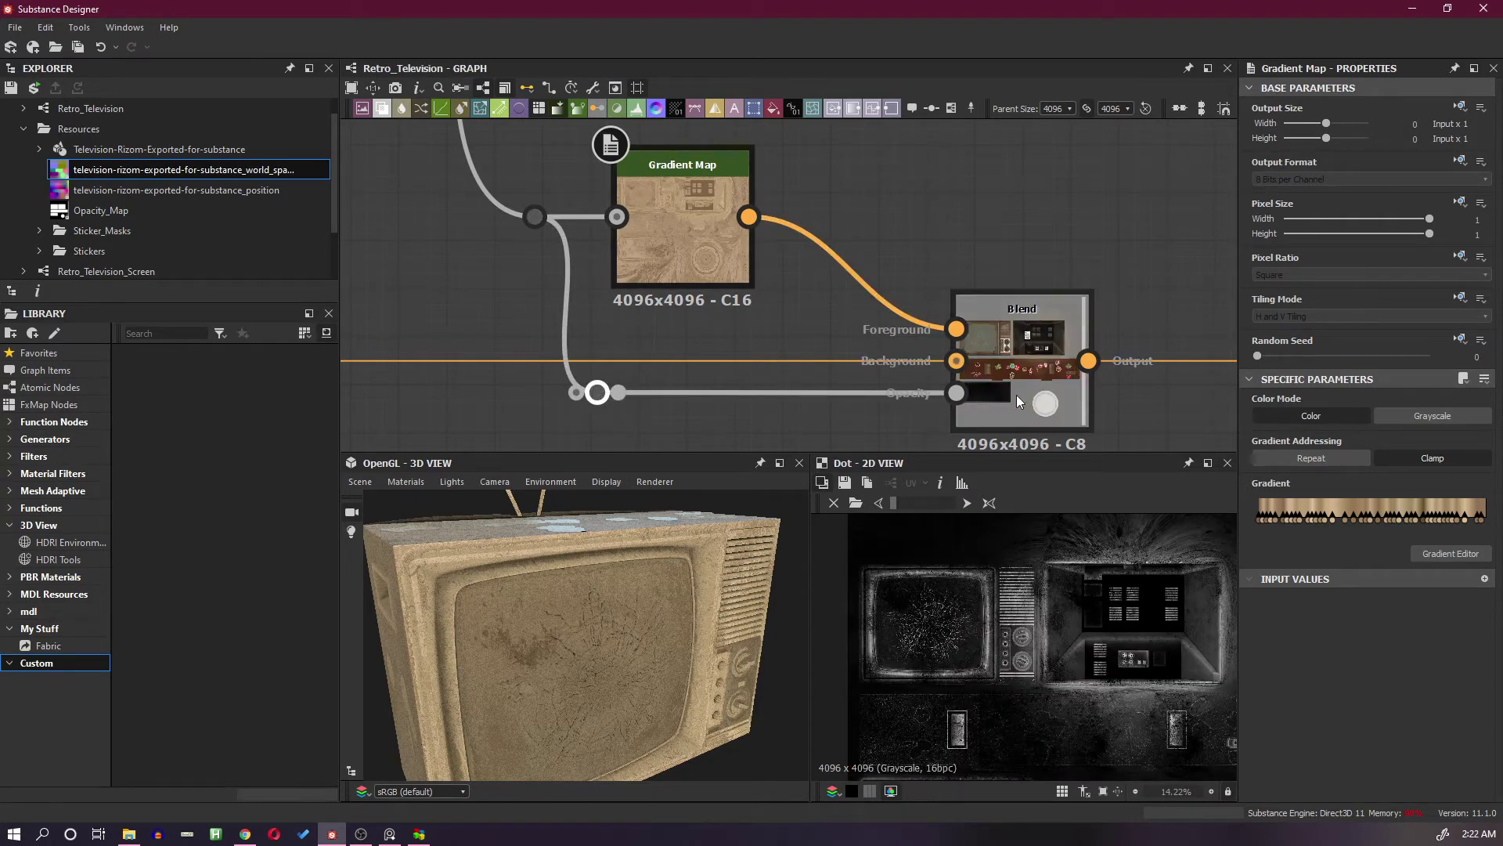
pyautogui.doubleClick(1016, 397)
pyautogui.moveTo(680, 548); pyautogui.dragTo(660, 623)
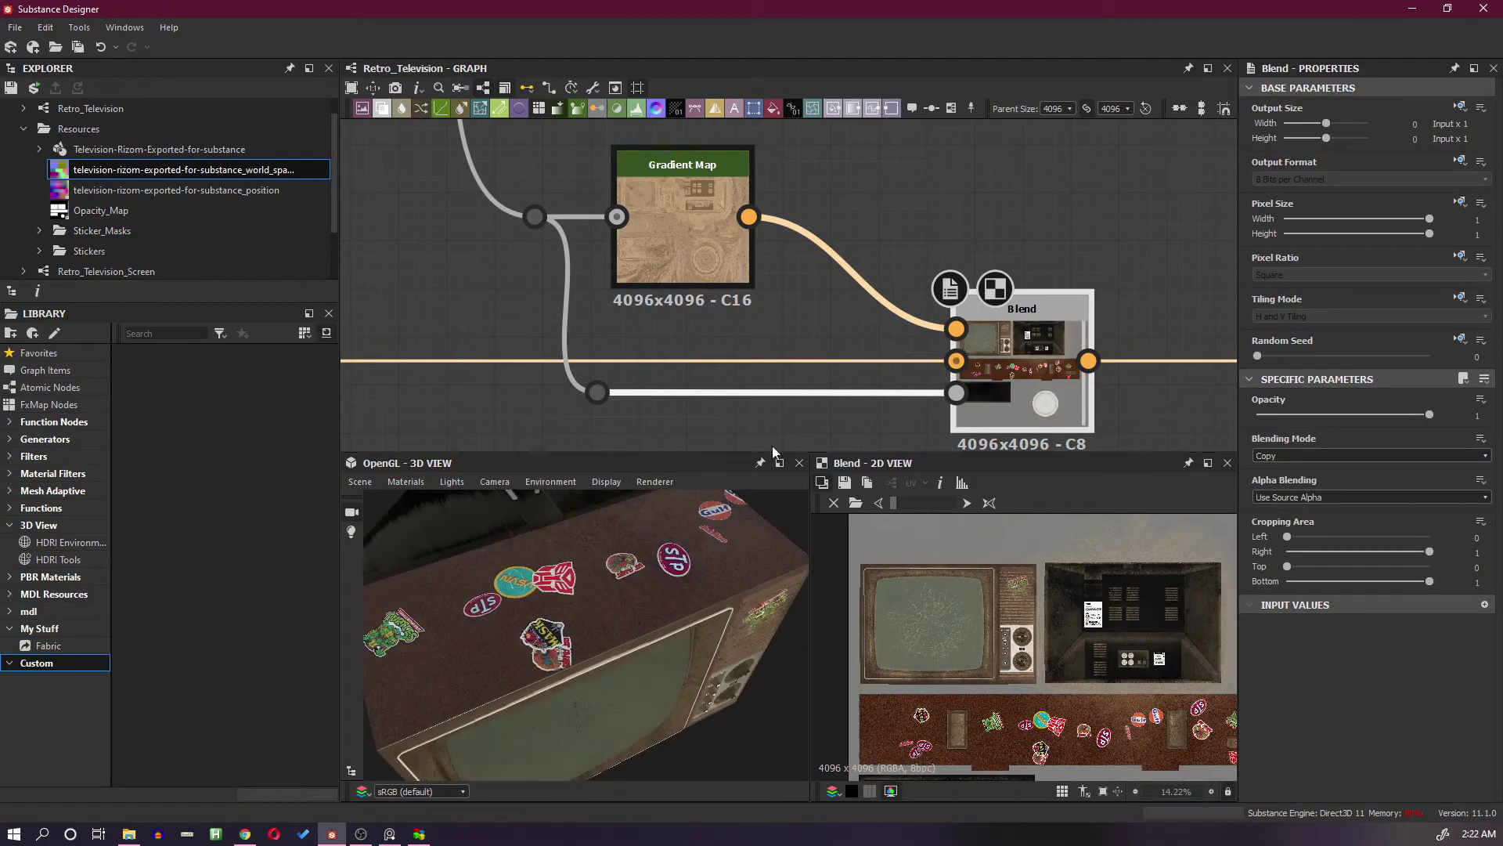
# Insert an Invert Grayscale node between the lower dot node and the Blend's Opacity, place it lower, and check the television
pyautogui.scroll(1, 767, 408)
pyautogui.press('space')
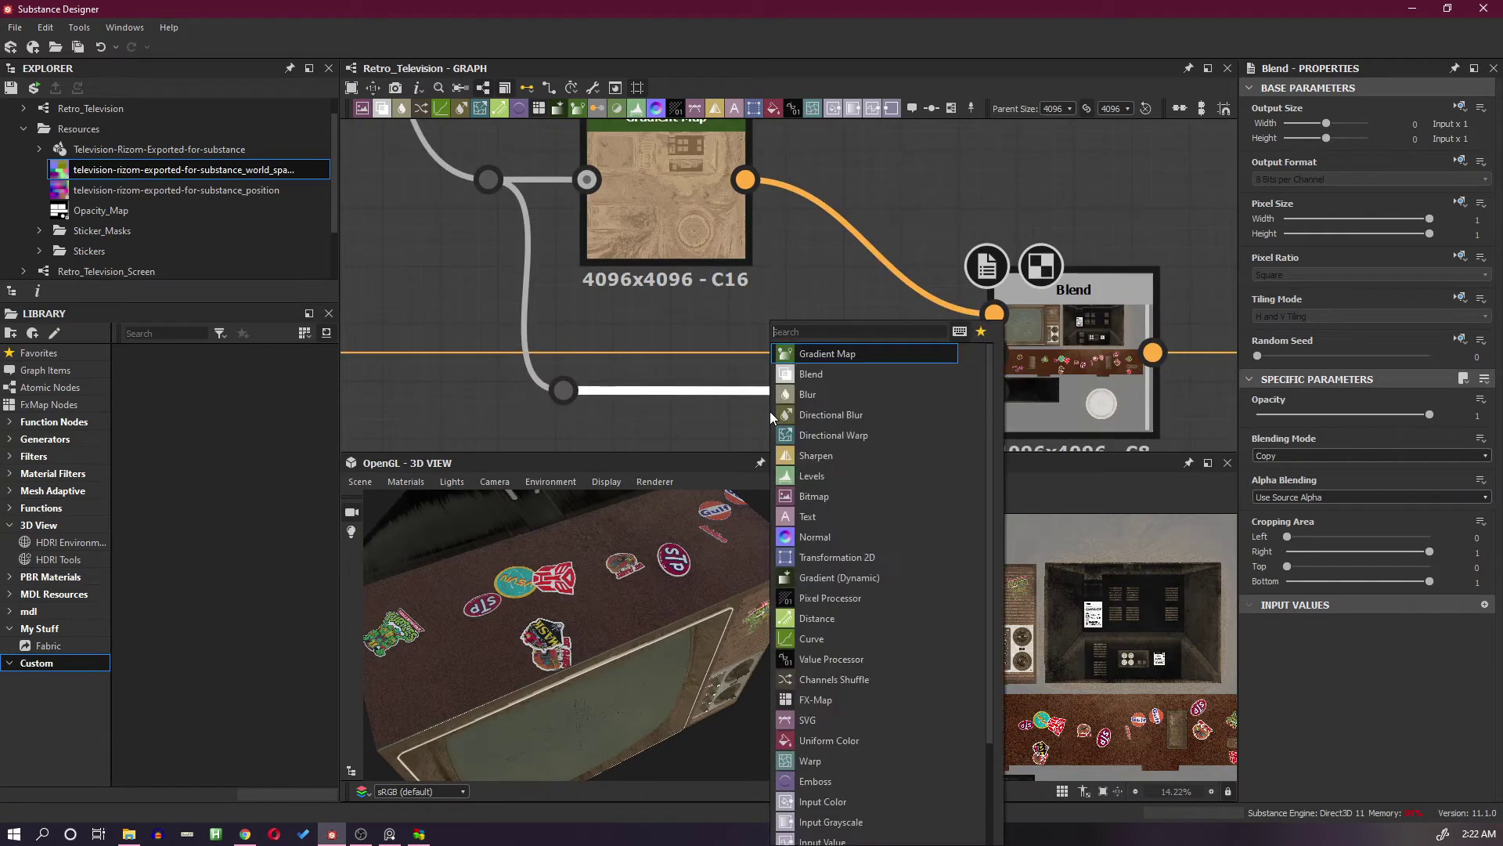
pyautogui.write('in')
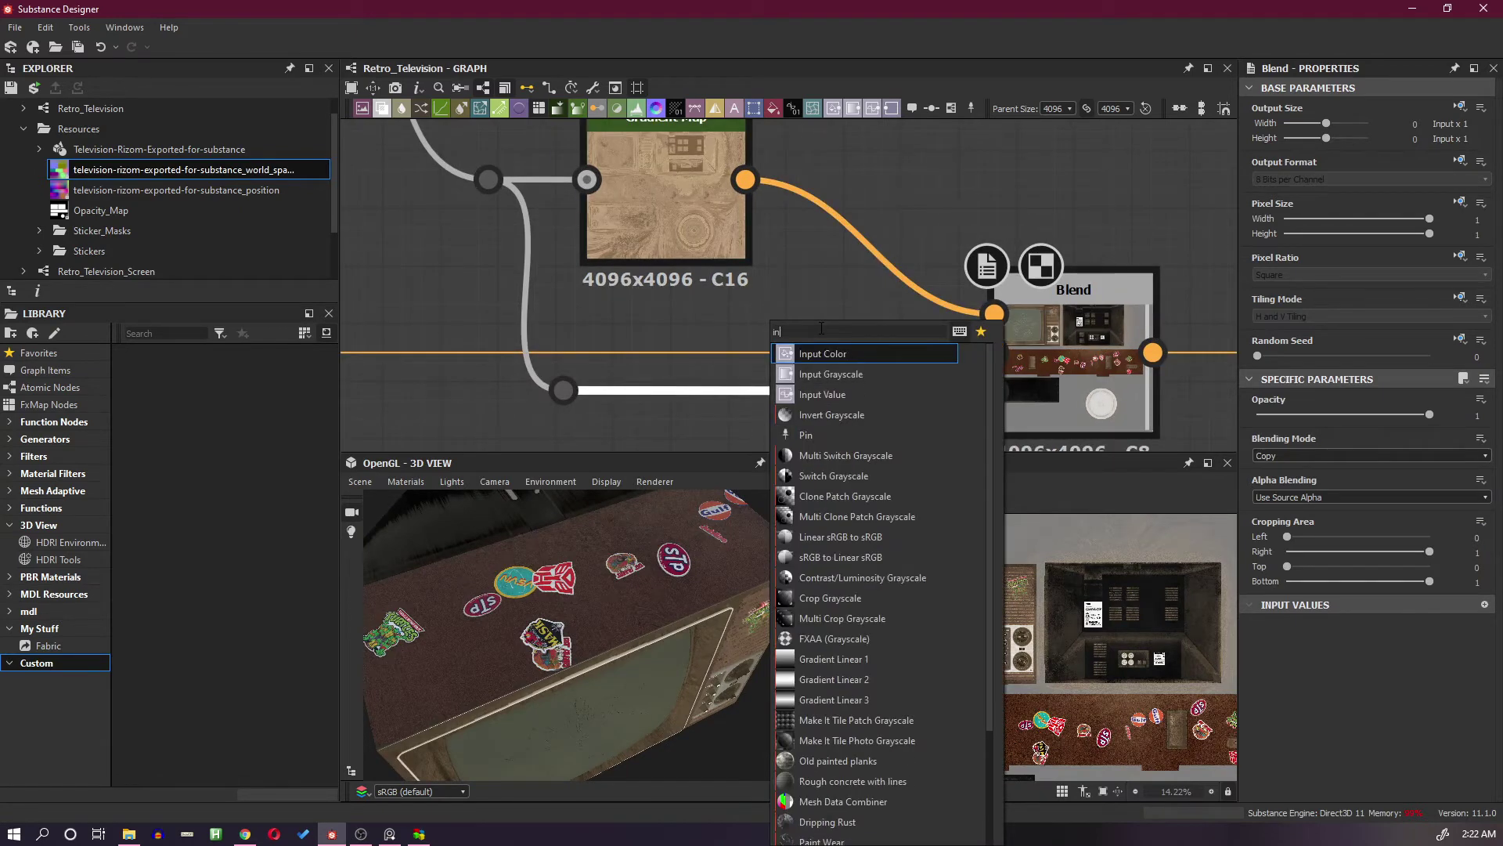
pyautogui.write('v')
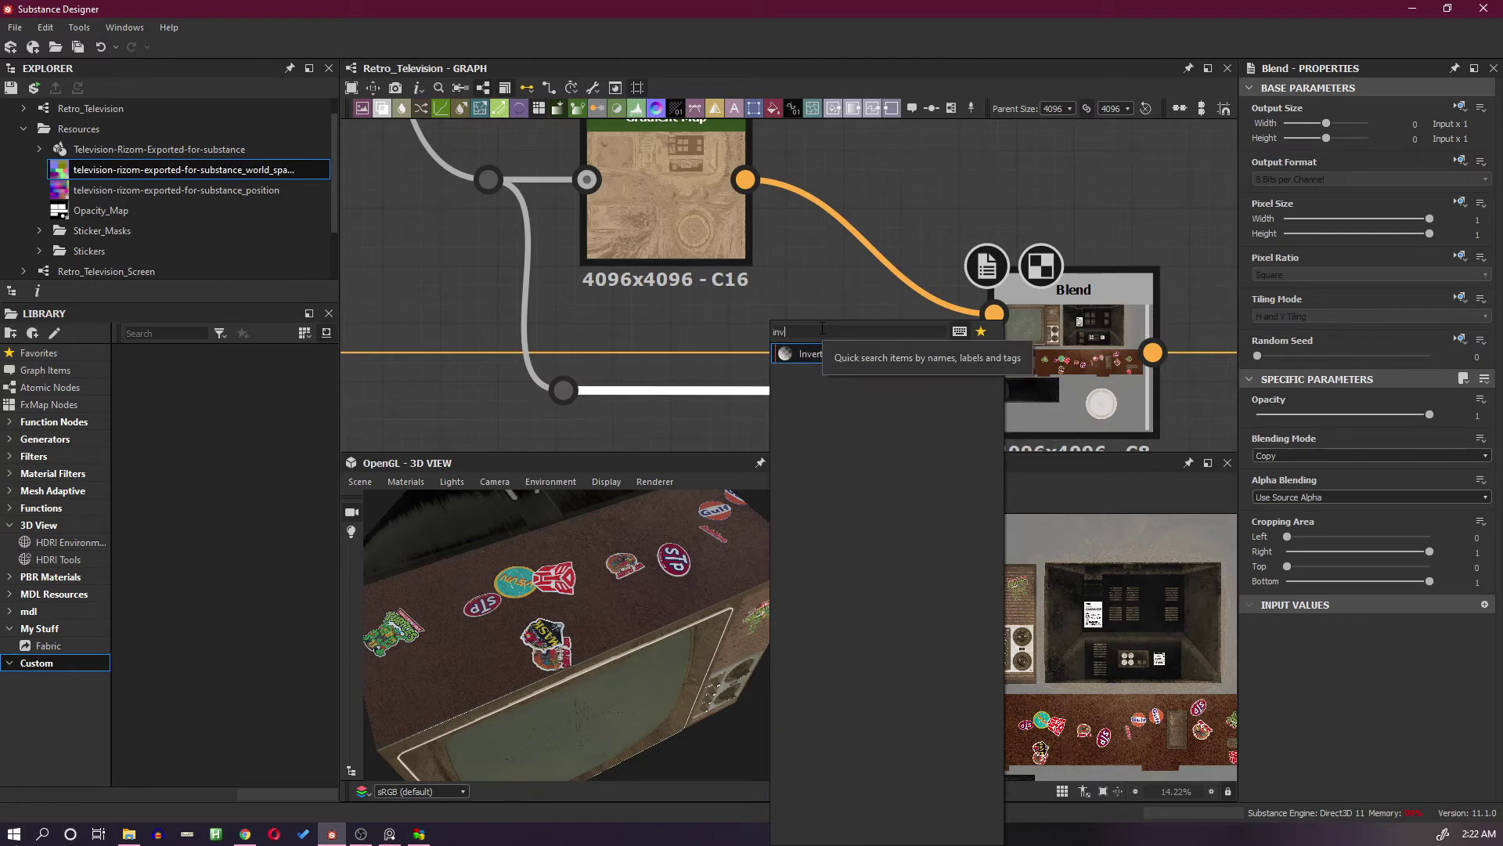
pyautogui.click(806, 354)
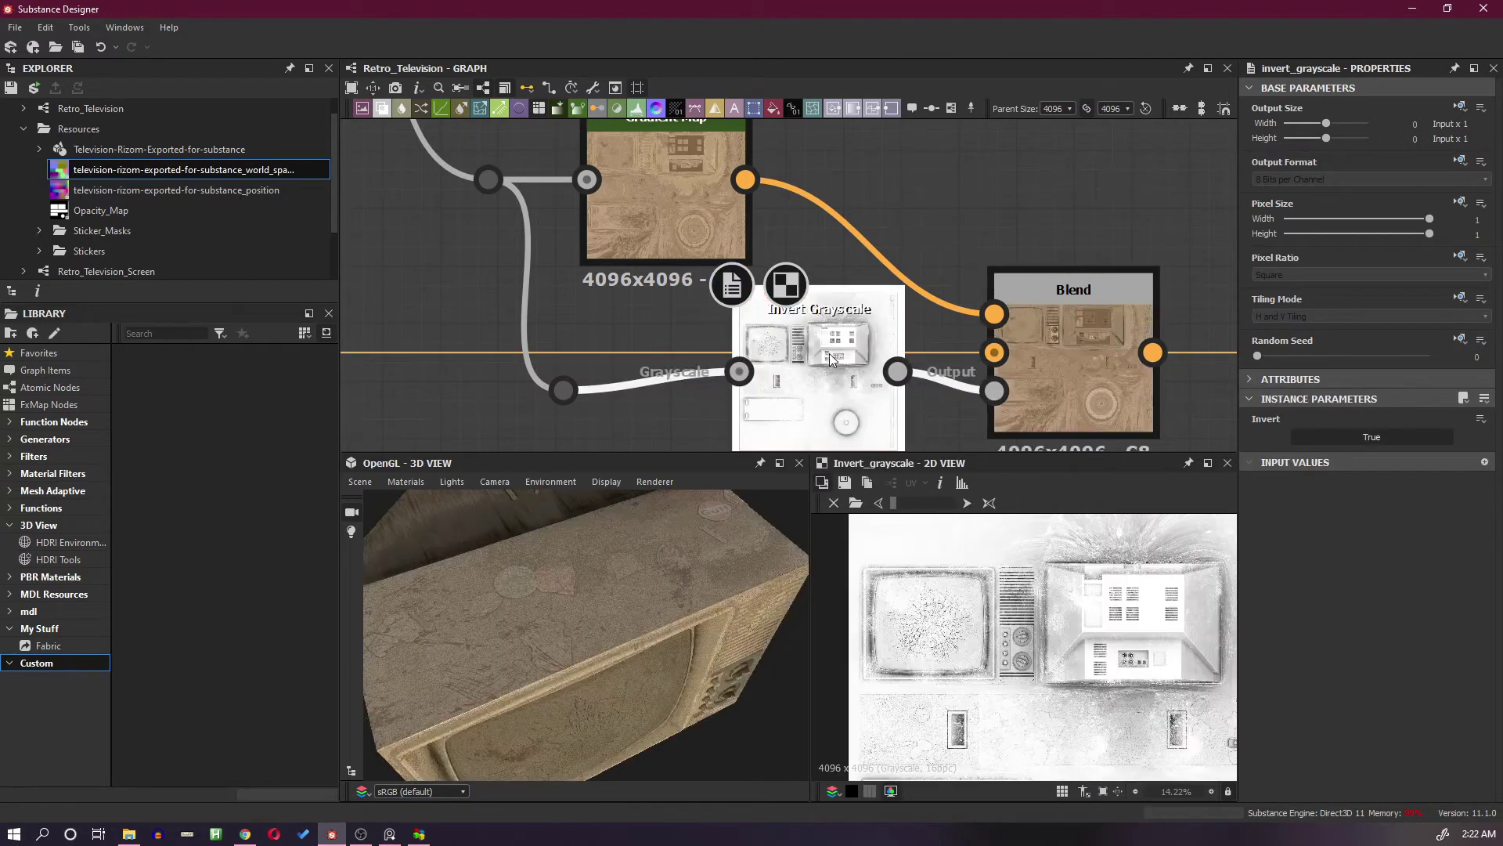
pyautogui.moveTo(832, 359); pyautogui.dragTo(807, 428)
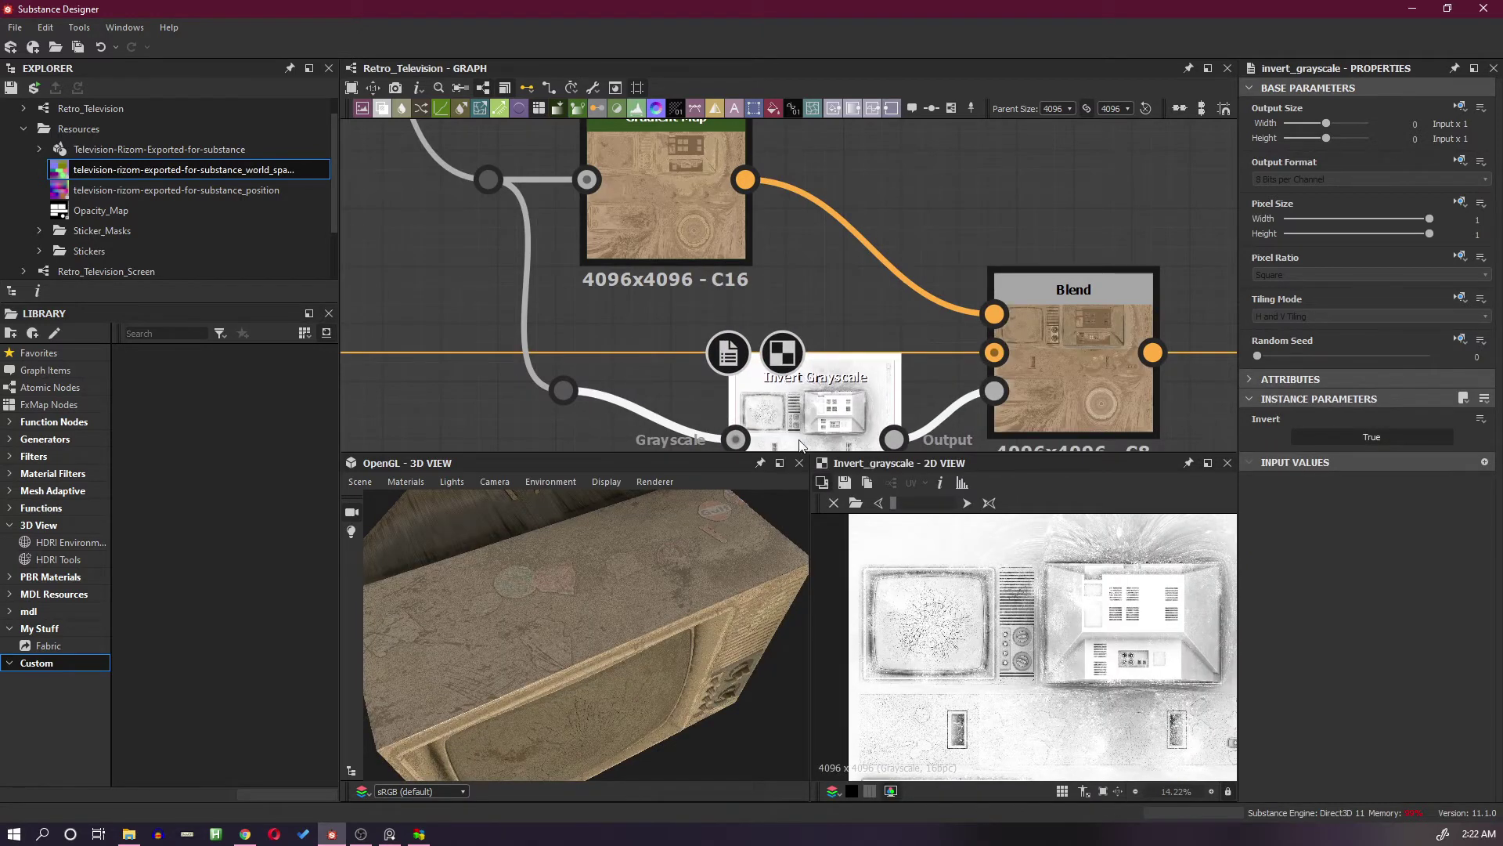
pyautogui.keyDown('alt'); pyautogui.moveTo(696, 650); pyautogui.dragTo(726, 501); pyautogui.keyUp('alt')
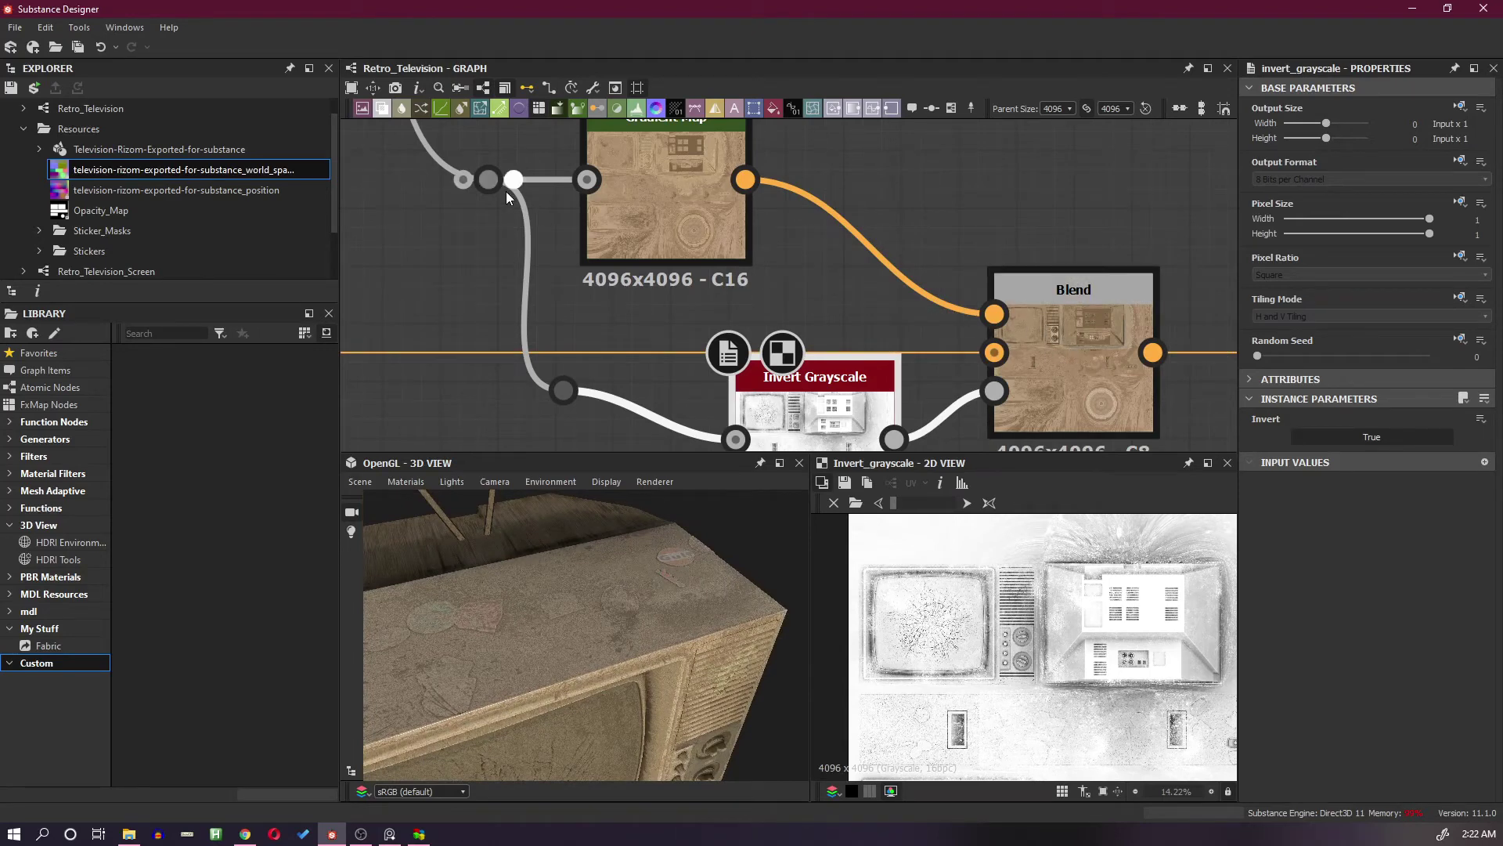
# Preview the Dust mask at the dot node before the Gradient Map and examine its incoming link
pyautogui.doubleClick(488, 180)
pyautogui.scroll(-4, 546, 195)
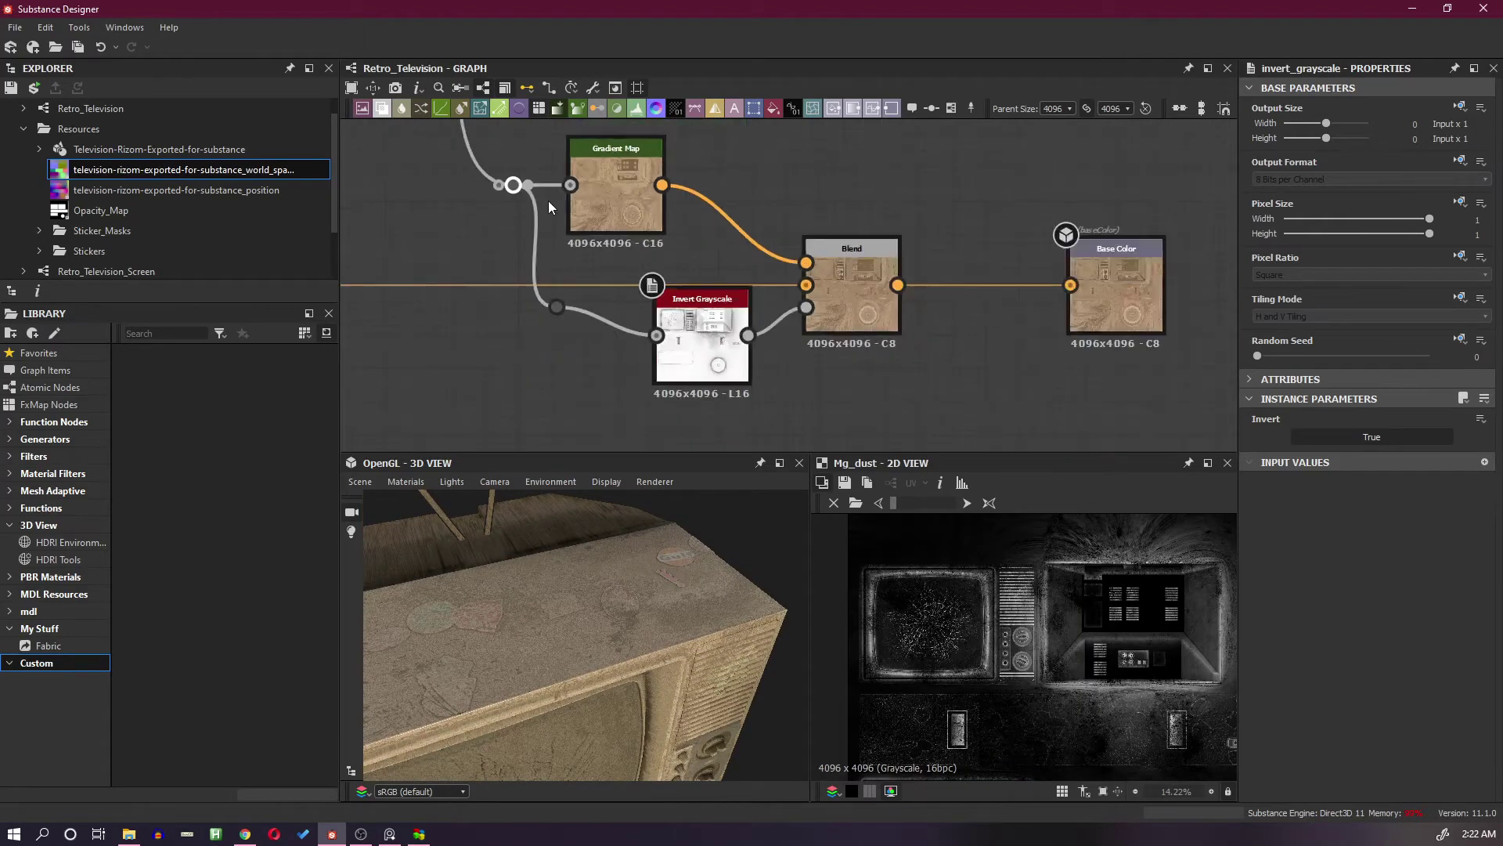
pyautogui.moveTo(633, 202); pyautogui.dragTo(829, 401, button='middle')
pyautogui.scroll(-10, 830, 320)
pyautogui.moveTo(851, 251); pyautogui.dragTo(888, 284, button='middle')
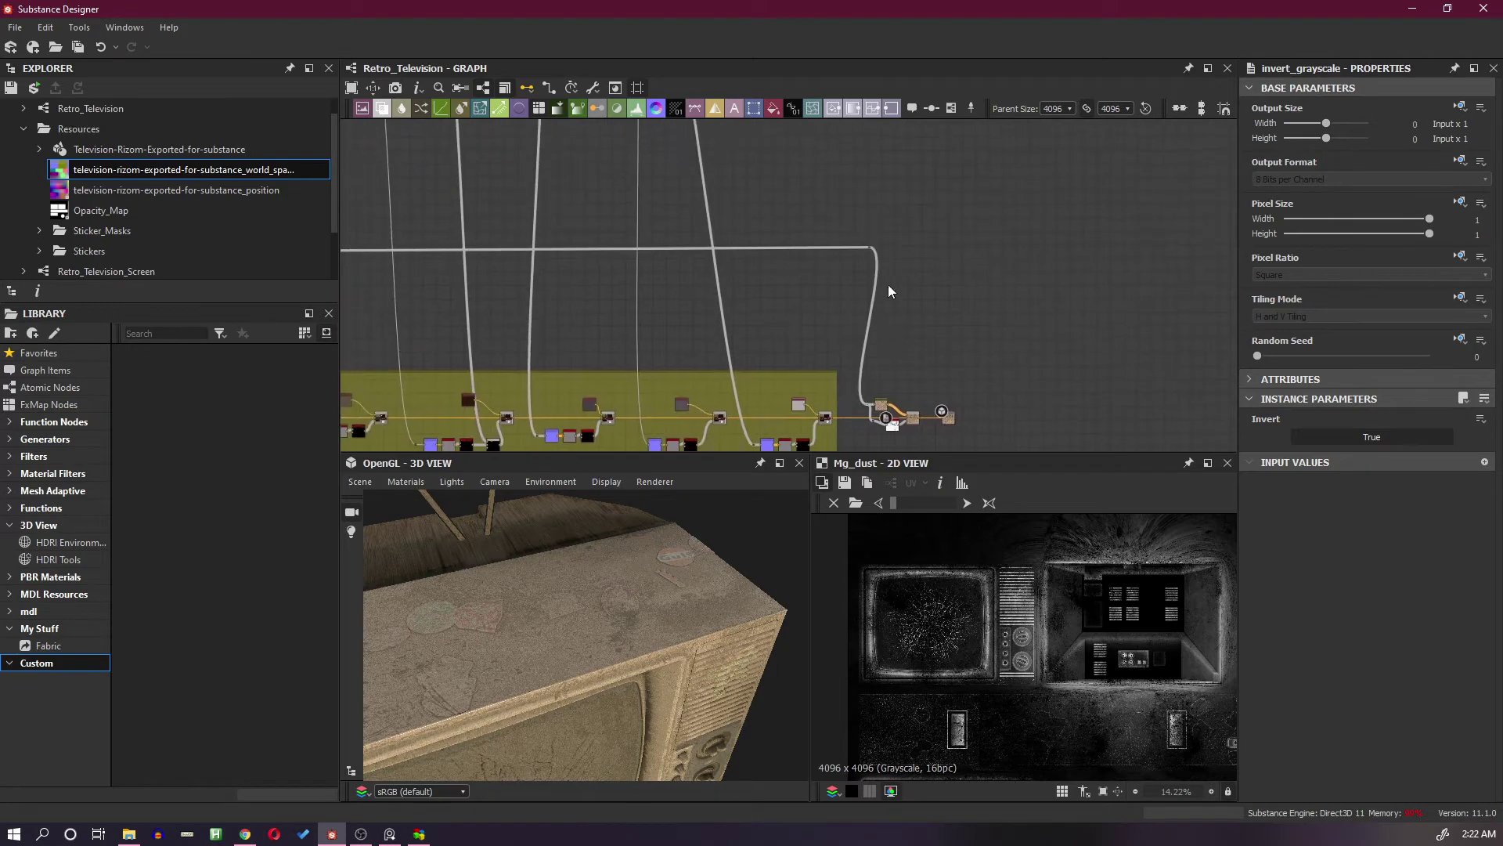
pyautogui.scroll(5, 888, 285)
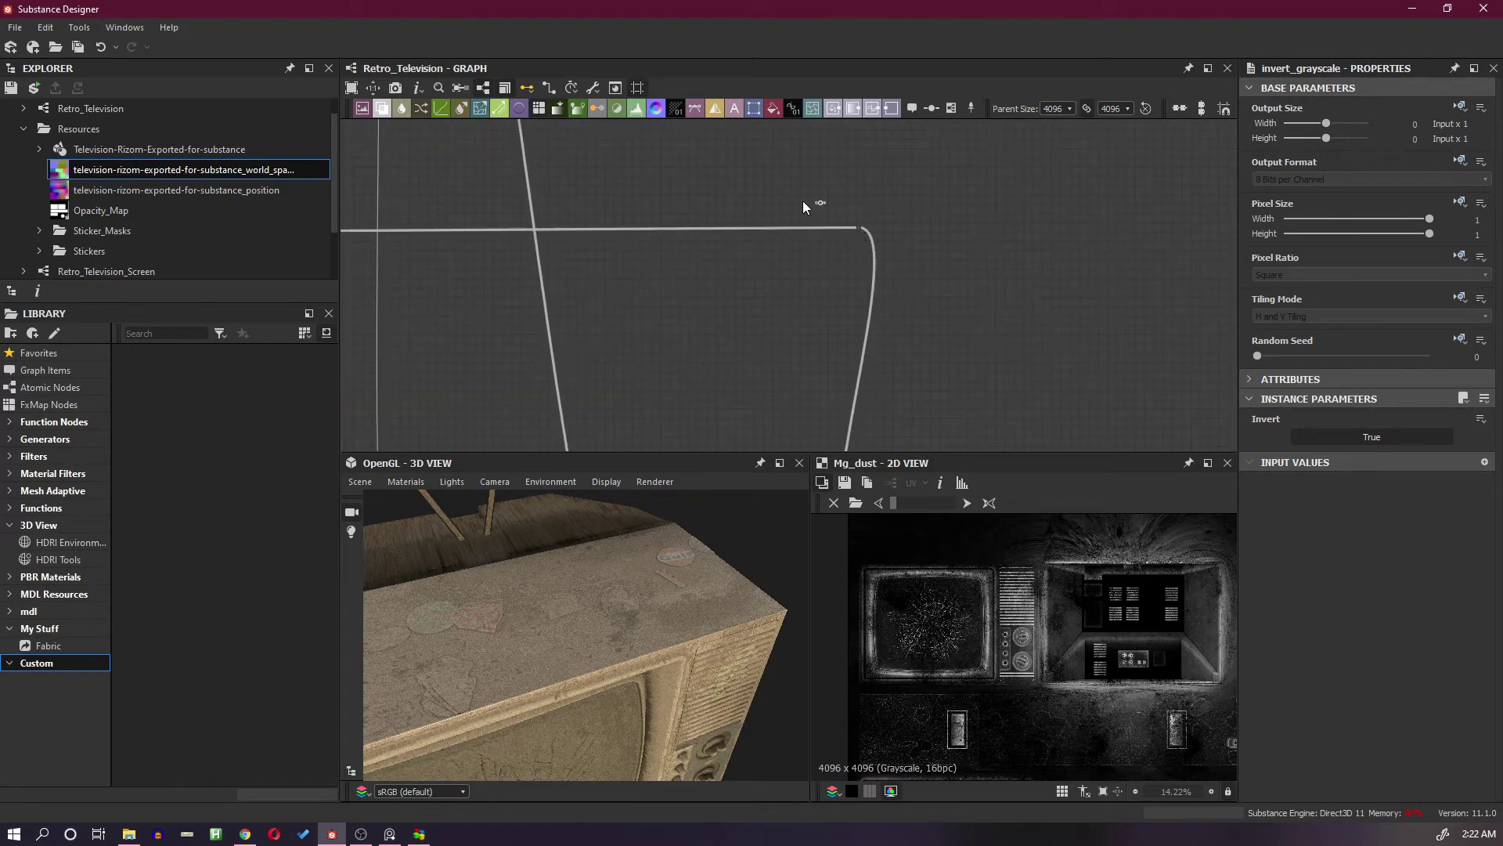
pyautogui.scroll(3, 851, 227)
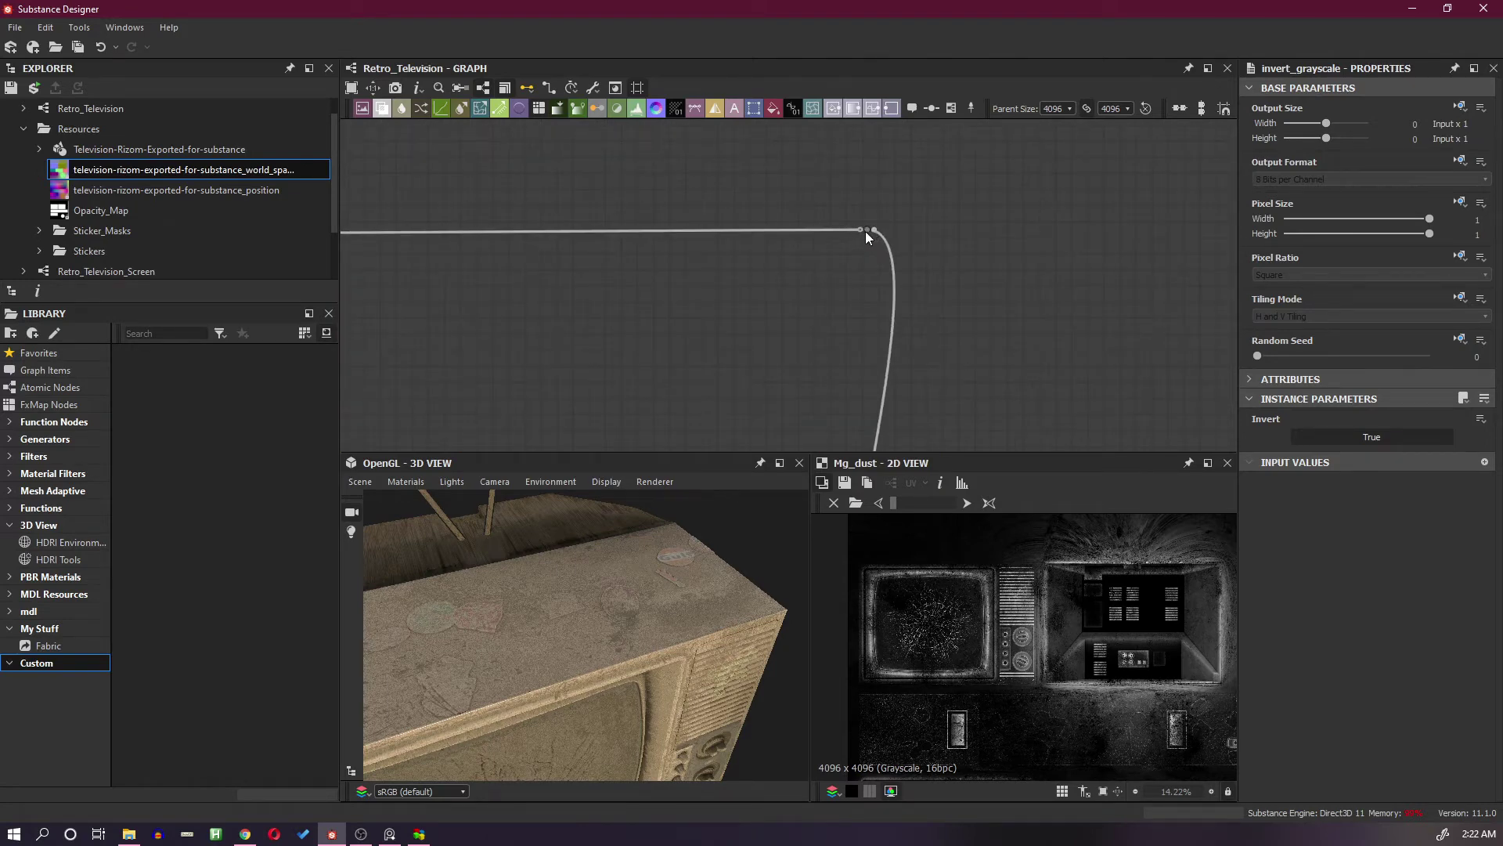
# Open the Dust node's parameters, inspect the television's control knobs, and set Noise Opacity to 0.16
pyautogui.scroll(-4, 684, 298)
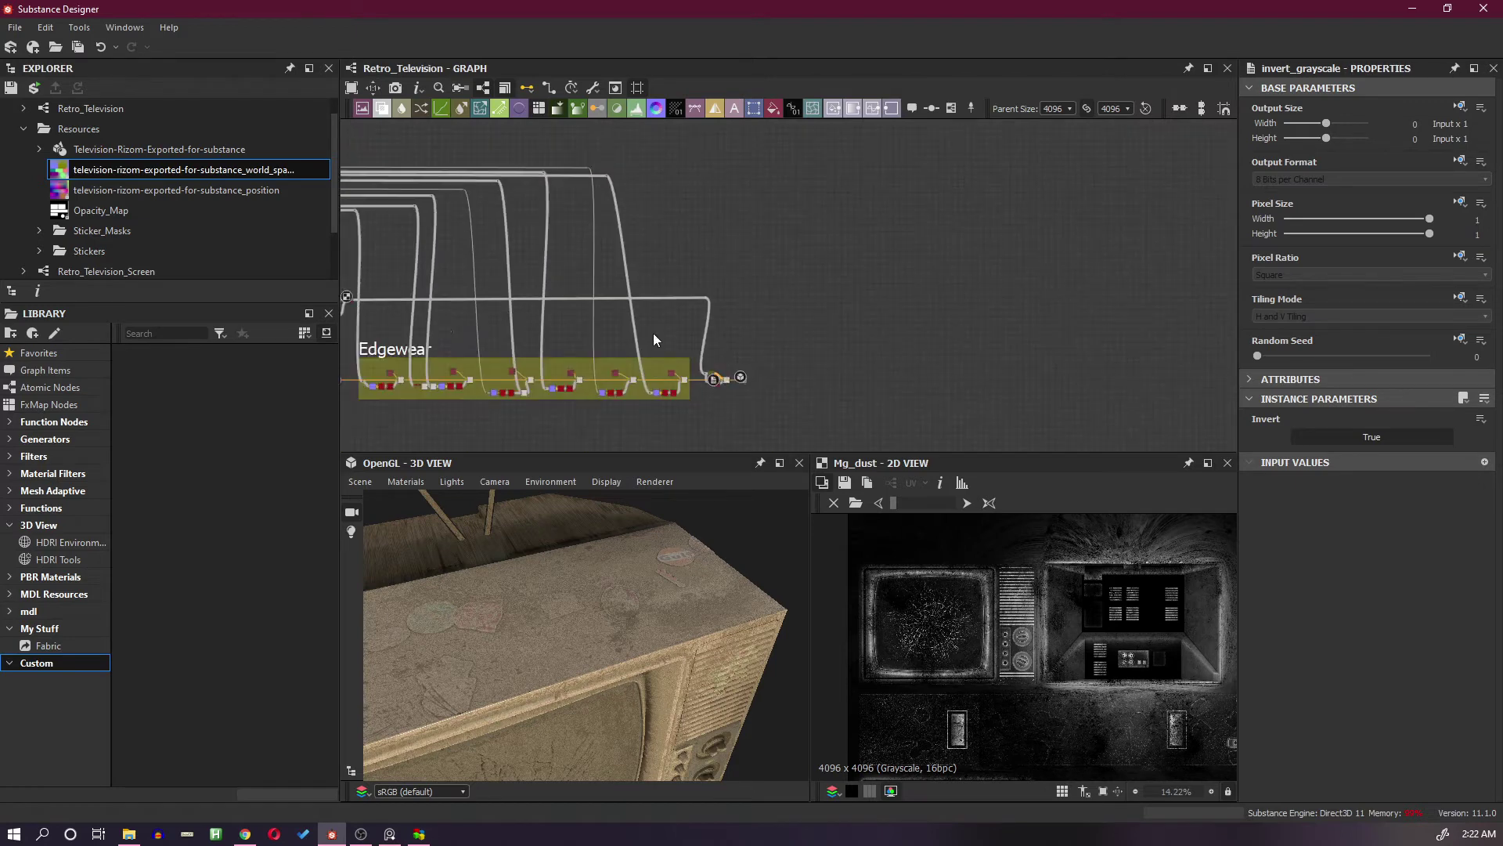
pyautogui.moveTo(653, 332); pyautogui.dragTo(691, 321, button='middle')
pyautogui.keyDown('alt'); pyautogui.moveTo(690, 321); pyautogui.dragTo(698, 321); pyautogui.keyUp('alt')
pyautogui.scroll(10, 574, 304)
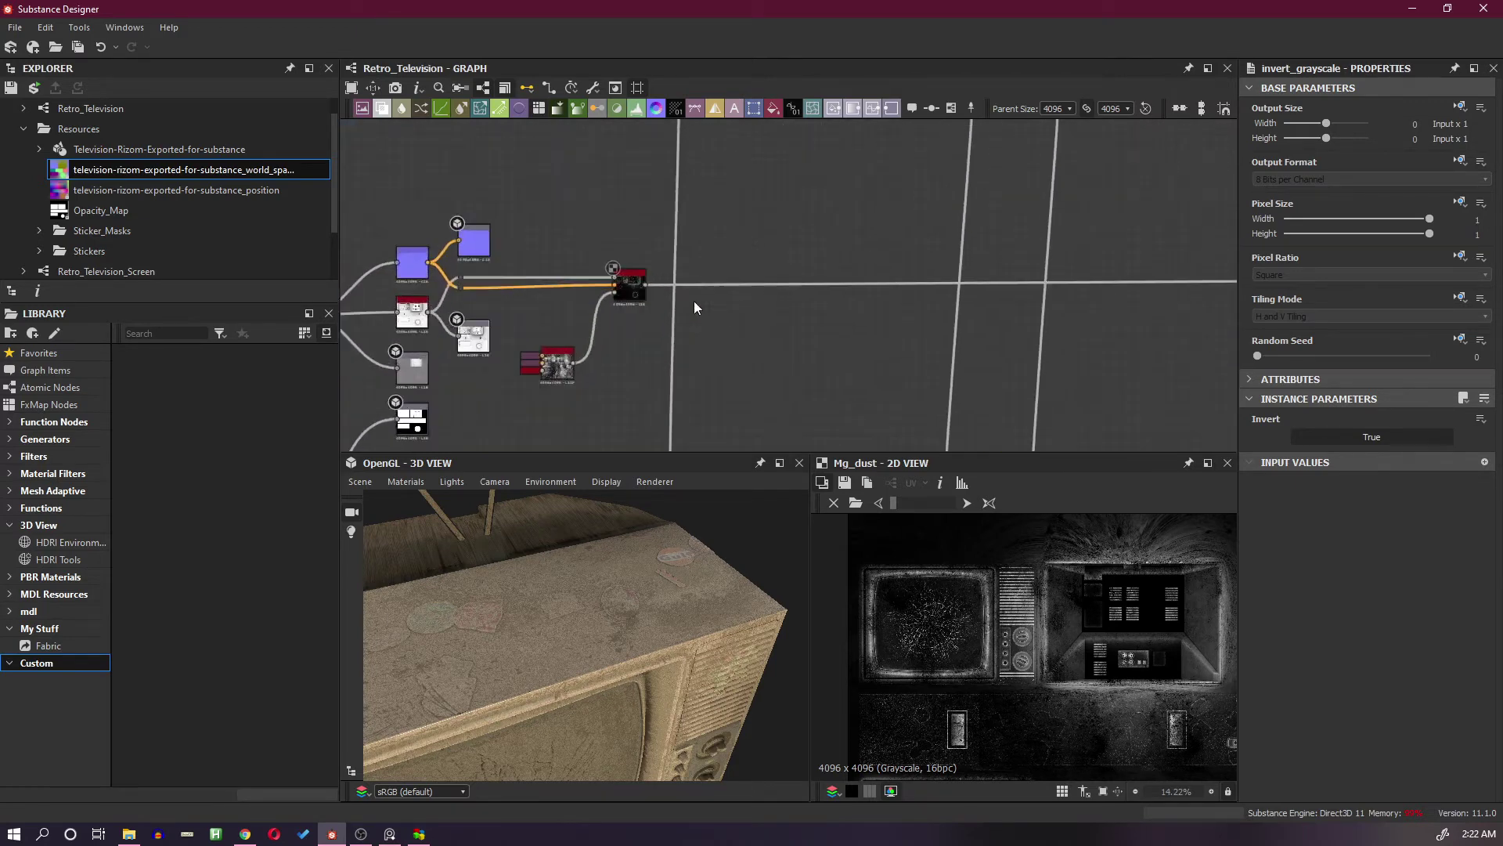
pyautogui.click(519, 274)
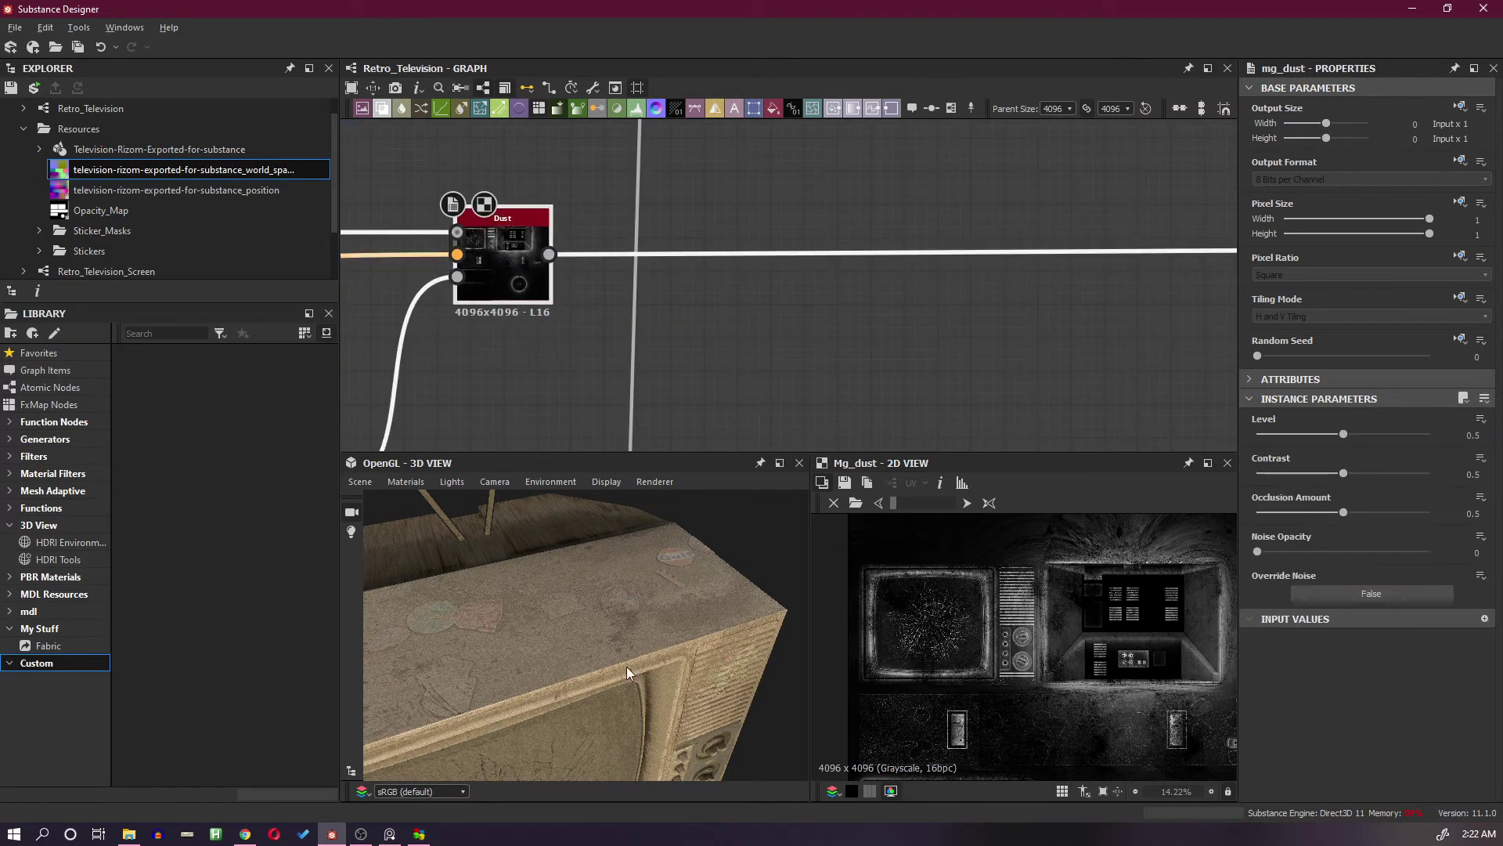
pyautogui.moveTo(626, 666); pyautogui.dragTo(692, 563)
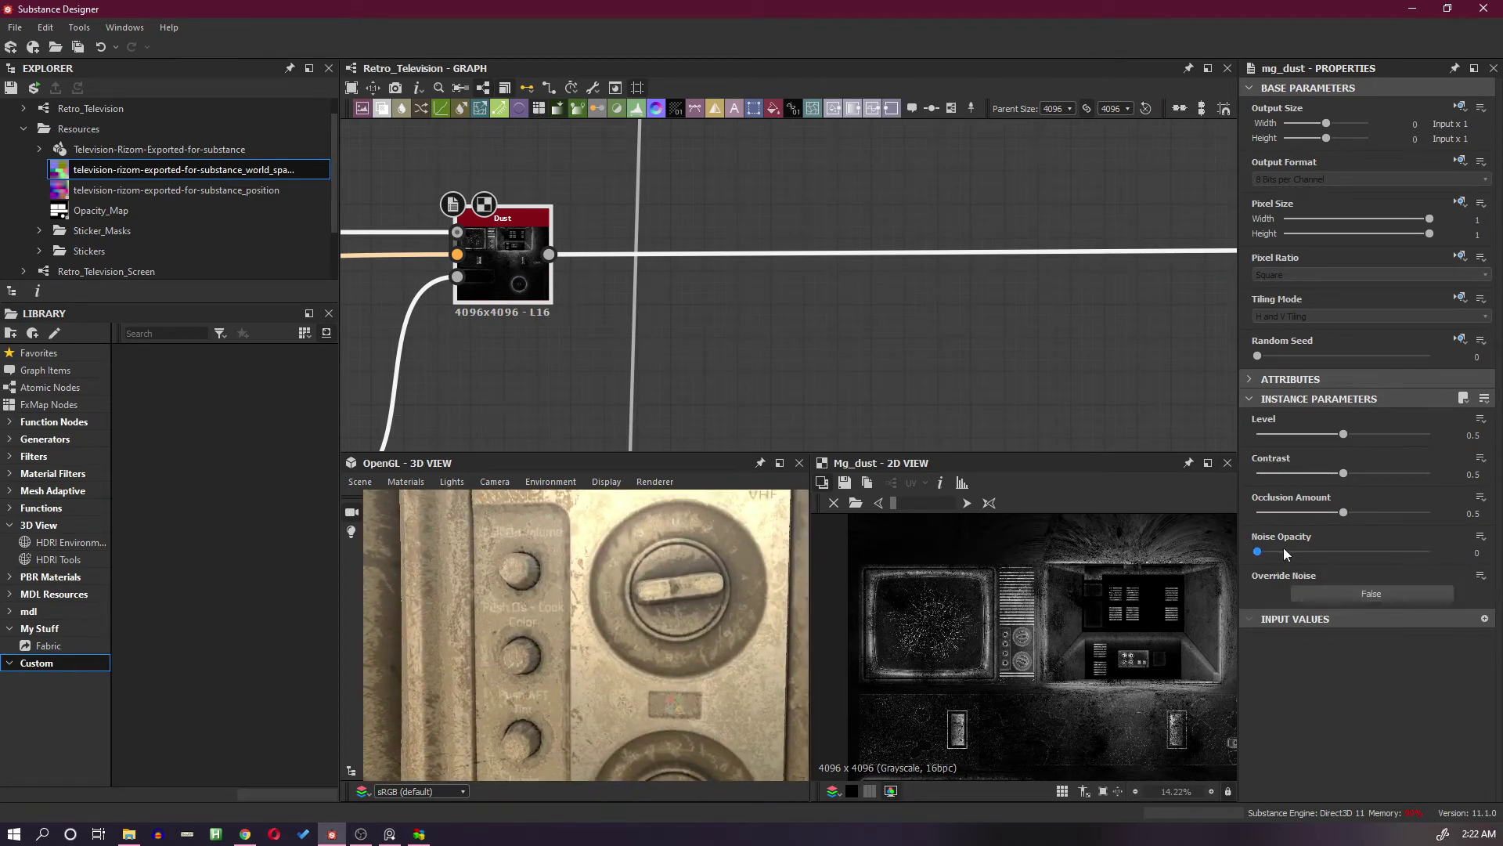
pyautogui.moveTo(1261, 550)
pyautogui.mouseDown()
pyautogui.moveTo(1397, 556)
pyautogui.moveTo(1253, 556)
pyautogui.moveTo(1389, 556)
pyautogui.moveTo(1285, 554)
pyautogui.mouseUp()
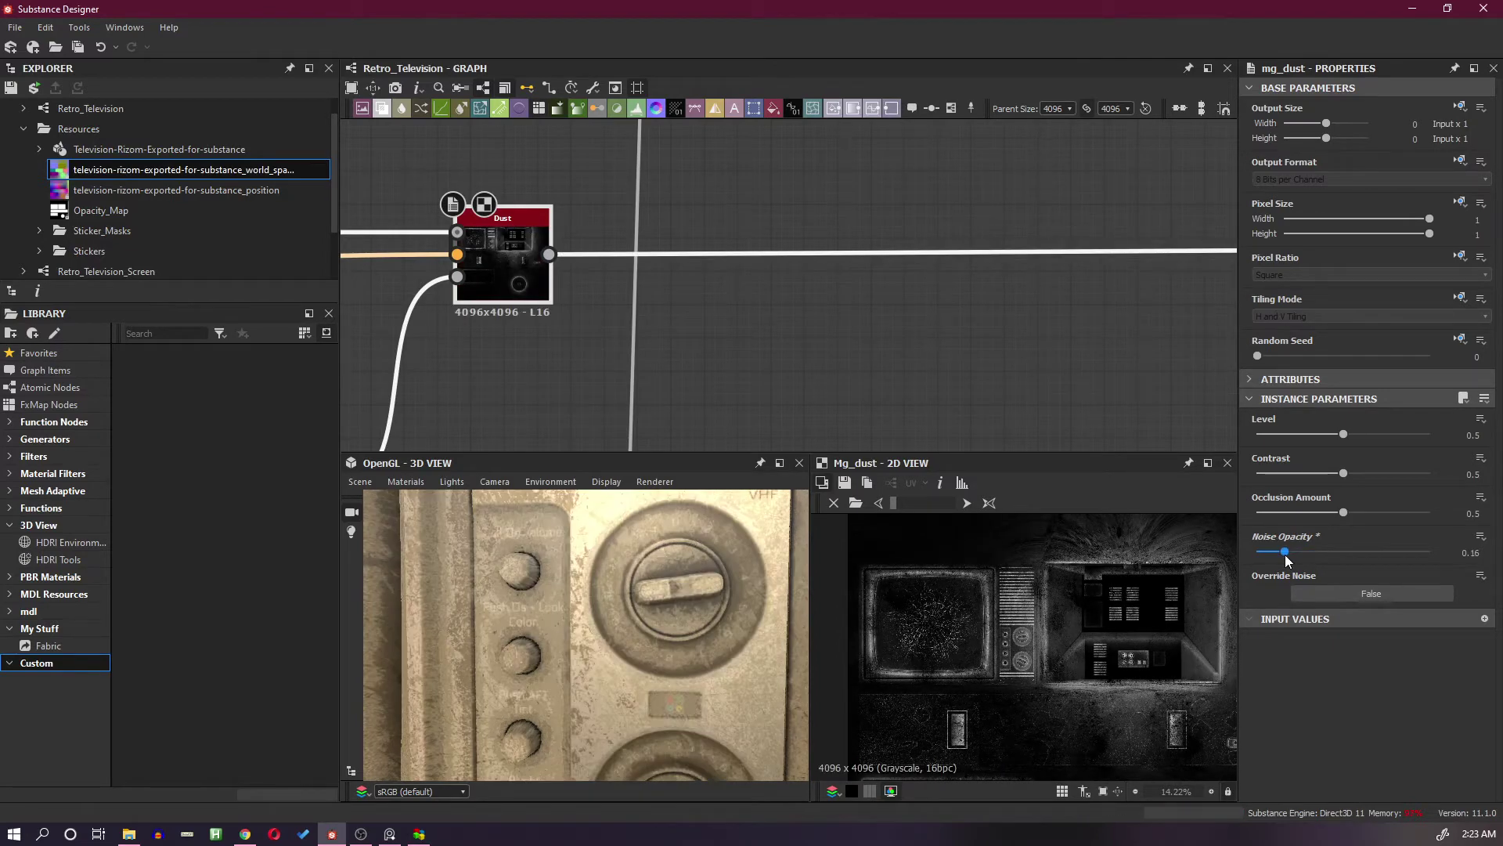
# Try Occlusion Amount 0.49, Contrast 0.36 and Level 0.9 on the Dust node, checking the television's back and front
pyautogui.moveTo(1337, 512); pyautogui.dragTo(1384, 439)
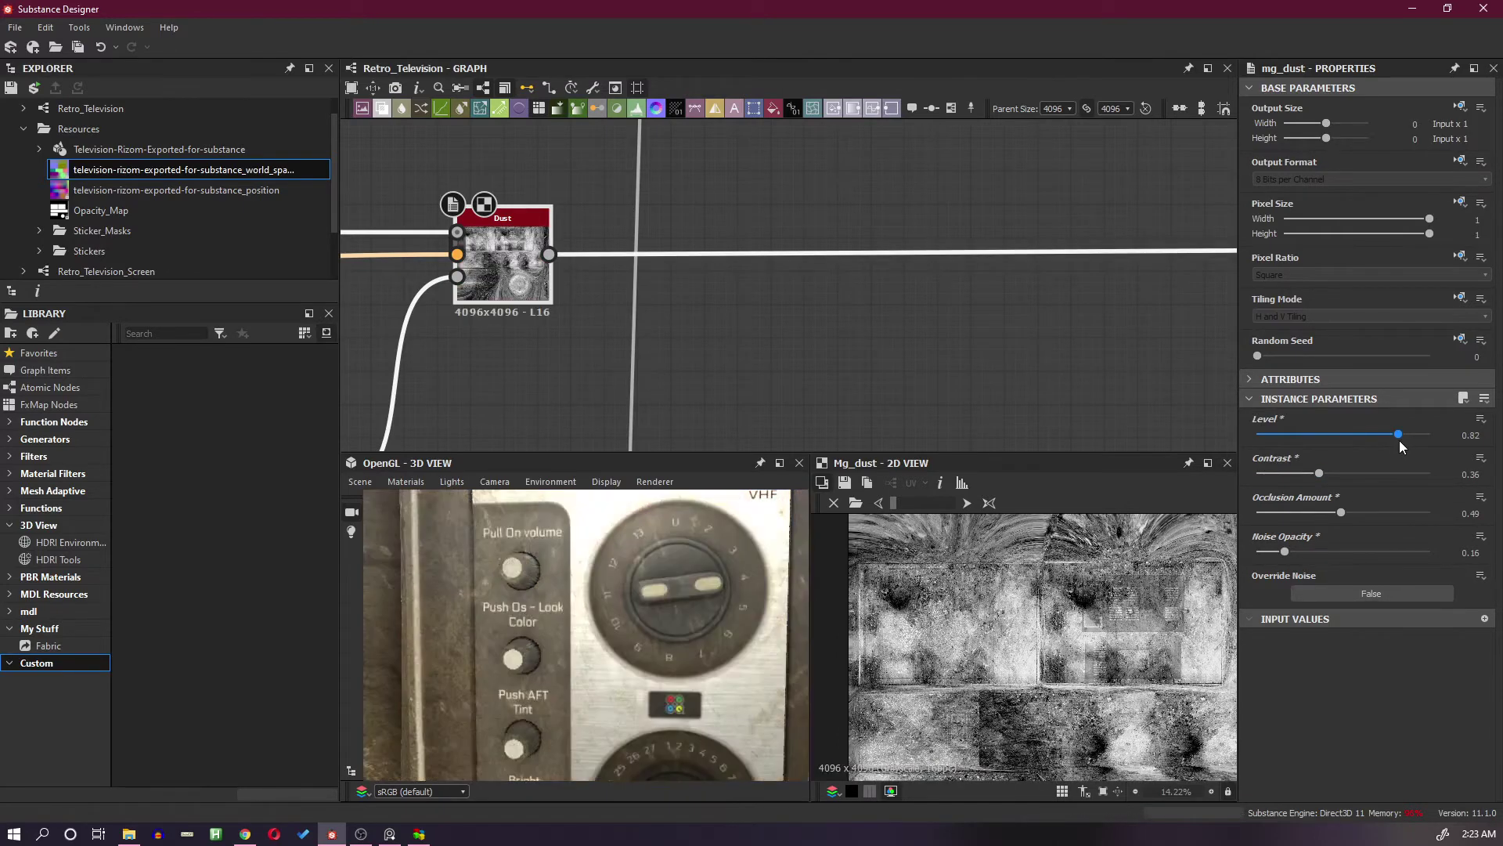
pyautogui.moveTo(1400, 441)
pyautogui.mouseDown()
pyautogui.moveTo(1413, 441)
pyautogui.moveTo(1381, 439)
pyautogui.moveTo(1393, 440)
pyautogui.mouseUp()
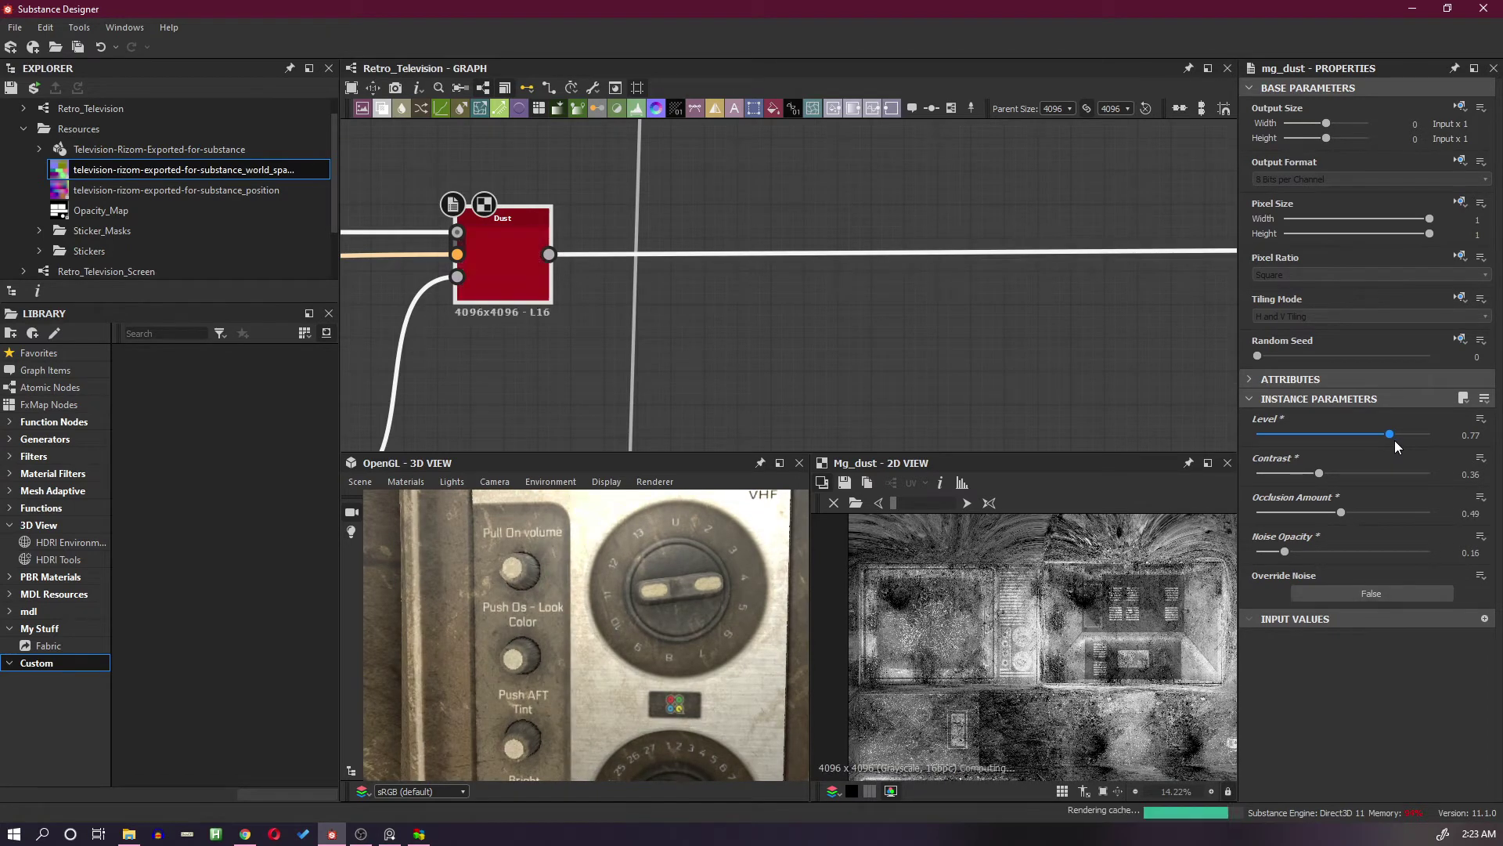
pyautogui.moveTo(750, 577); pyautogui.dragTo(861, 551)
pyautogui.moveTo(1395, 434); pyautogui.dragTo(1412, 436)
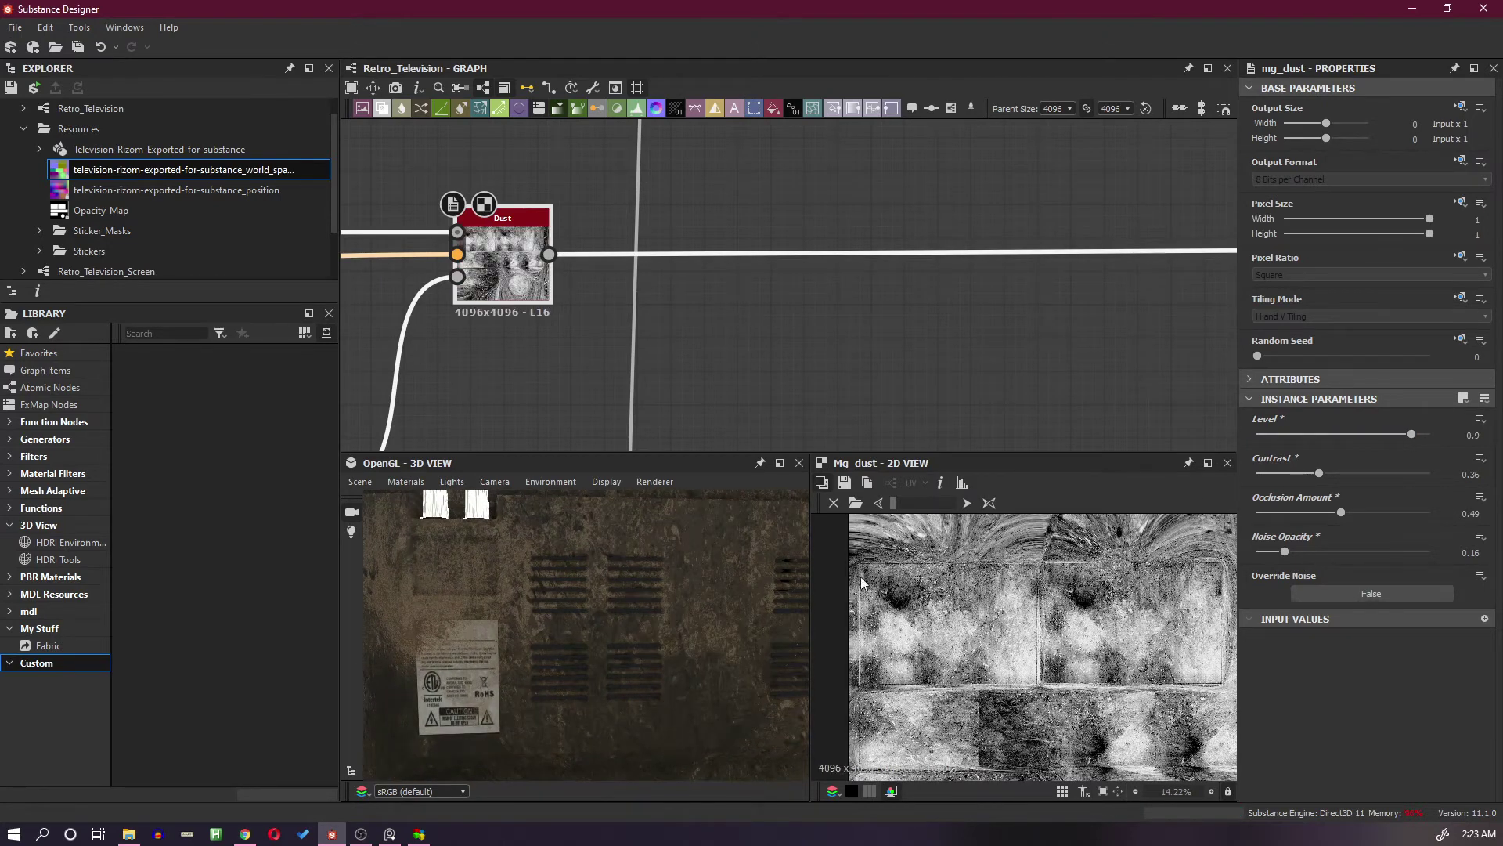
pyautogui.moveTo(861, 576); pyautogui.dragTo(675, 636)
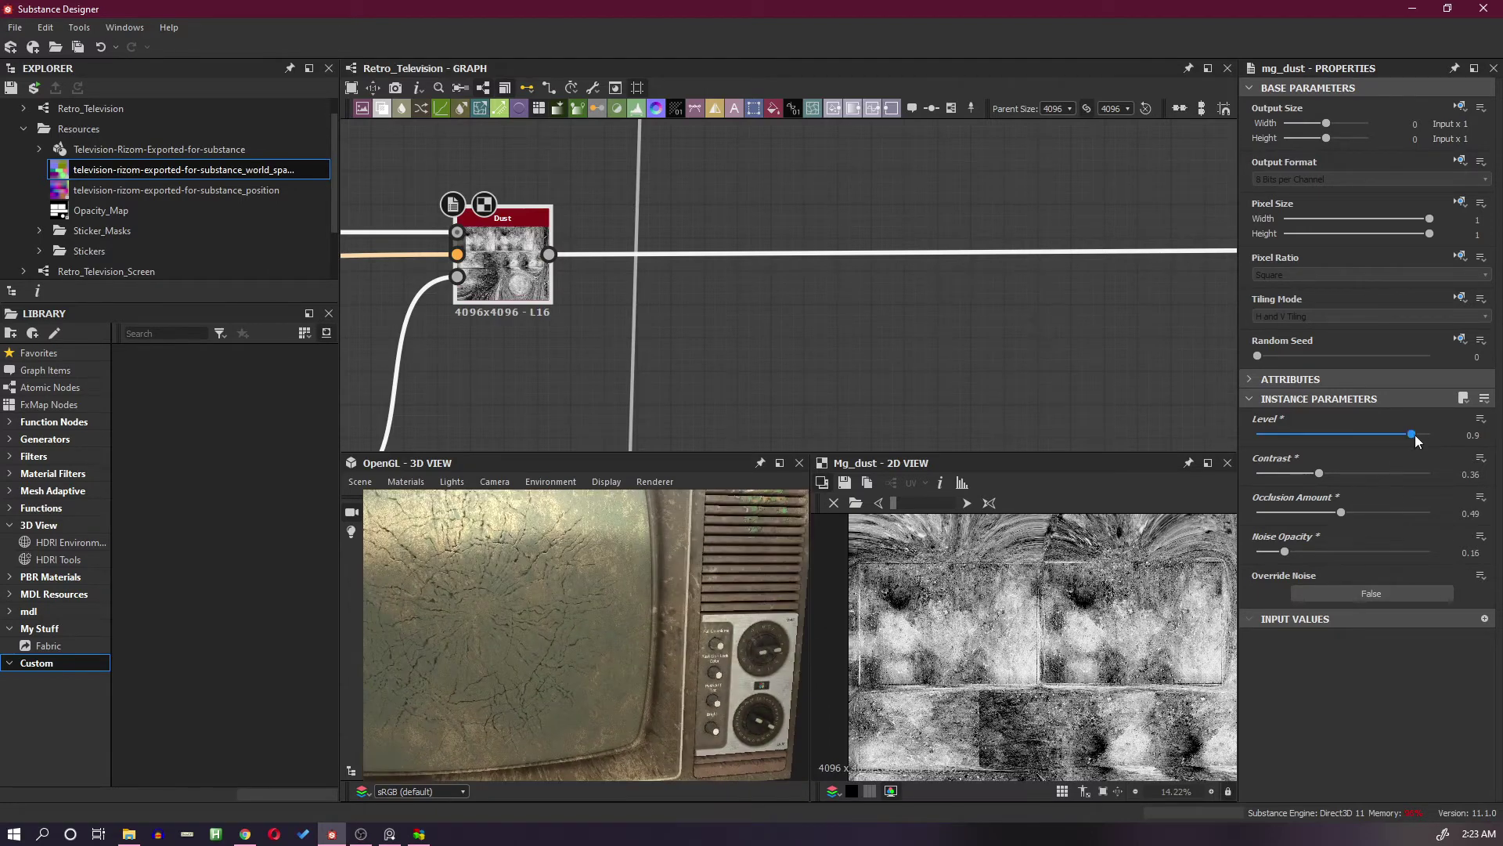
# Set the Dust node's Level to 0.97, Contrast to 0.07 and Occlusion Amount to 0.18, and inspect the whole television
pyautogui.moveTo(1416, 435)
pyautogui.mouseDown()
pyautogui.moveTo(1437, 441)
pyautogui.moveTo(1425, 437)
pyautogui.mouseUp()
pyautogui.moveTo(1319, 473); pyautogui.dragTo(1268, 473)
pyautogui.moveTo(1337, 514); pyautogui.dragTo(1435, 526)
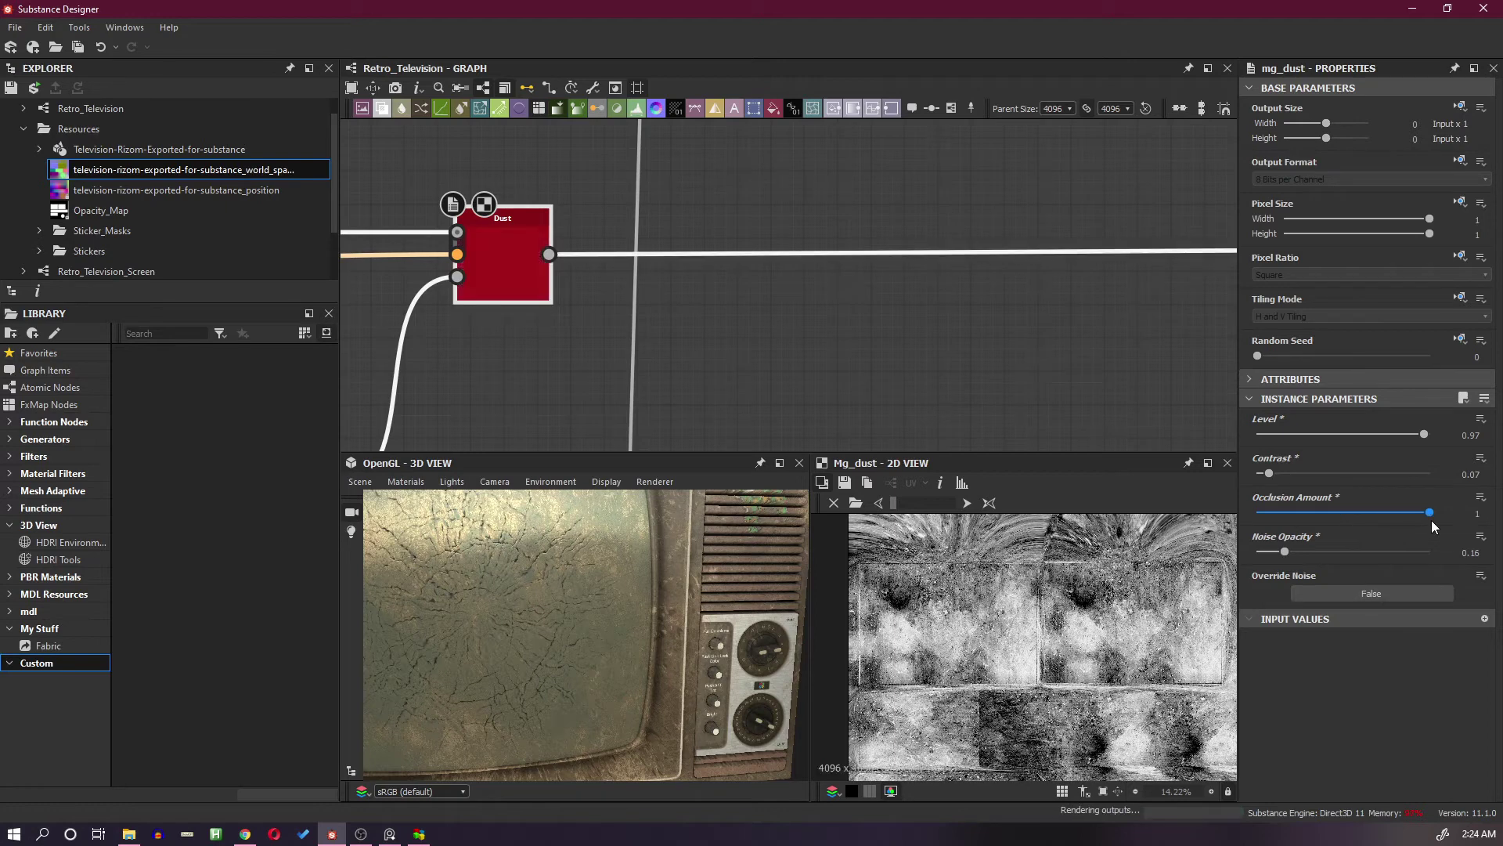
pyautogui.moveTo(1291, 514); pyautogui.dragTo(1288, 513)
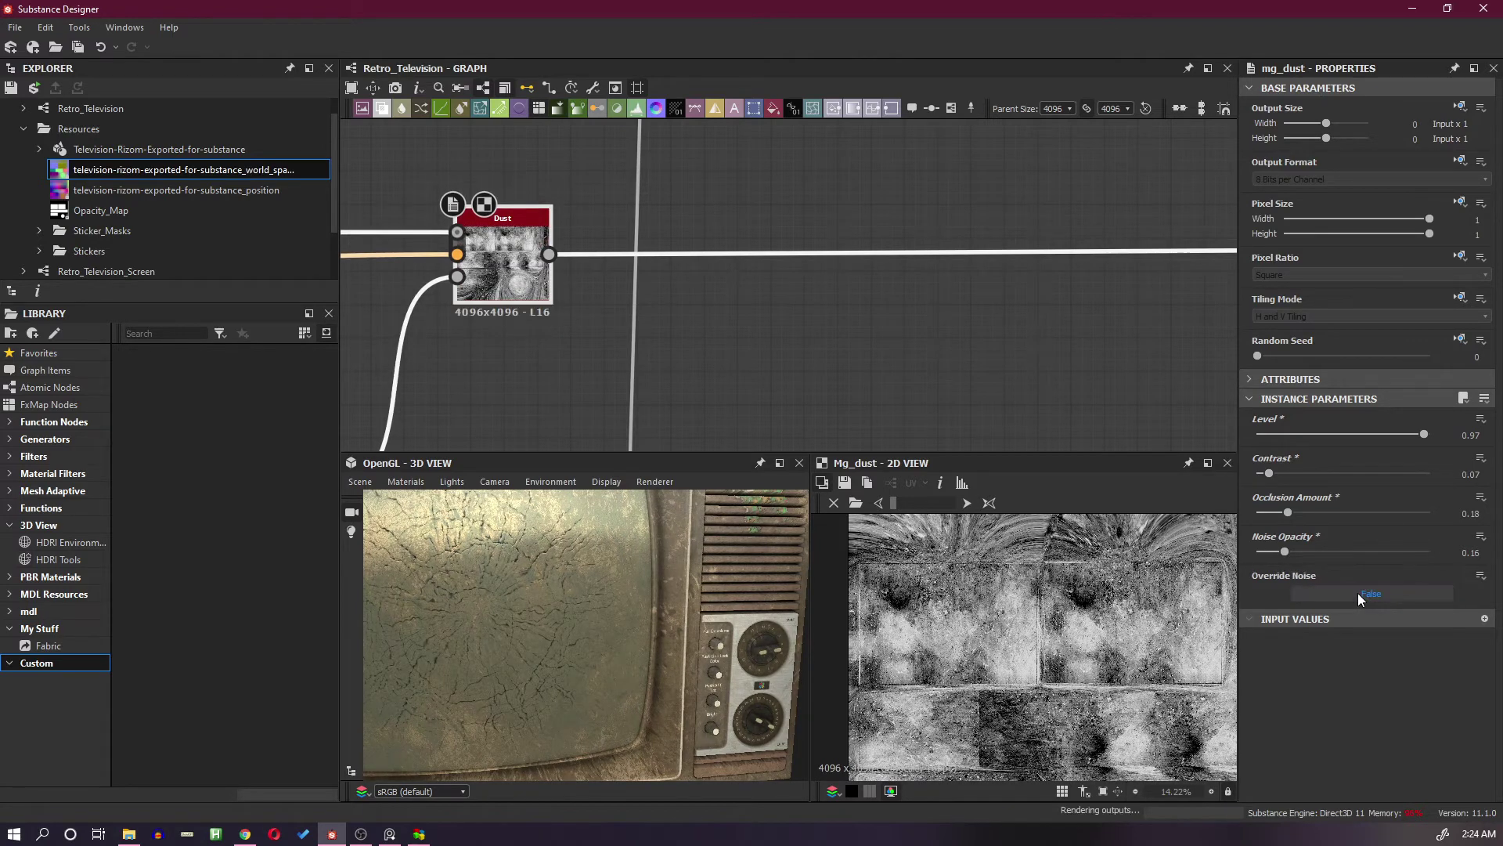
pyautogui.scroll(-5, 650, 594)
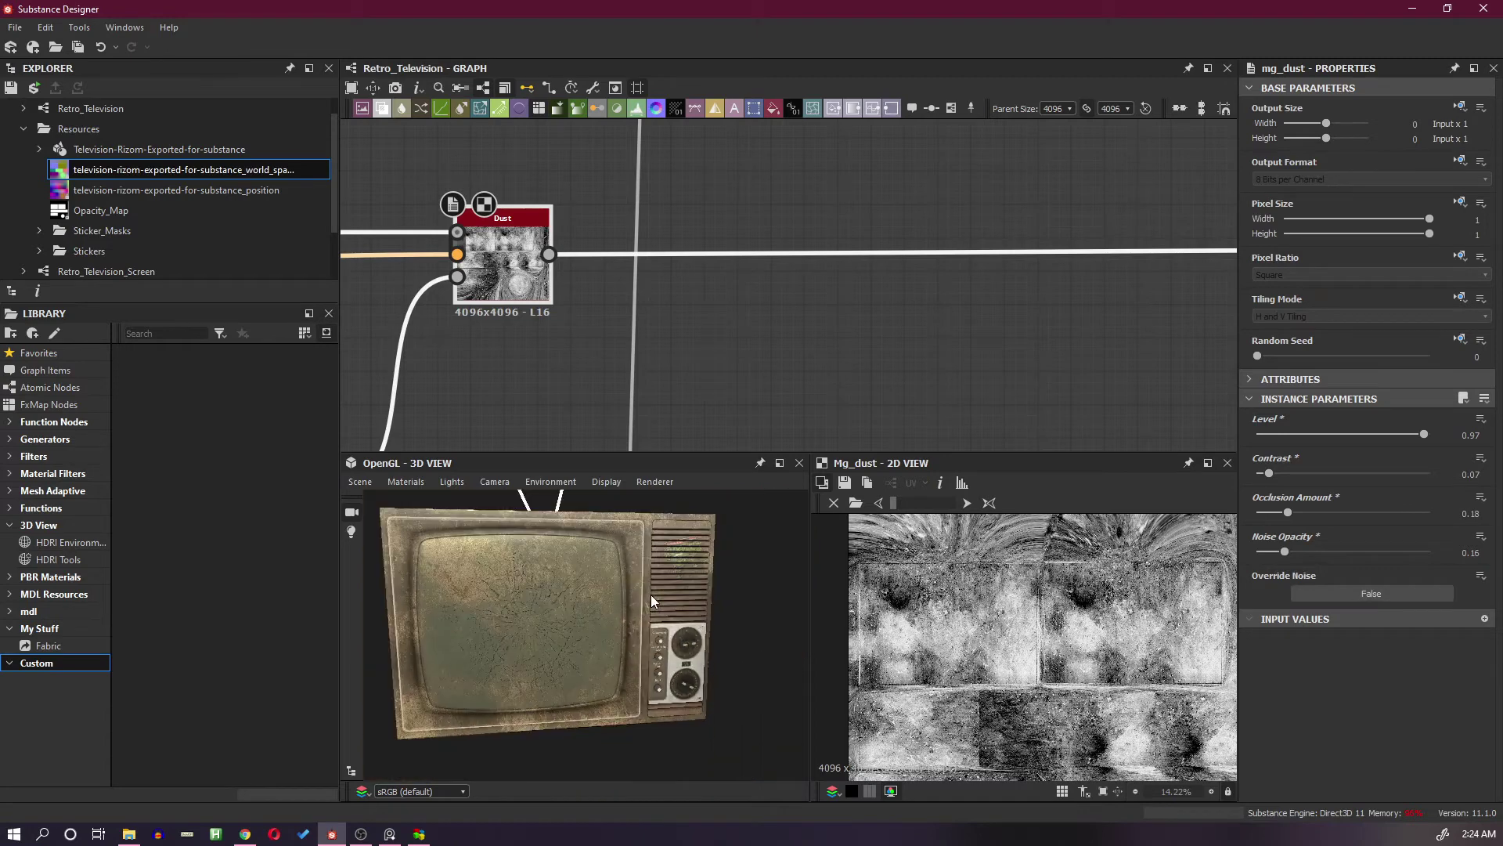
pyautogui.moveTo(646, 606); pyautogui.dragTo(673, 628)
# Move the dot node at the corner of the long Dust link further left, above the Gradient Map
pyautogui.scroll(-2, 818, 382)
pyautogui.scroll(-1, 818, 384)
pyautogui.scroll(-1, 807, 415)
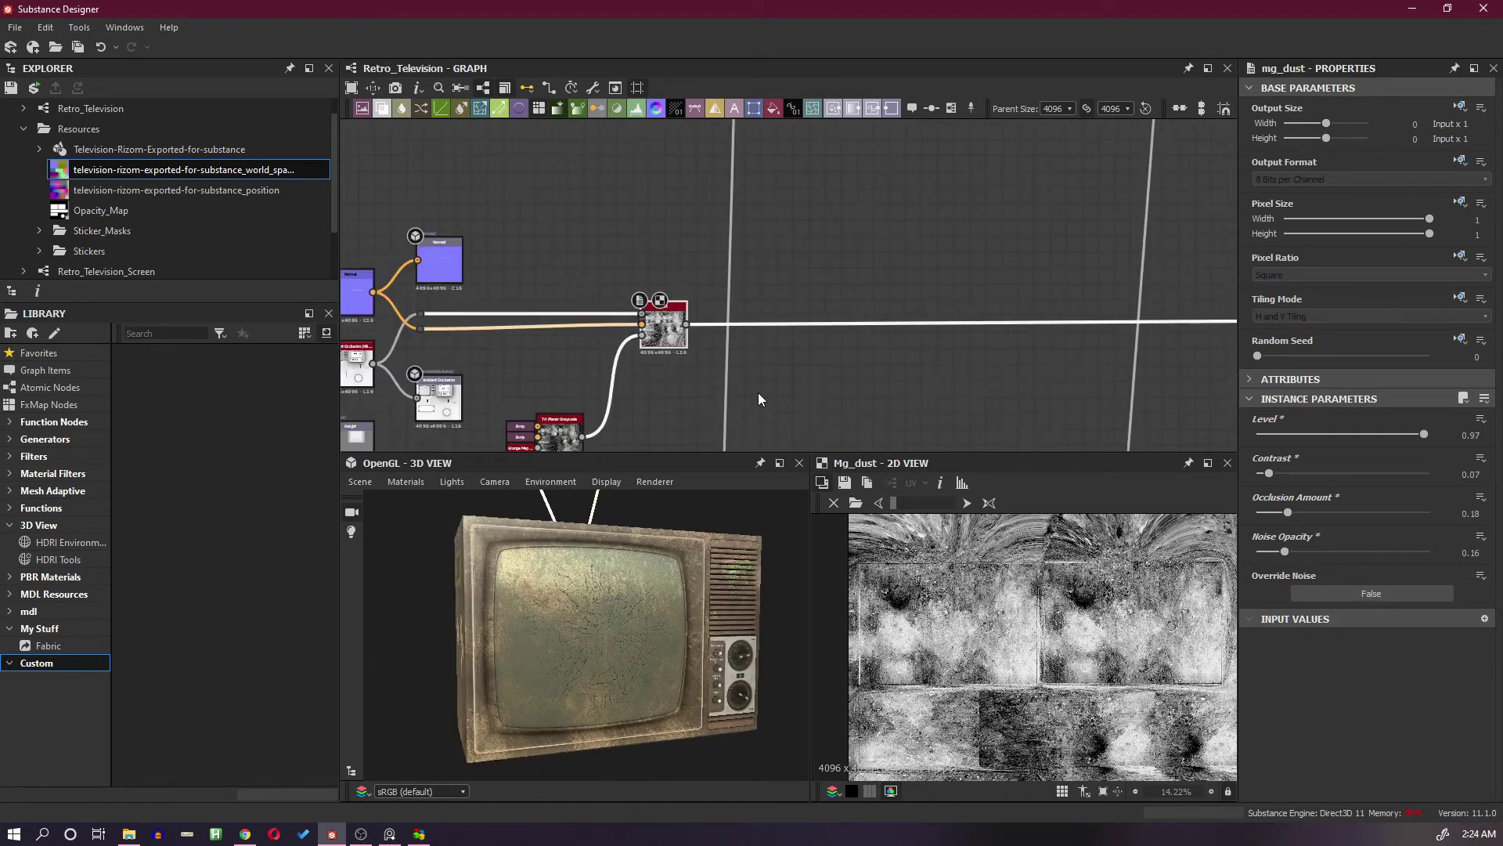
pyautogui.moveTo(758, 392); pyautogui.dragTo(899, 377, button='middle')
pyautogui.scroll(3, 790, 317)
pyautogui.scroll(-6, 793, 323)
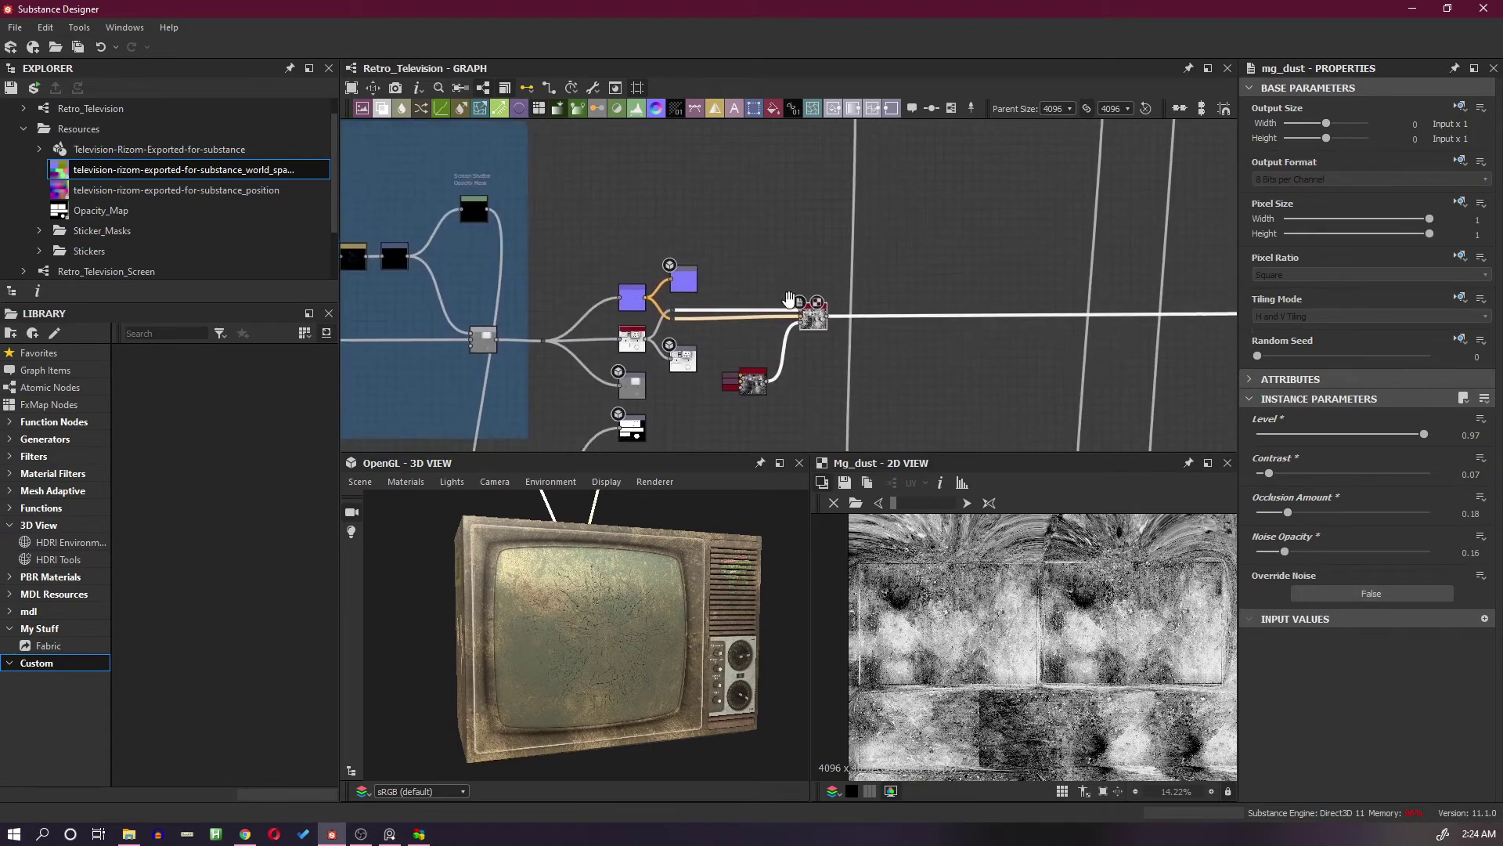
pyautogui.moveTo(995, 309); pyautogui.dragTo(624, 273, button='middle')
pyautogui.scroll(3, 867, 323)
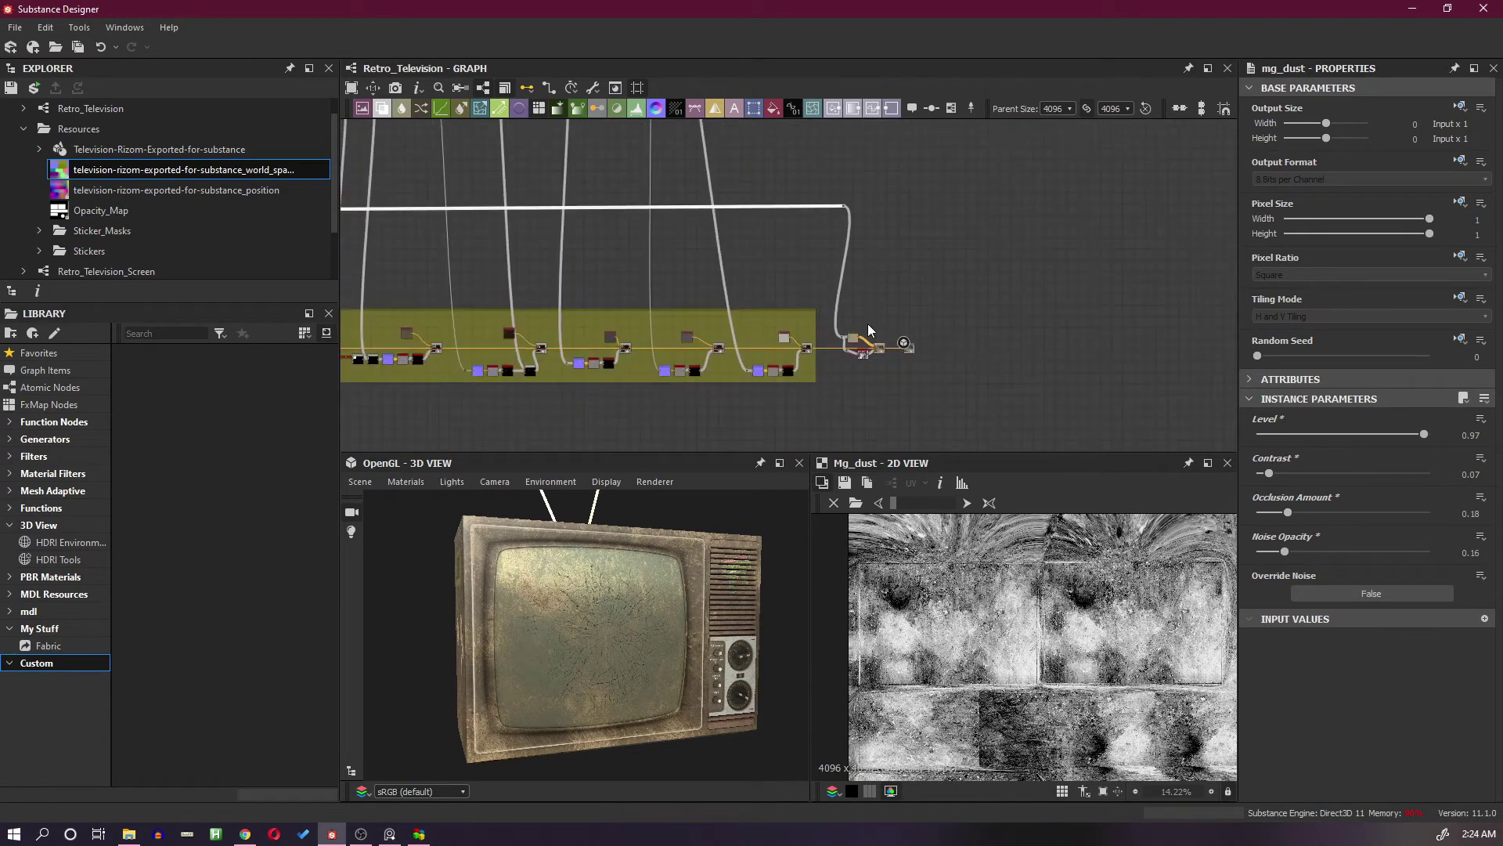
pyautogui.scroll(4, 831, 215)
pyautogui.moveTo(830, 214); pyautogui.dragTo(854, 311, button='middle')
pyautogui.scroll(2, 853, 242)
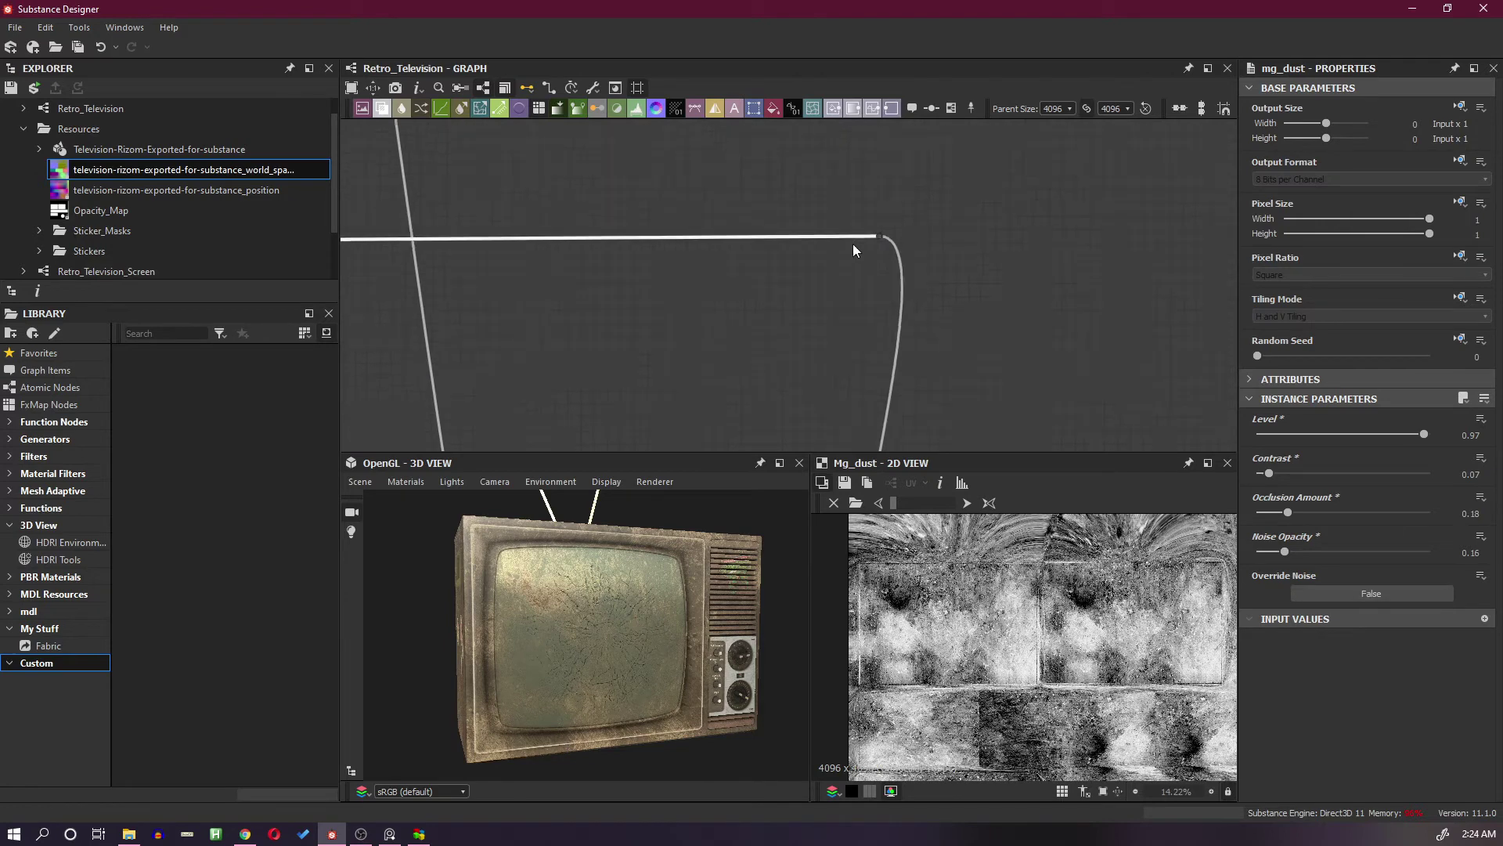
pyautogui.moveTo(885, 233); pyautogui.dragTo(968, 206, button='middle')
pyautogui.scroll(-5, 969, 205)
pyautogui.scroll(2, 955, 337)
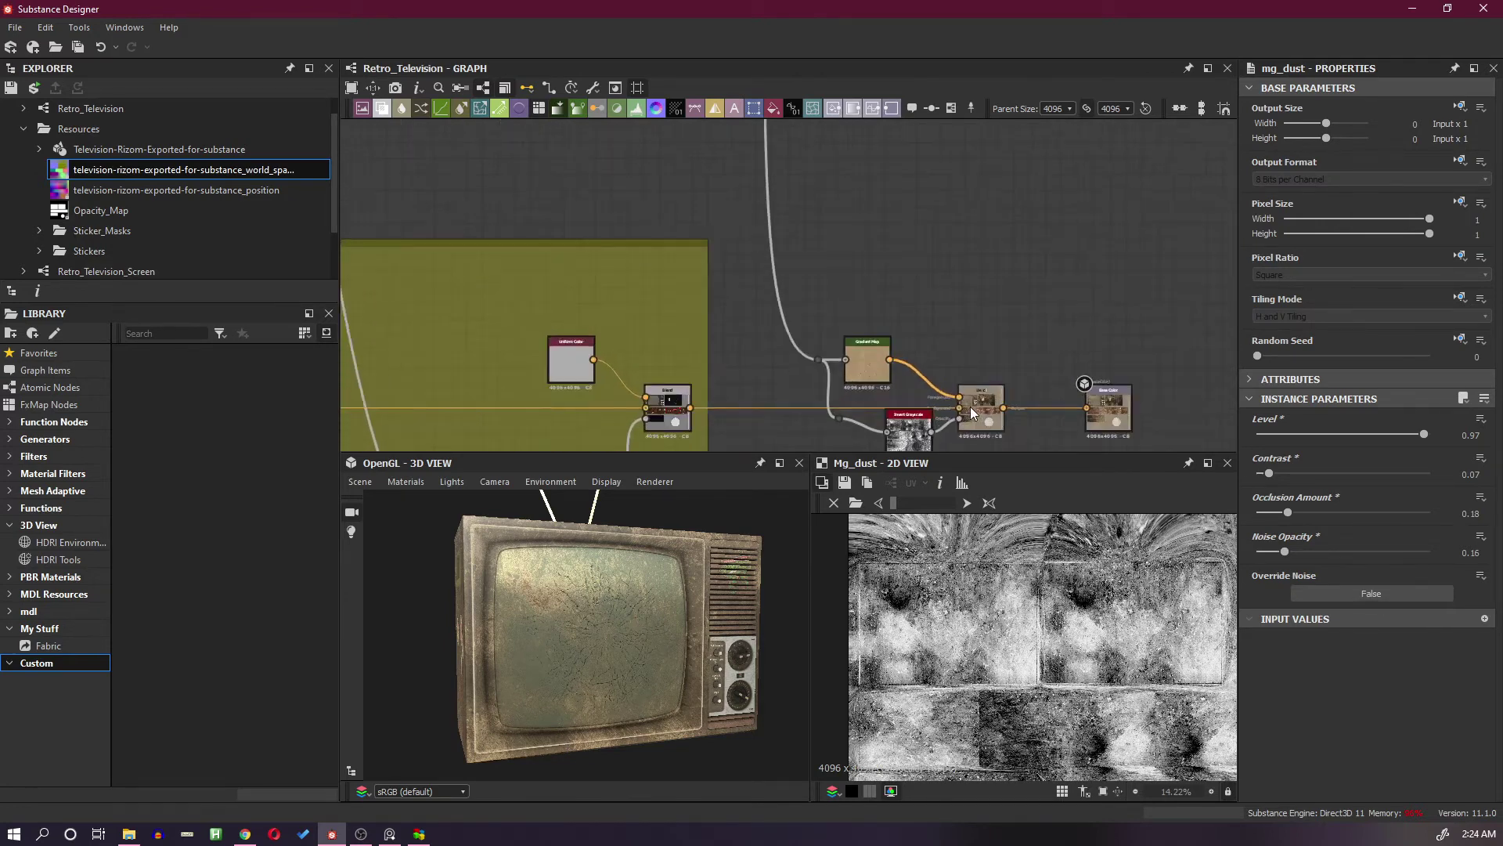
# Preview the dust Blend and lower its Opacity to 0.57, checking the dust strength on the television
pyautogui.click(979, 426)
pyautogui.doubleClick(977, 421)
pyautogui.scroll(4, 1146, 599)
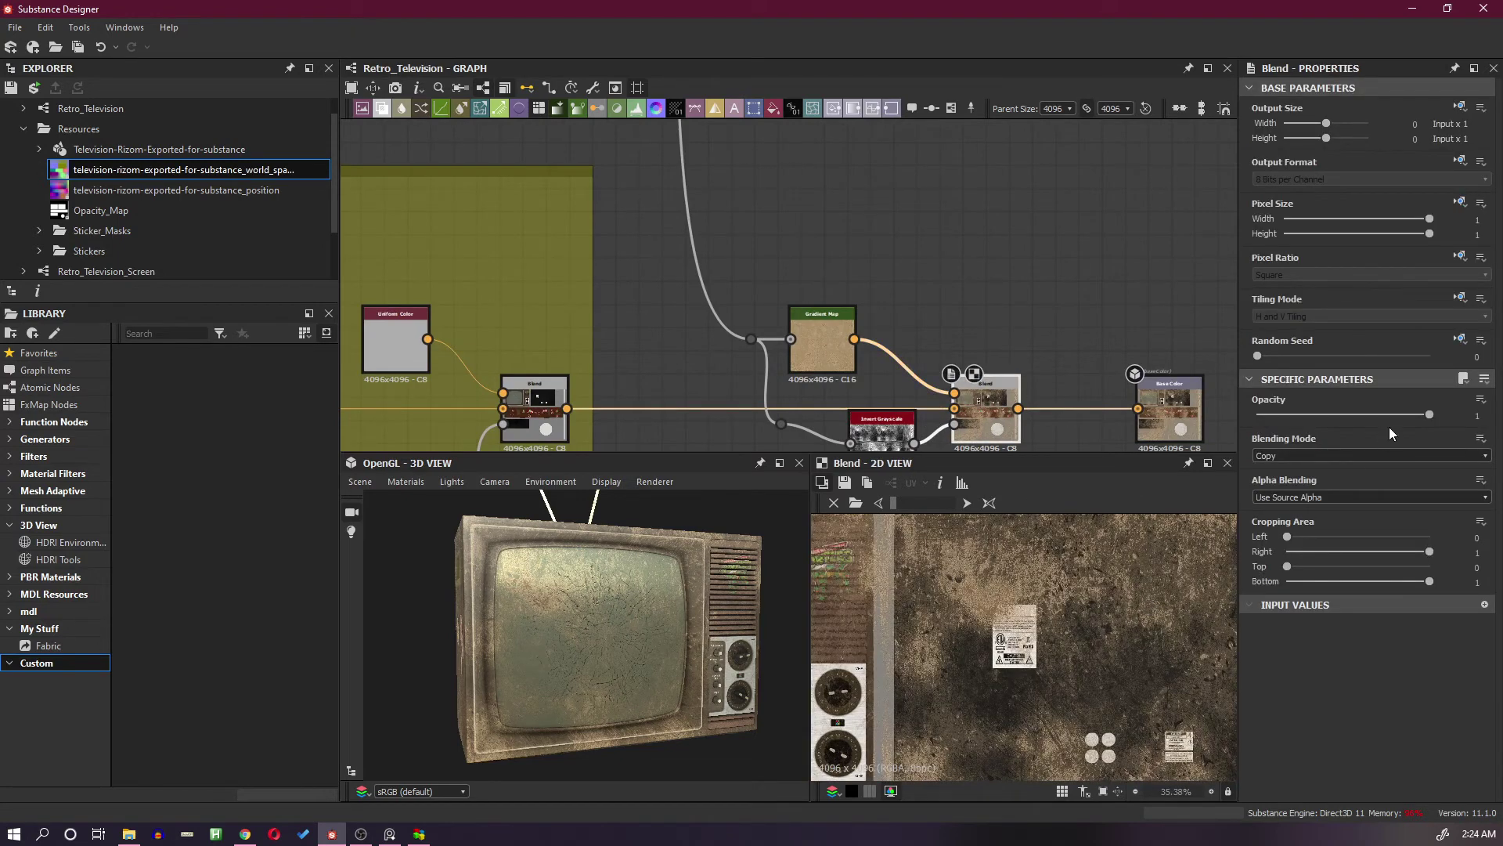
pyautogui.moveTo(1426, 415); pyautogui.dragTo(1328, 417)
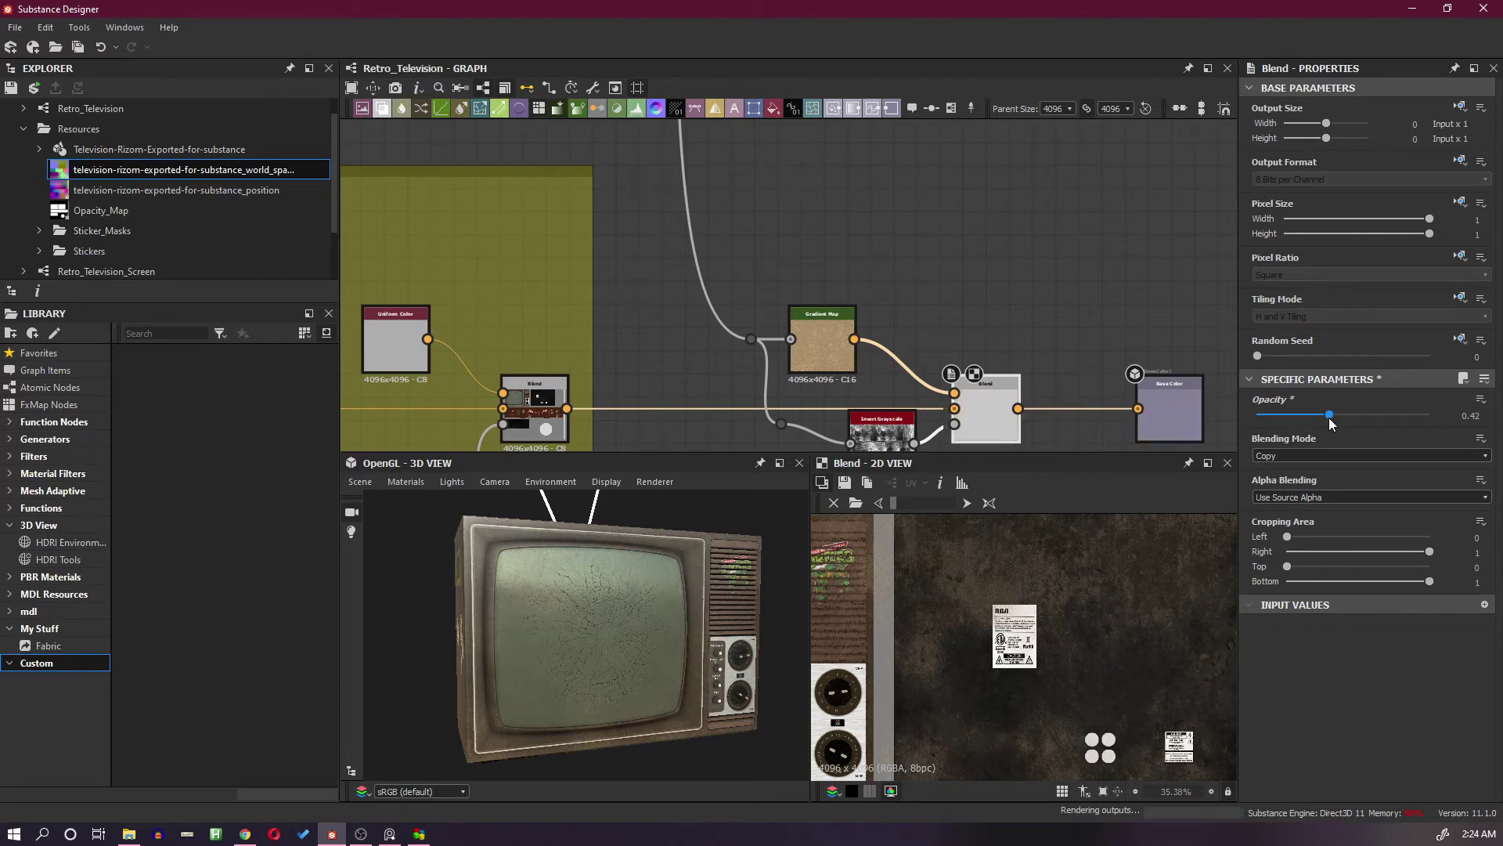
pyautogui.moveTo(711, 608)
pyautogui.mouseDown()
pyautogui.moveTo(673, 627)
pyautogui.moveTo(440, 627)
pyautogui.moveTo(730, 620)
pyautogui.mouseUp()
pyautogui.scroll(5, 708, 595)
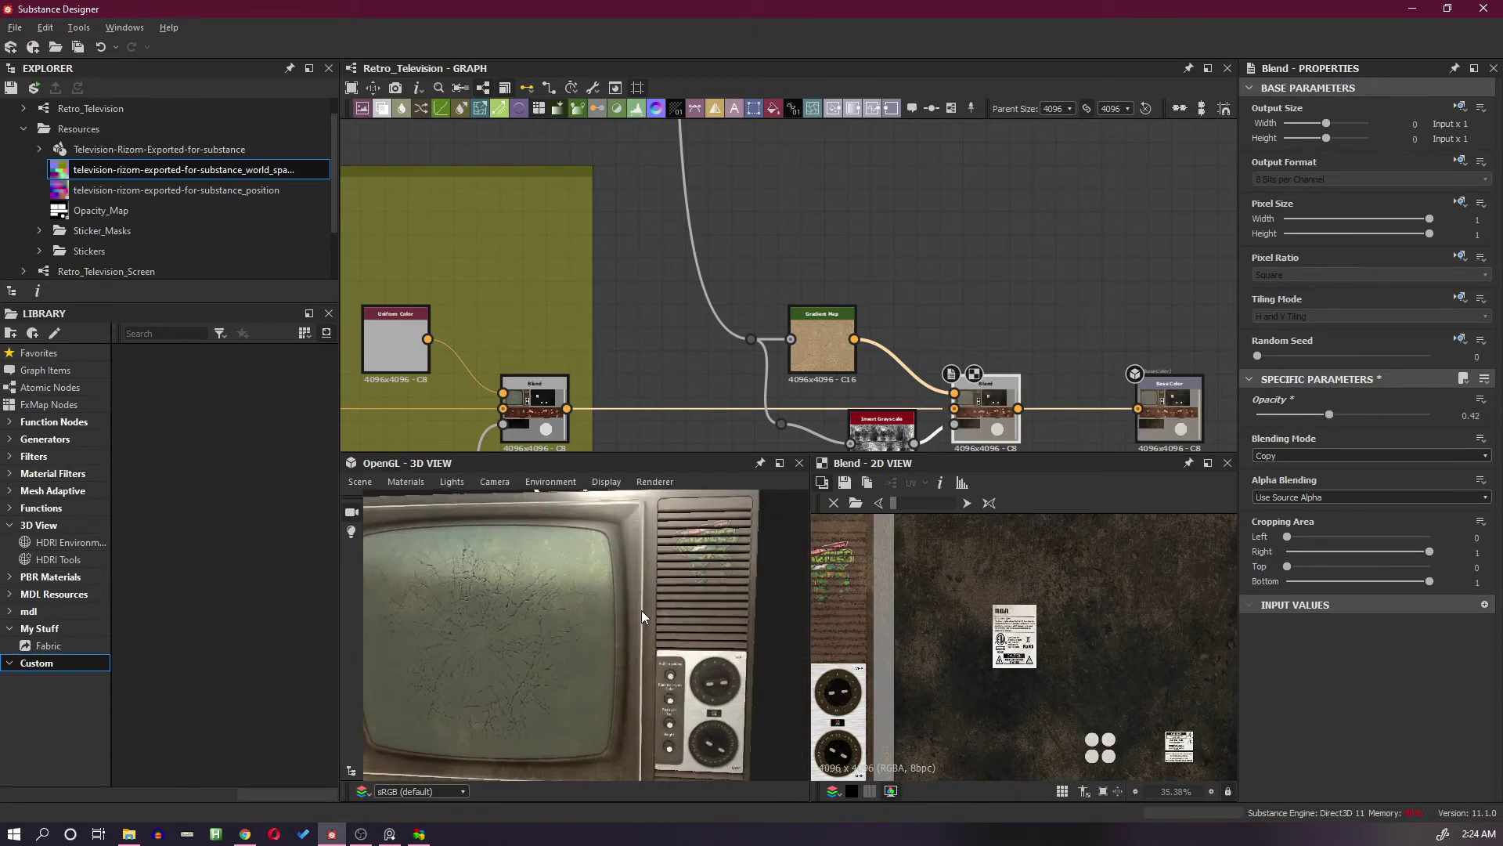
pyautogui.moveTo(642, 609); pyautogui.dragTo(726, 599)
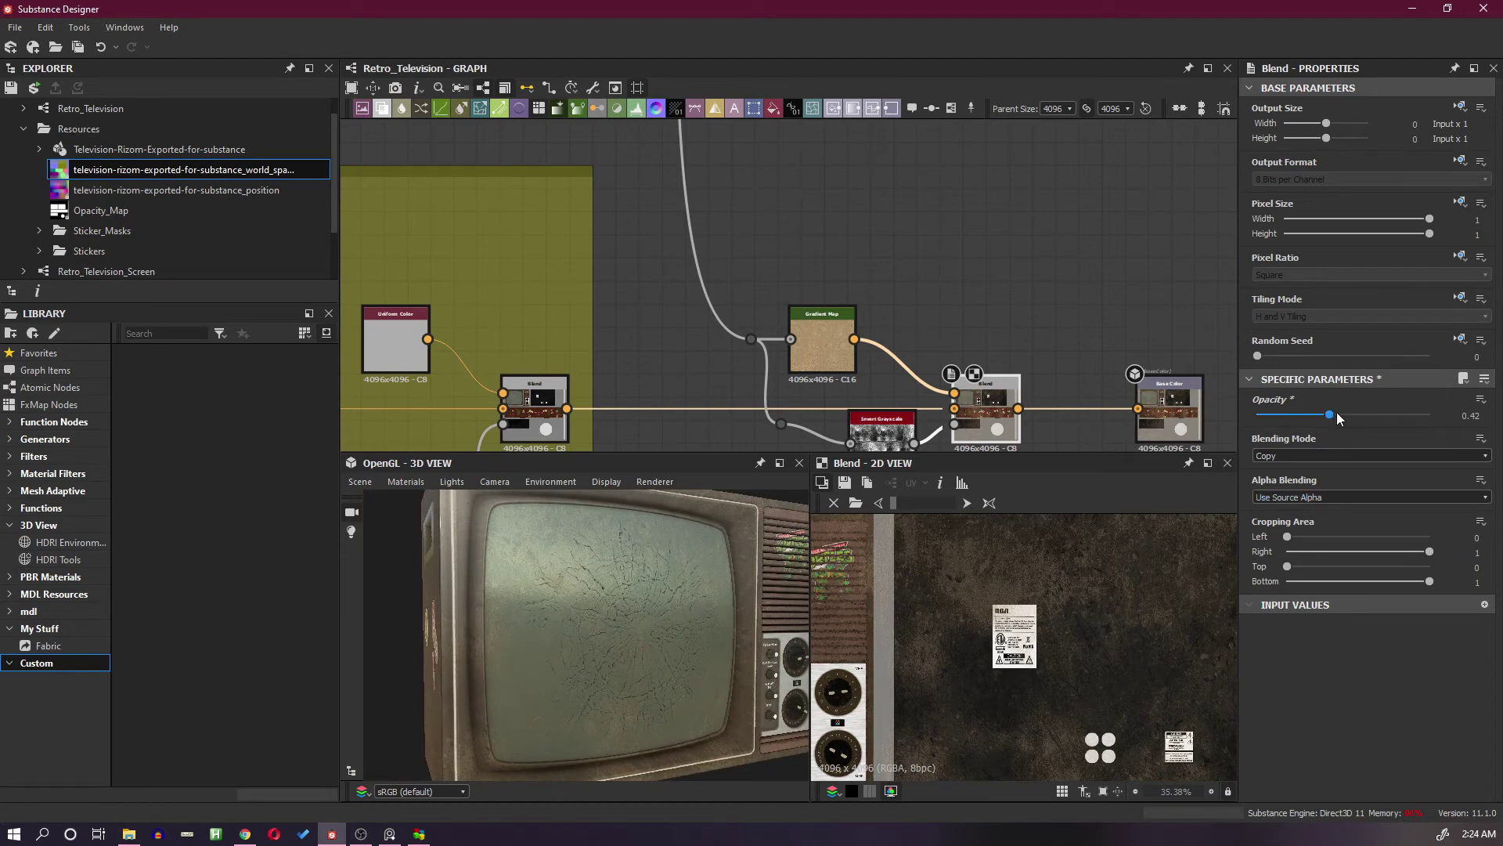
pyautogui.moveTo(1332, 412); pyautogui.dragTo(1354, 418)
pyautogui.scroll(-3, 726, 623)
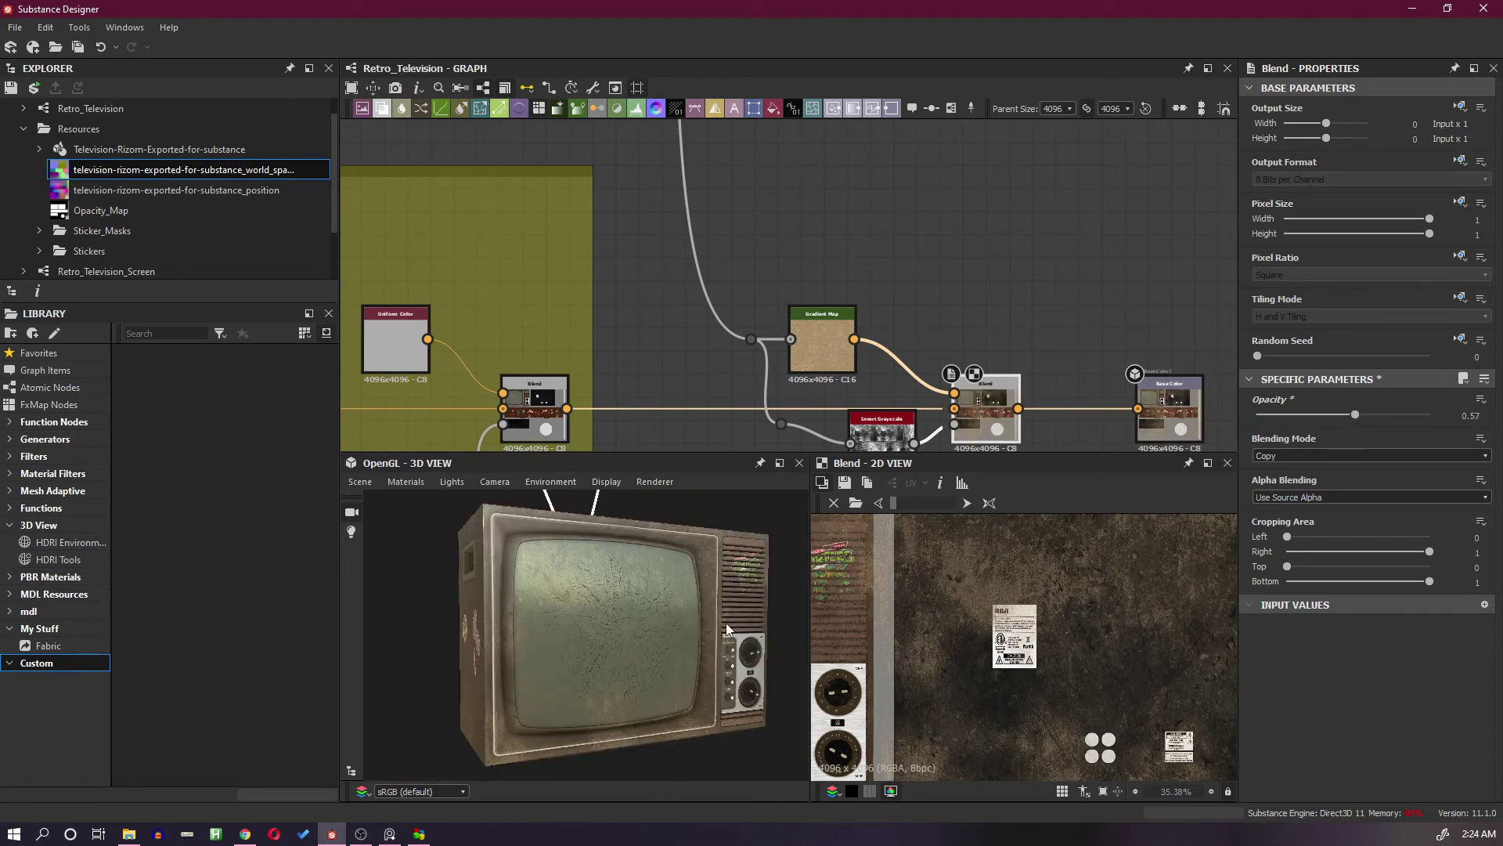
pyautogui.moveTo(726, 622)
pyautogui.mouseDown()
pyautogui.moveTo(726, 659)
pyautogui.moveTo(704, 659)
pyautogui.moveTo(703, 627)
pyautogui.moveTo(448, 631)
pyautogui.moveTo(714, 628)
pyautogui.mouseUp()
pyautogui.scroll(-3, 891, 382)
# Move the two output nodes beside the Shatter Roughness frame past the Edgewear frame, beneath the Base Color output
pyautogui.moveTo(891, 382); pyautogui.dragTo(1119, 345, button='middle')
pyautogui.scroll(-4, 928, 249)
pyautogui.scroll(-1, 1115, 346)
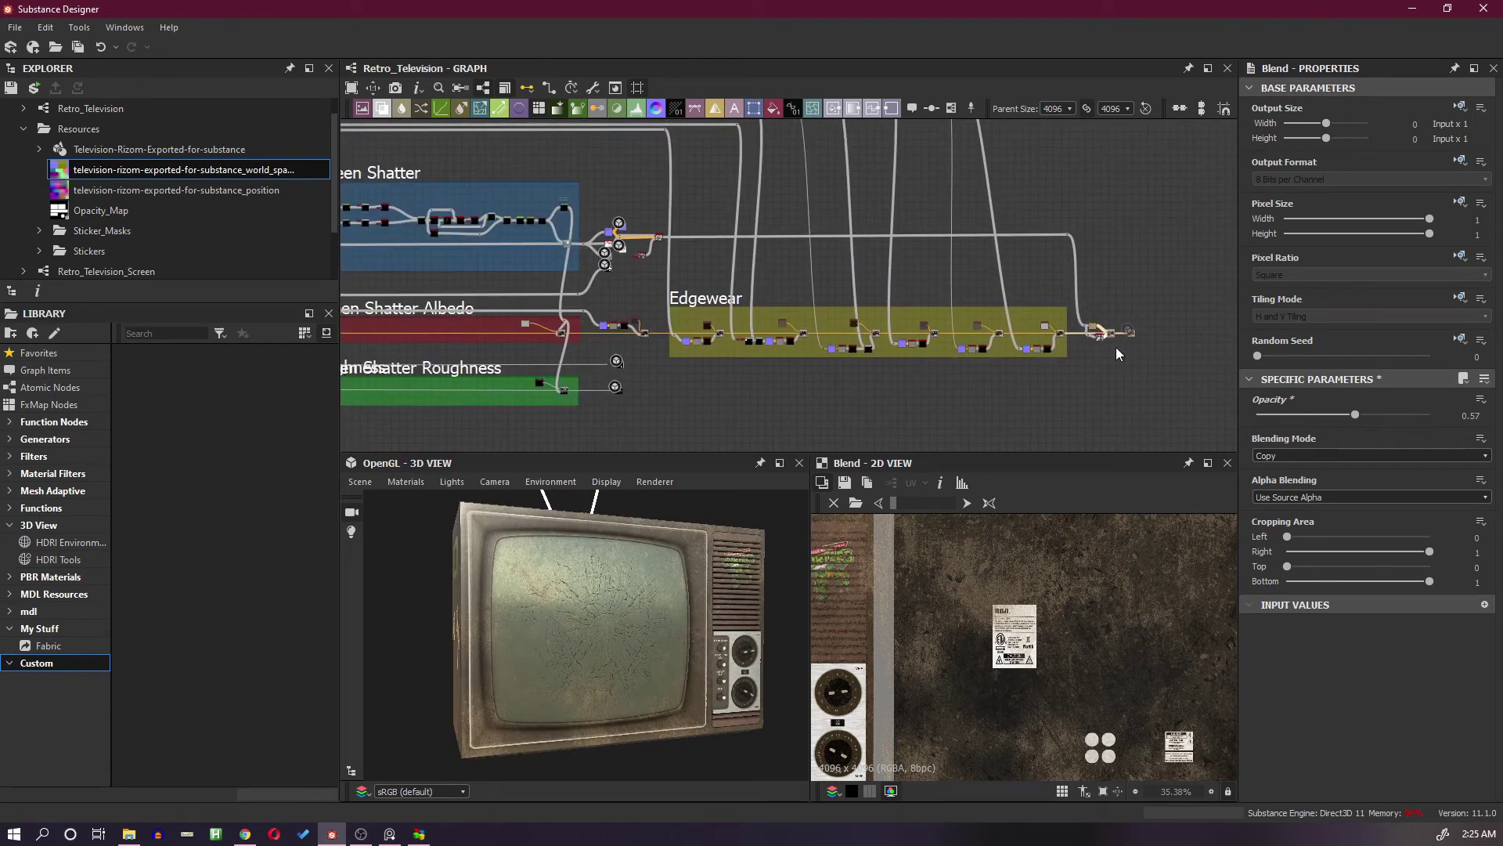
pyautogui.scroll(2, 1115, 354)
pyautogui.scroll(-2, 675, 414)
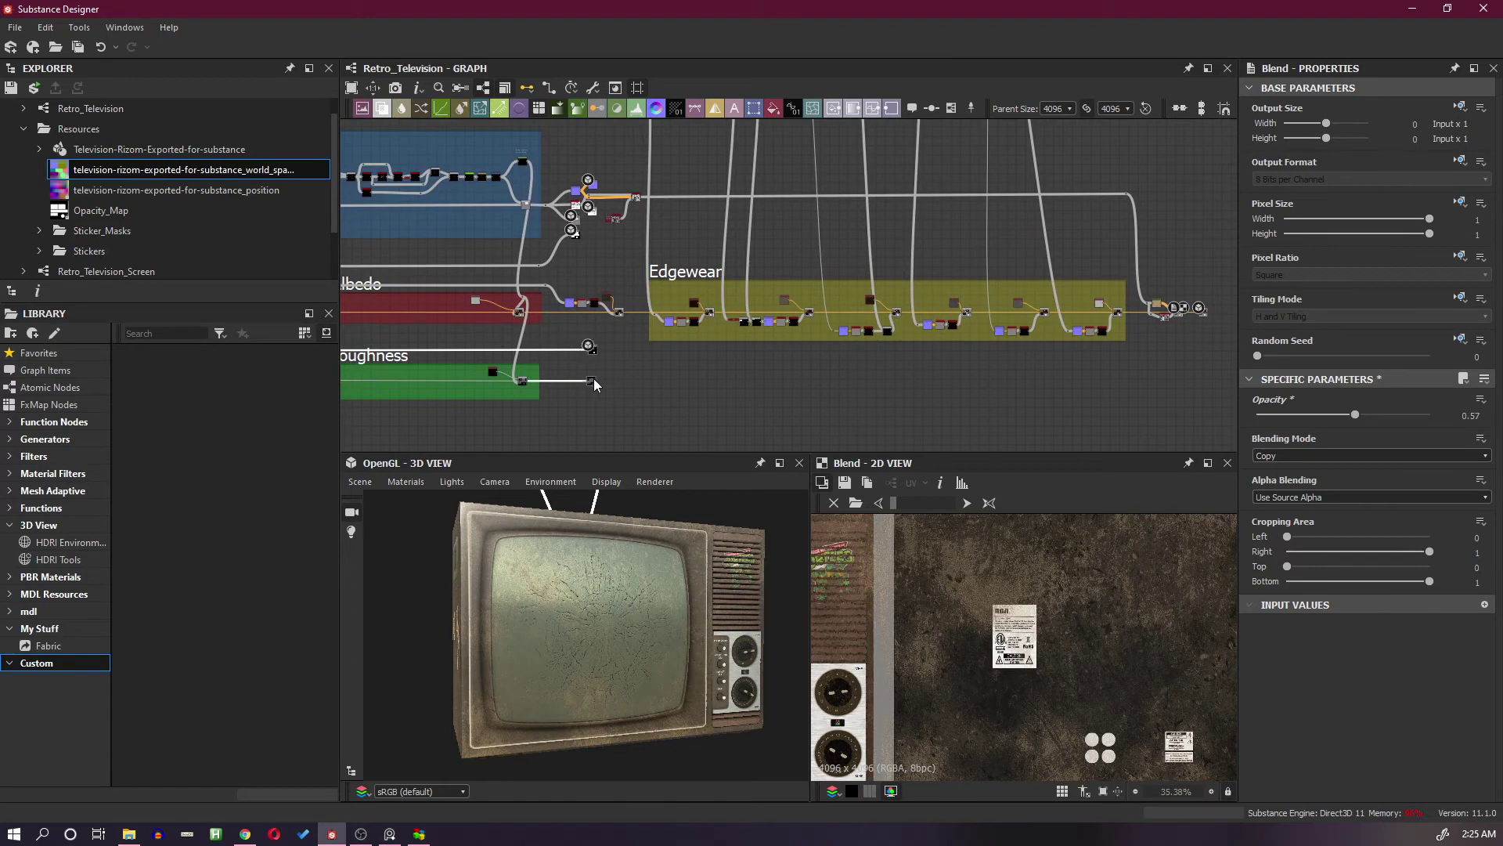
pyautogui.moveTo(590, 378); pyautogui.dragTo(1209, 383)
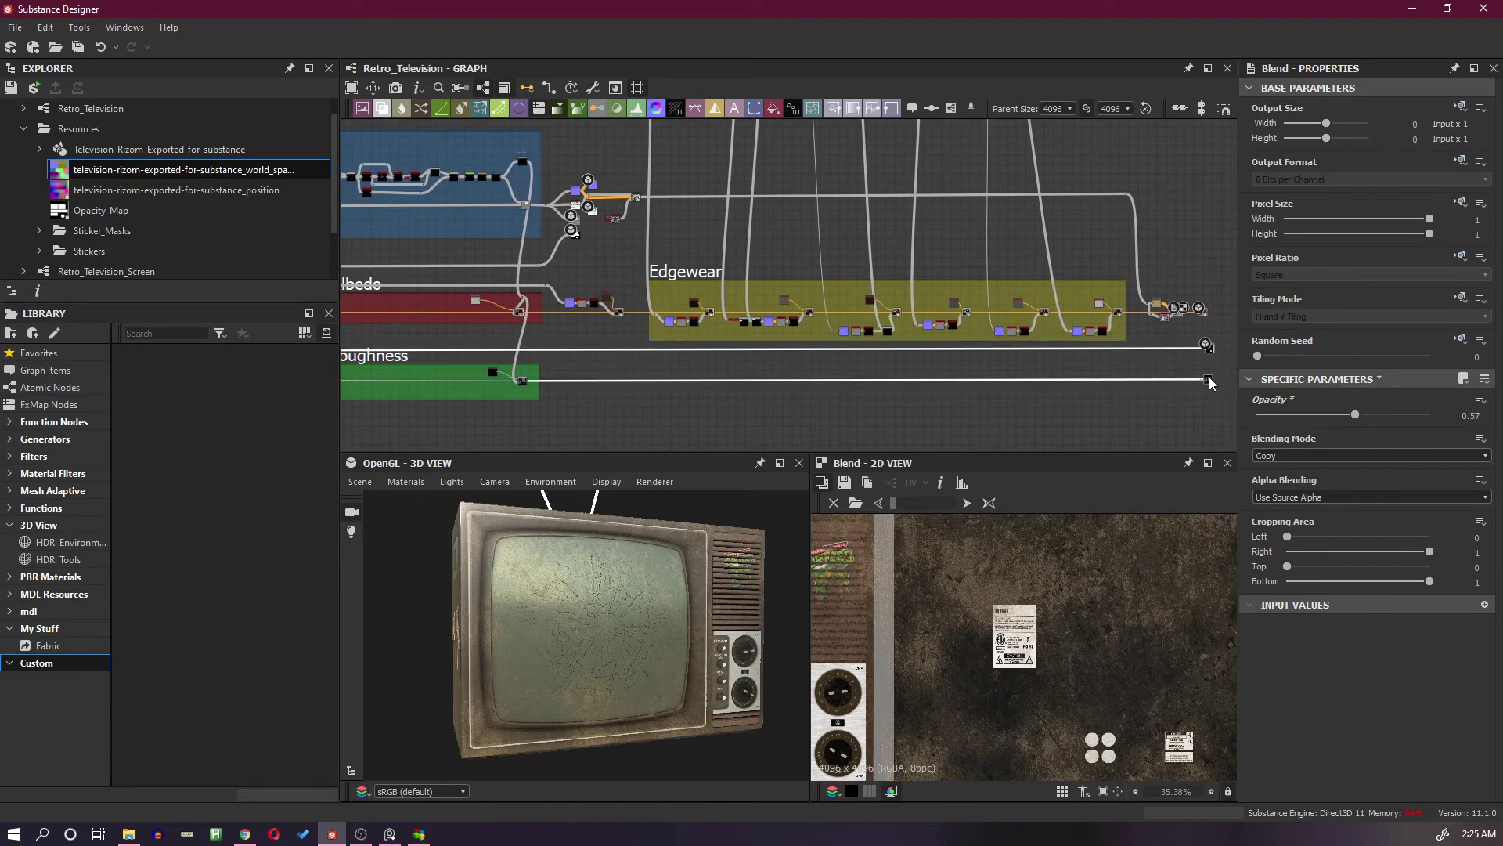
# Insert one Blend node into the link feeding the Metallic output and another into the link feeding the Roughness output
pyautogui.scroll(5, 1210, 352)
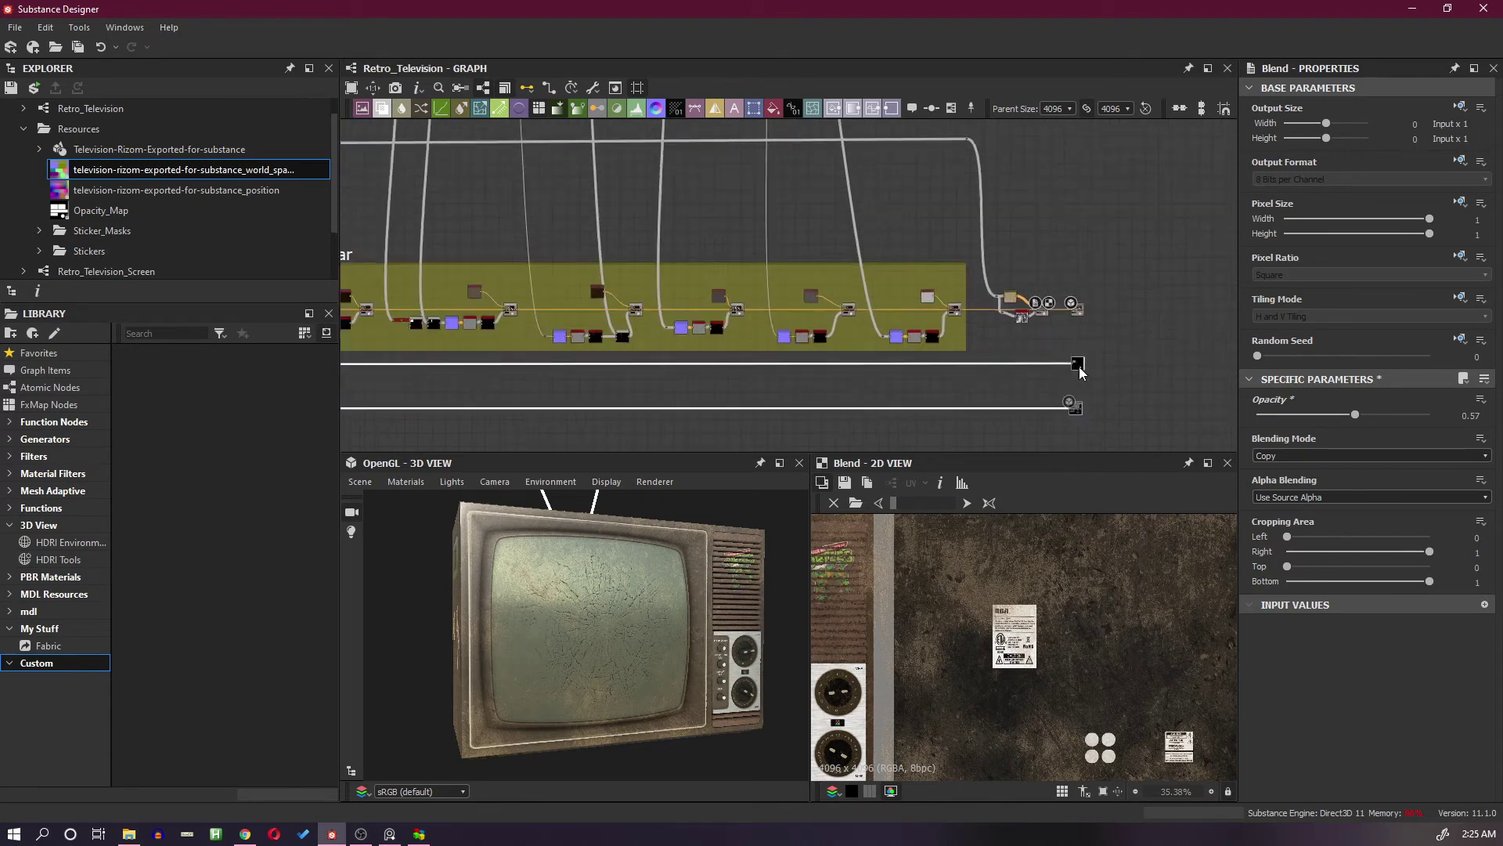
pyautogui.scroll(2, 908, 386)
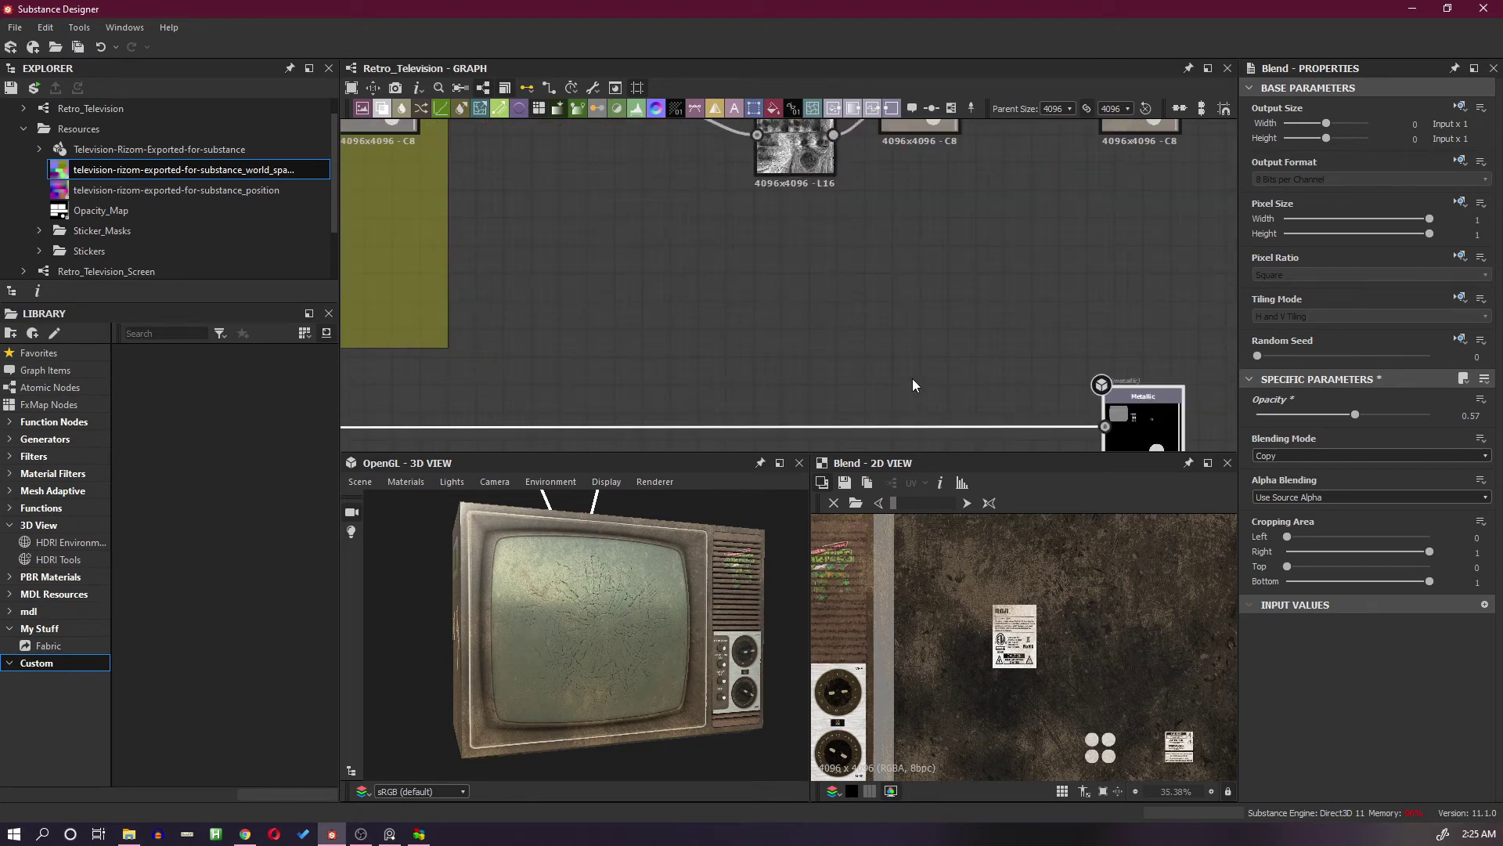
pyautogui.moveTo(965, 421); pyautogui.dragTo(971, 430)
pyautogui.press('space')
pyautogui.click(1047, 374)
pyautogui.scroll(-6, 995, 410)
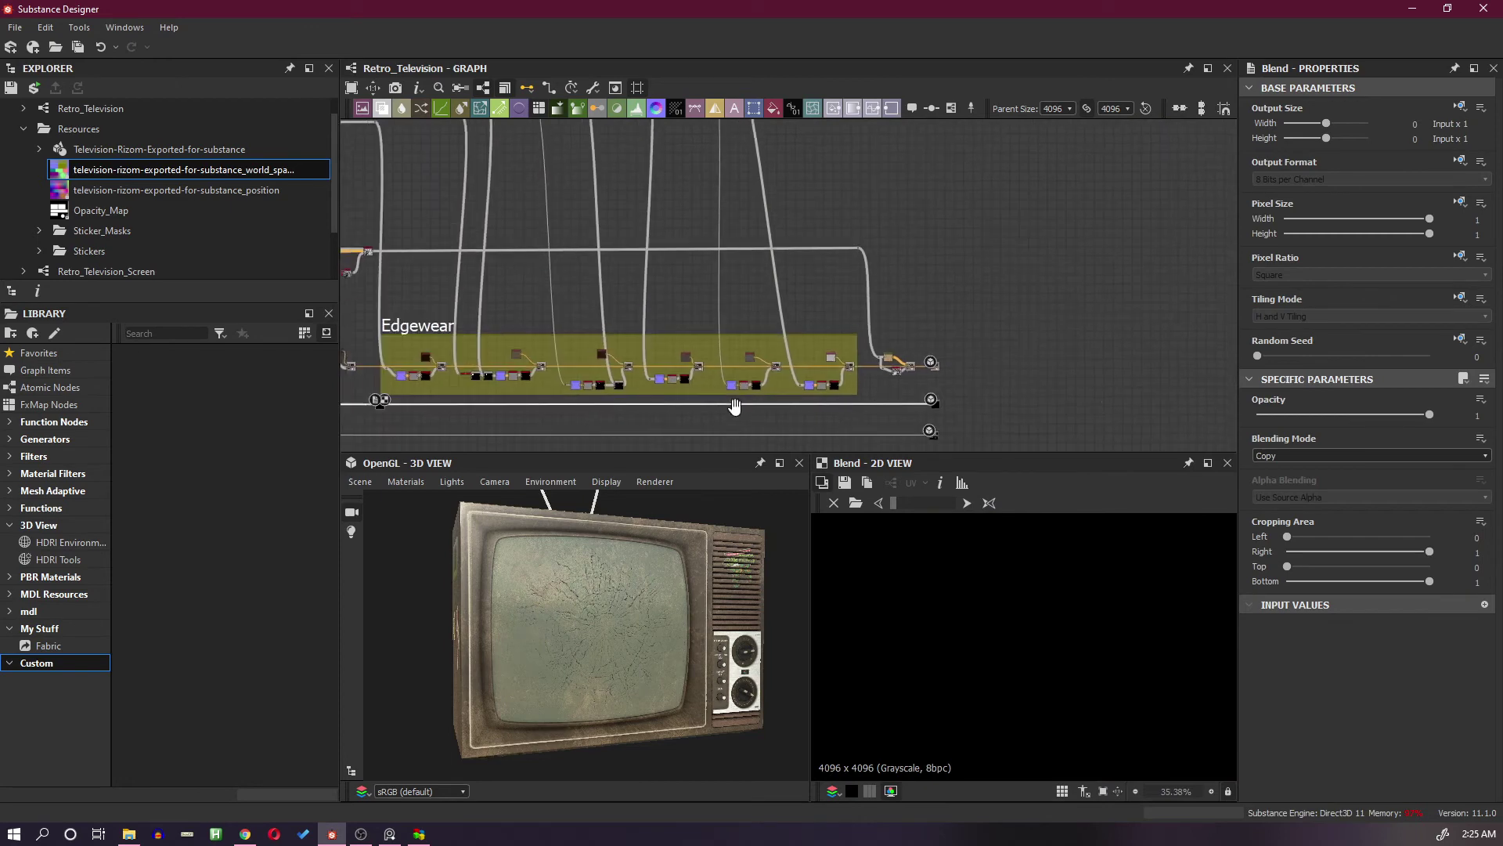
pyautogui.rightClick(762, 421)
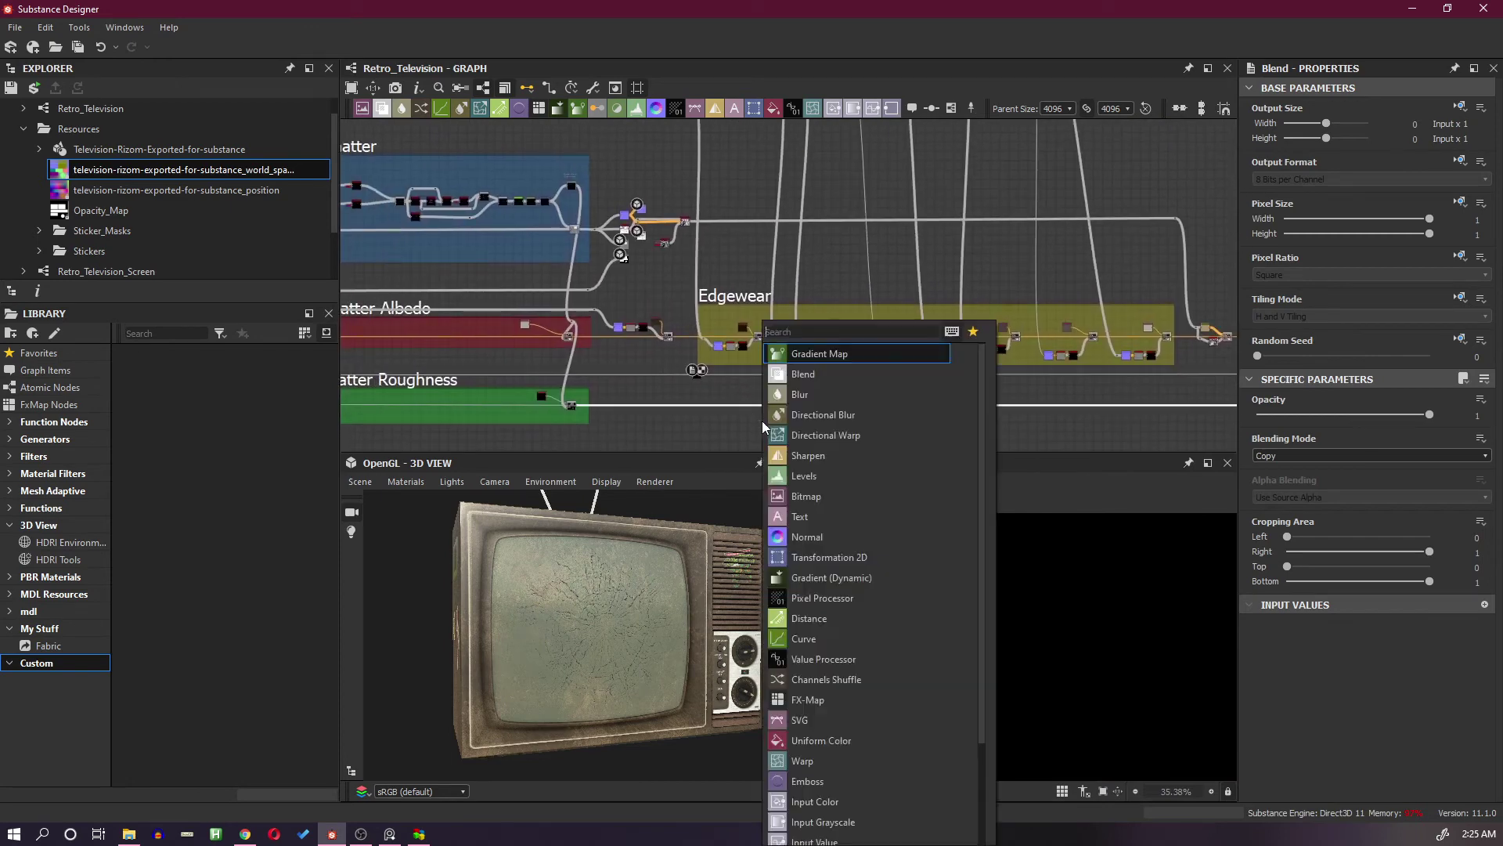
pyautogui.click(830, 382)
# Move both new Blend nodes past the Edgewear frame, directly before the Metallic and Roughness outputs
pyautogui.moveTo(699, 374); pyautogui.dragTo(902, 381)
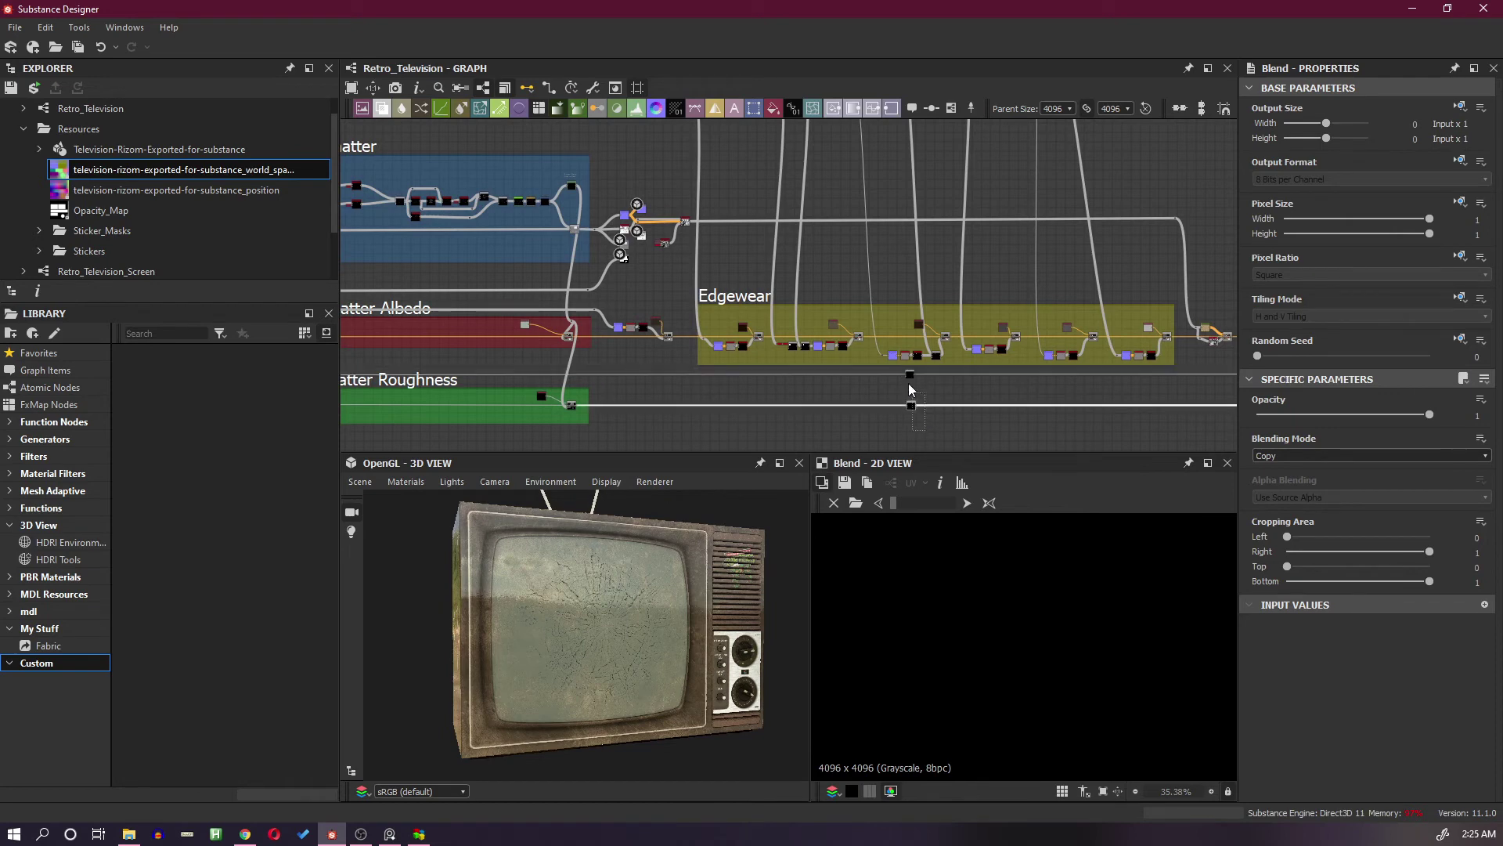
pyautogui.moveTo(1112, 404); pyautogui.dragTo(834, 425, button='middle')
pyautogui.scroll(2, 904, 425)
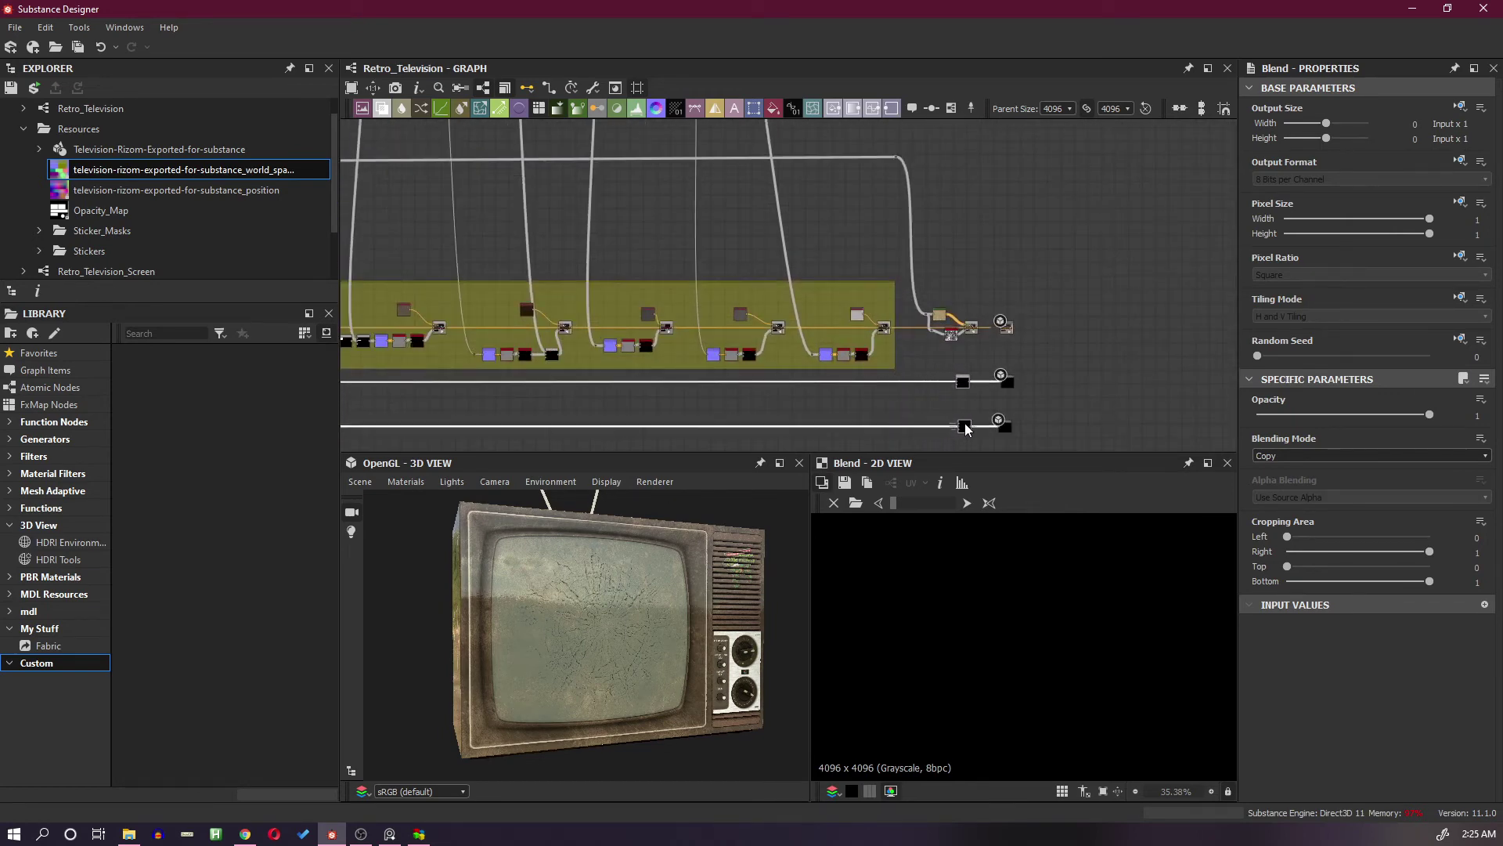
# Connect the inverted dust mask to the Opacity input of the Metallic Blend
pyautogui.scroll(5, 968, 346)
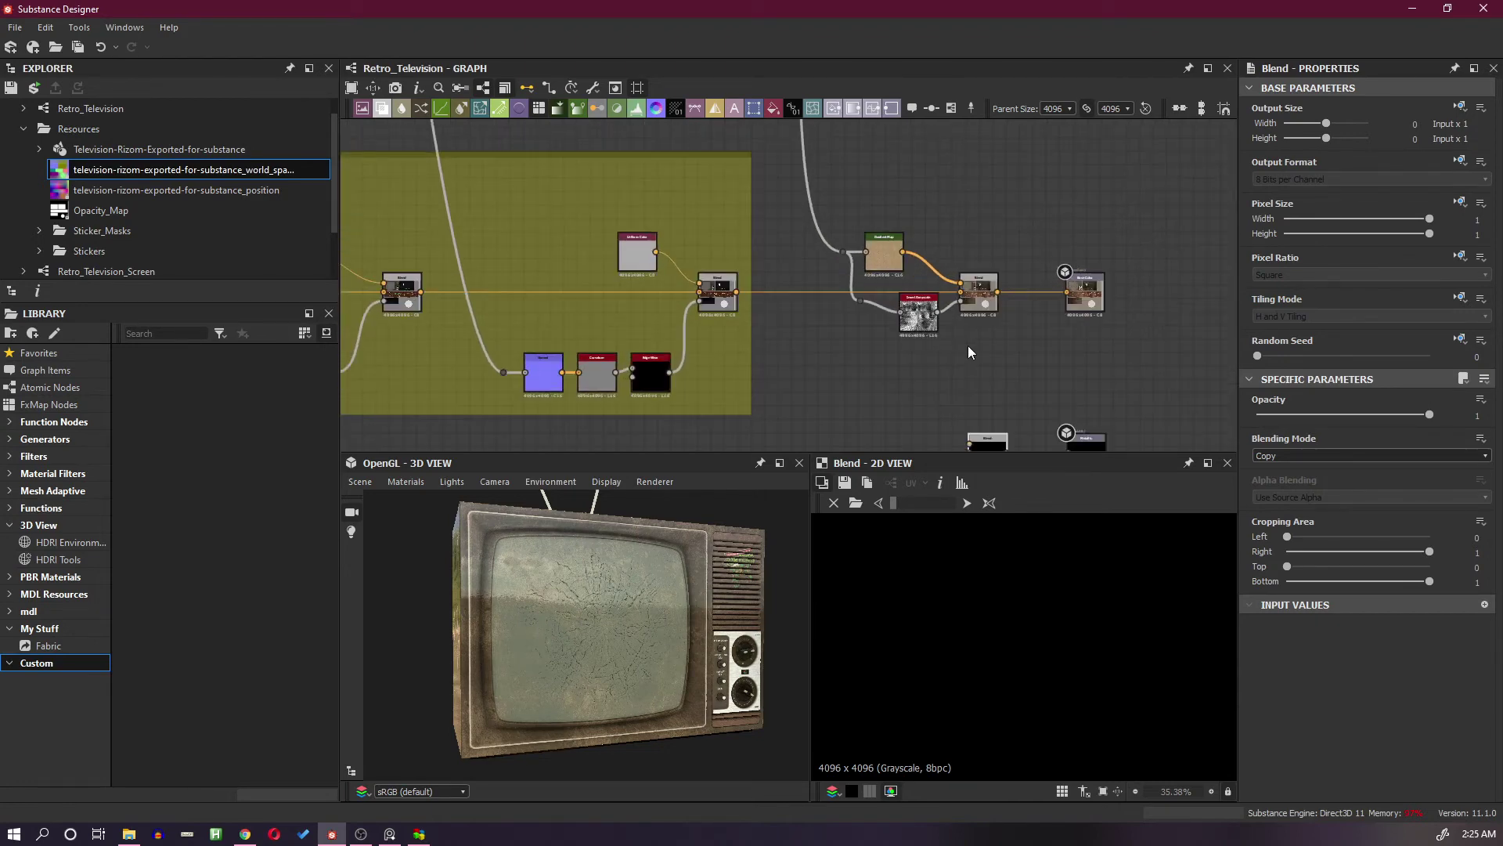
pyautogui.moveTo(968, 345); pyautogui.dragTo(942, 294, button='middle')
pyautogui.scroll(1, 941, 294)
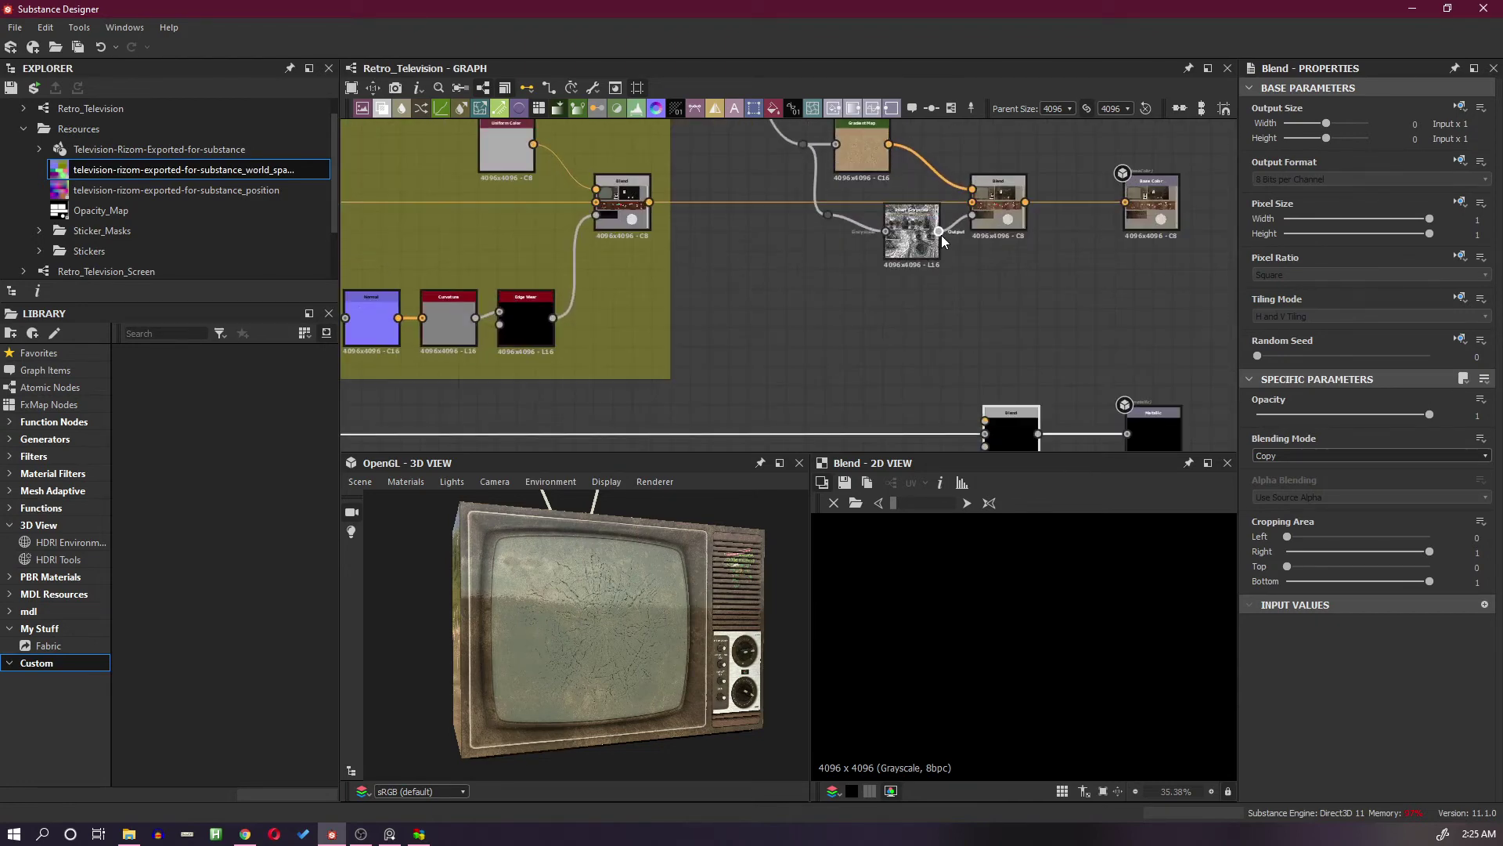
pyautogui.moveTo(939, 233); pyautogui.dragTo(984, 444)
# Add a dot node on the mask link below the Metallic Blend and connect it to the Roughness Blend's Opacity input
pyautogui.moveTo(1027, 397); pyautogui.dragTo(1041, 312, button='middle')
pyautogui.scroll(1, 986, 315)
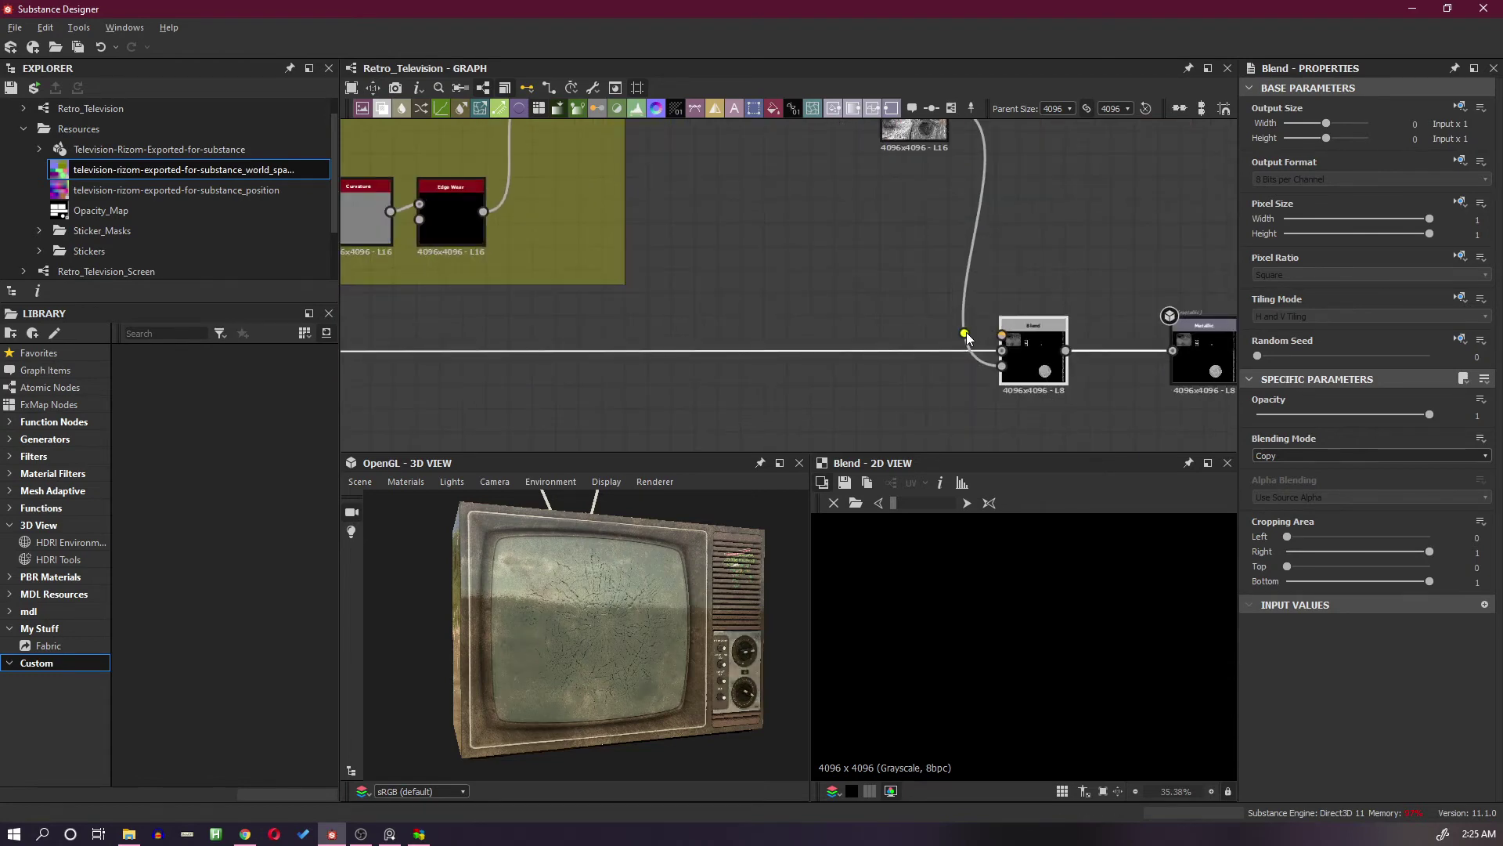
pyautogui.doubleClick(964, 334)
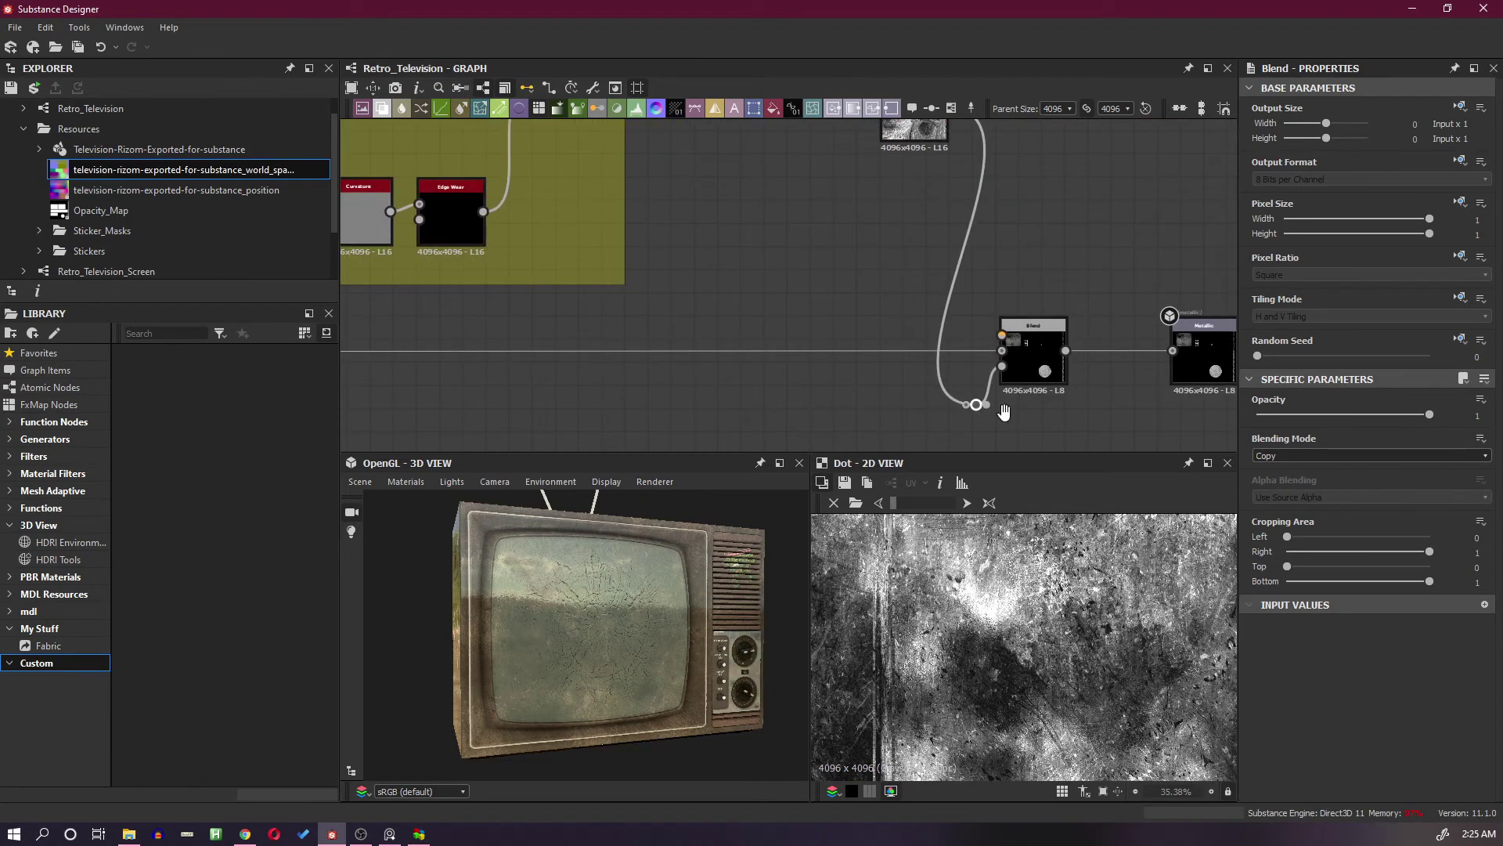
pyautogui.moveTo(977, 403); pyautogui.dragTo(1002, 233, button='middle')
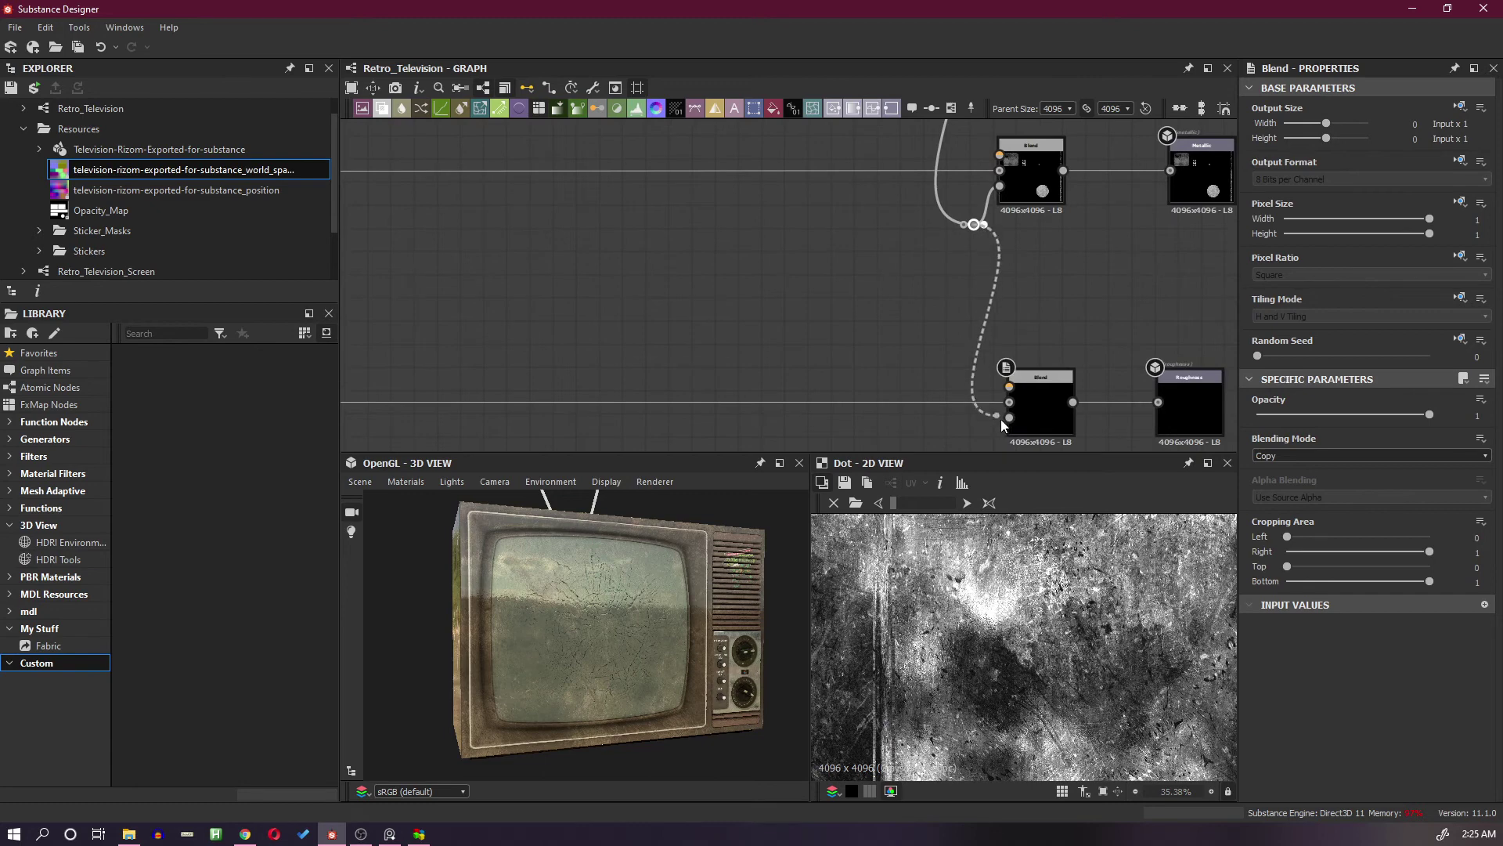
pyautogui.moveTo(1000, 419); pyautogui.dragTo(1004, 420)
# Feed the Metallic Blend's Foreground with a new Uniform Color node in Grayscale mode, its Output Color set to black (0)
pyautogui.moveTo(1040, 277); pyautogui.dragTo(992, 423, button='middle')
pyautogui.scroll(2, 927, 284)
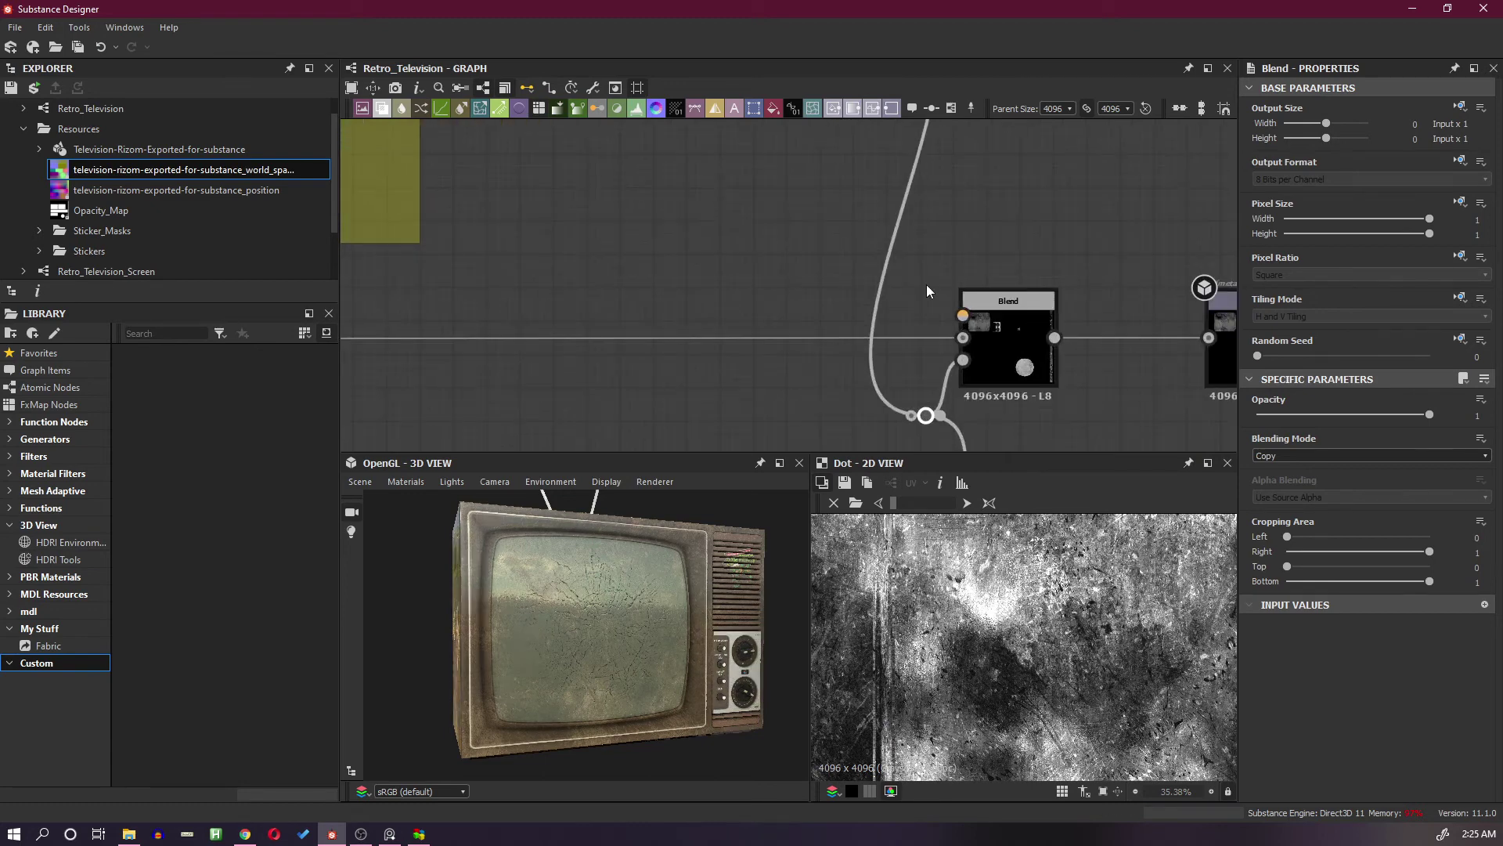
pyautogui.press('space')
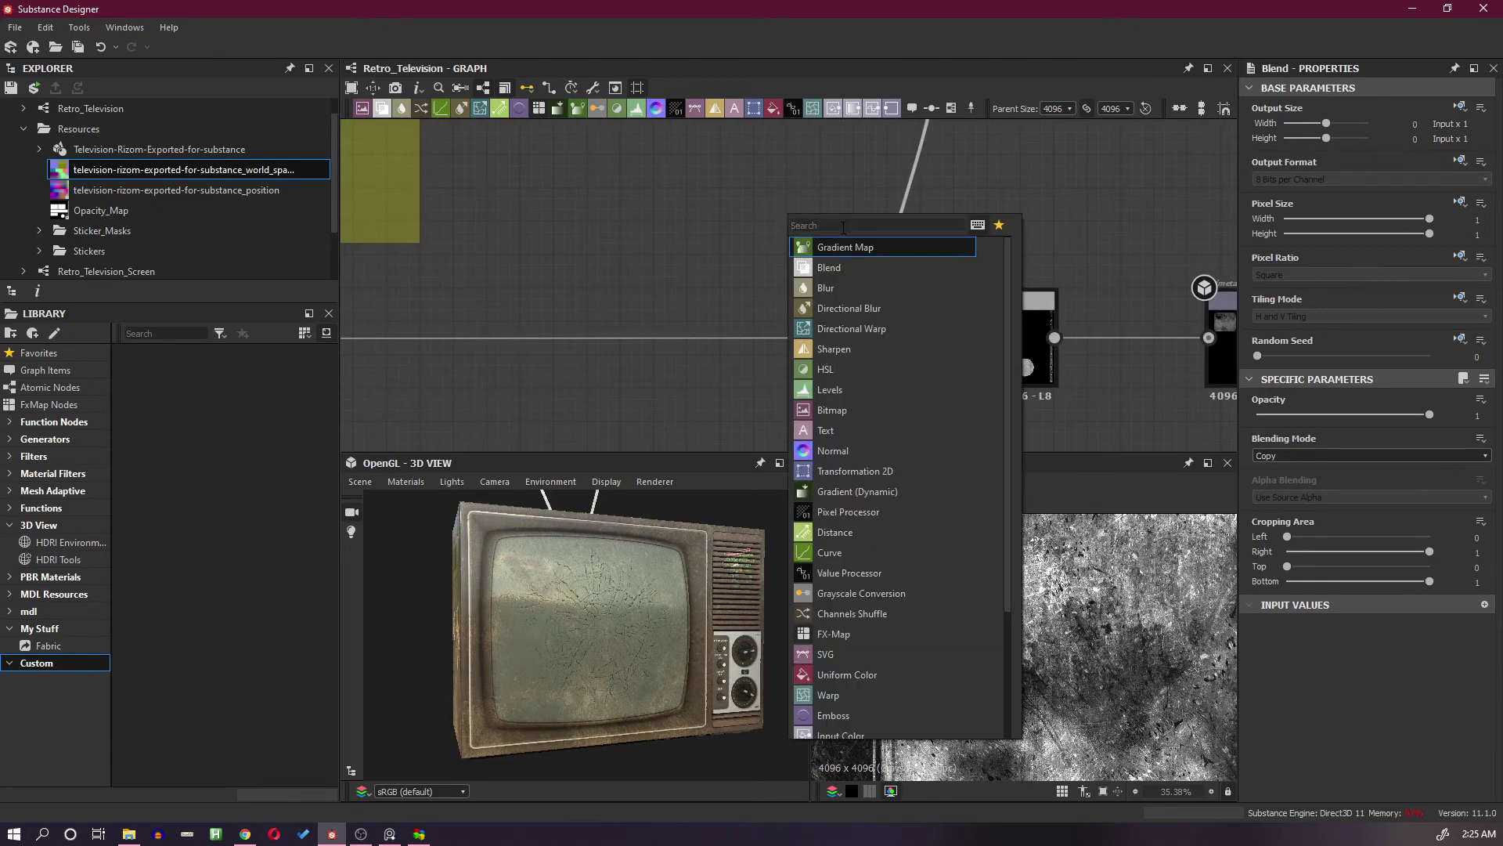
pyautogui.write('un')
pyautogui.click(846, 246)
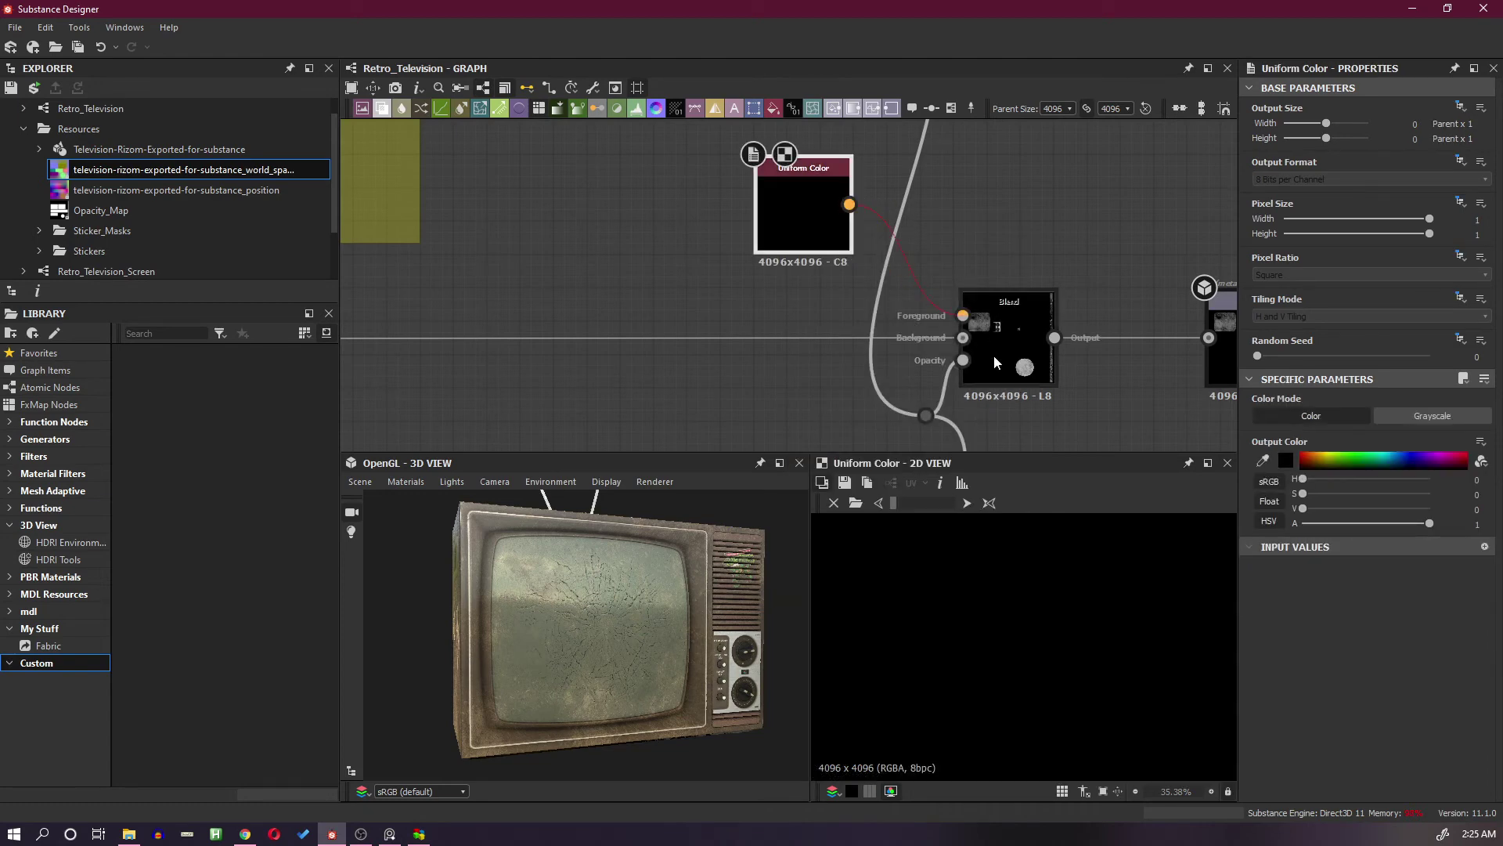
pyautogui.click(1421, 416)
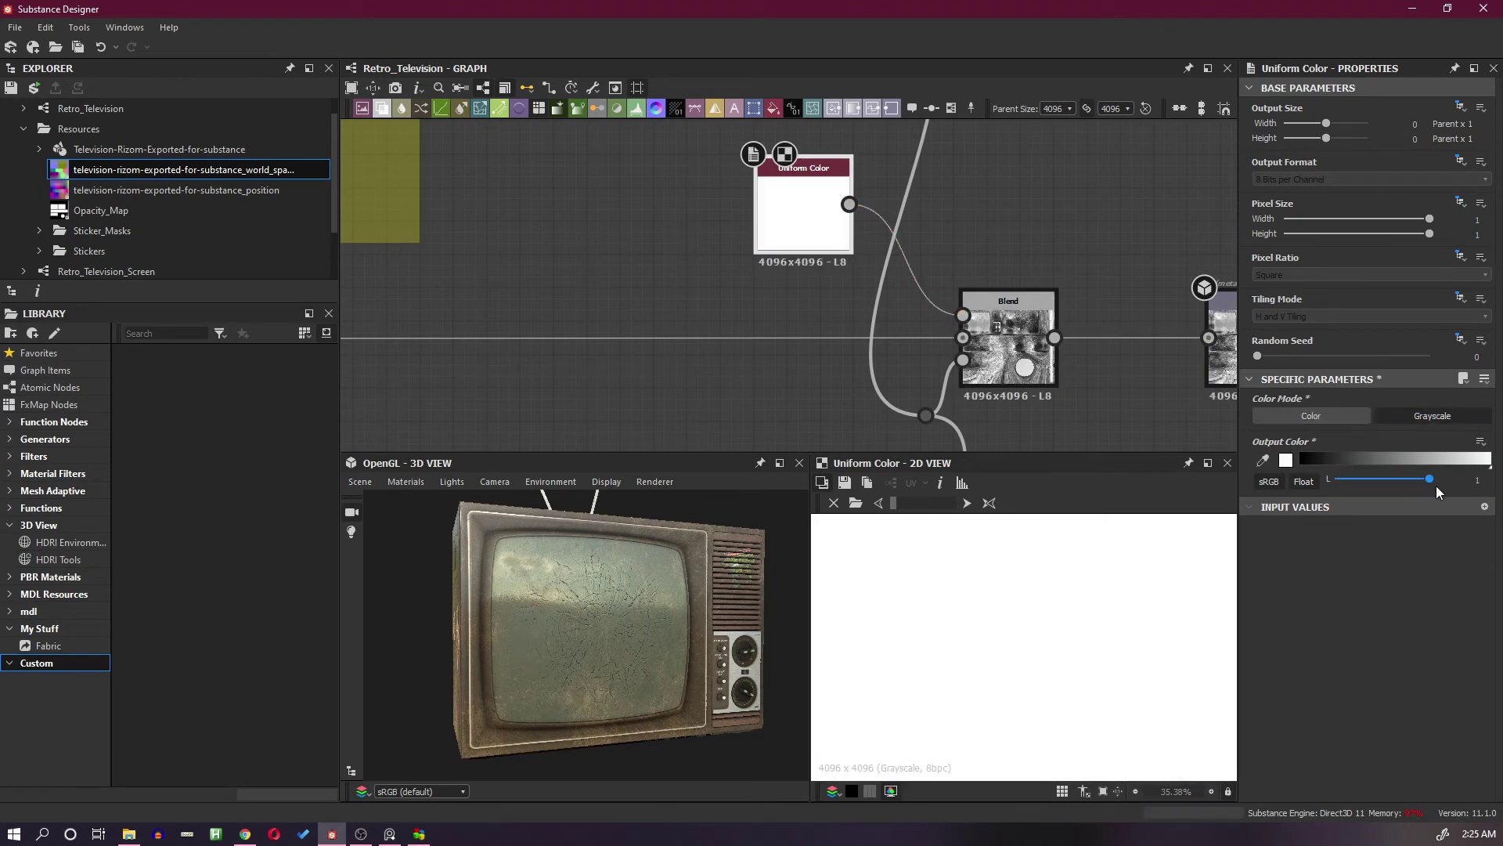
pyautogui.moveTo(1402, 480); pyautogui.dragTo(1341, 479)
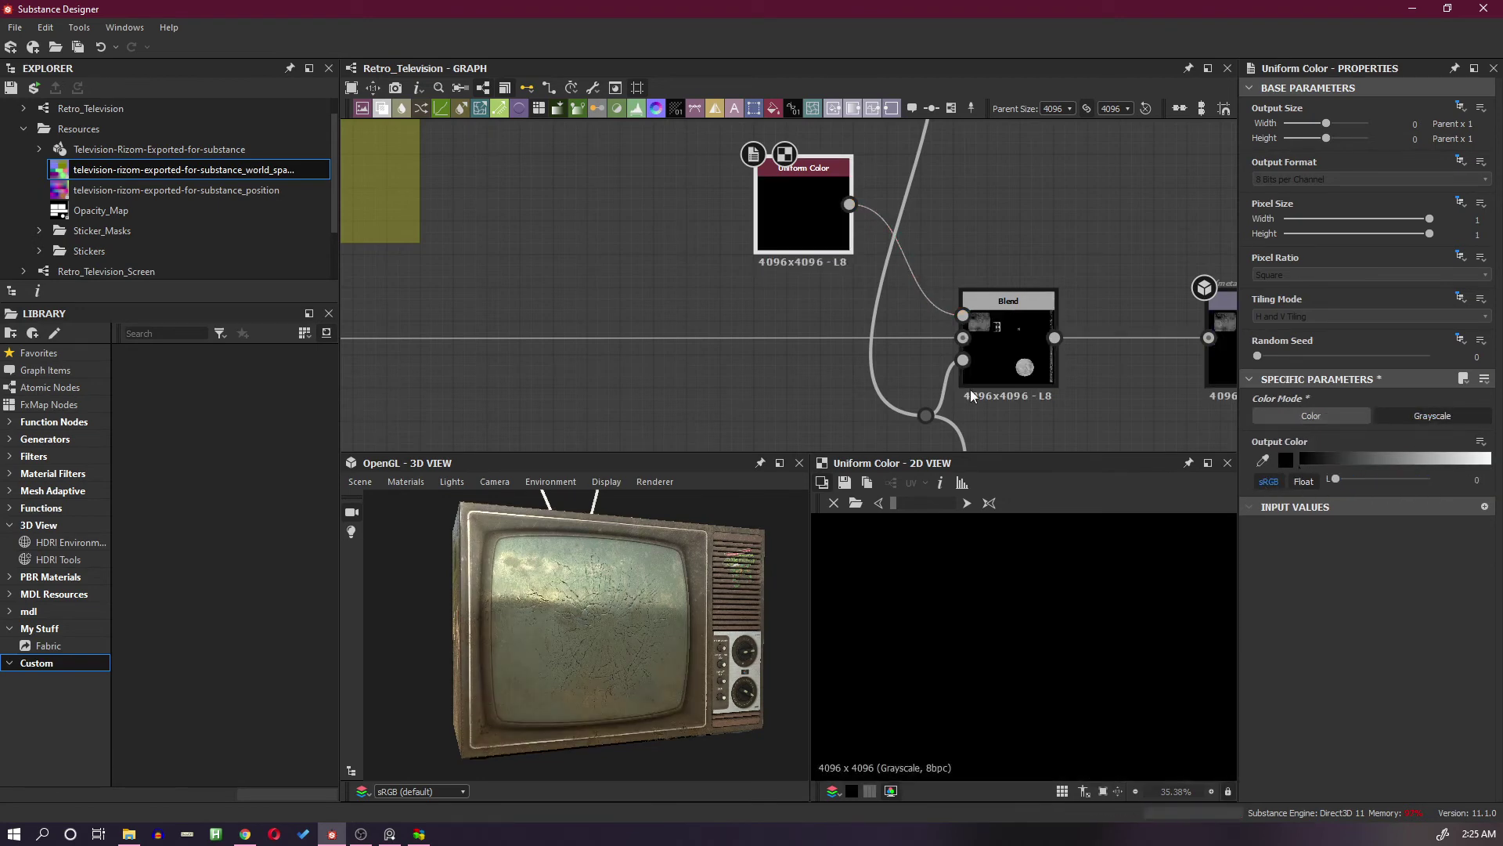
# Feed the Roughness Blend's Foreground with a new Uniform Color node in Grayscale mode, its Output Color set to white (1)
pyautogui.moveTo(805, 356); pyautogui.dragTo(772, 210, button='middle')
pyautogui.scroll(-3, 775, 223)
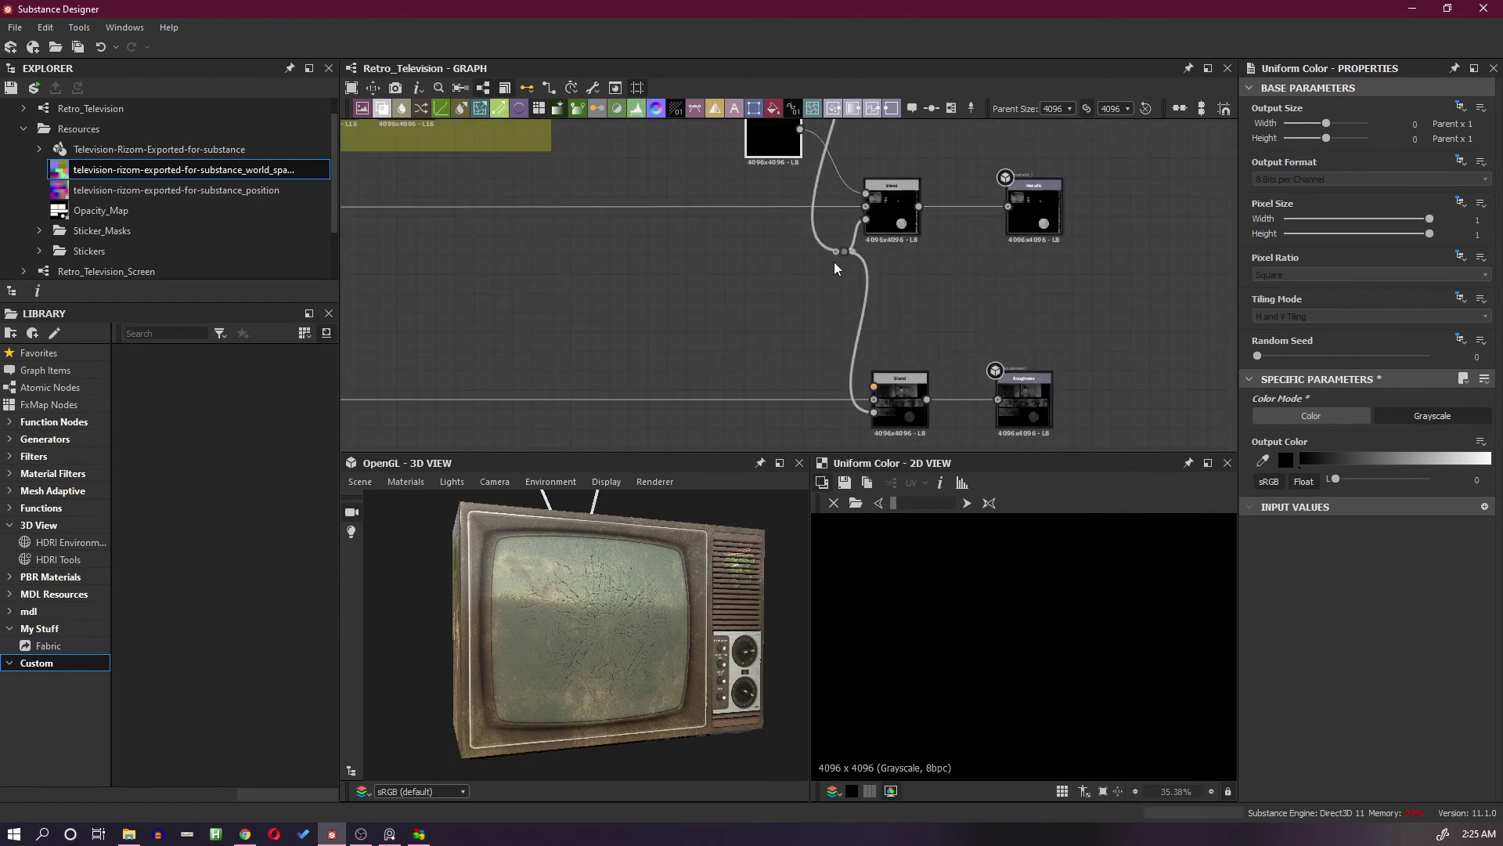
pyautogui.moveTo(979, 309); pyautogui.dragTo(982, 323, button='middle')
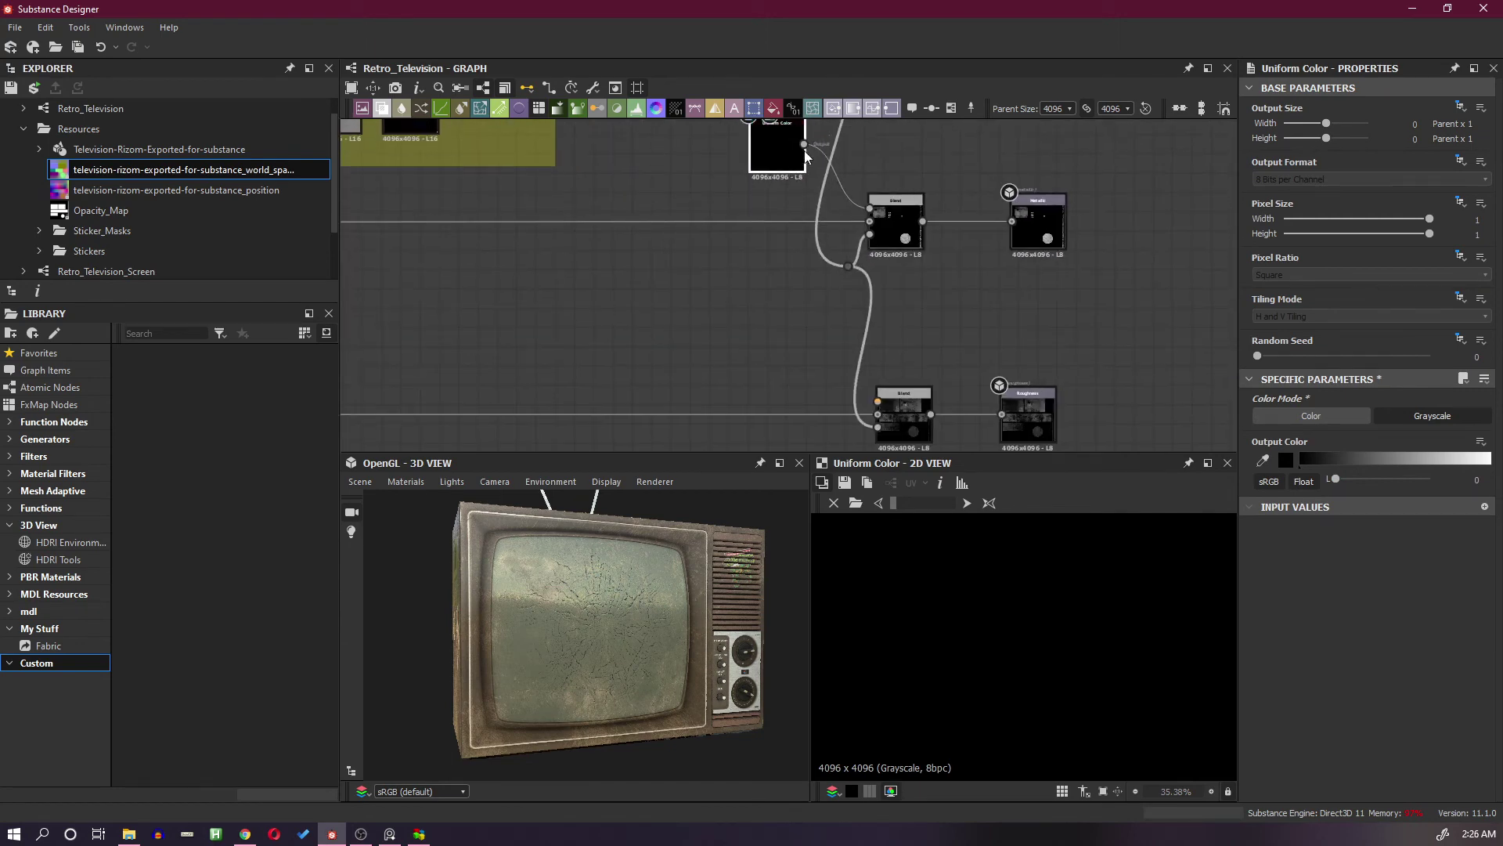
pyautogui.moveTo(806, 144); pyautogui.dragTo(812, 327)
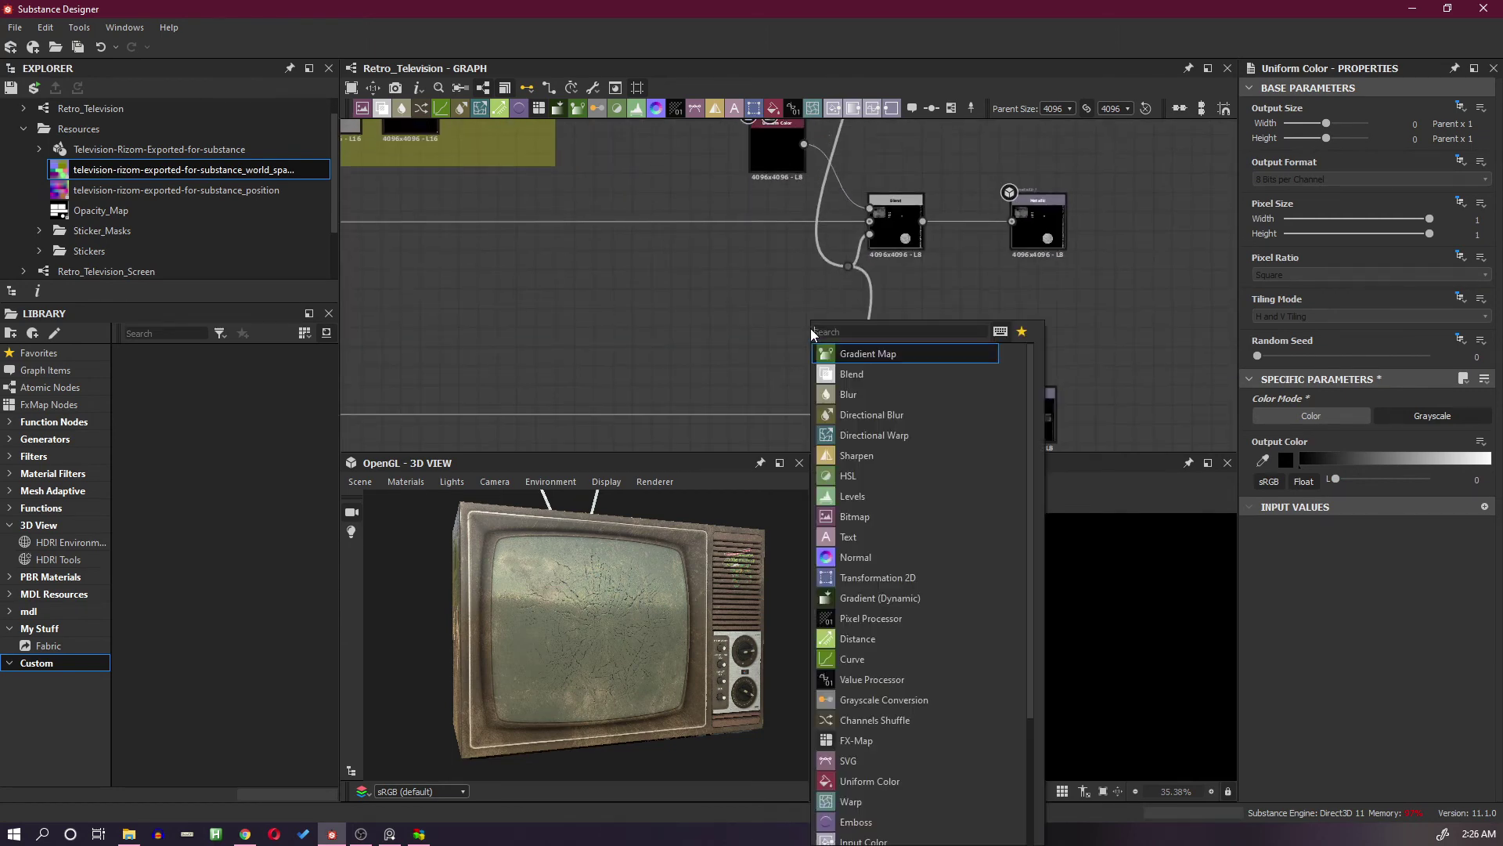
pyautogui.write('un')
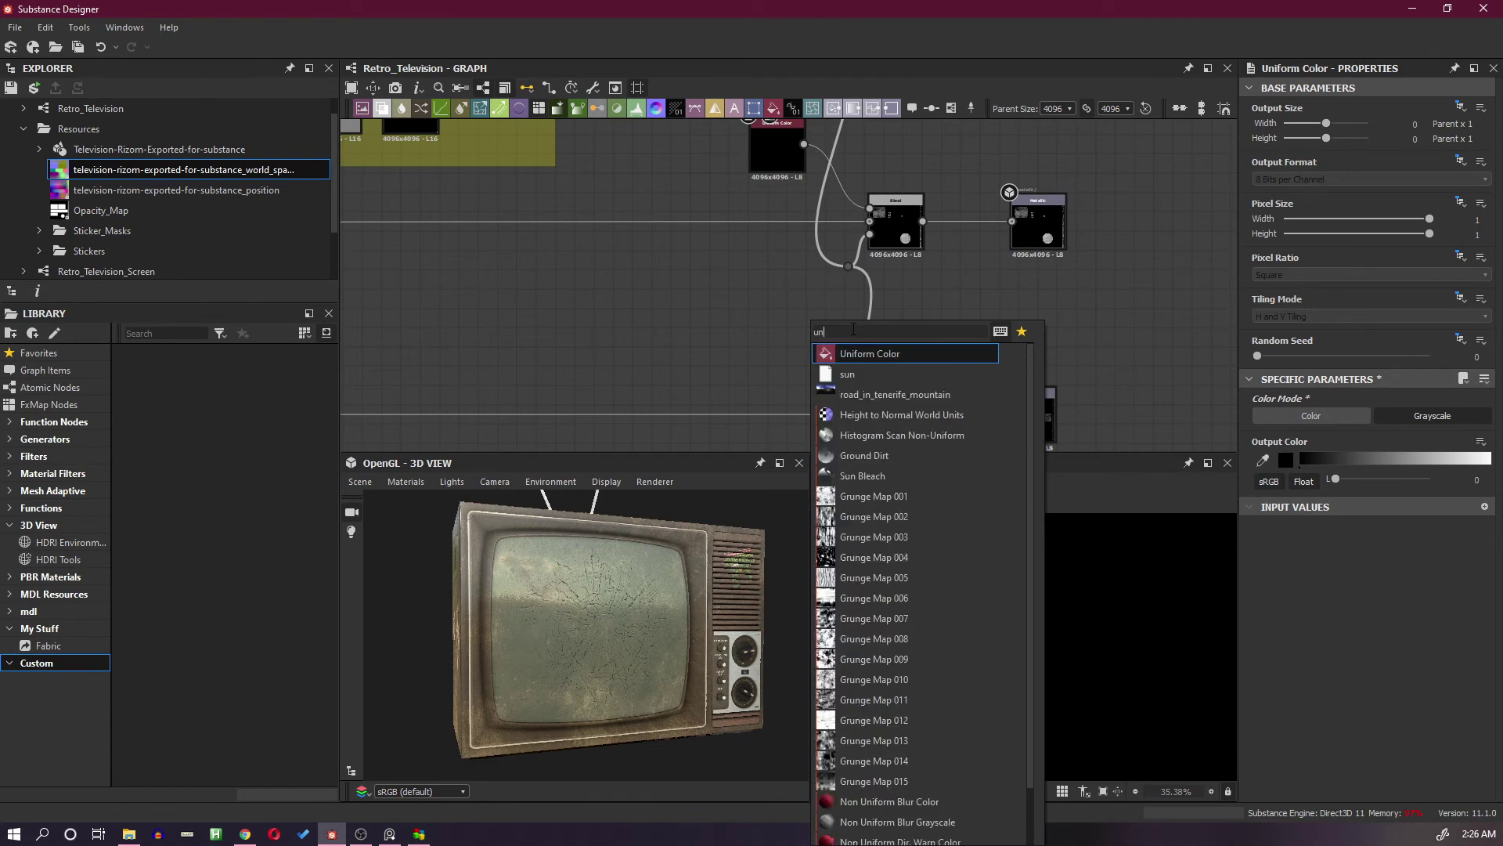
pyautogui.click(858, 354)
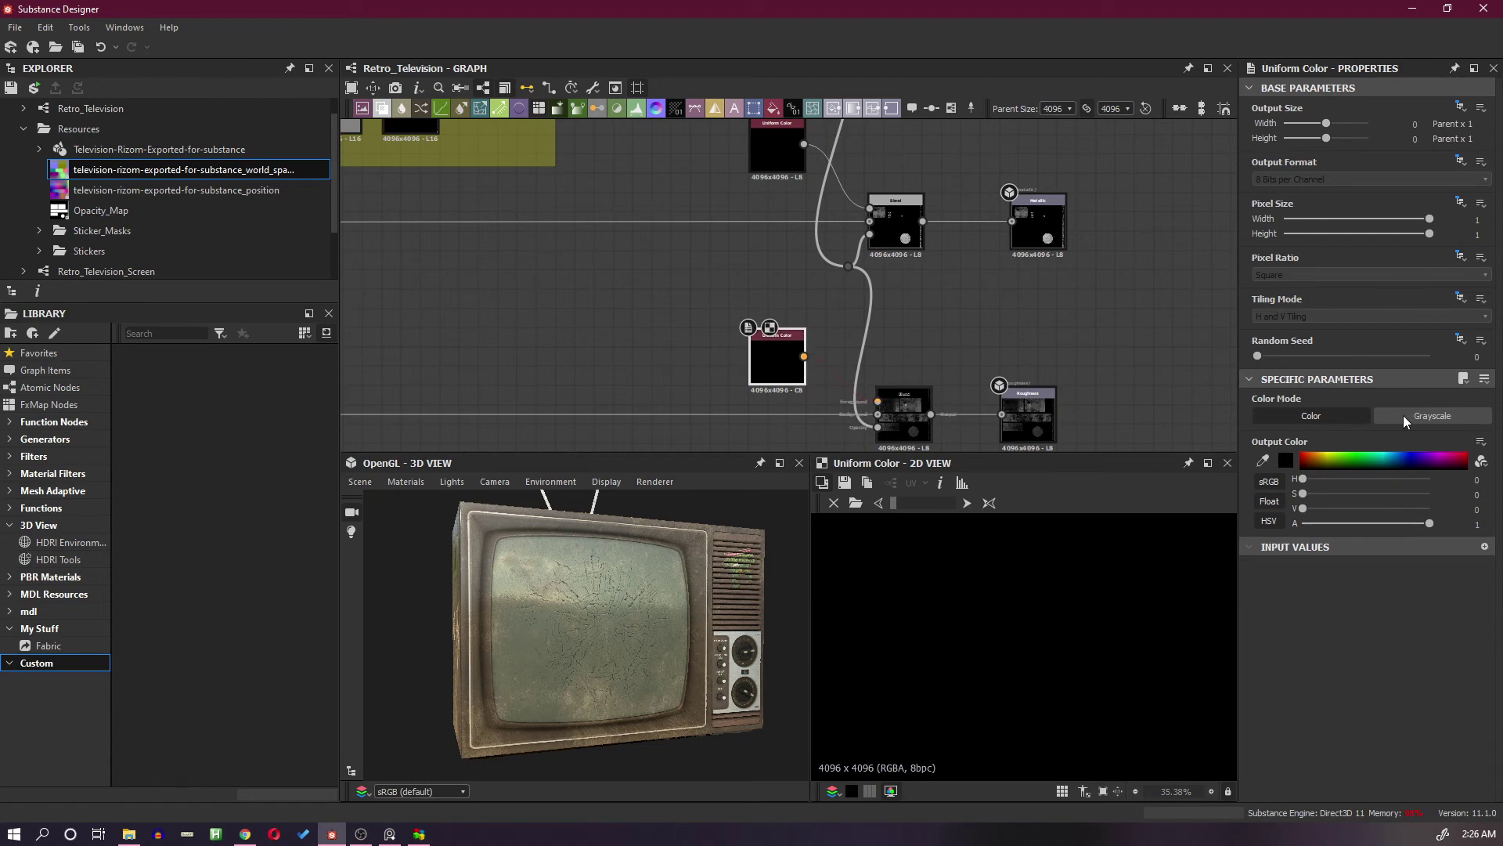
pyautogui.click(1433, 423)
pyautogui.scroll(2, 836, 386)
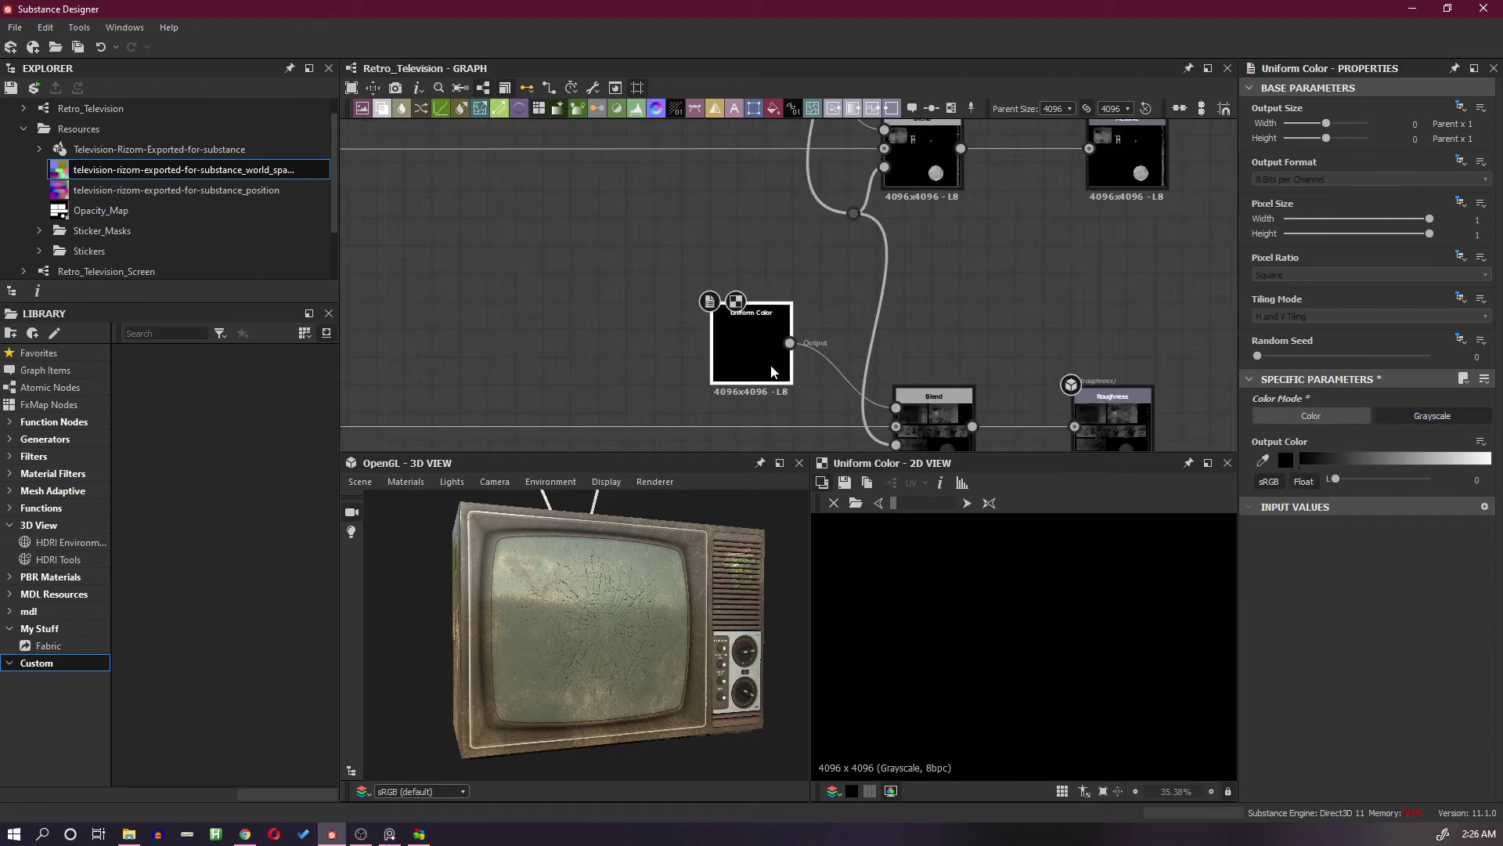
pyautogui.moveTo(1348, 484); pyautogui.dragTo(1464, 487)
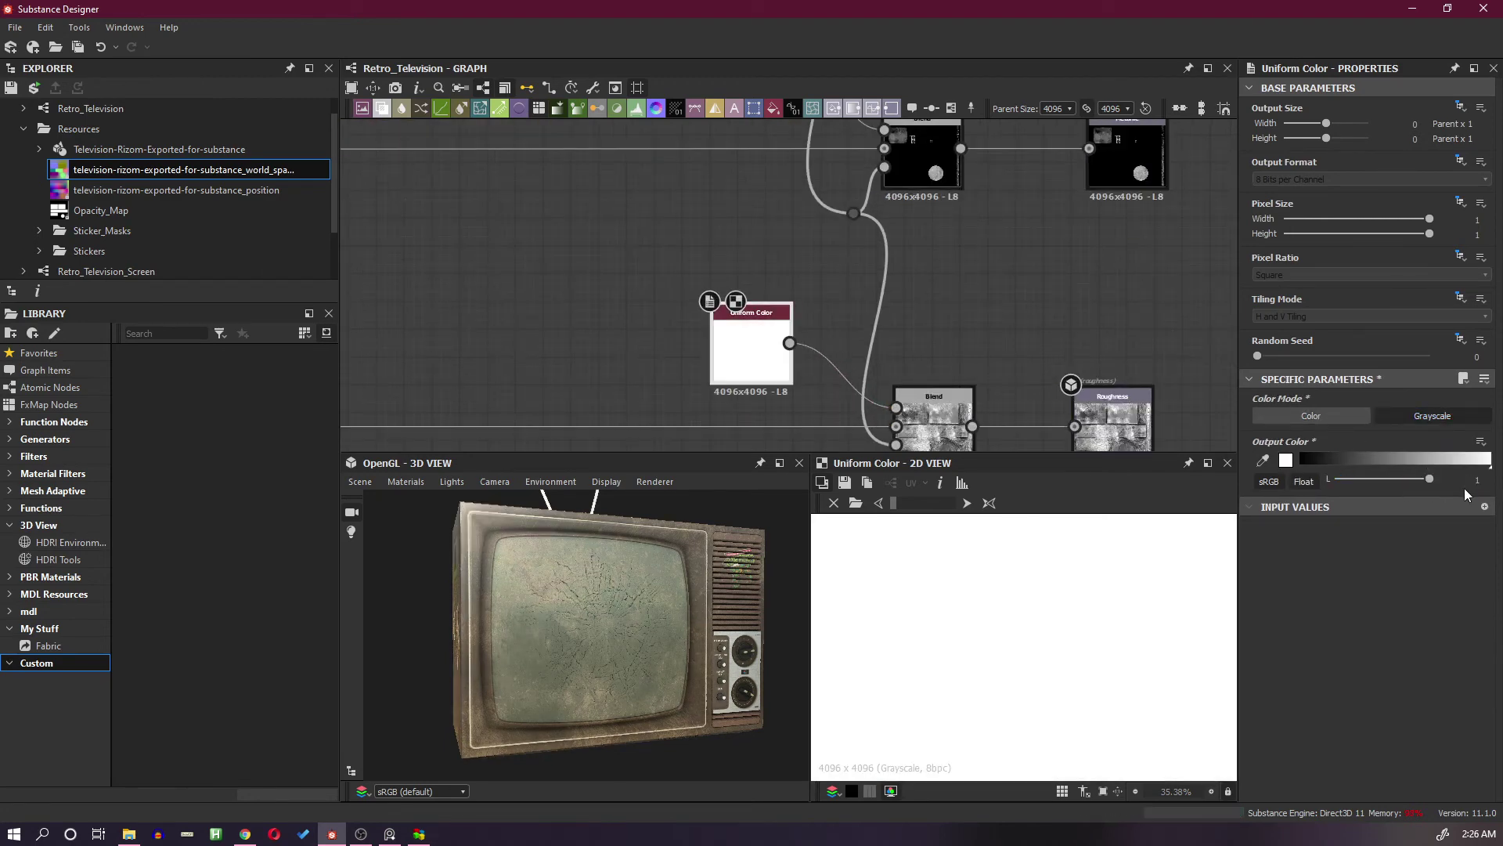
# Inspect the cracked screen up close and lower the roughness Uniform Color's luminance to 0.84
pyautogui.moveTo(704, 598); pyautogui.dragTo(656, 593)
pyautogui.scroll(6, 708, 601)
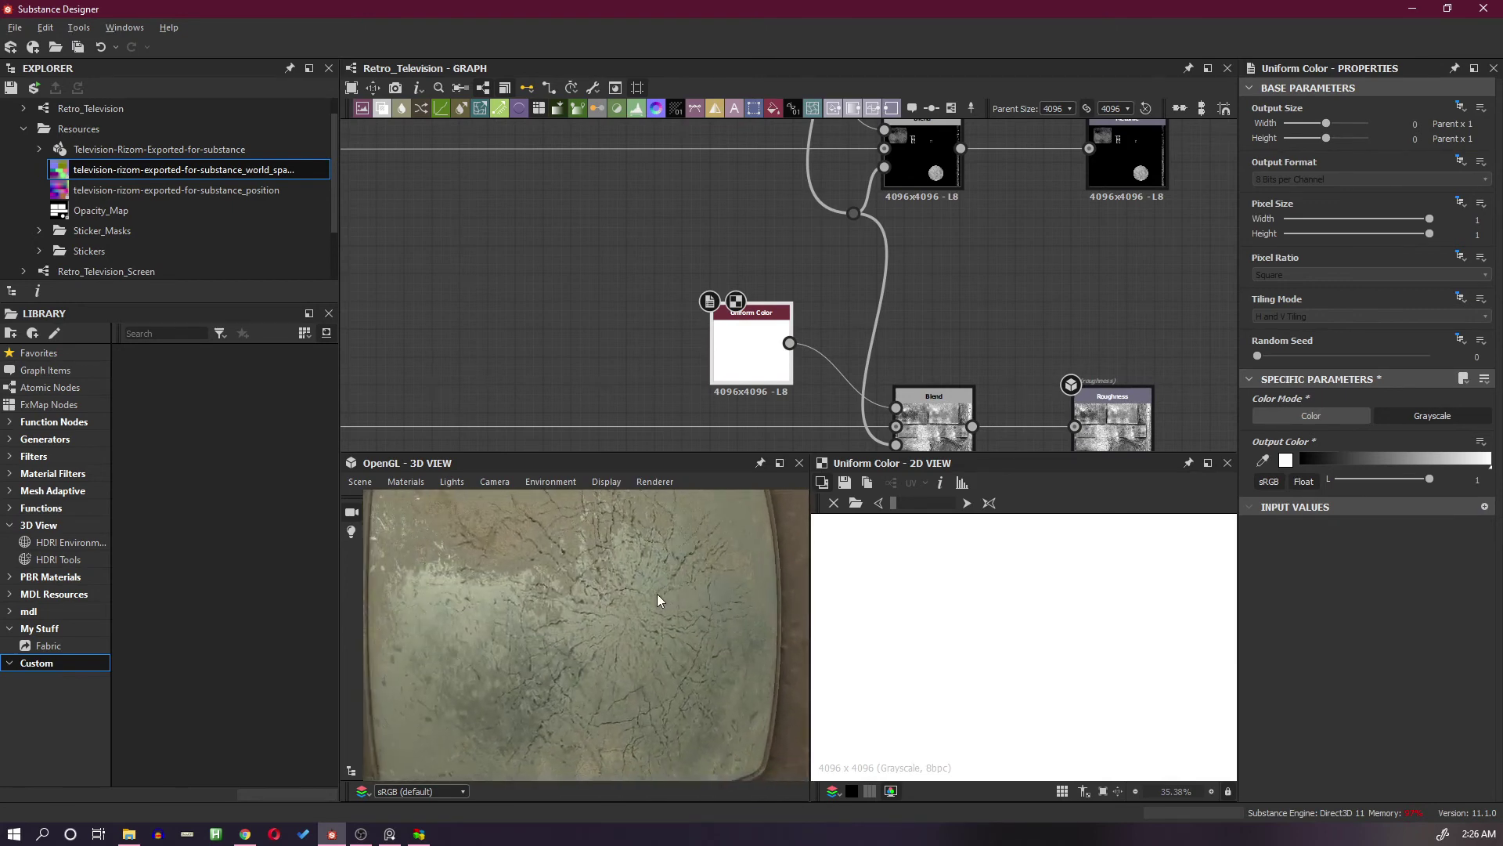
pyautogui.scroll(3, 659, 589)
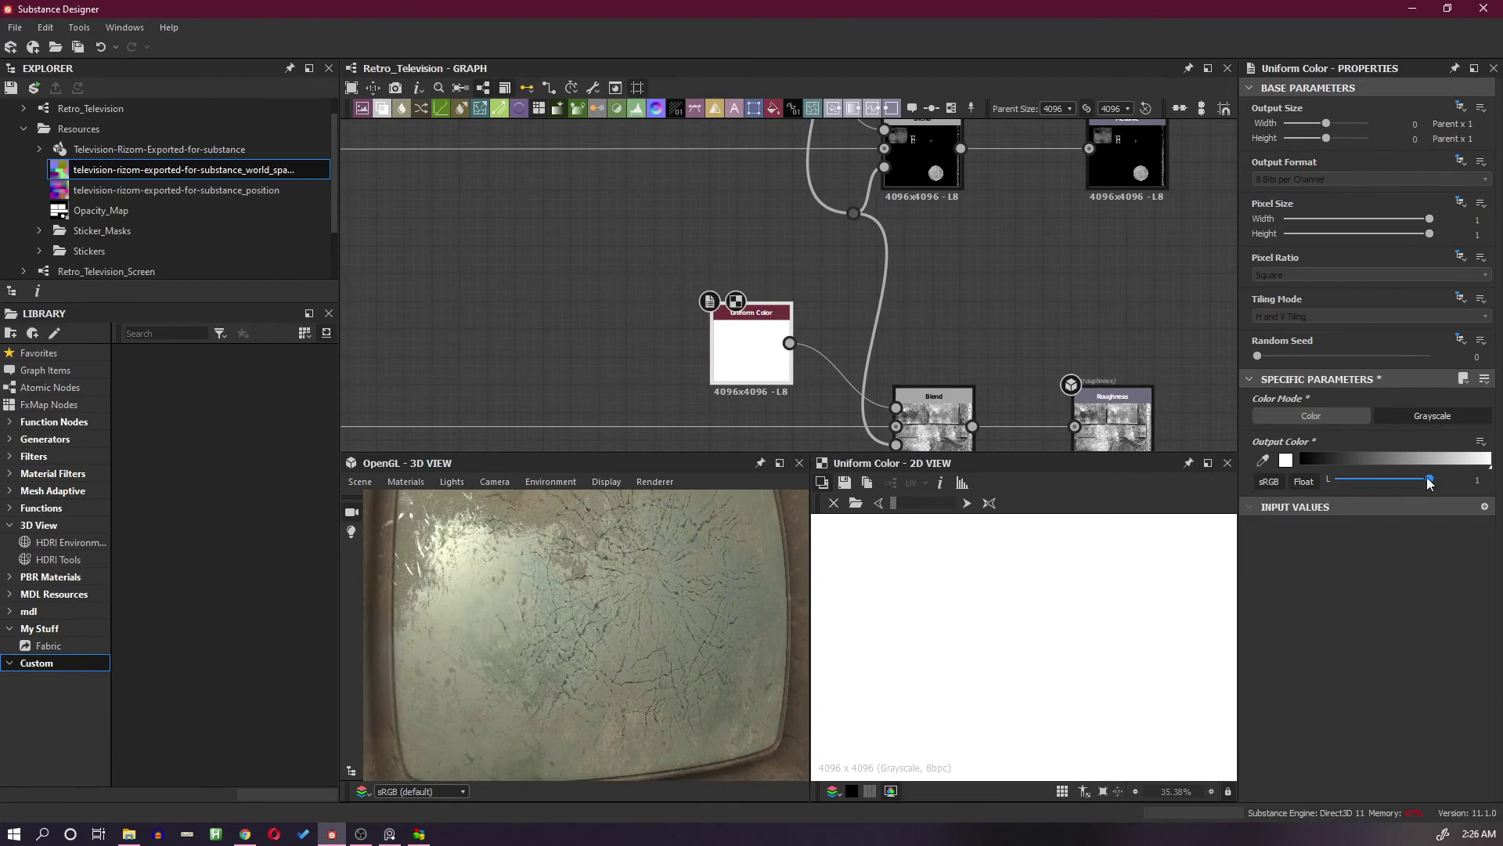
pyautogui.moveTo(1430, 483); pyautogui.dragTo(1417, 483)
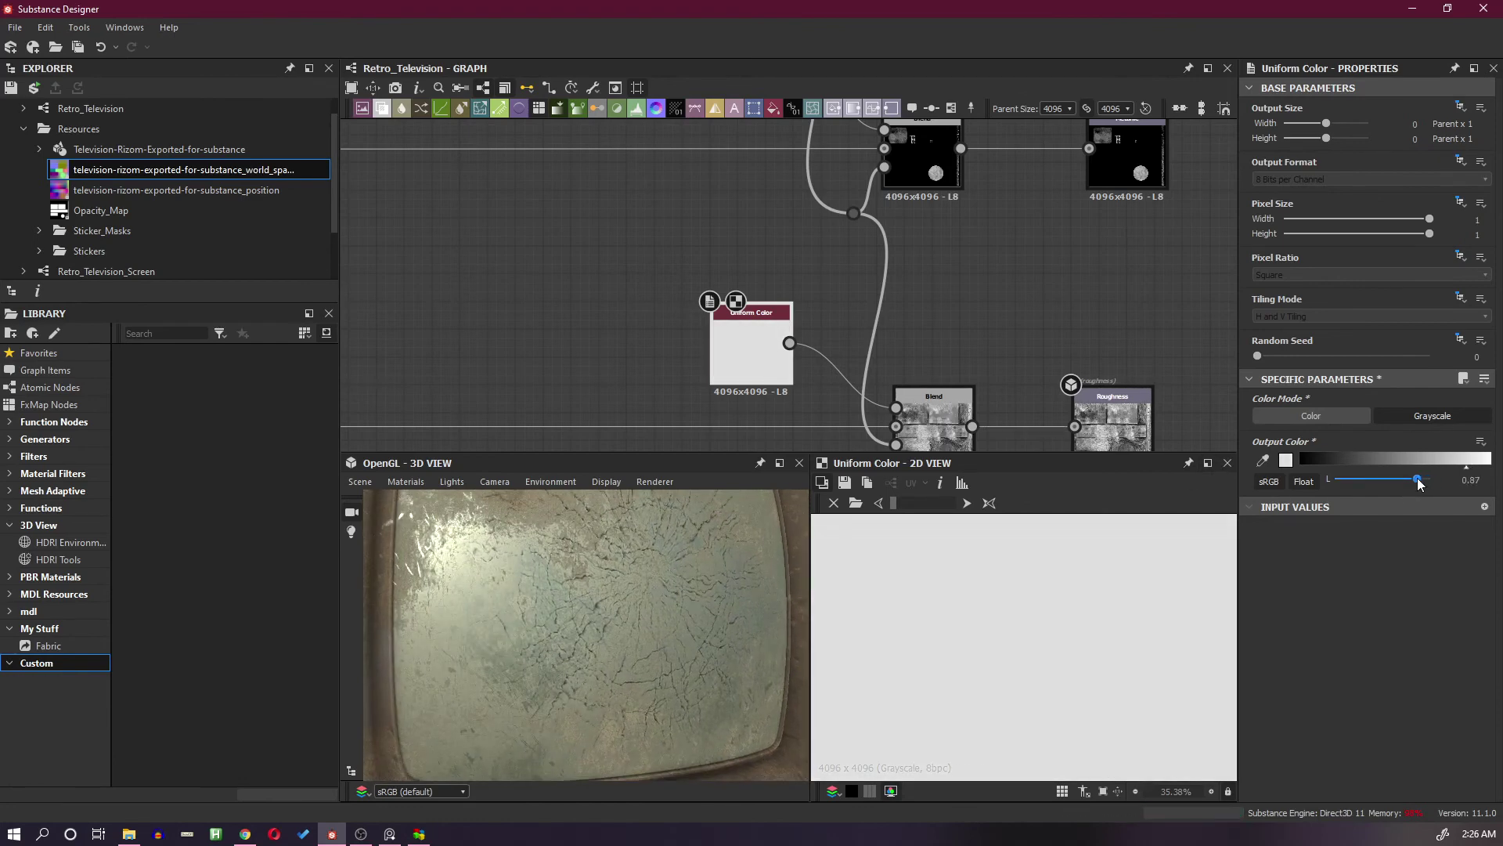
# Examine the dust on the television's back, sides, underside and front, both up close and as a whole
pyautogui.scroll(-3, 614, 609)
pyautogui.moveTo(614, 608); pyautogui.dragTo(919, 612)
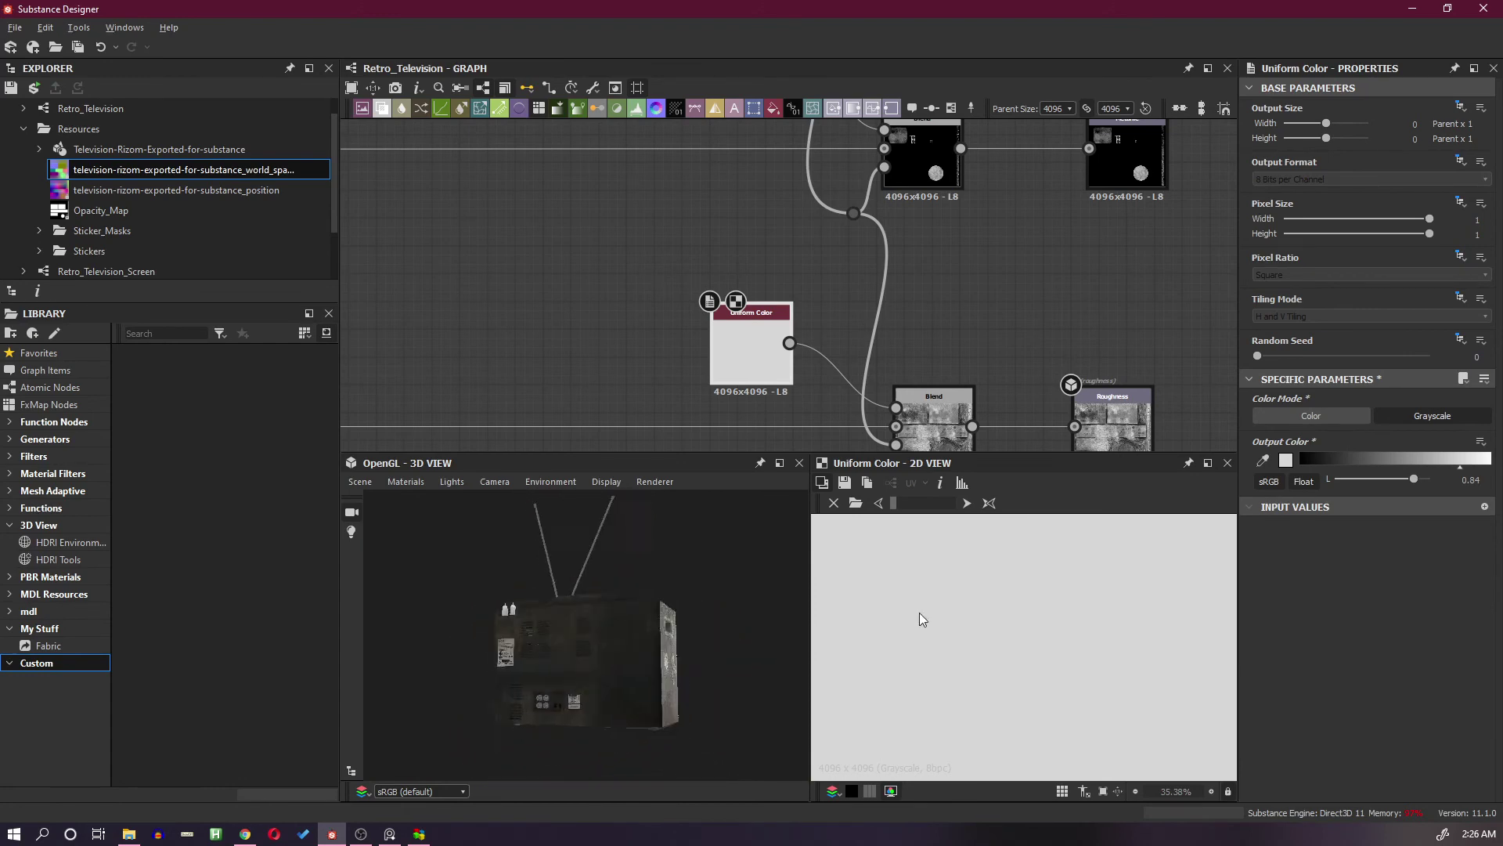
pyautogui.moveTo(538, 640); pyautogui.dragTo(695, 633)
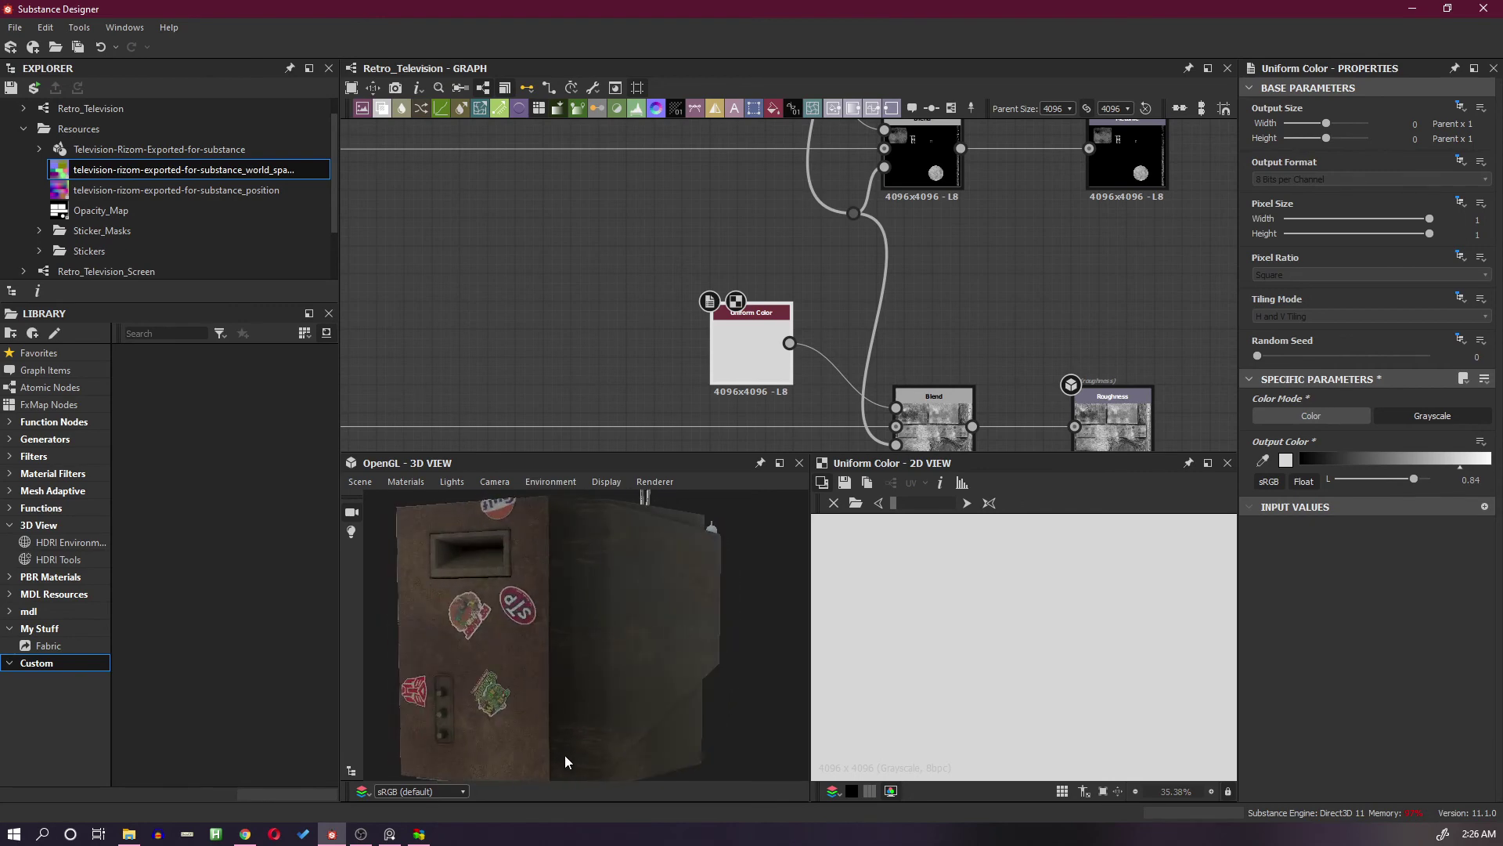
pyautogui.moveTo(565, 755); pyautogui.dragTo(482, 666)
pyautogui.moveTo(650, 605); pyautogui.dragTo(661, 556)
pyautogui.moveTo(676, 701); pyautogui.dragTo(650, 577)
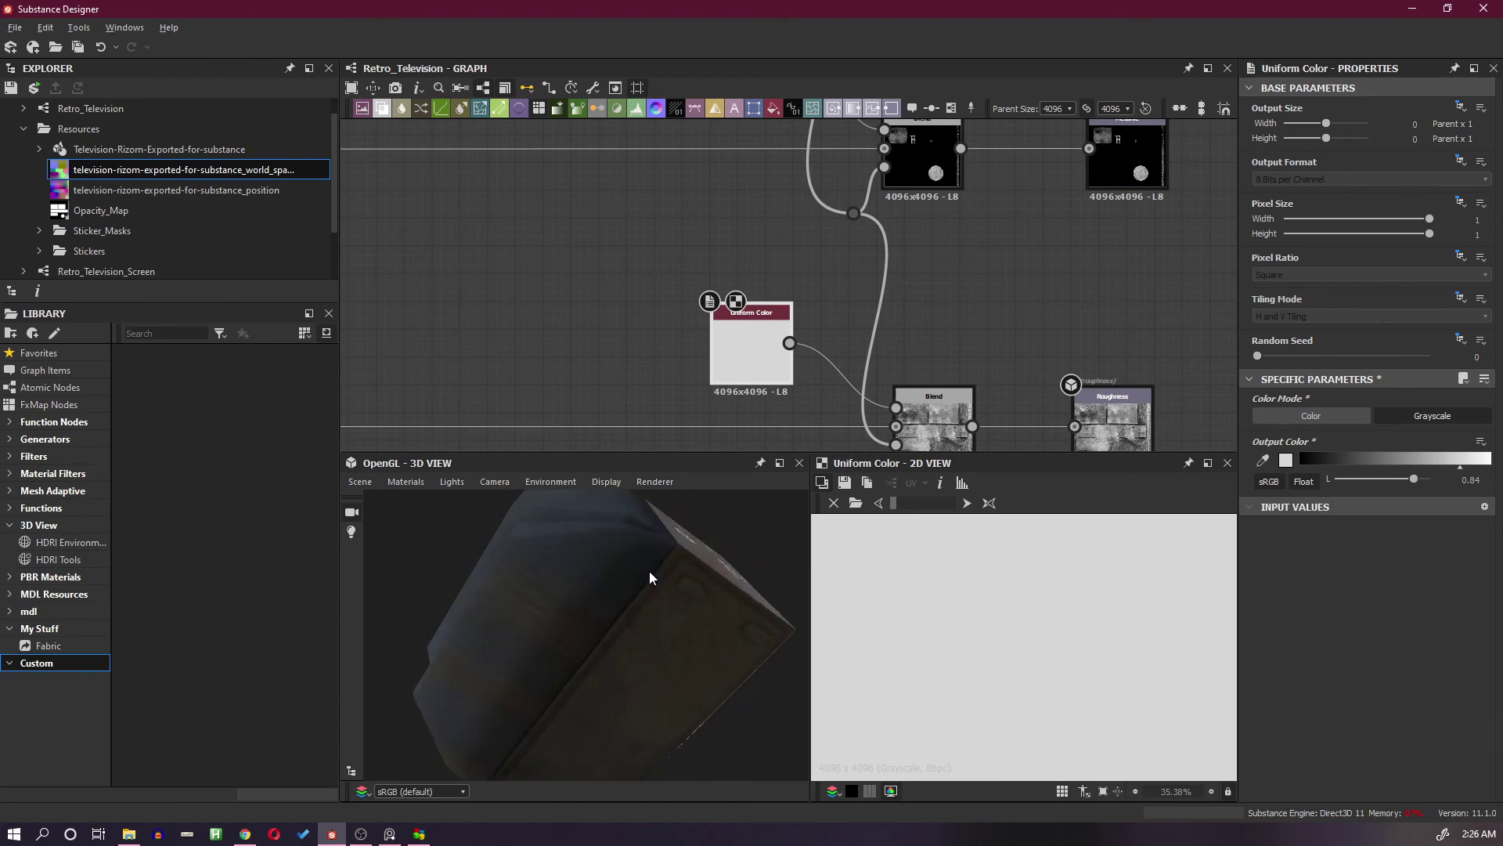
pyautogui.moveTo(540, 701); pyautogui.dragTo(636, 649)
pyautogui.scroll(4, 598, 650)
pyautogui.scroll(3, 625, 672)
pyautogui.scroll(-5, 658, 646)
pyautogui.moveTo(637, 648); pyautogui.dragTo(650, 667, button='middle')
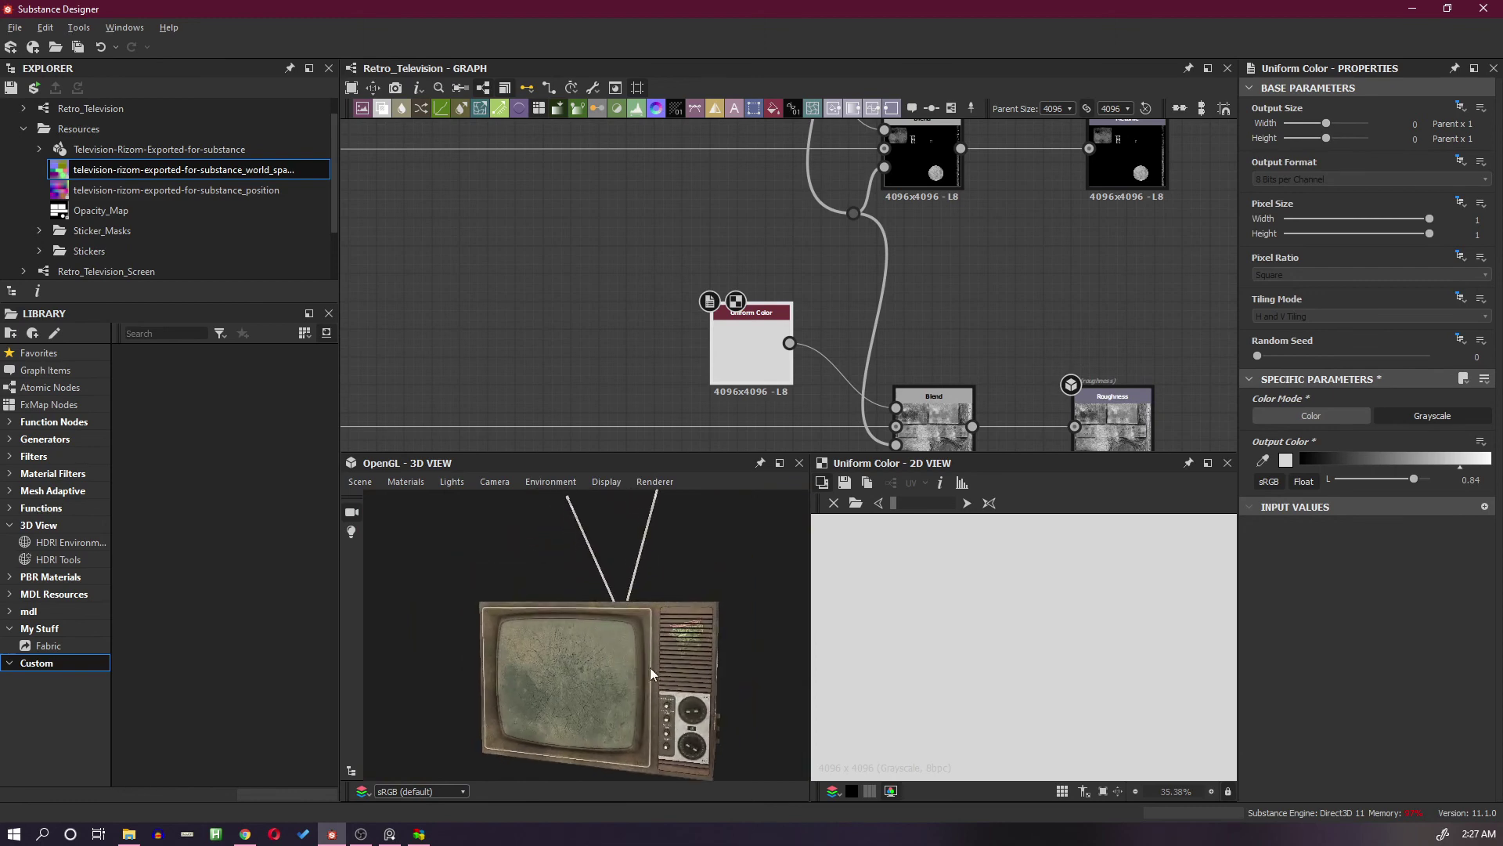
pyautogui.scroll(-3, 651, 657)
pyautogui.moveTo(651, 656); pyautogui.dragTo(703, 666)
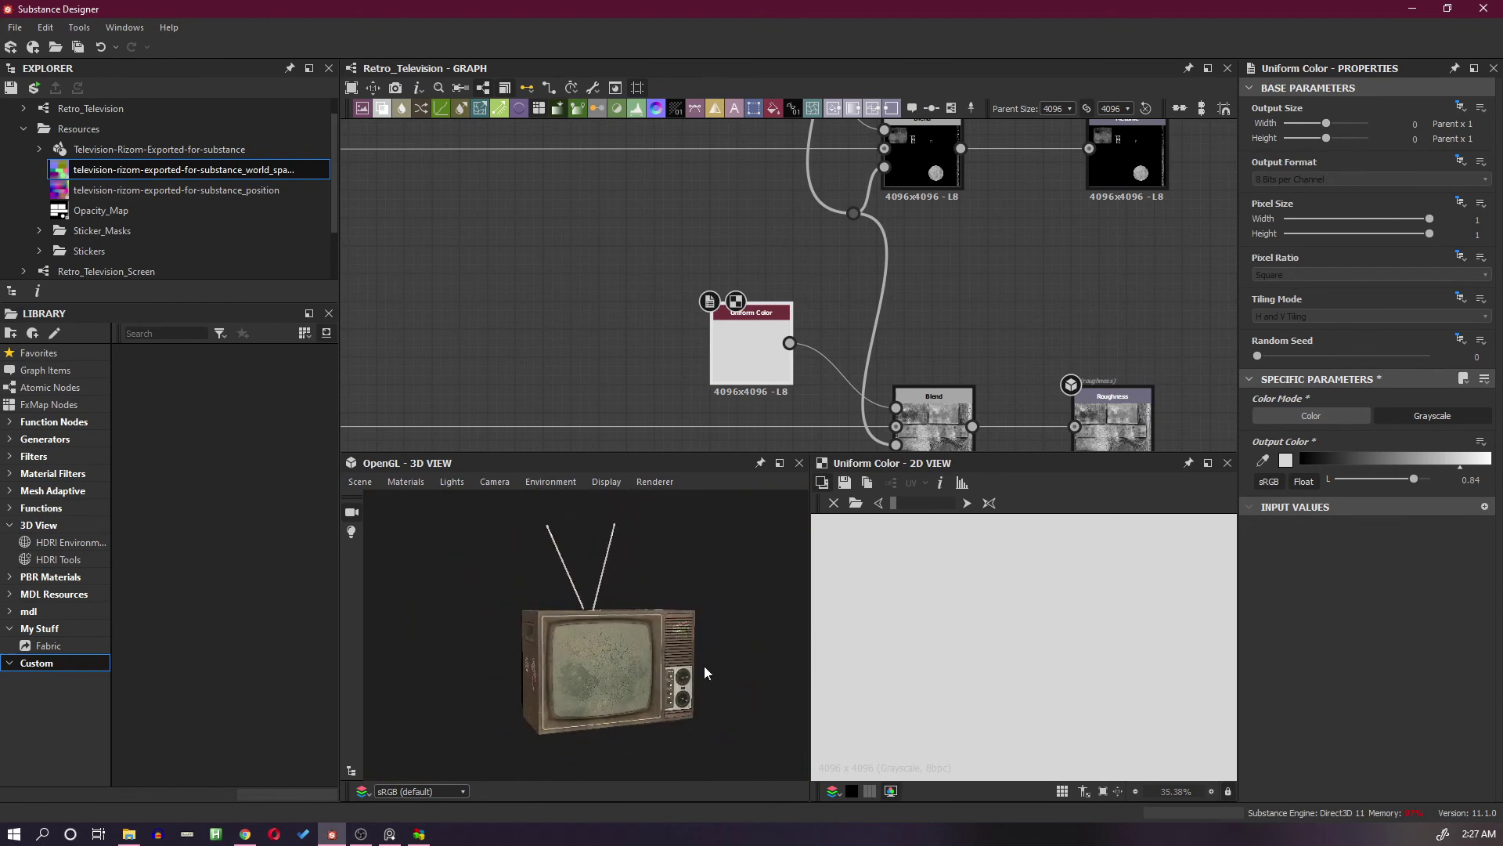